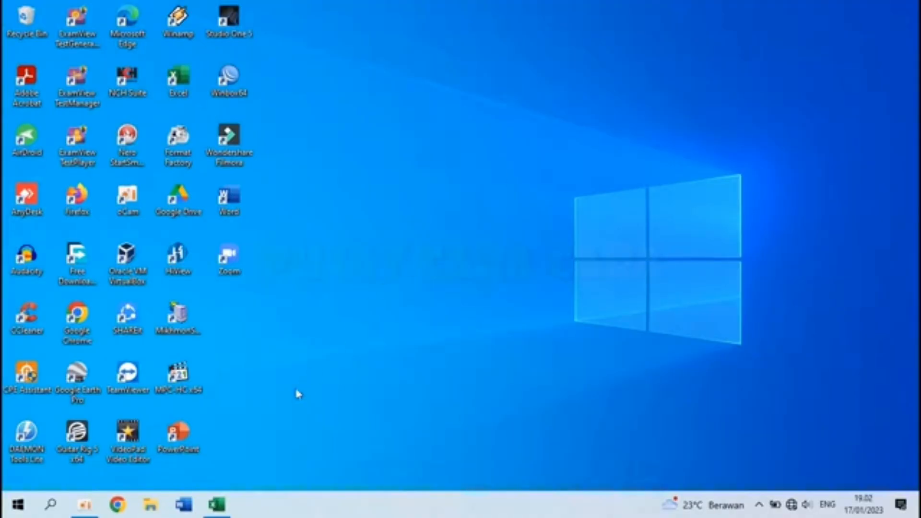
- Switch to the open Excel workbook and enter =A2+B2 in the first cell of the A + B column, C2
left_click(216, 504)
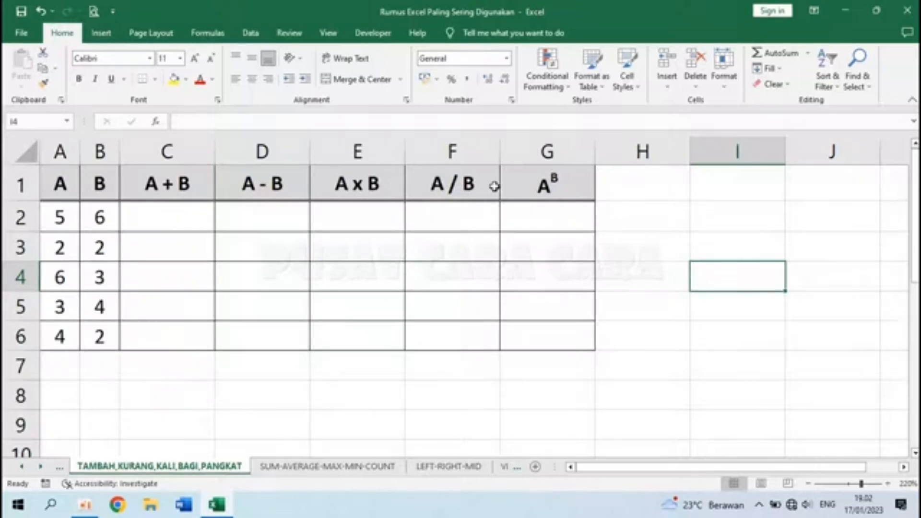
left_click(156, 217)
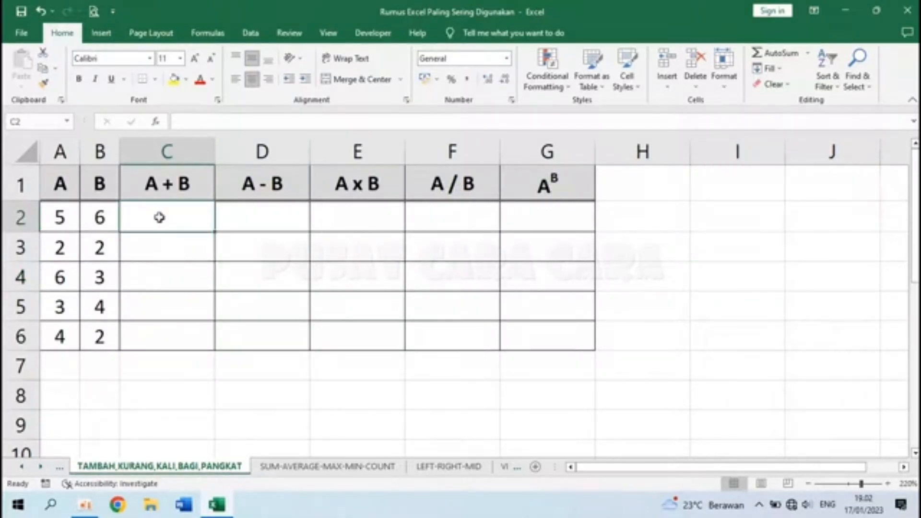
left_click(59, 216)
left_click(152, 217)
type("=")
left_click(59, 217)
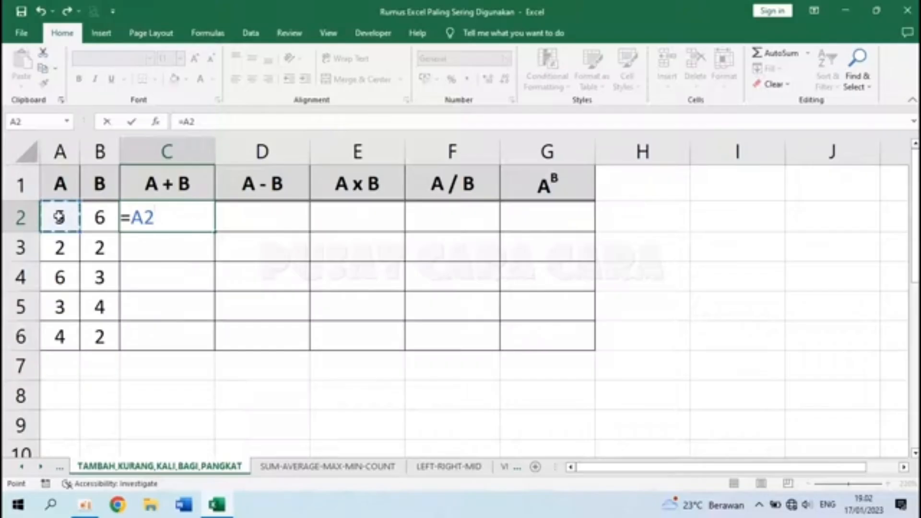
type("+")
left_click(99, 215)
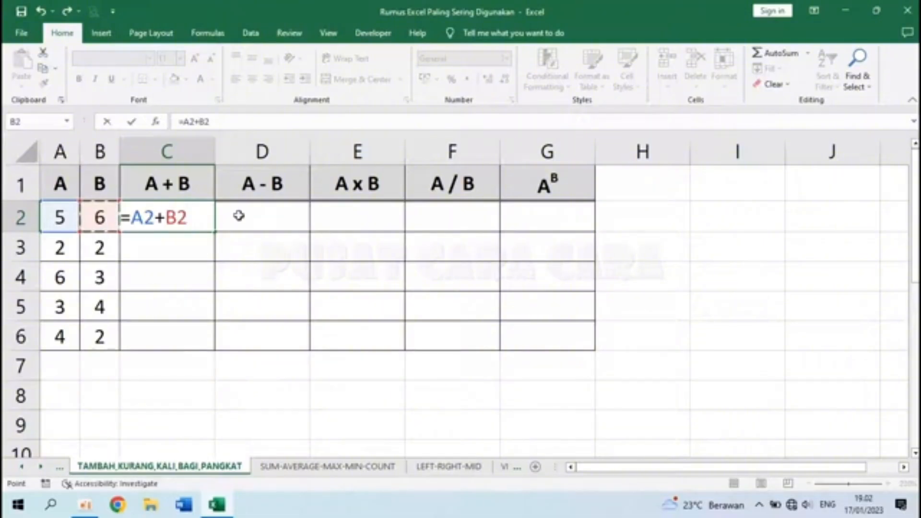
key("Return")
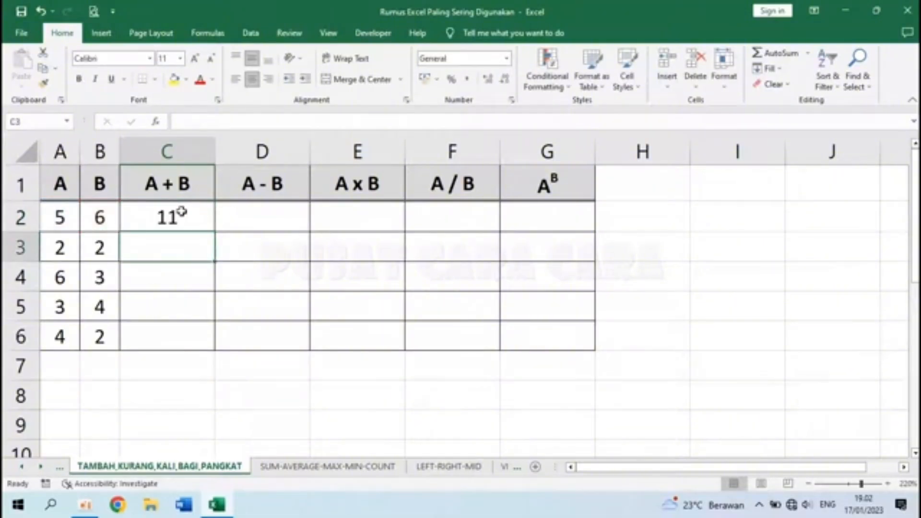
- Clear cell C2 and re-enter the addition formula as =a2+b2
left_click(182, 211)
key("Delete")
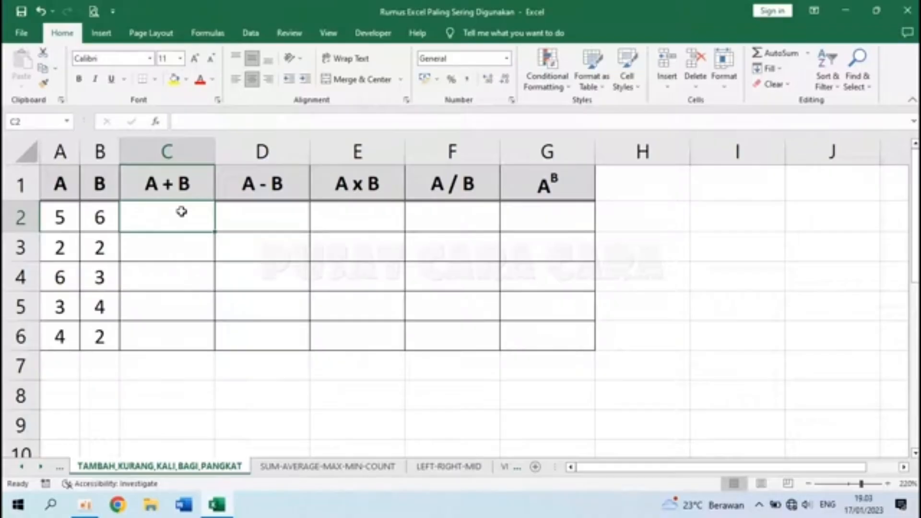
type("=")
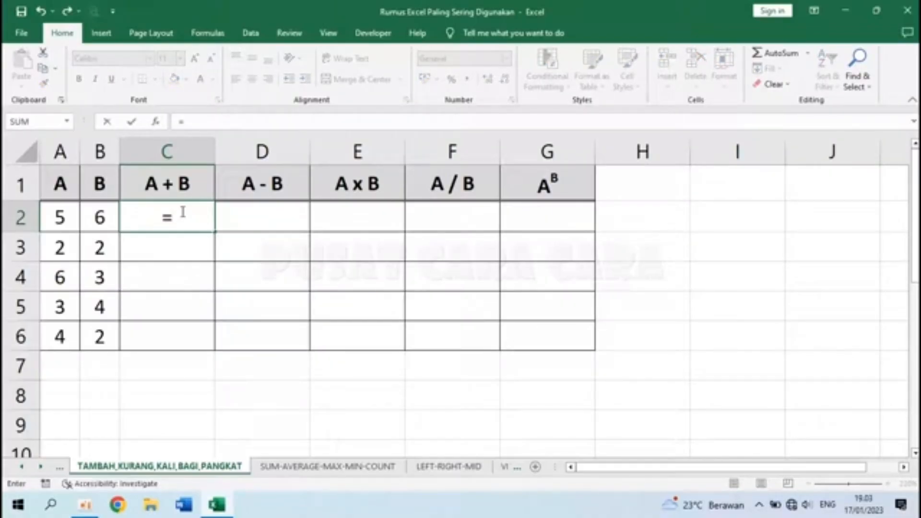
type("a2")
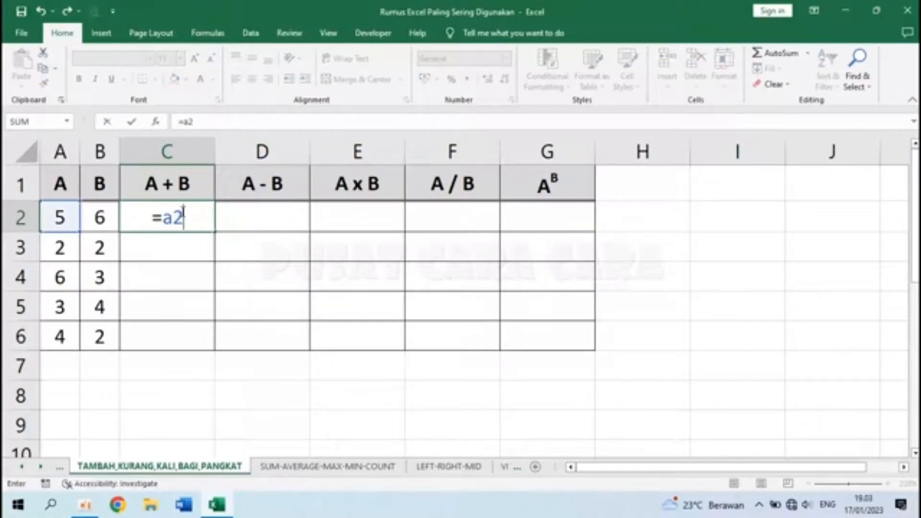
type("+b2")
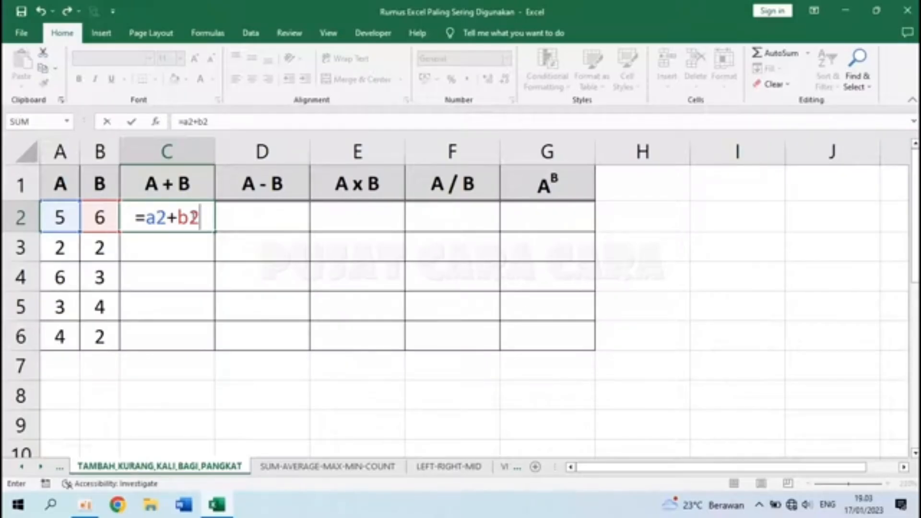
key("Return")
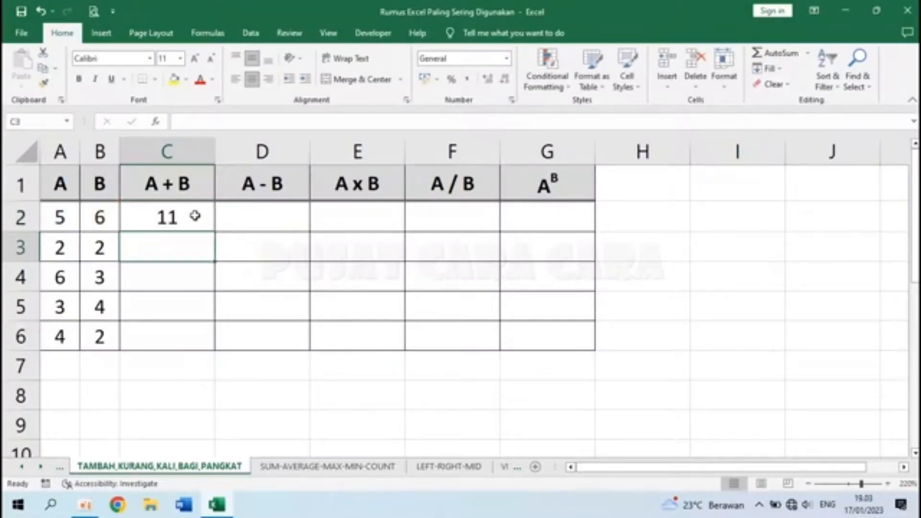
- Enter the subtraction formula =A2-B2 in cell D2 of the A - B column
left_click(268, 219)
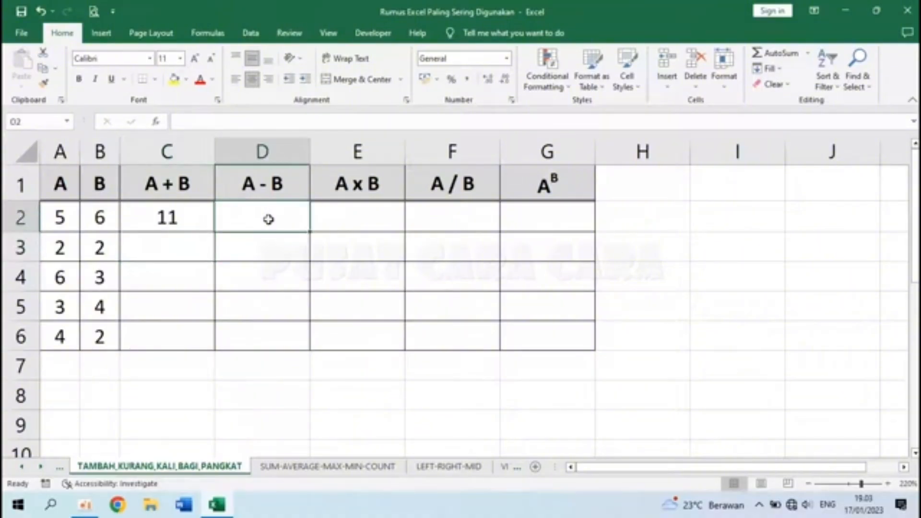
type("=")
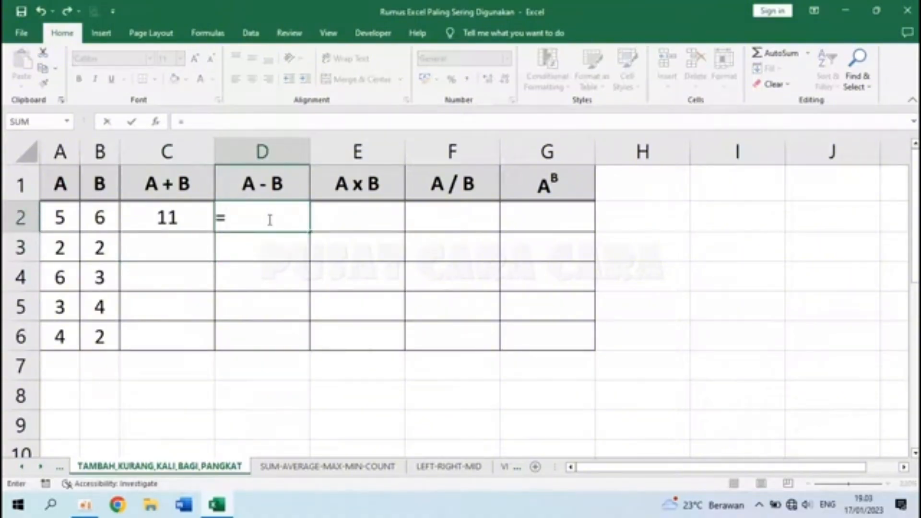
left_click(60, 218)
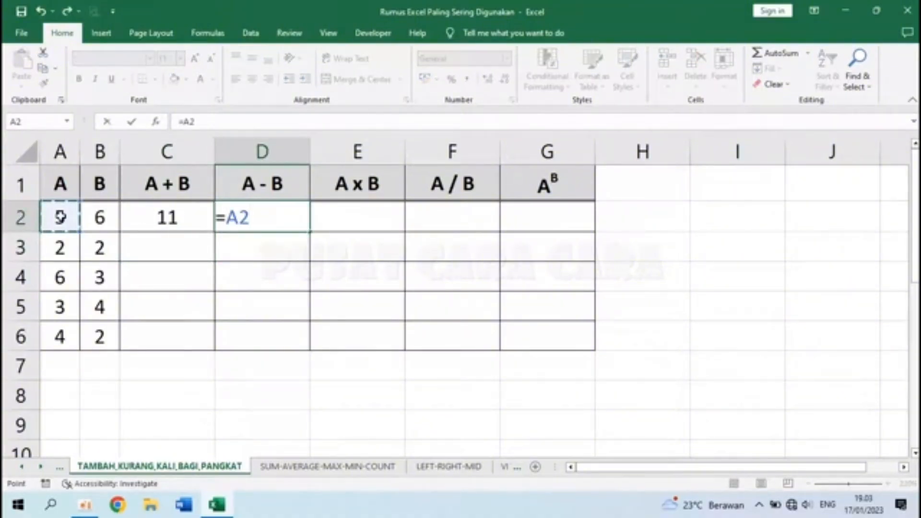
type("-")
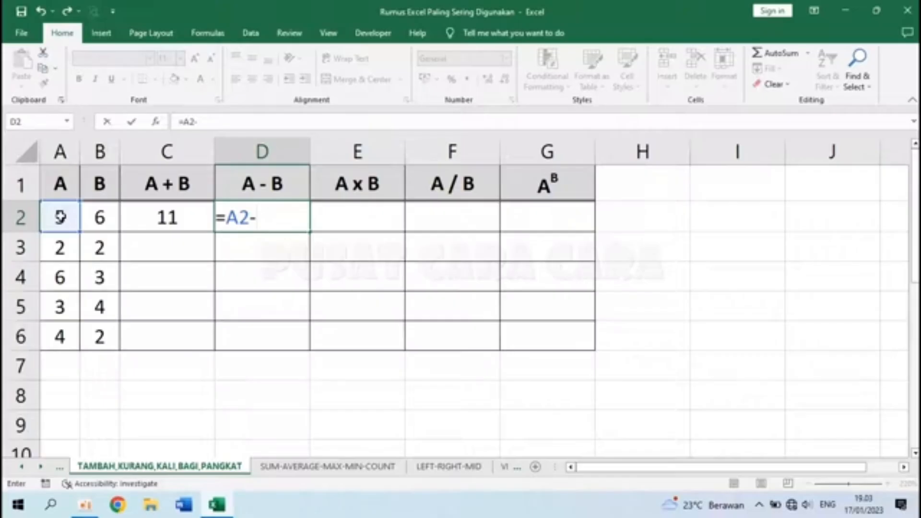
left_click(99, 218)
key("Return")
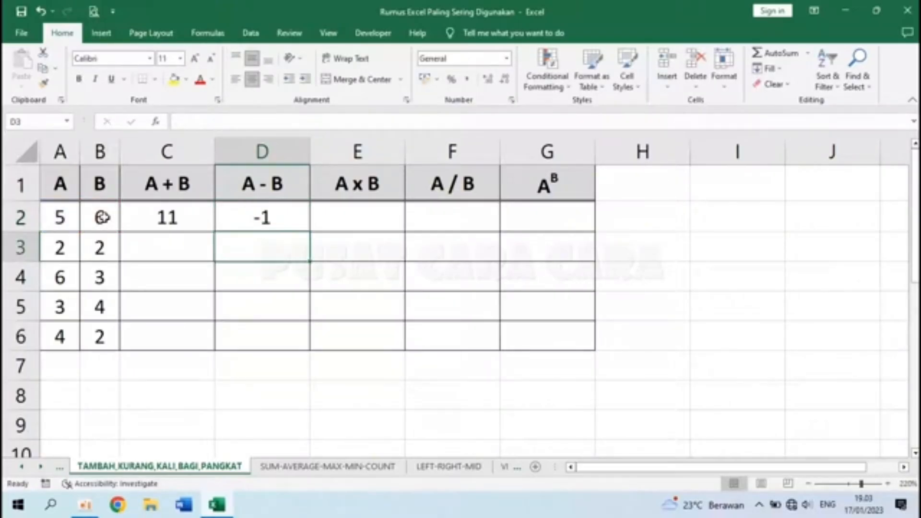
- Enter the multiplication formula =A2*B2 in cell E2 of the A x B column
left_click(350, 214)
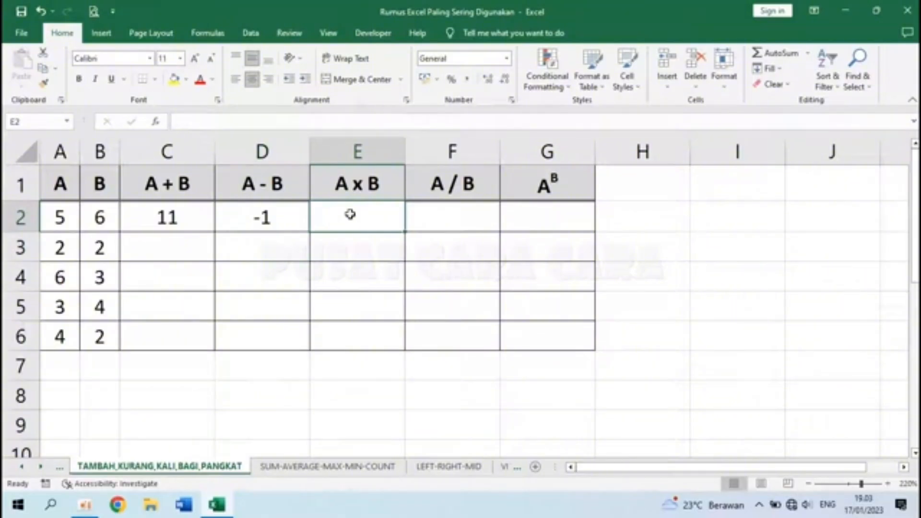
type("=")
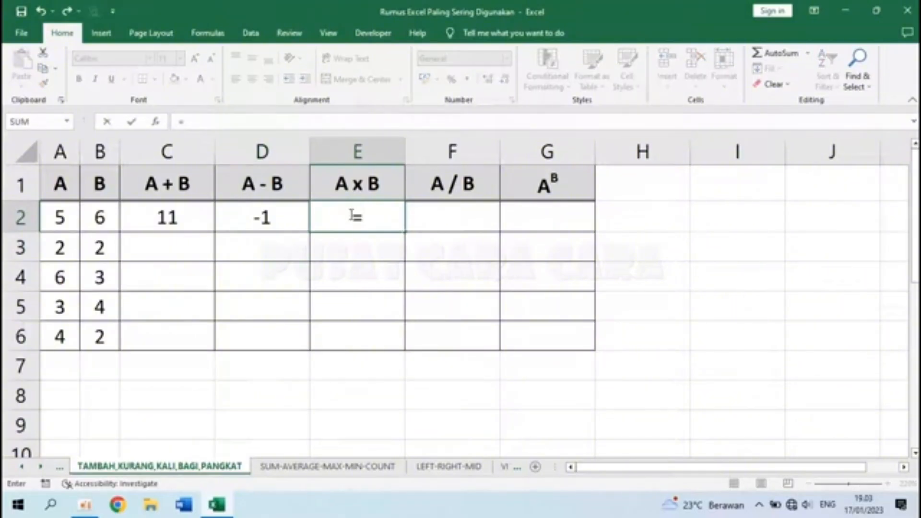
left_click(63, 218)
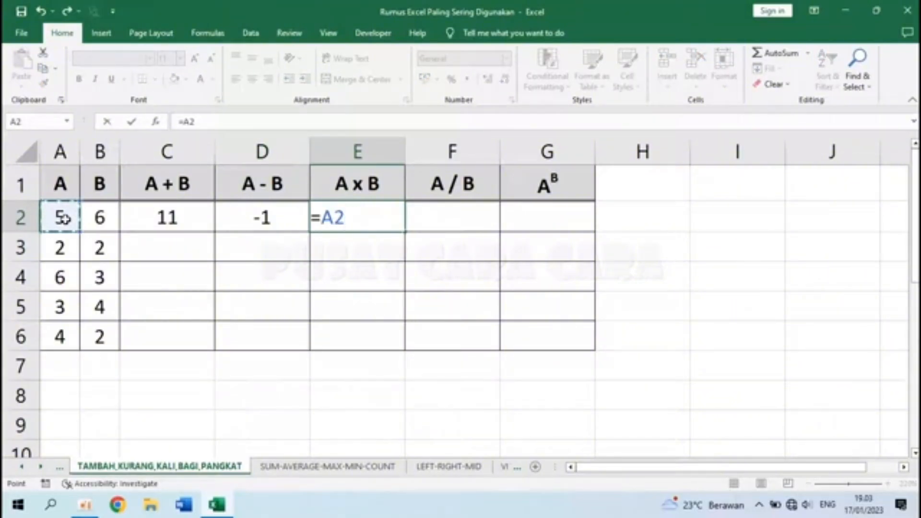
type("*")
left_click(99, 217)
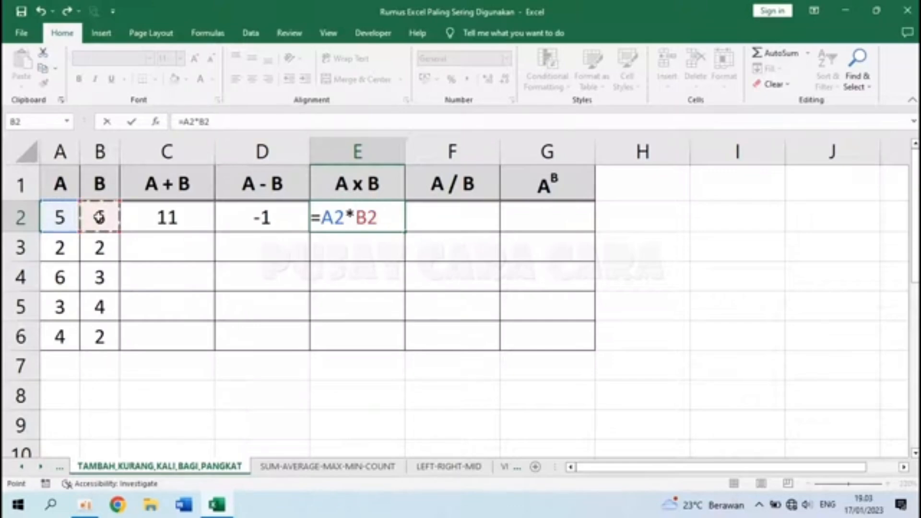
key("Return")
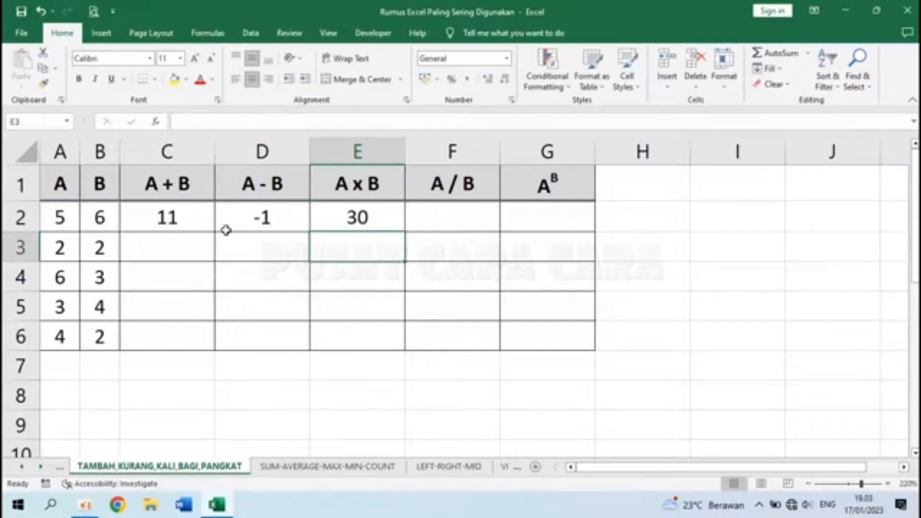
- Enter the division formula =A2/B2 in cell F2 of the A / B column
left_click(457, 217)
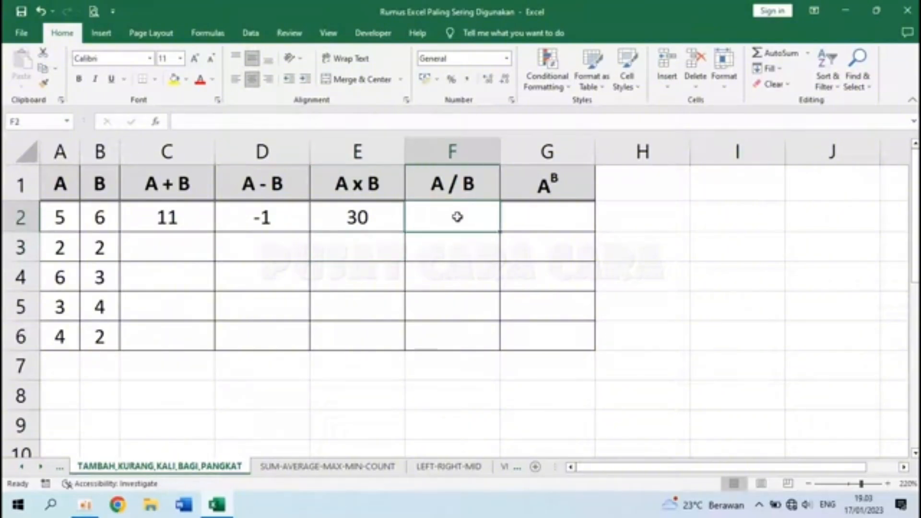
type("=")
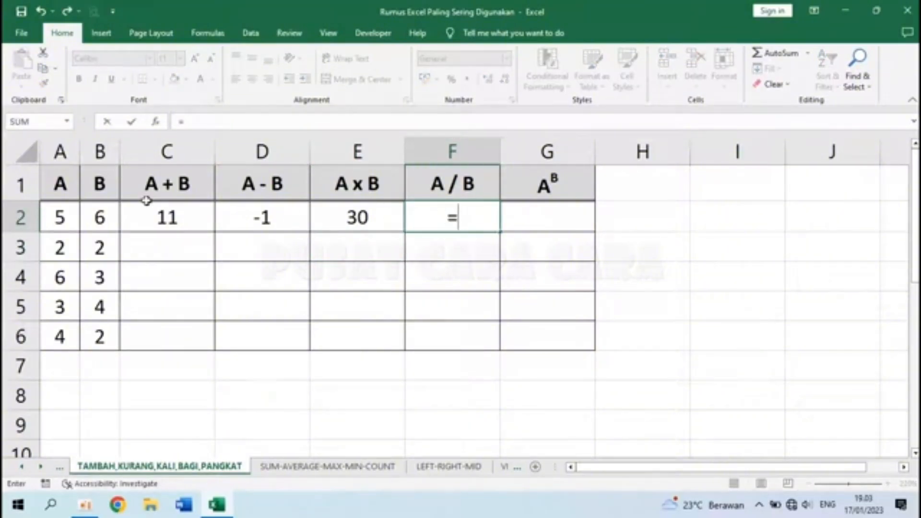
left_click(60, 217)
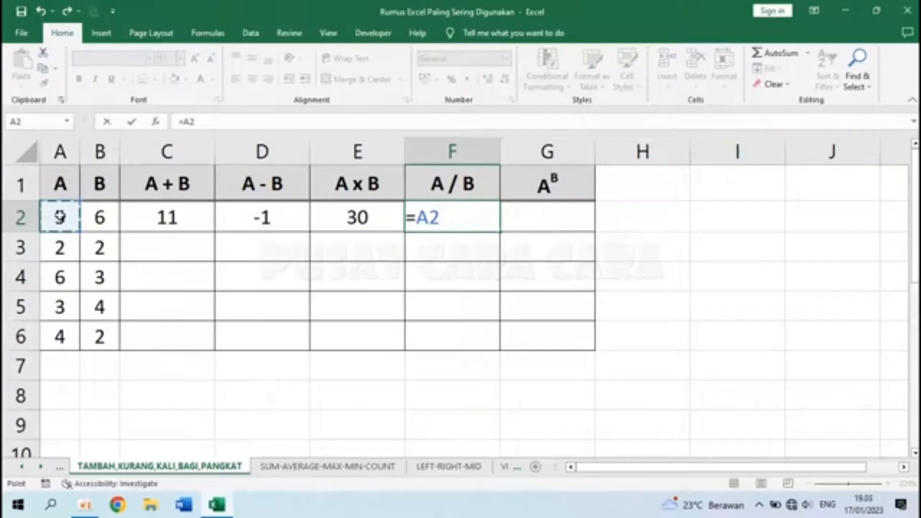
type("/")
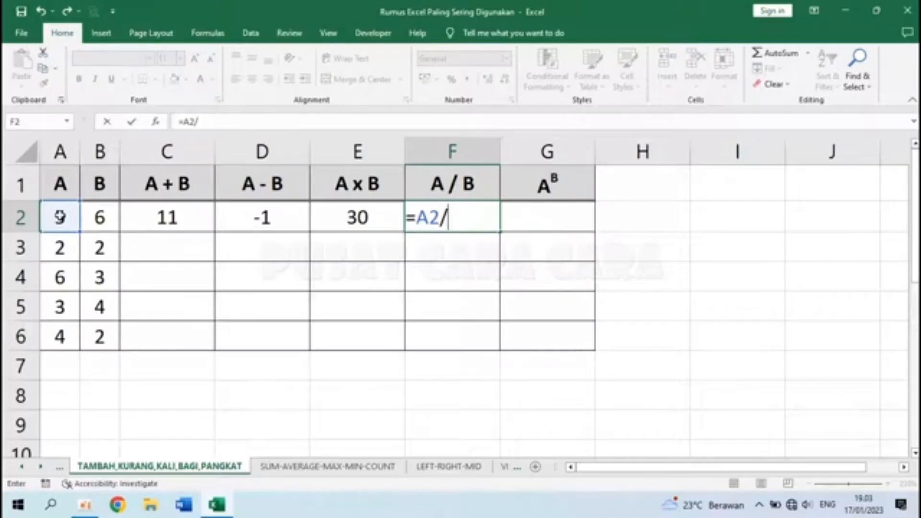
left_click(96, 216)
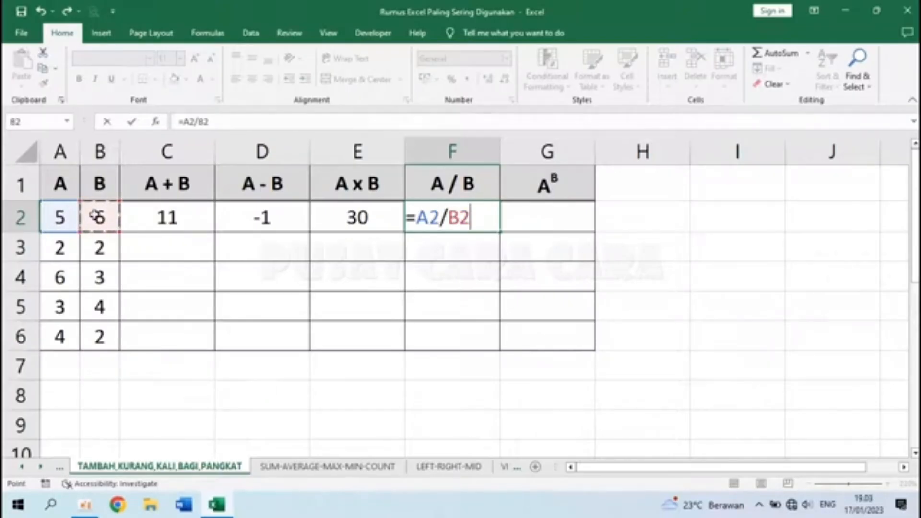
key("Return")
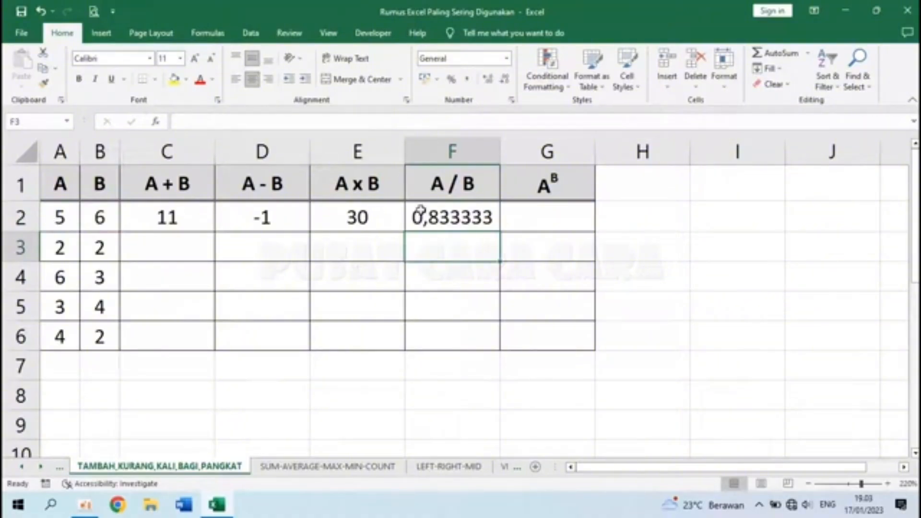
left_click(447, 221)
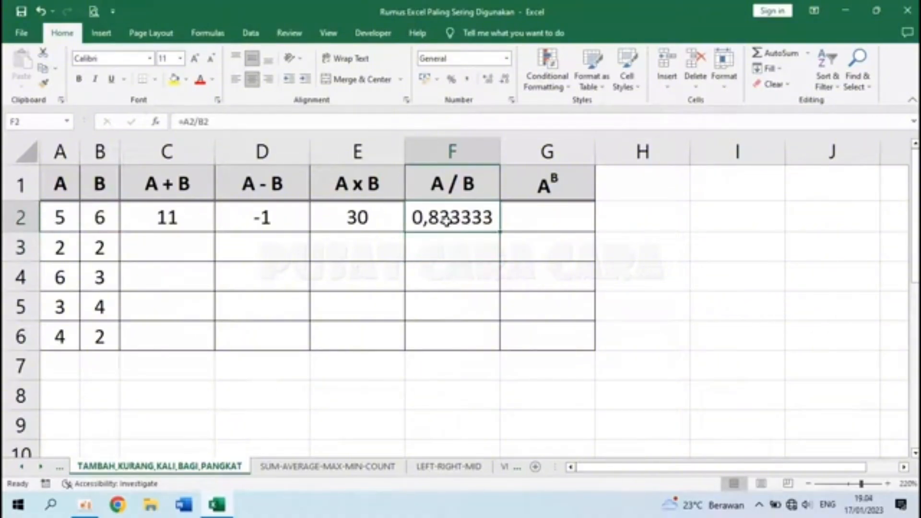
- Enter the exponent formula =A2^B2 in cell G2 of the A-to-the-power-of-B column
left_click(556, 216)
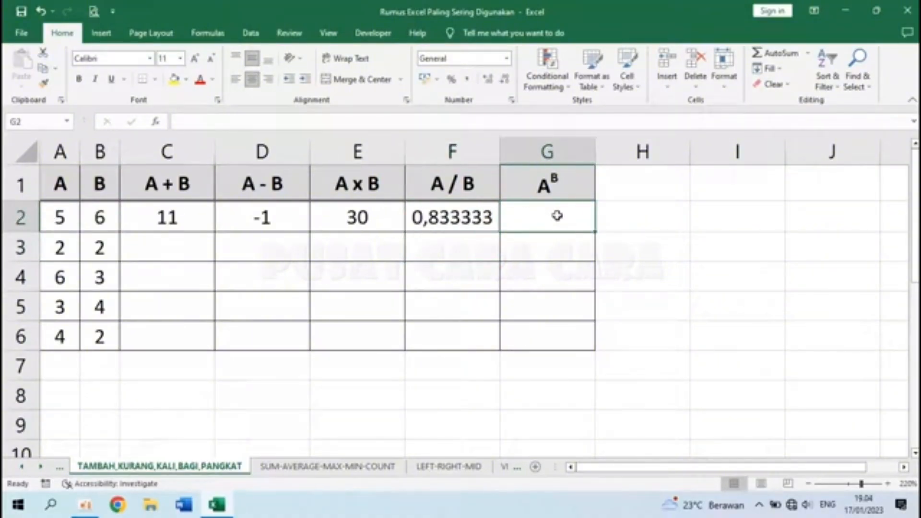
type("=")
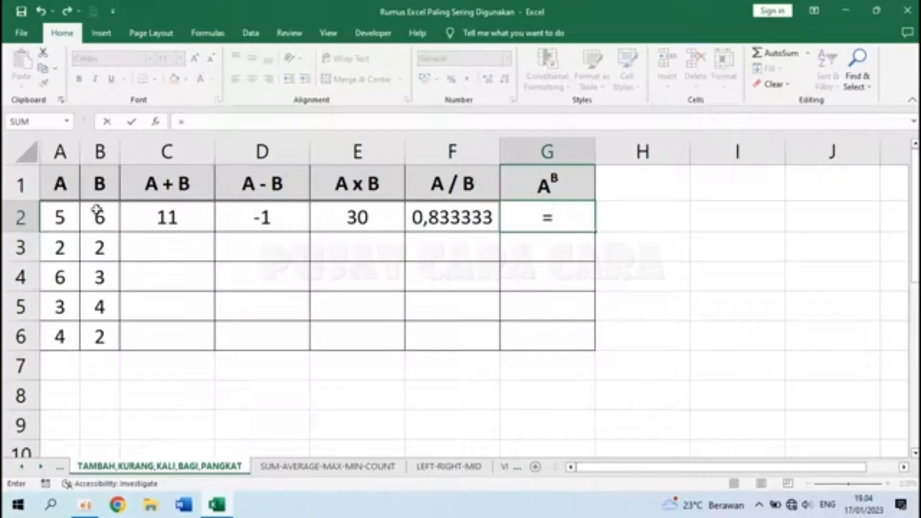
left_click(60, 217)
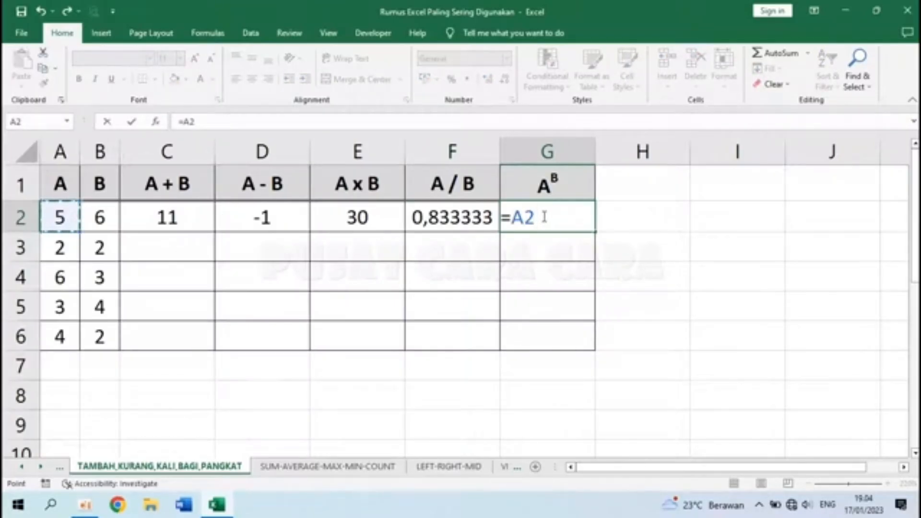
type("^")
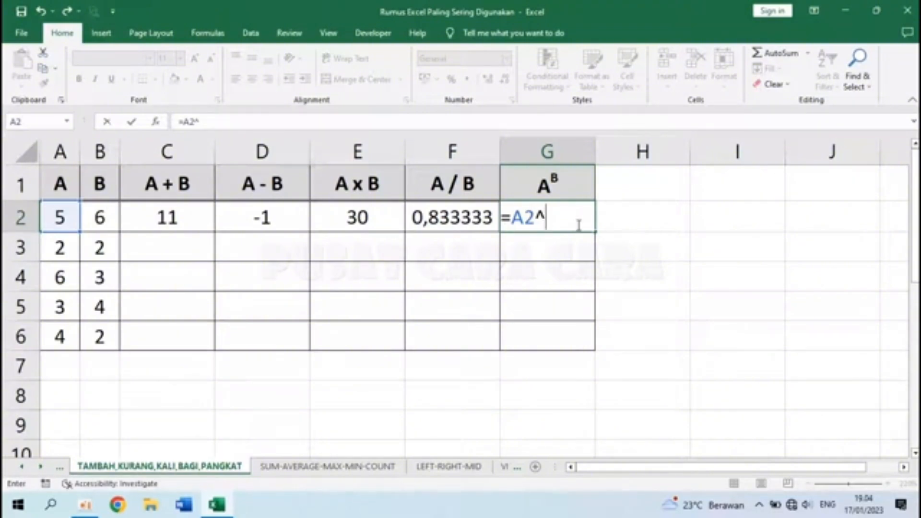
left_click(98, 216)
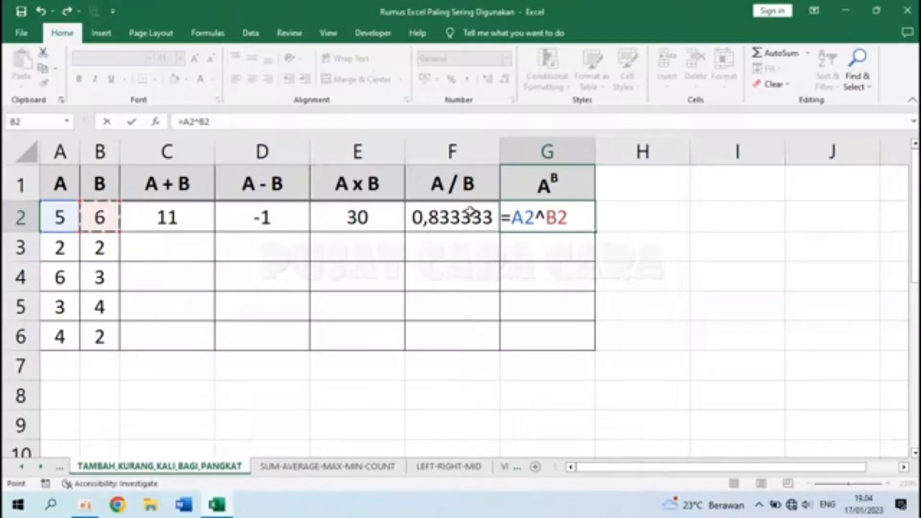
key("Return")
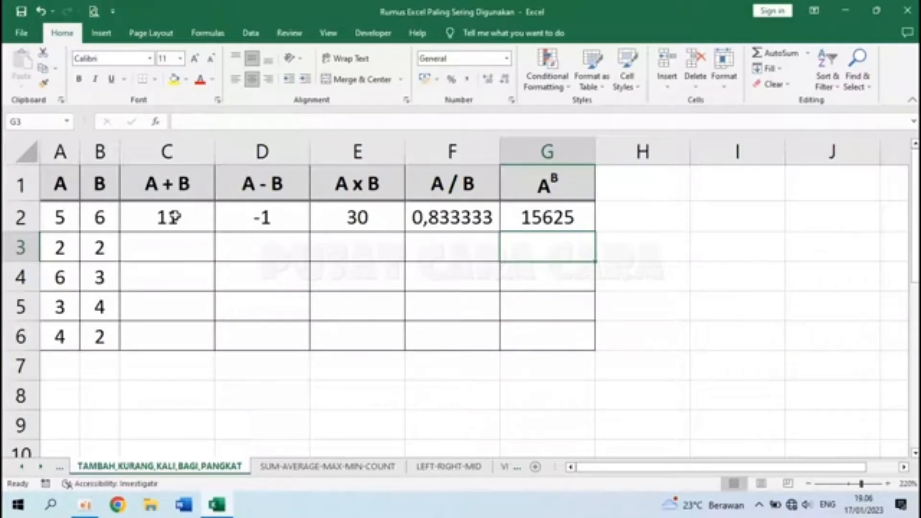
- Fill the formulas in C2:G2 down through row 6 of the table
left_click_drag(173, 217, 612, 217)
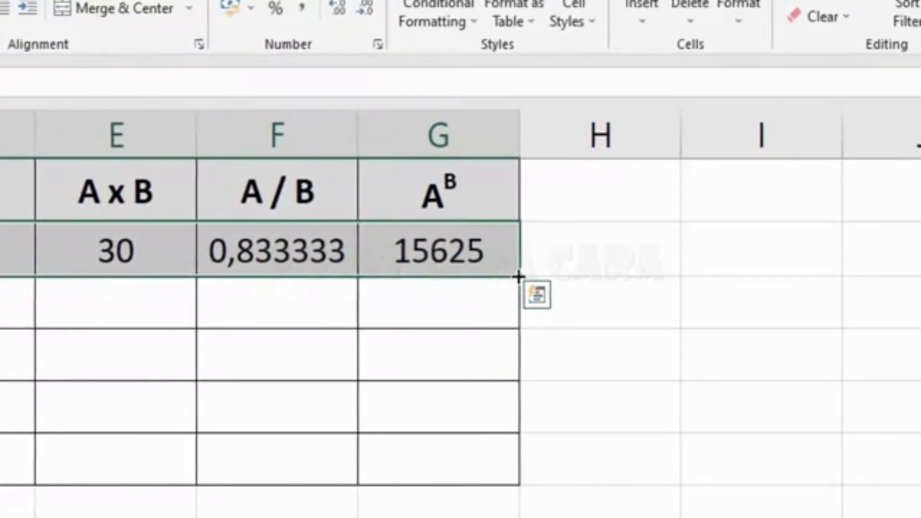
left_click_drag(518, 277, 496, 472)
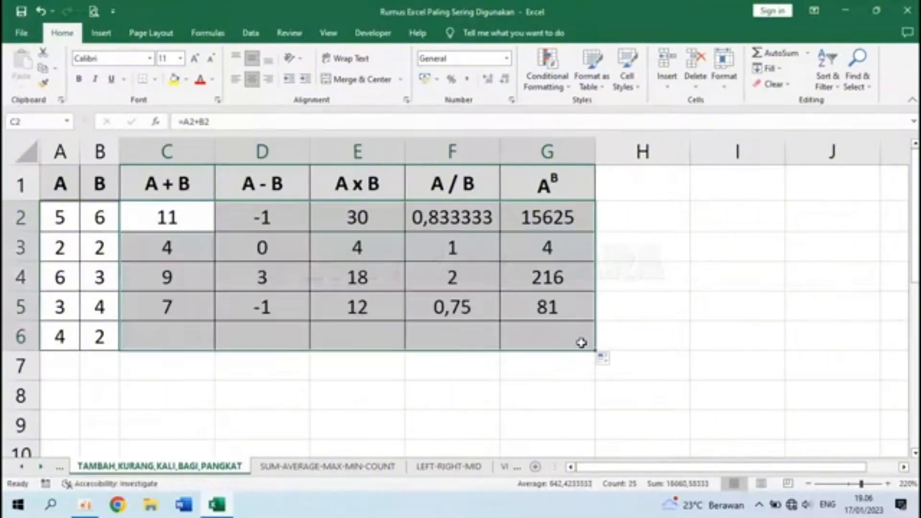
left_click_drag(581, 343, 582, 341)
left_click(643, 305)
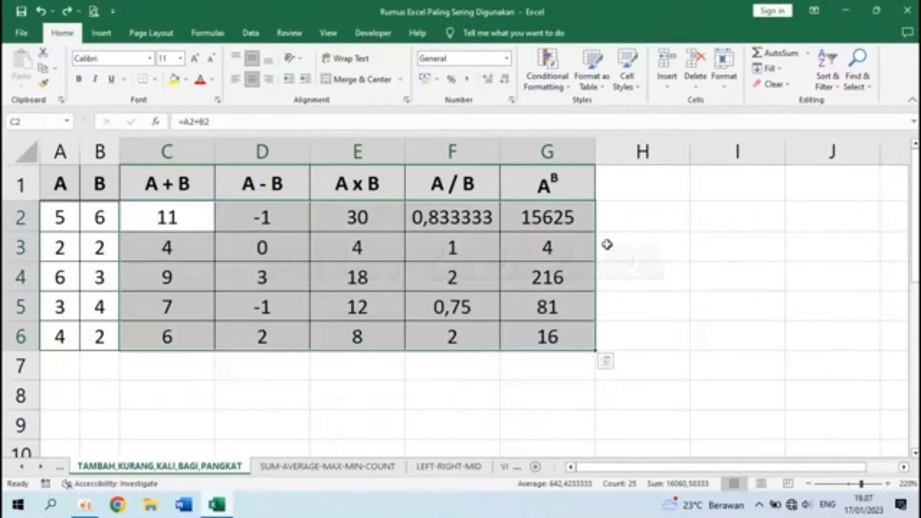
- Enter 1 and 2 in B8:B9, extend the number series down to B16 and clear it again
scroll(606, 245, "down", 2)
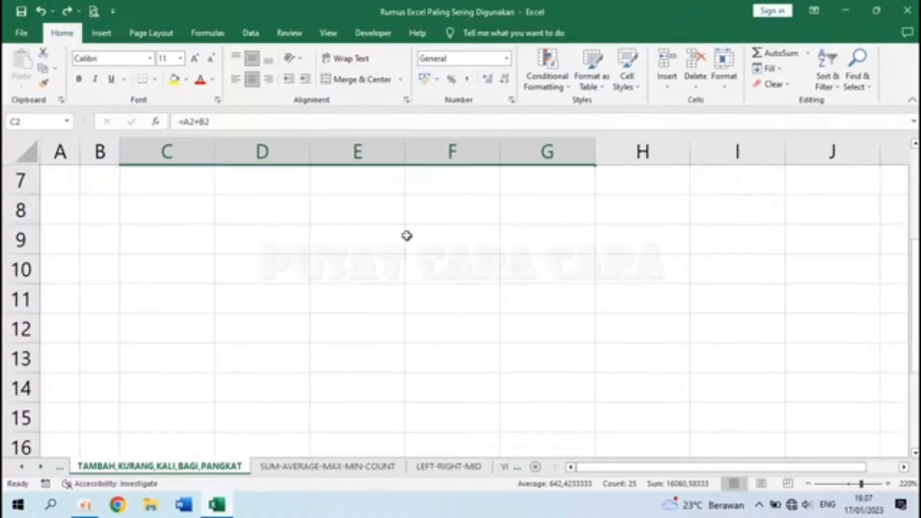
left_click(89, 208)
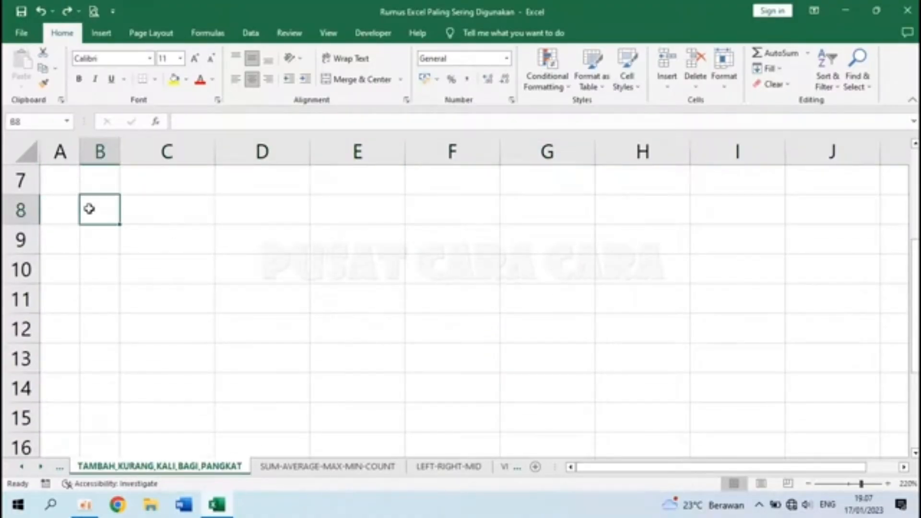
type("1")
key("Return")
type("2")
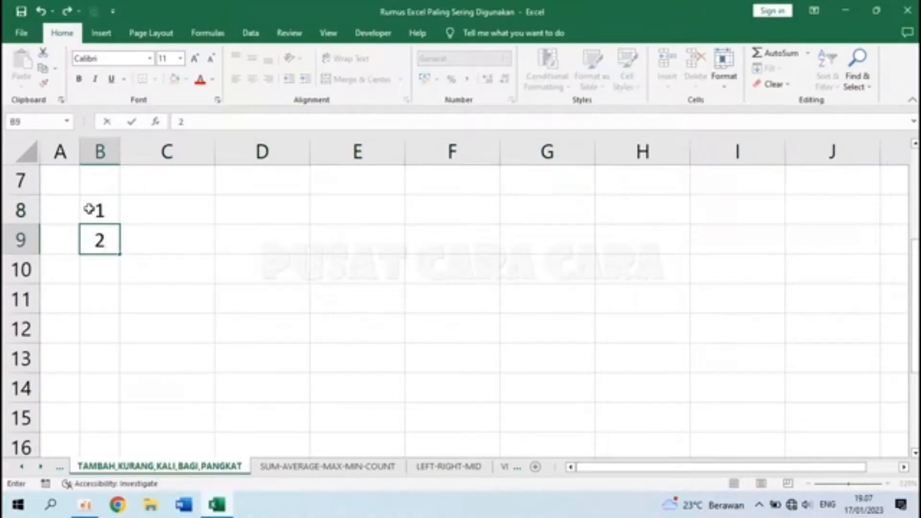
key("Return")
left_click_drag(89, 208, 102, 450)
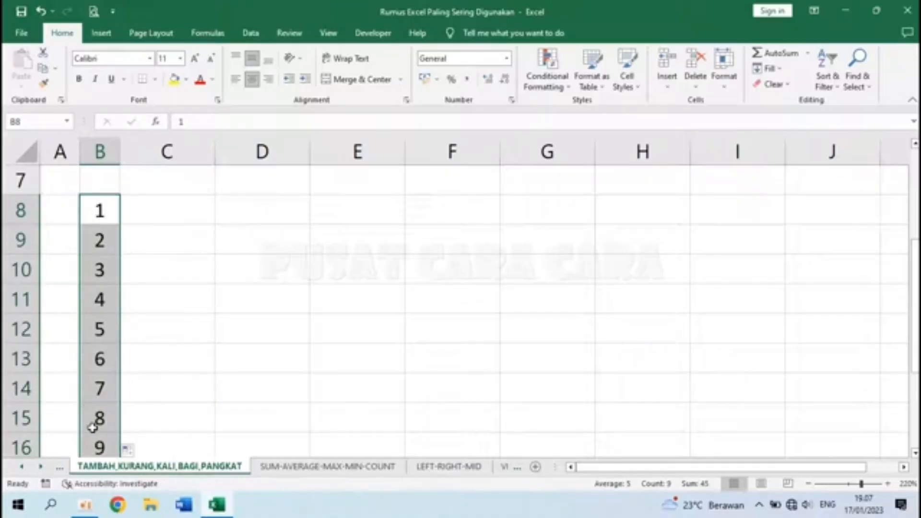
key("Delete")
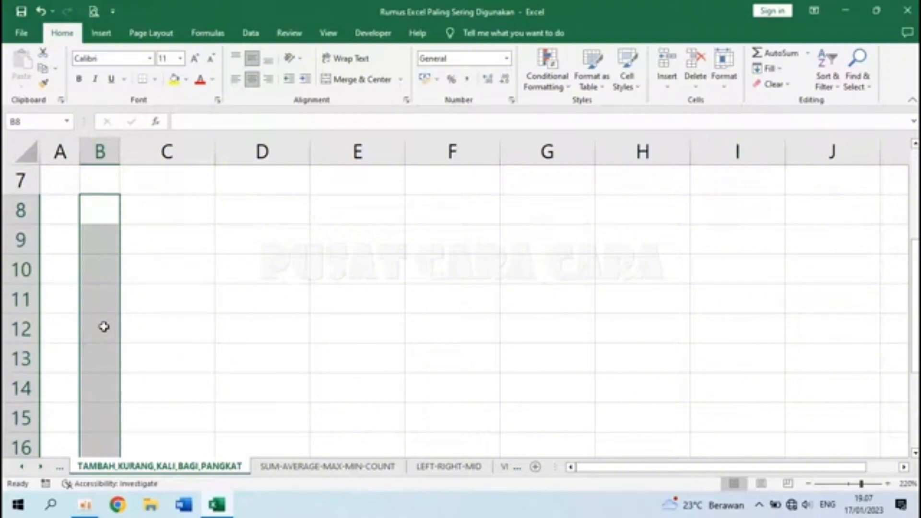
- Enter 1 and 3 in B8:B9, extend the odd-number series down to B15 and clear it again
left_click(107, 204)
type("1")
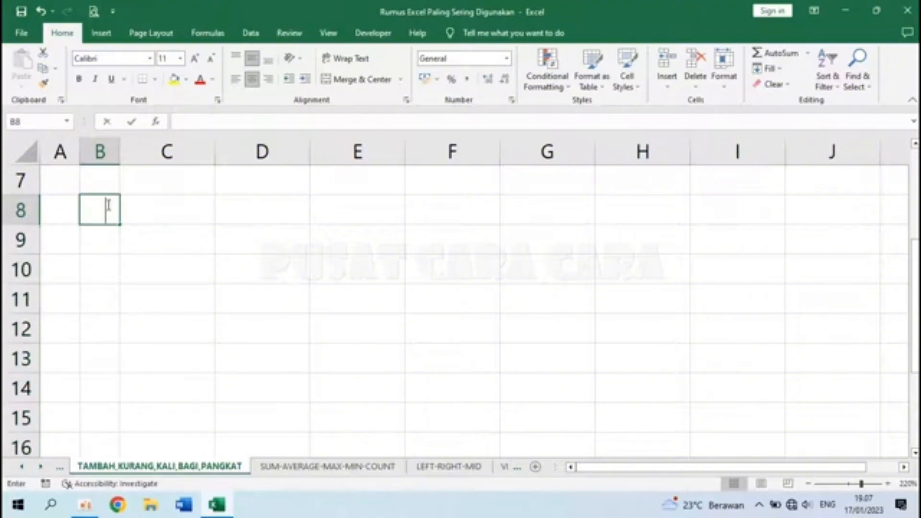
key("Return")
type("3")
key("Return")
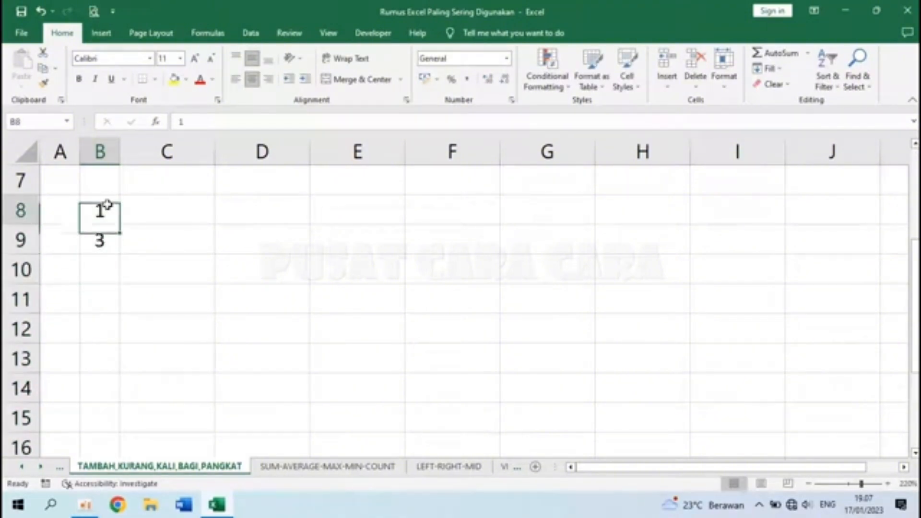
left_click_drag(107, 205, 127, 440)
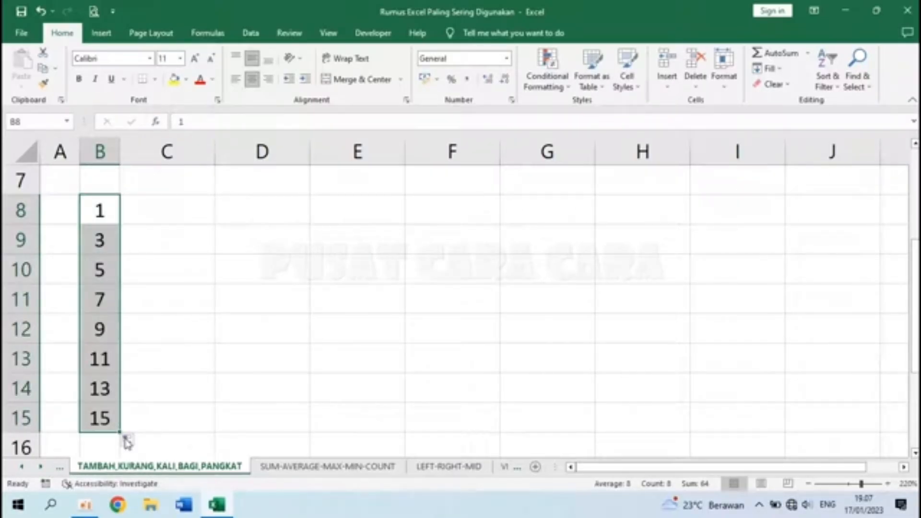
key("Delete")
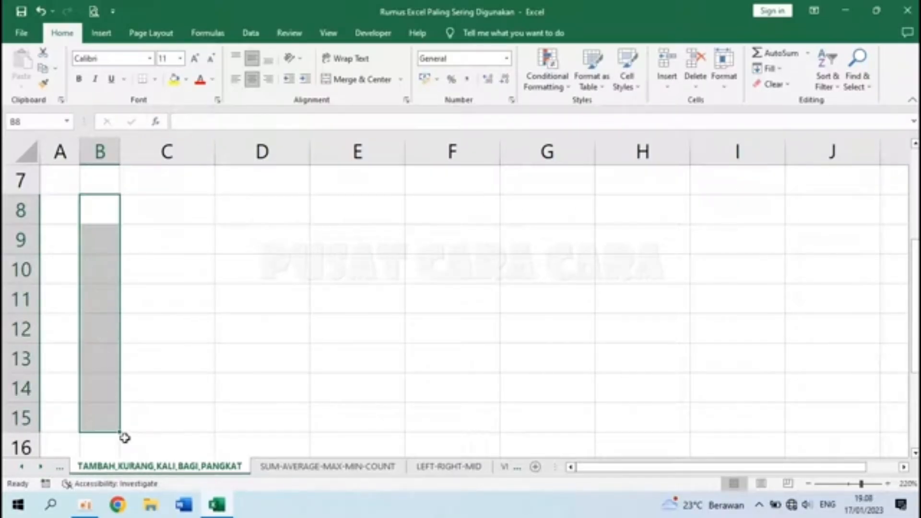
- Enter 2 and 4 in B8:B9, extend the even-number series down to B15 and clear it again
left_click(104, 205)
type("2")
key("Return")
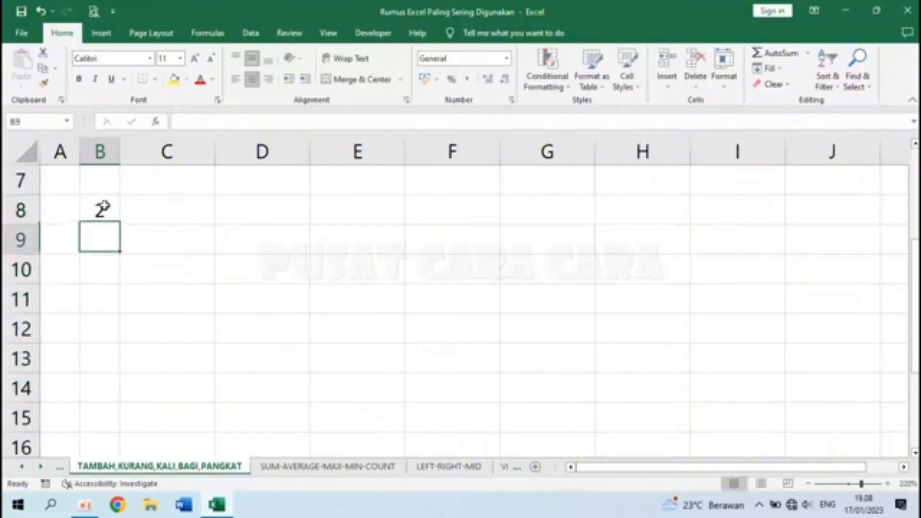
left_click(103, 206)
key("Return")
type("4")
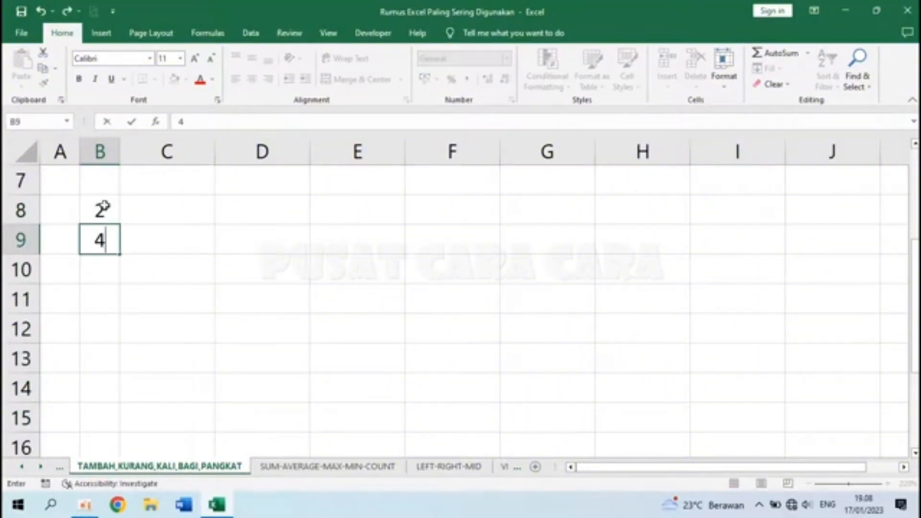
key("Return")
left_click_drag(104, 207, 114, 428)
key("Delete")
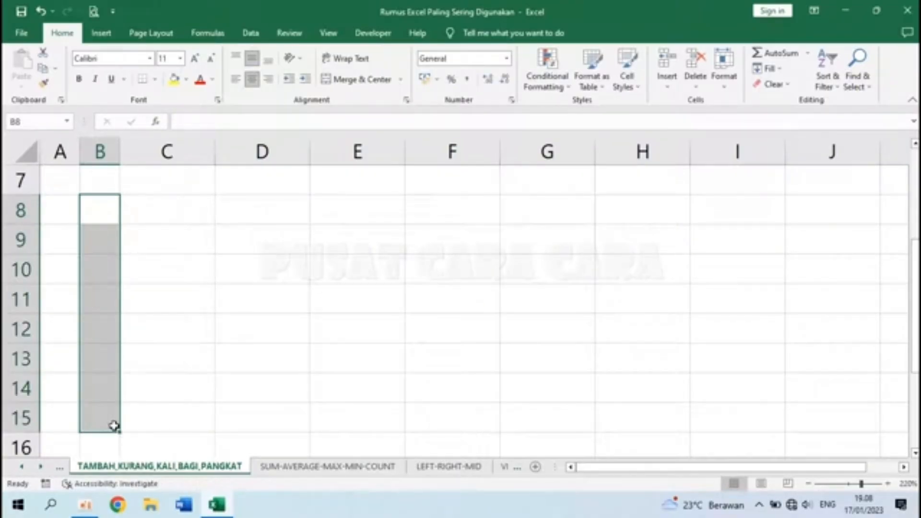
- Enter senin in C8 and autofill the weekday names down to C14
left_click(176, 209)
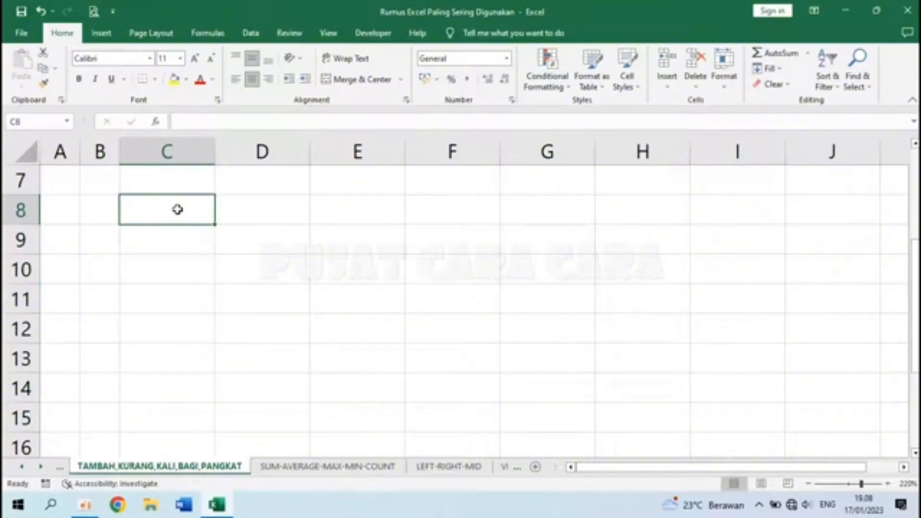
type("senin")
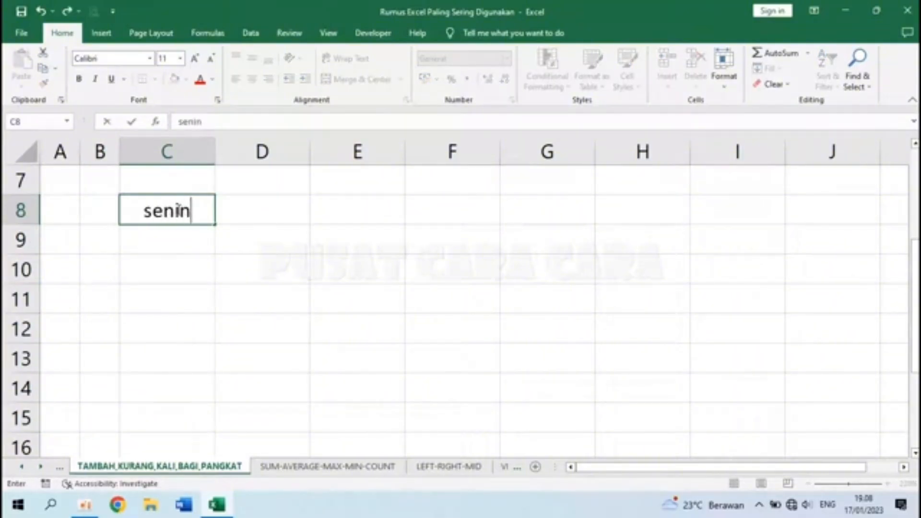
key("Return")
left_click(177, 209)
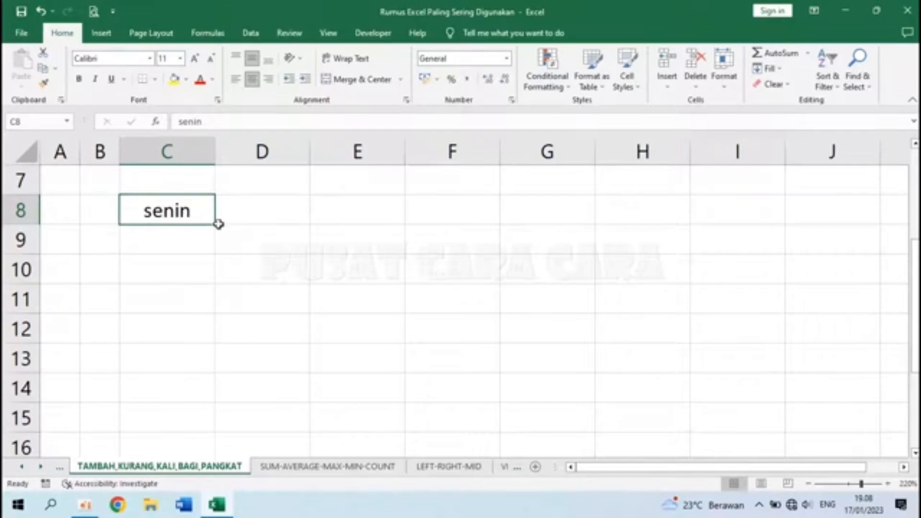
left_click_drag(215, 225, 215, 225)
left_click_drag(211, 303, 215, 391)
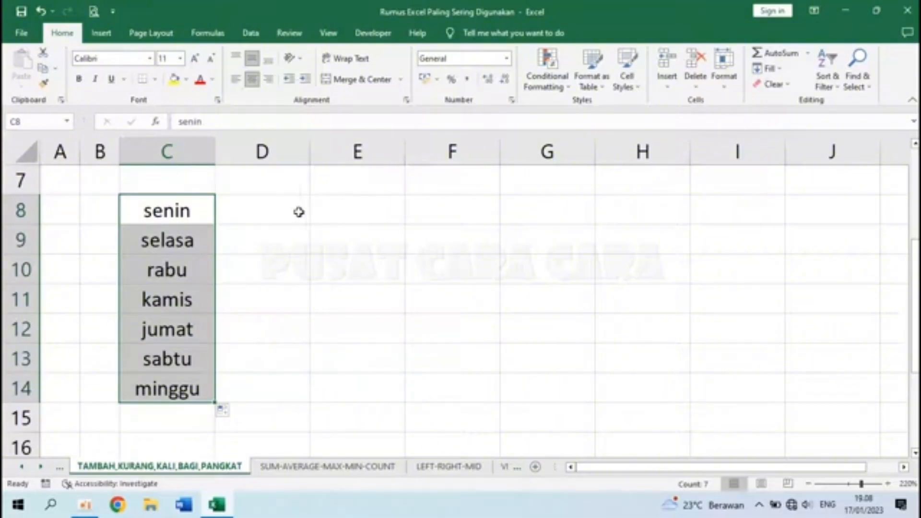
- Enter januari in D8 and autofill the month names down to D14
left_click(297, 211)
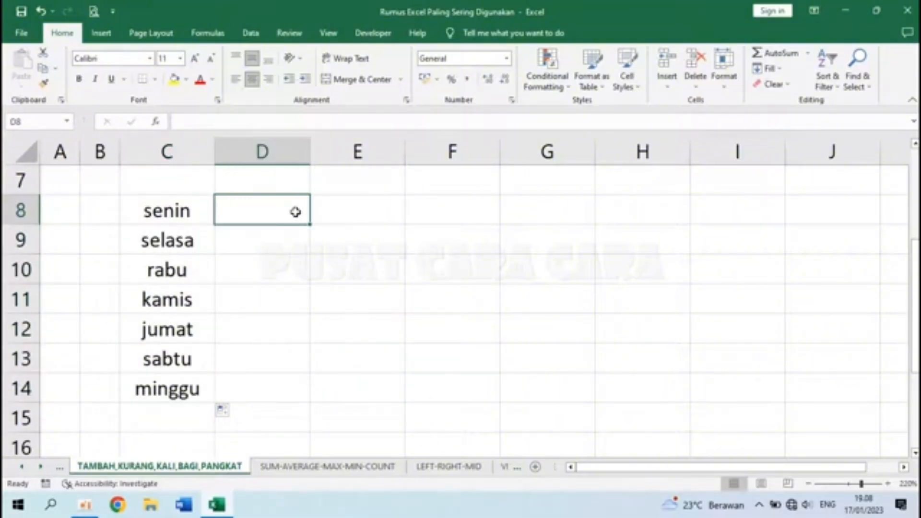
type("januari")
key("Return")
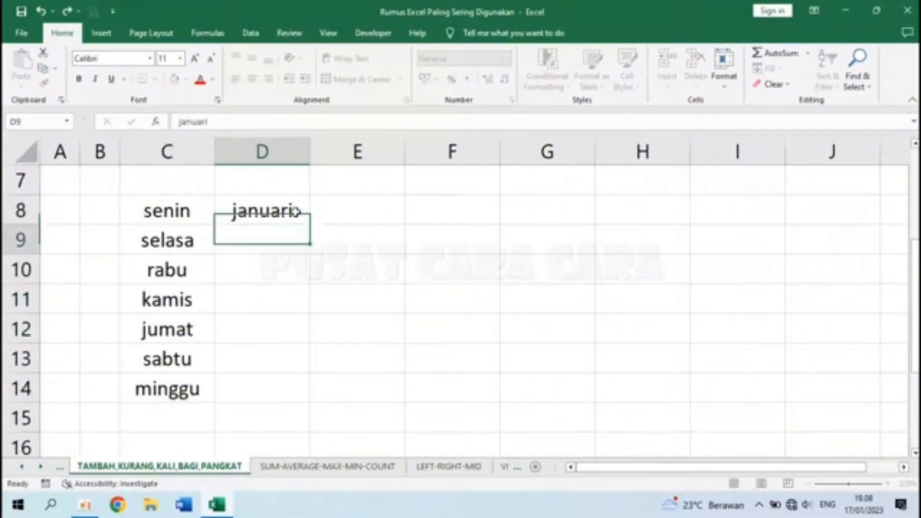
left_click(302, 210)
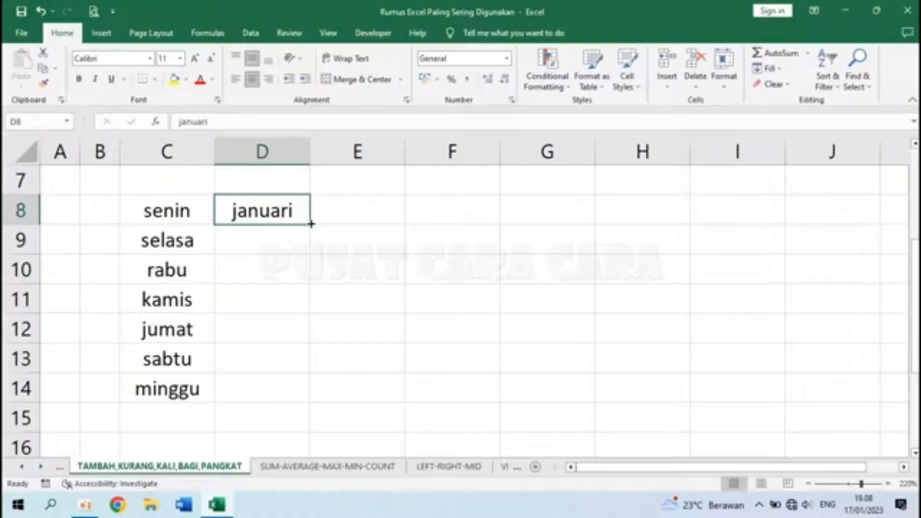
left_click_drag(311, 224, 290, 411)
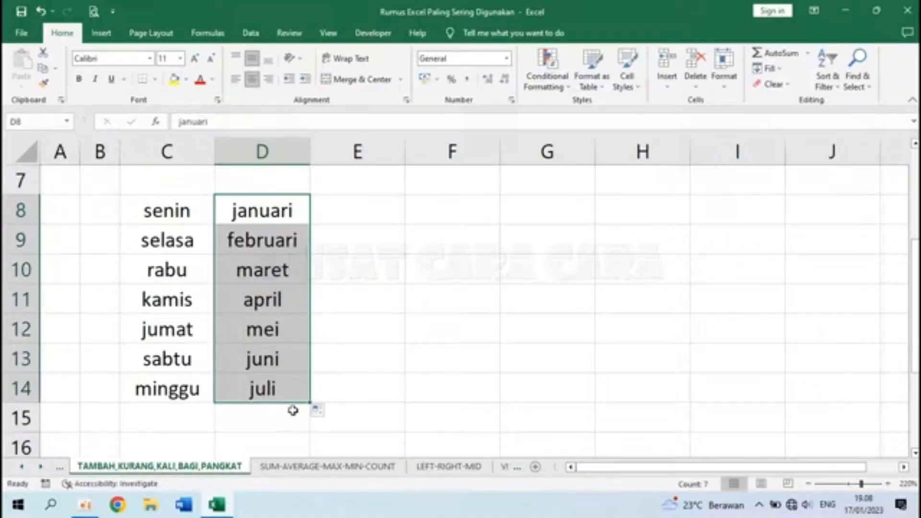
- Clear the weekday and month lists in C8:D14
left_click_drag(158, 207, 259, 389)
key("Delete")
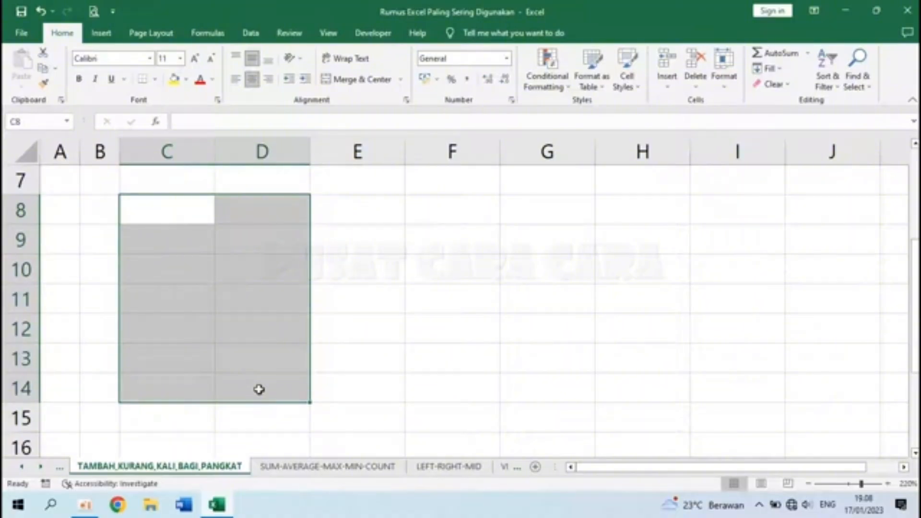
left_click(178, 208)
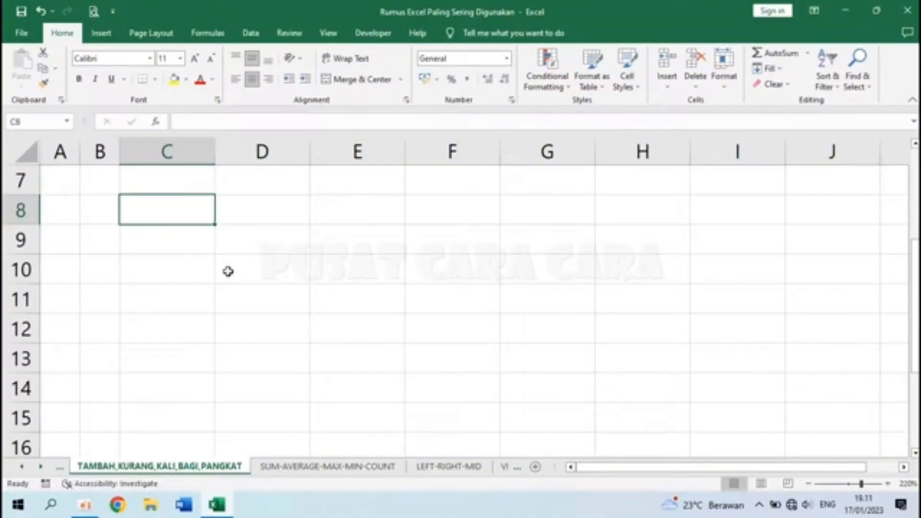
- On the SUM-AVERAGE-MAX-MIN-COUNT sheet, enter =SUM(C2:C11) in C12 to total the GAJI KOTOR column in the JUMLAH row
scroll(228, 271, "up", 2)
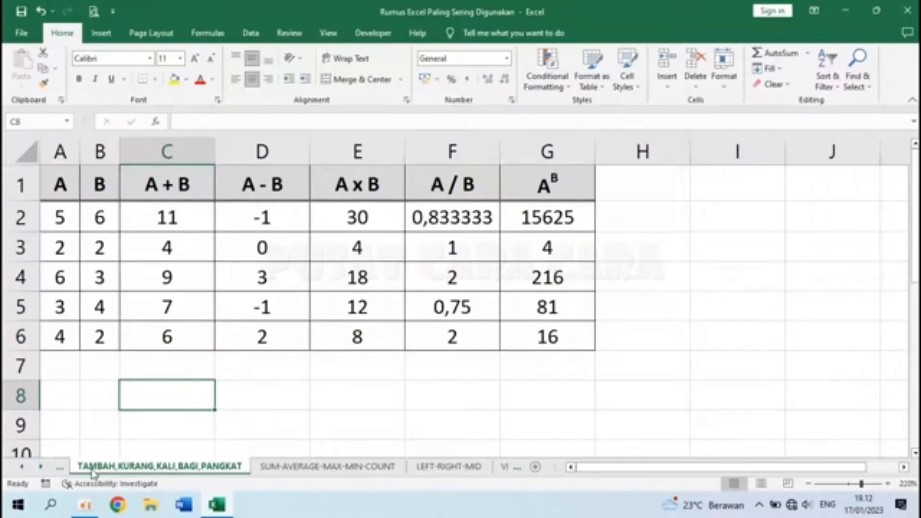
left_click(273, 472)
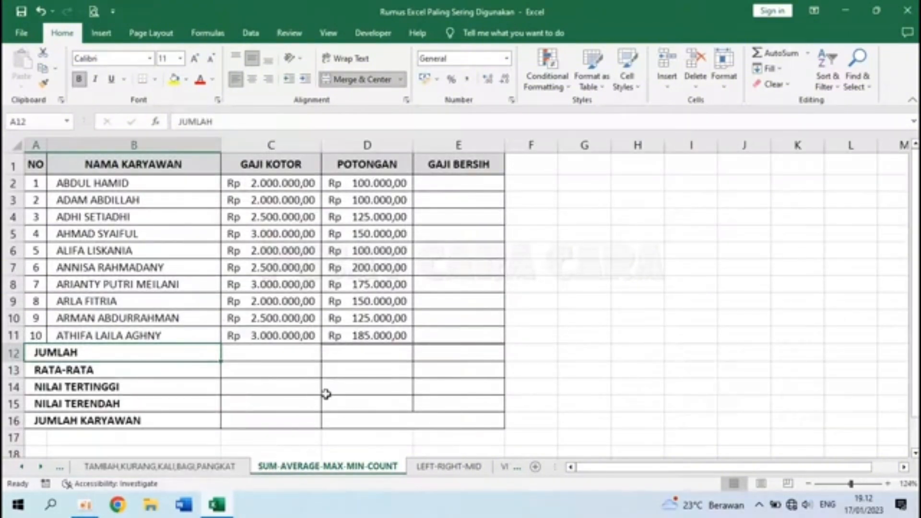
left_click(274, 353)
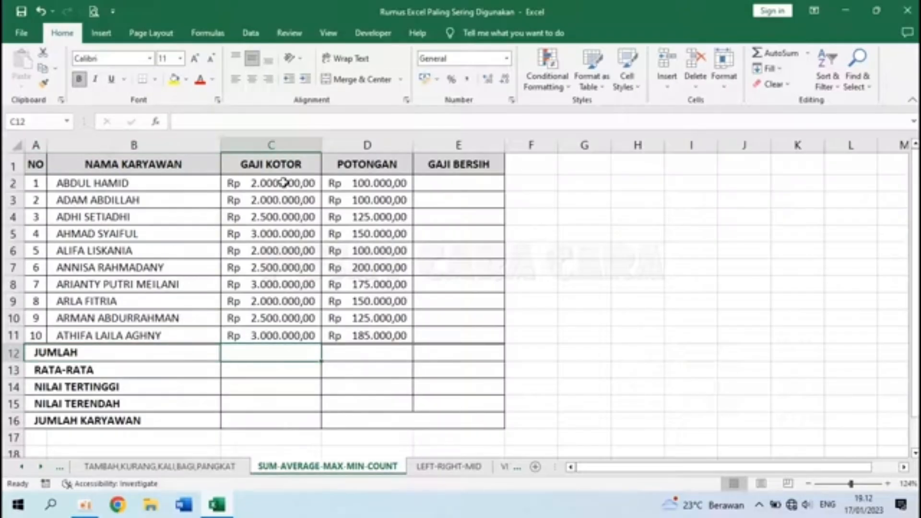
type("=")
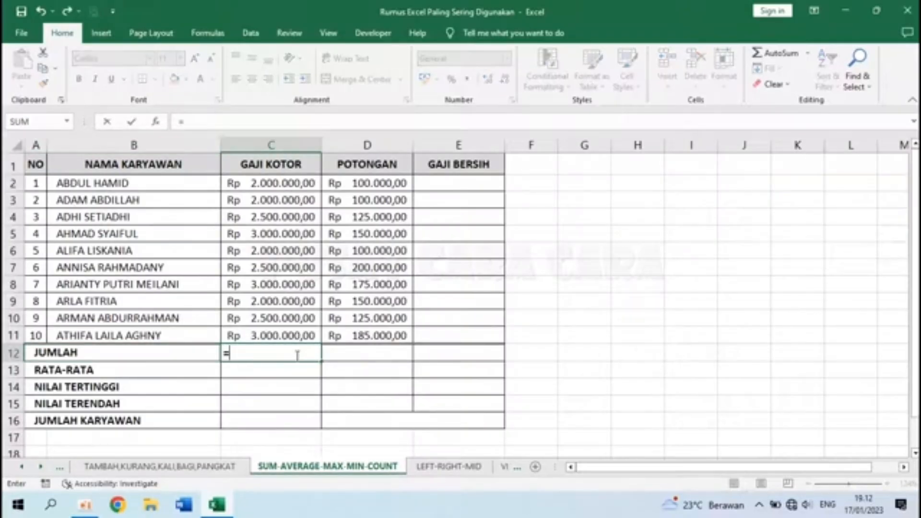
type("S")
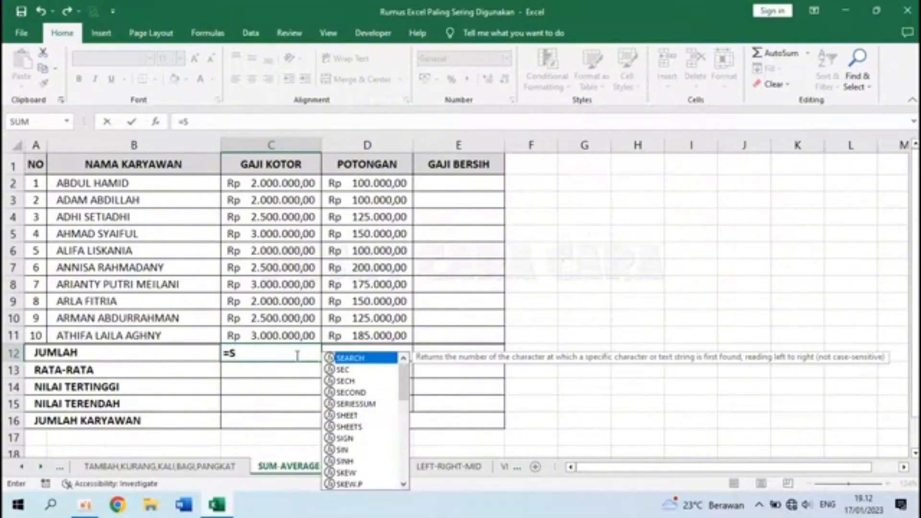
type("UM(")
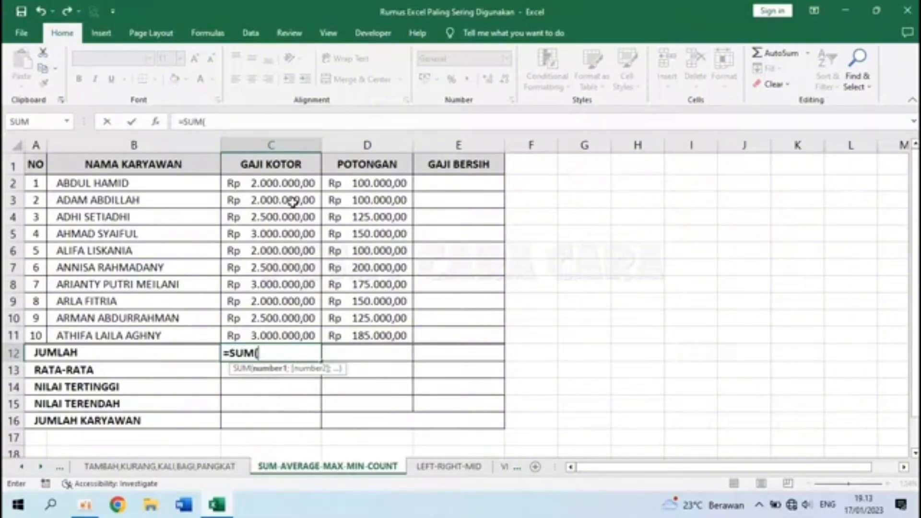
left_click_drag(278, 182, 276, 334)
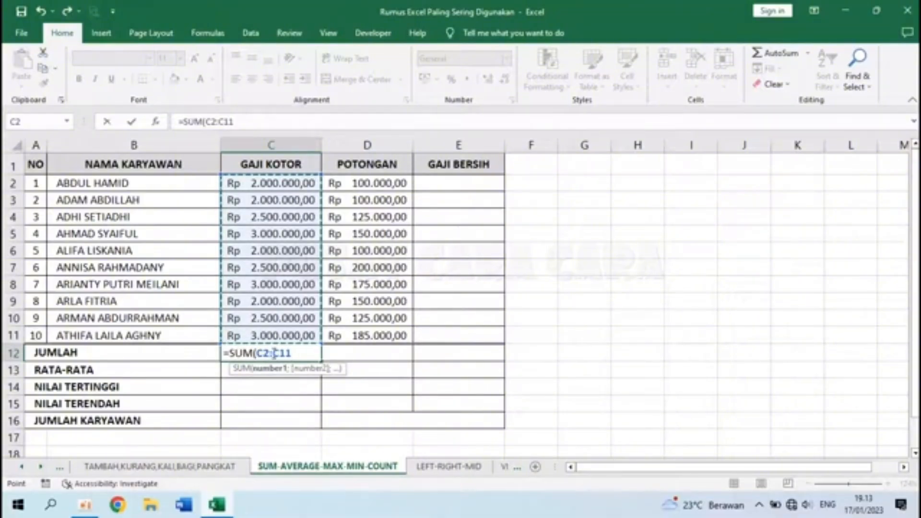
type(")")
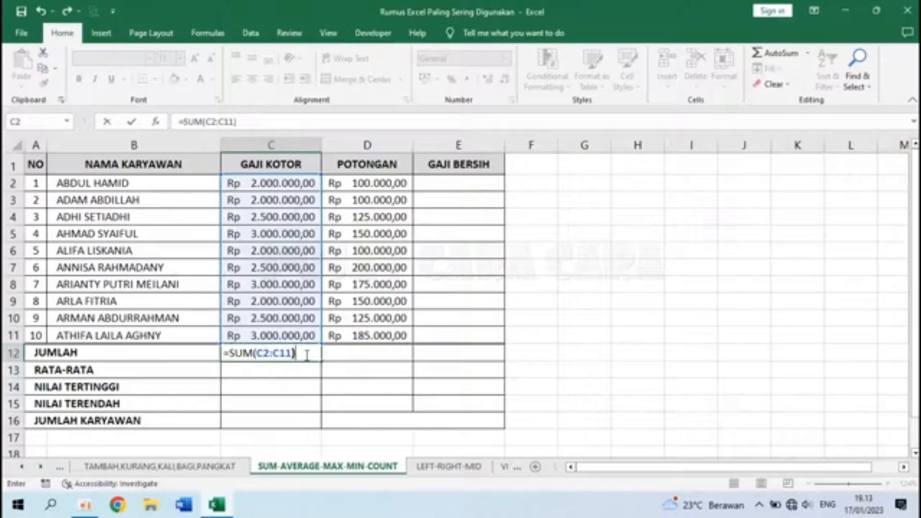
key("Return")
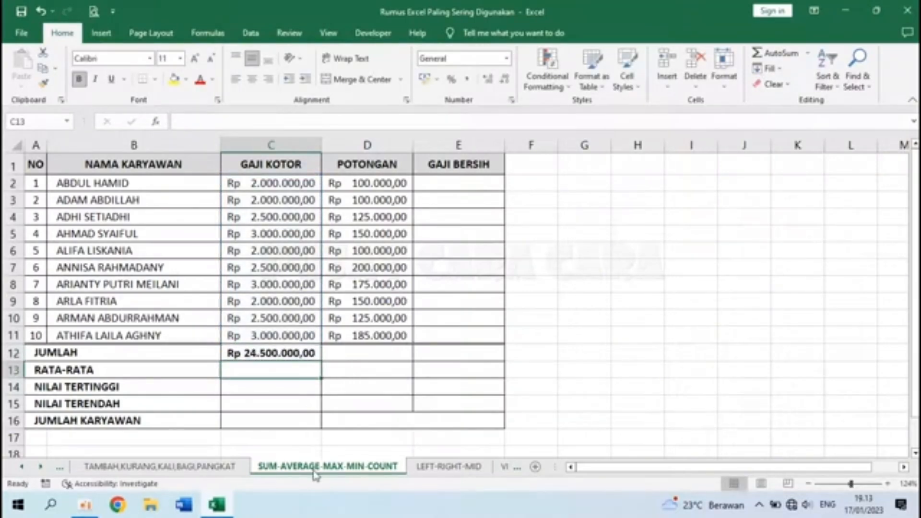
- Change the JUMLAH formula in C12 to add only individual GAJI KOTOR cells: =SUM(C2;C4;C6;C8;C10)
left_click(300, 353)
double_click(296, 353)
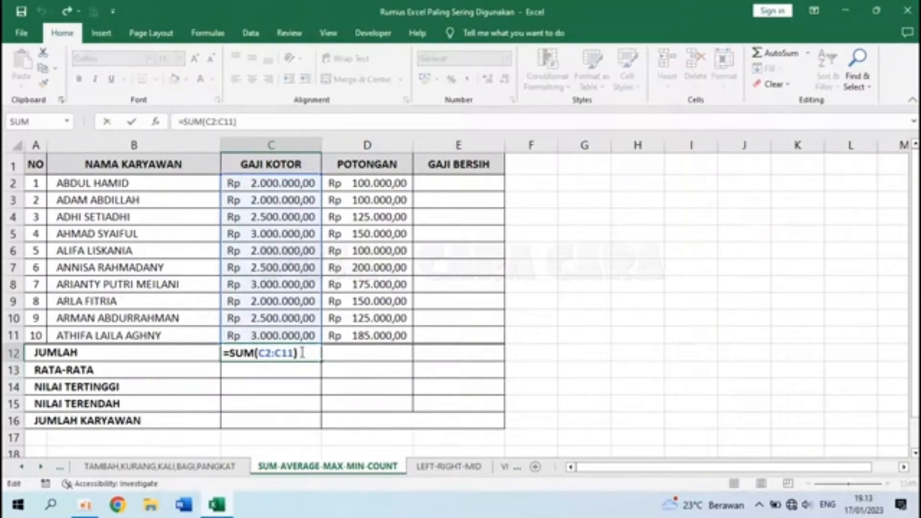
key("BackSpace")
key("BackSpace")
key("BackSpace")
key("BackSpace")
key("BackSpace")
key("BackSpace")
key("BackSpace")
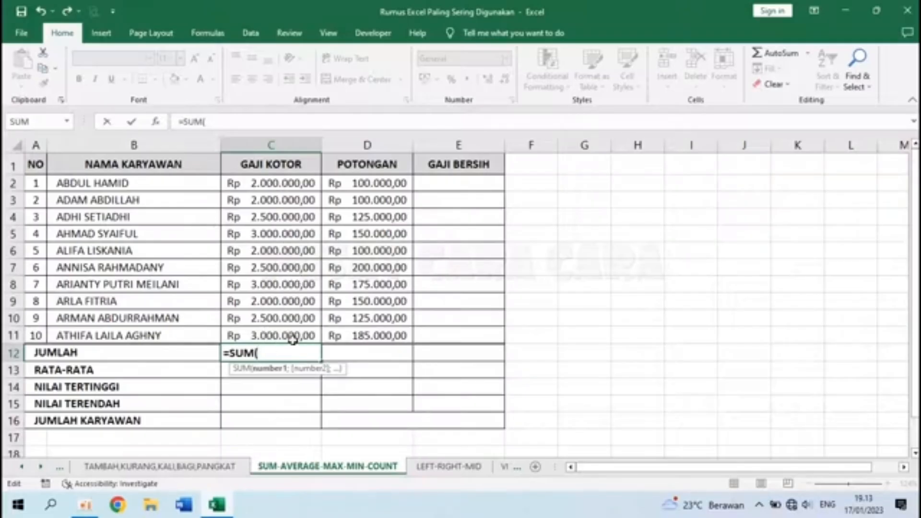
left_click(259, 184)
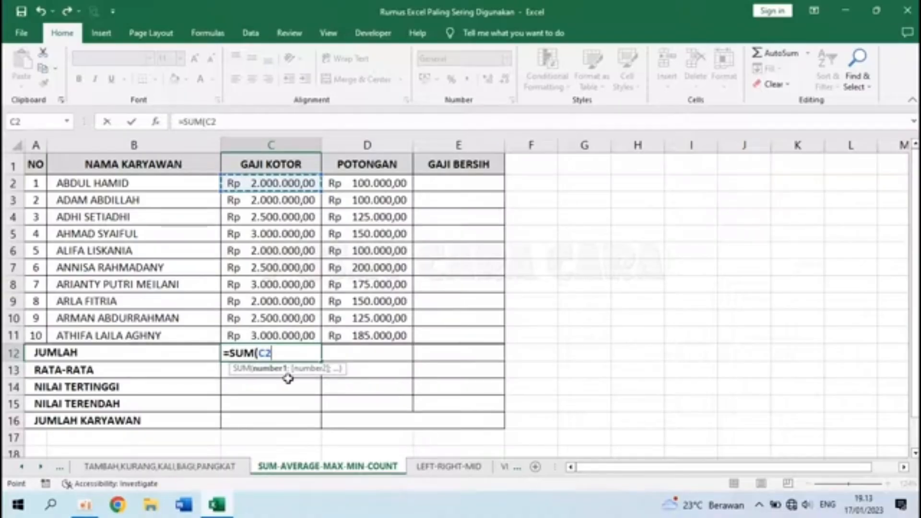
type(";")
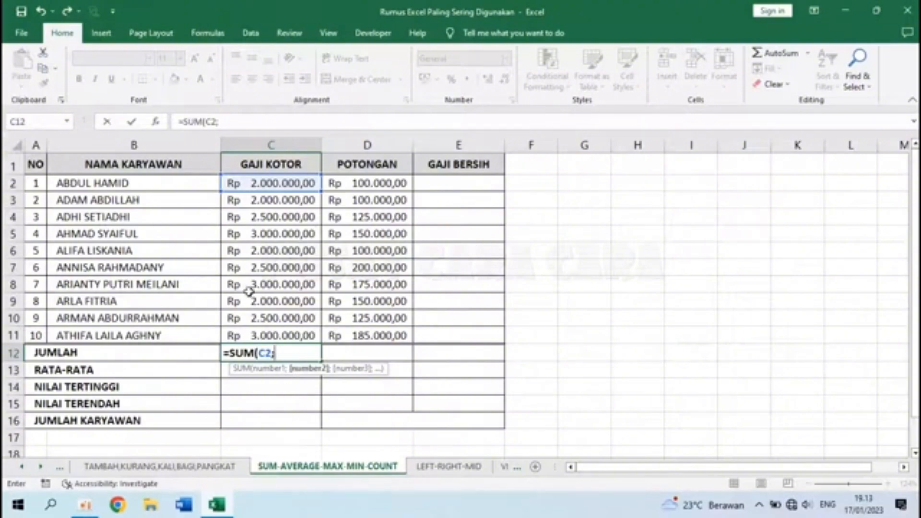
left_click(267, 217)
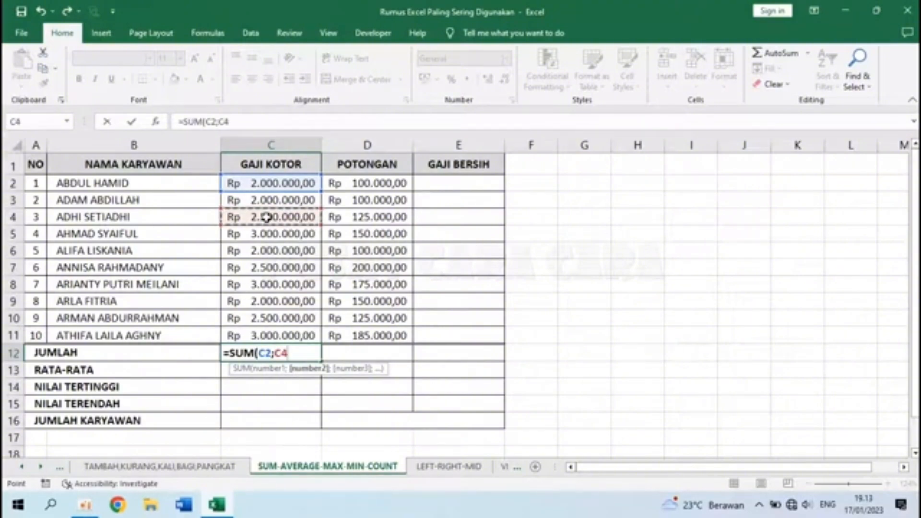
type(";")
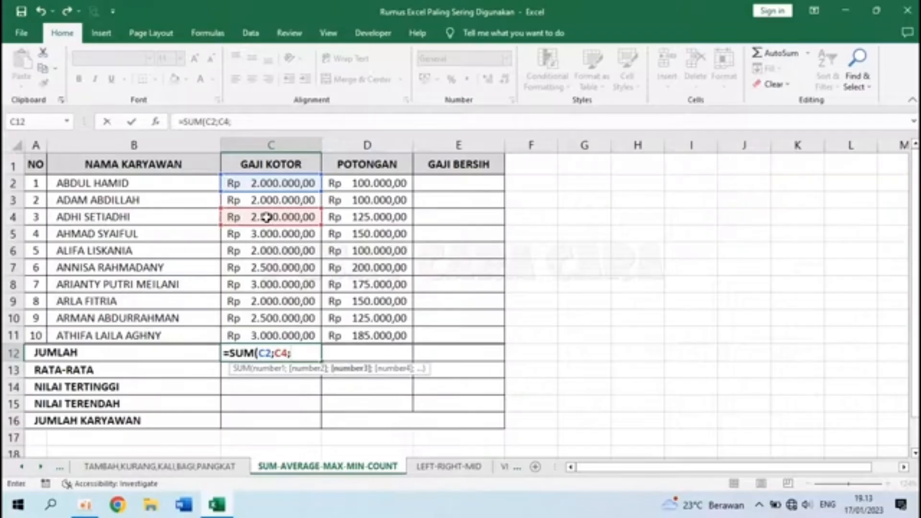
left_click(266, 250)
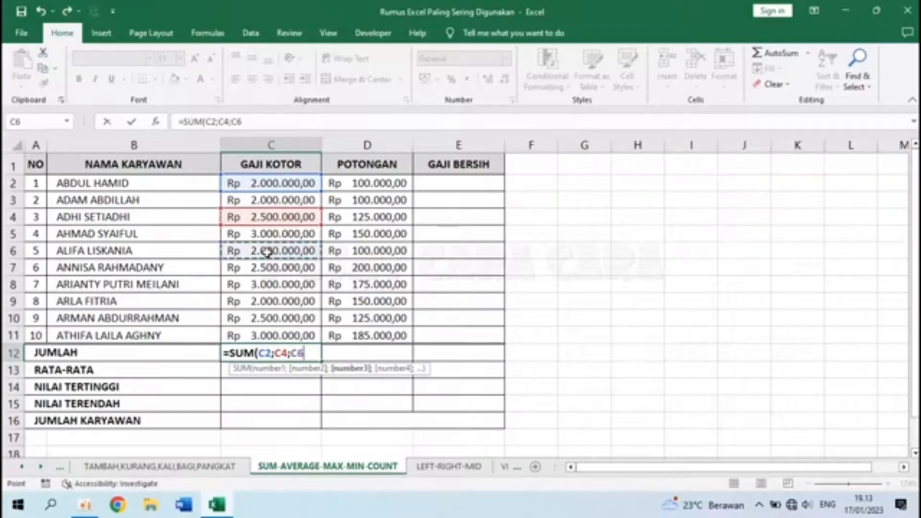
type(";")
left_click(267, 282)
type(";")
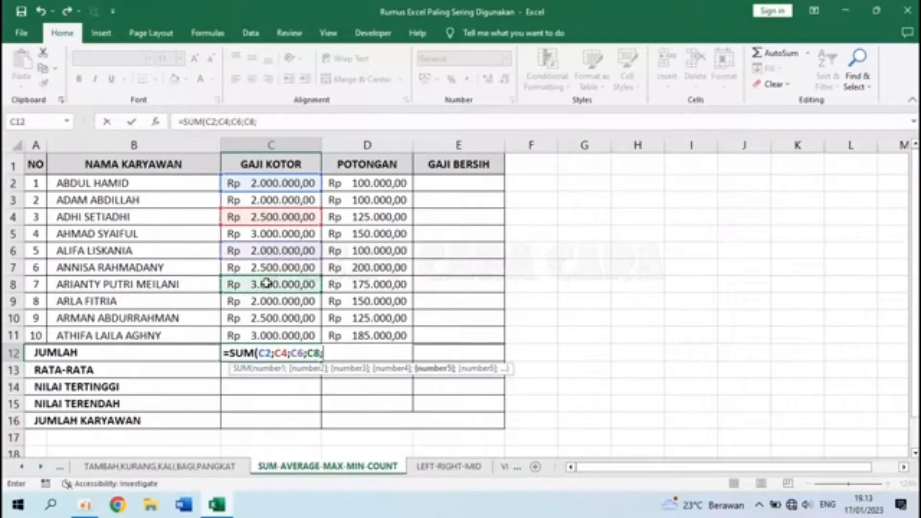
left_click(261, 319)
type(")")
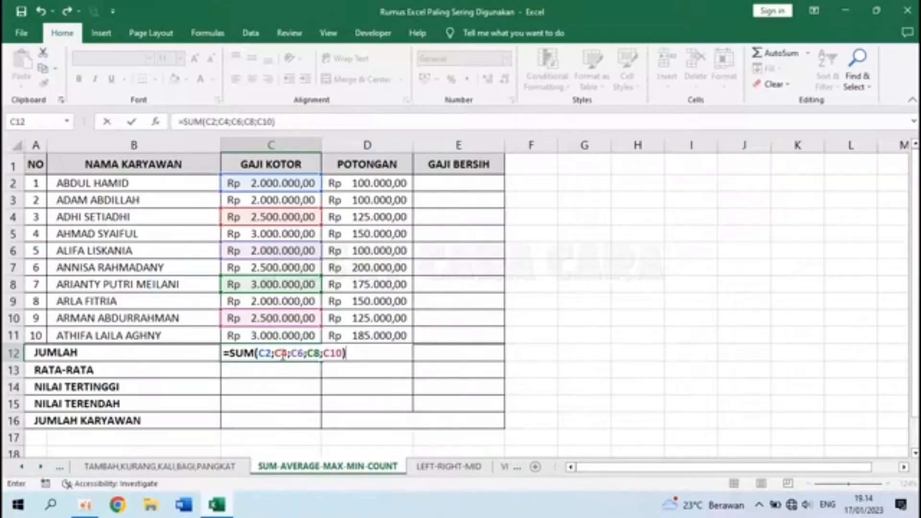
key("Return")
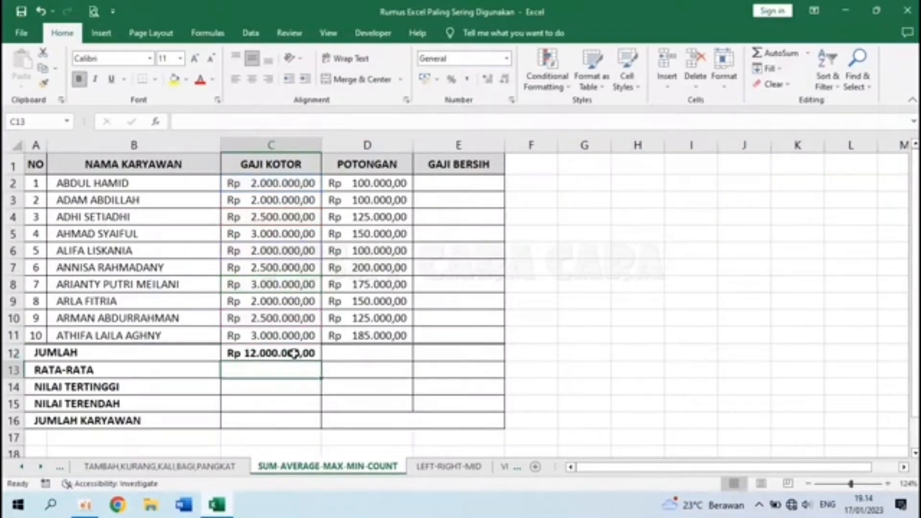
- Replace the formula in C12 with =SUM(C2:C11) to total the whole GAJI KOTOR column
left_click(294, 354)
type("=")
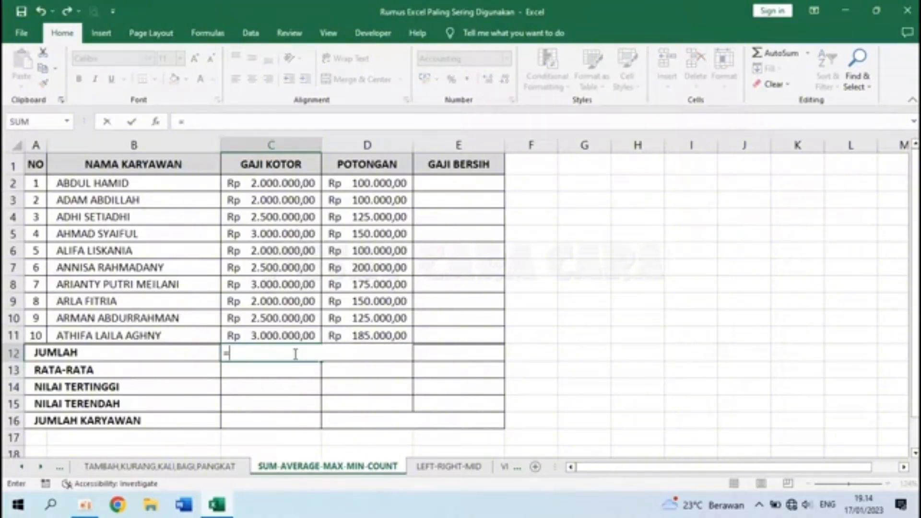
type("S")
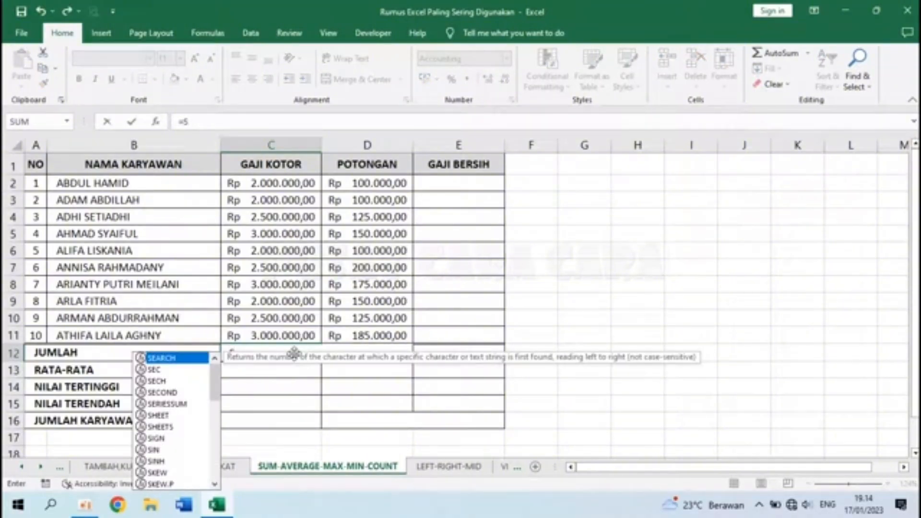
type("UM(")
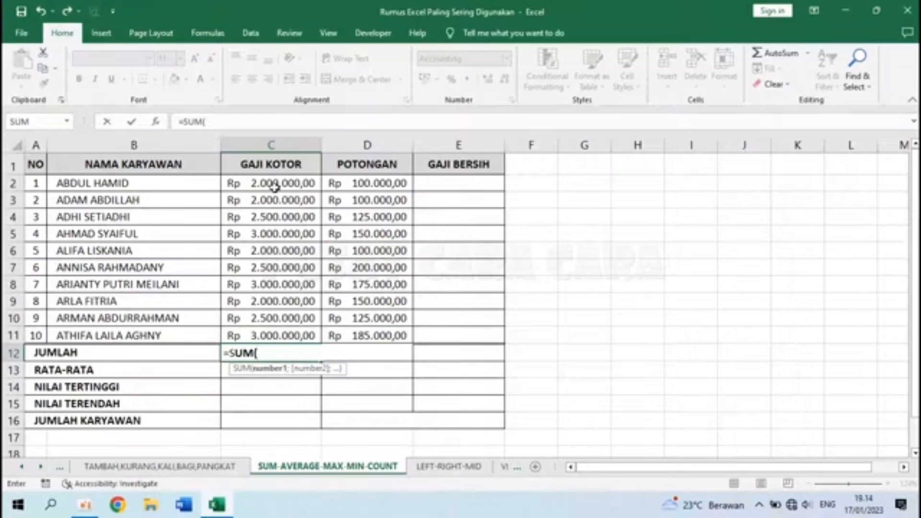
left_click_drag(274, 186, 286, 333)
type(")")
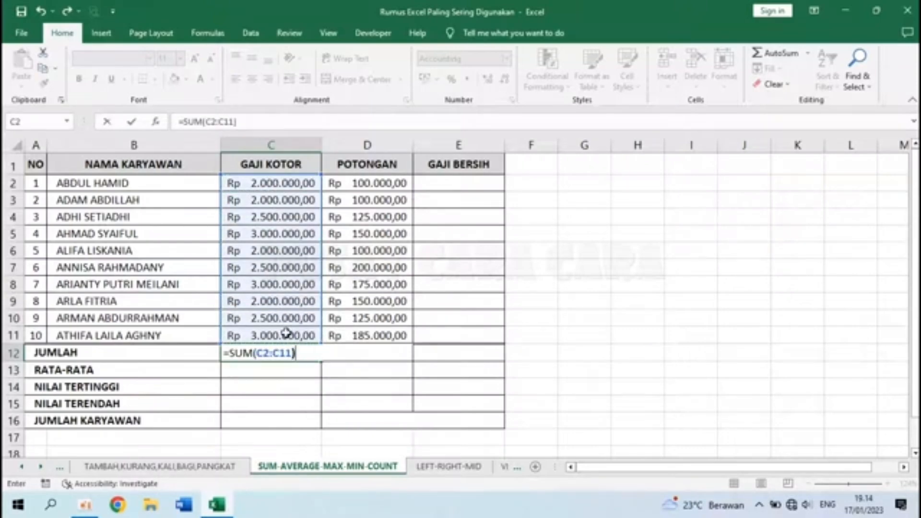
key("Return")
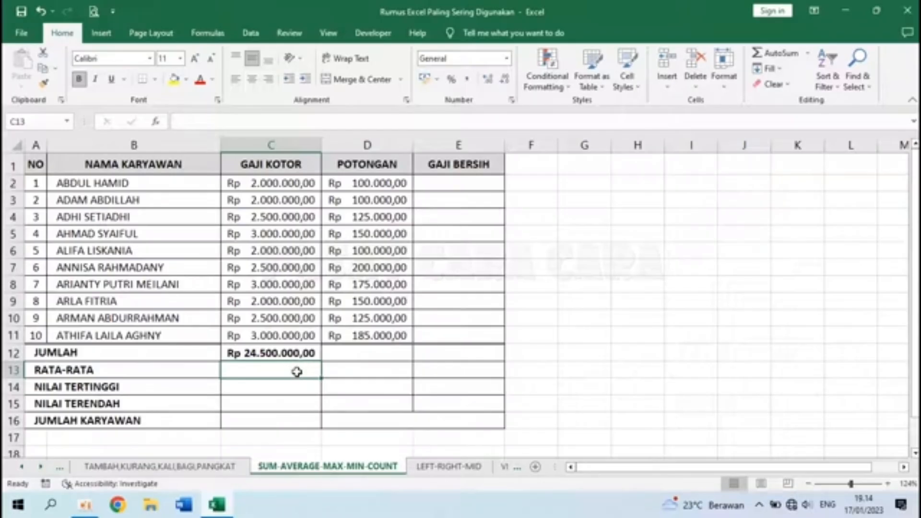
- Enter =AVERAGE(C2:C11) in C13 for the RATA-RATA of the GAJI KOTOR column and review the formula
type("=")
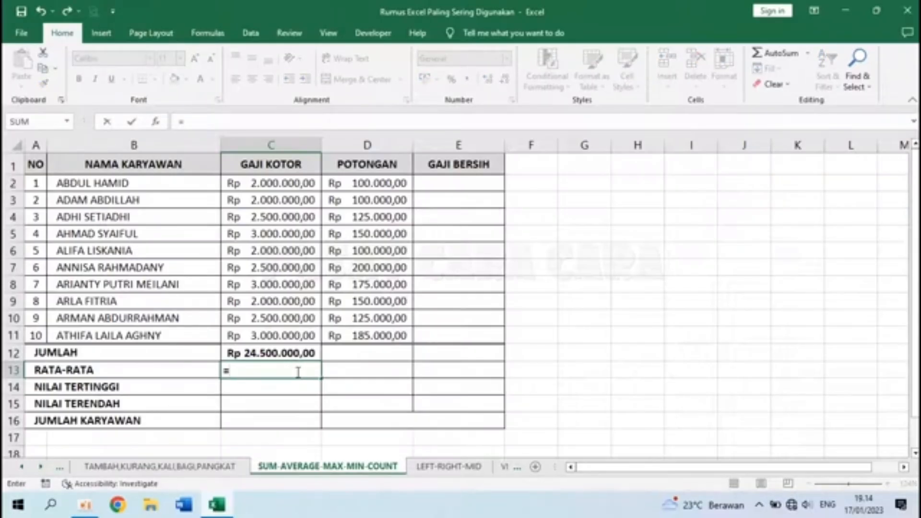
type("AVERAGE")
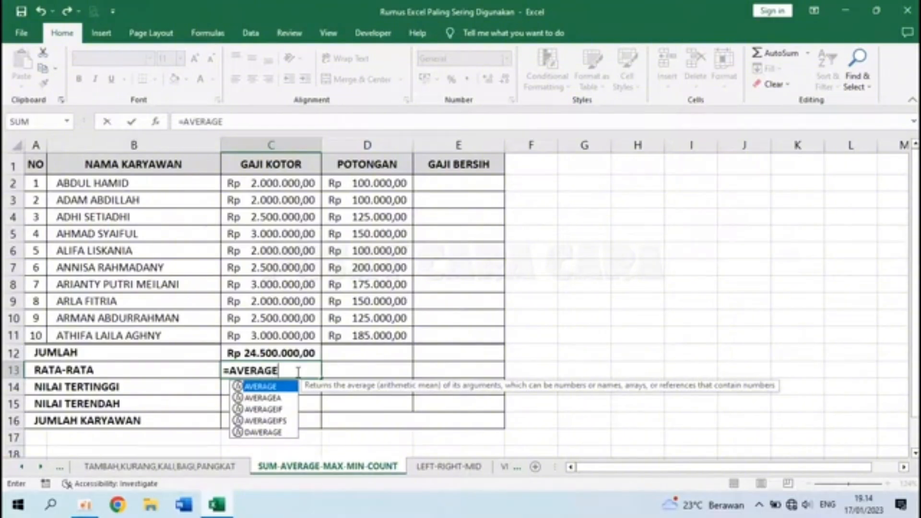
type("(")
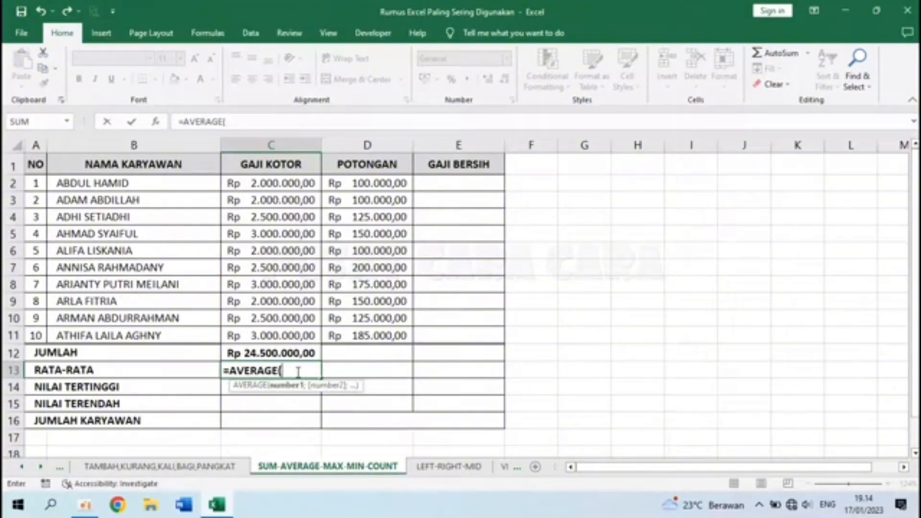
left_click_drag(283, 181, 289, 335)
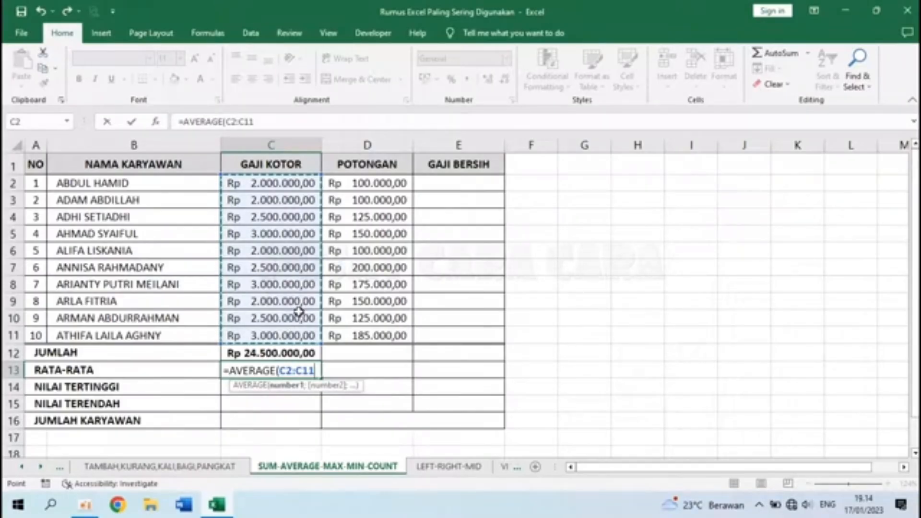
type(")")
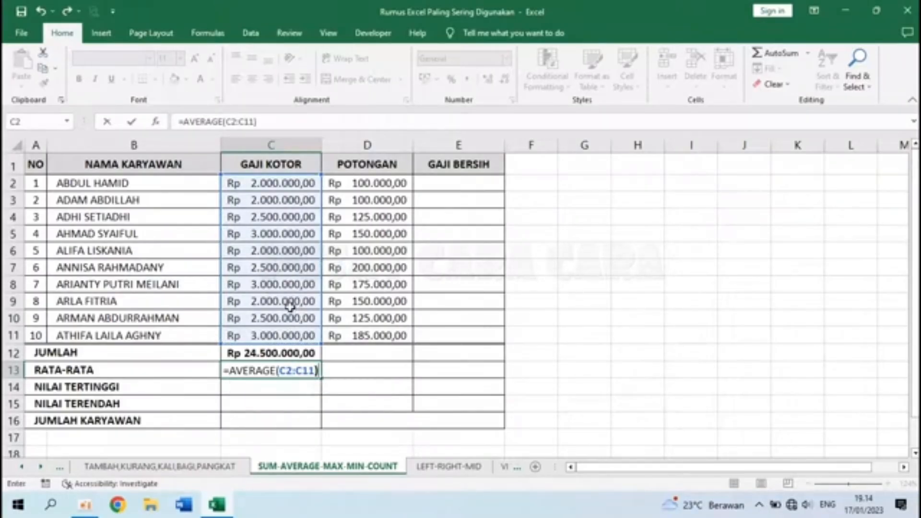
key("Return")
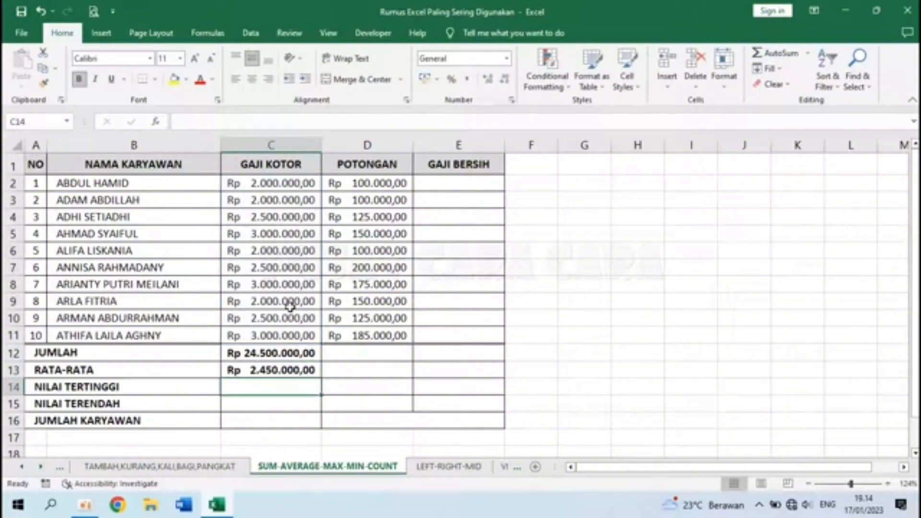
double_click(273, 370)
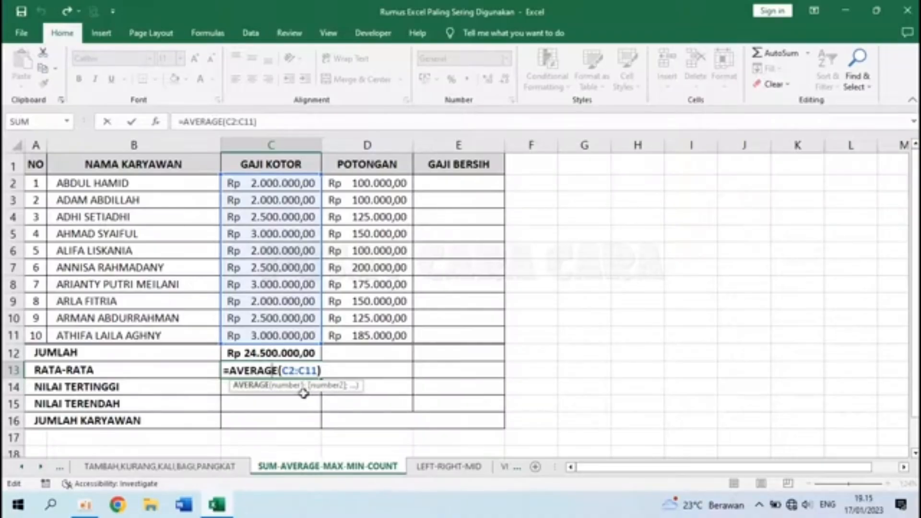
key("Return")
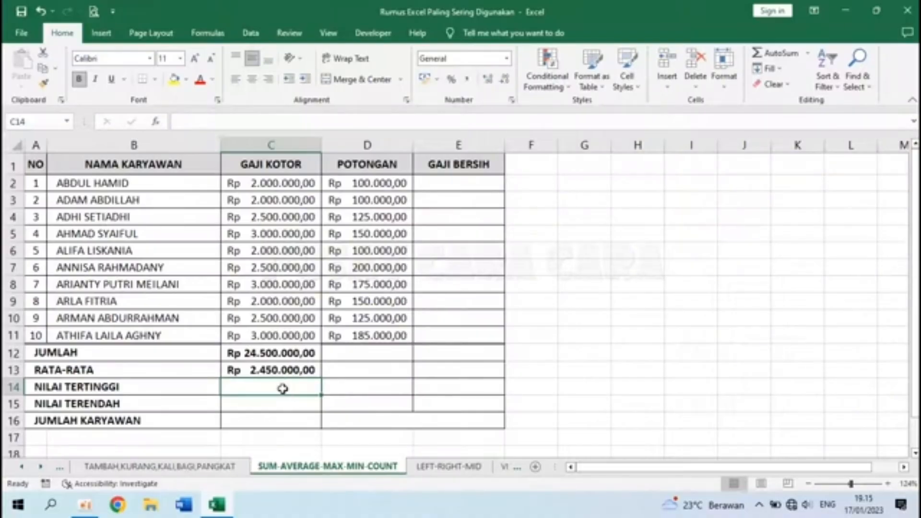
- Set the GAJI KOTOR value of employee number 9 in C10 to 3250000
left_click_drag(279, 182, 282, 331)
left_click(284, 318)
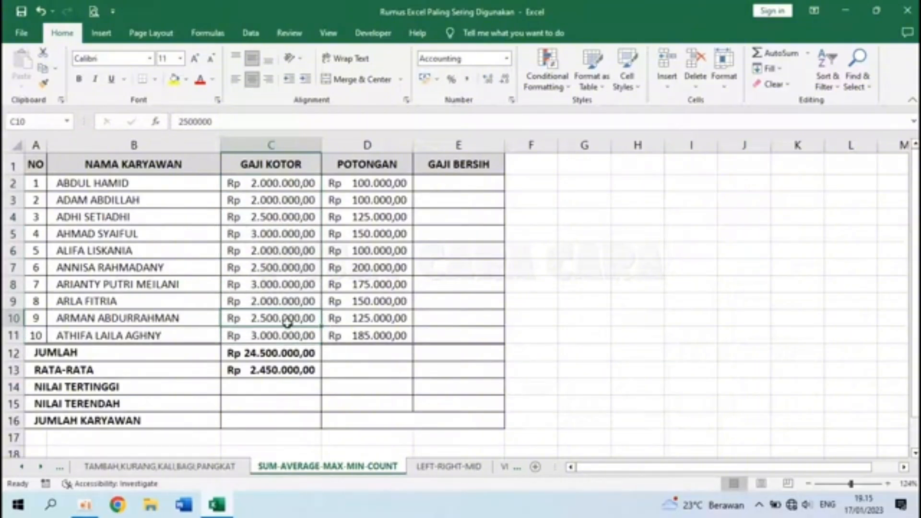
type("3250")
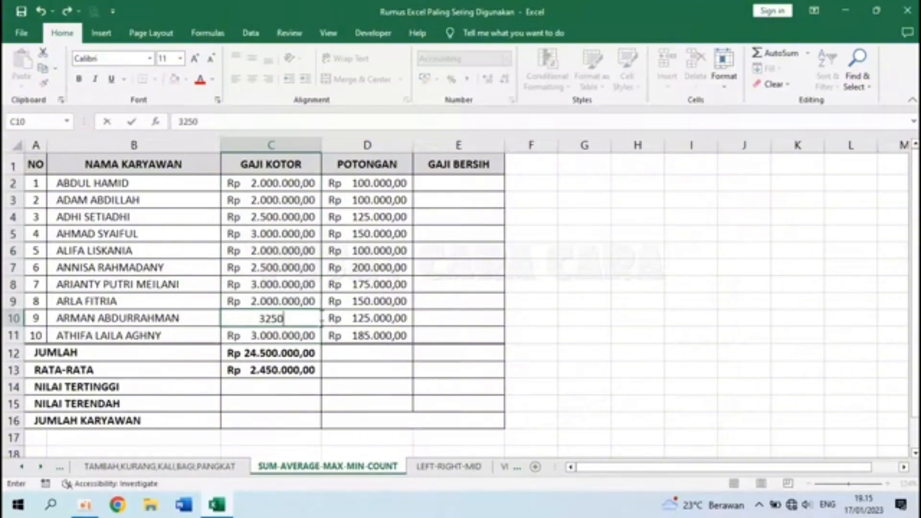
key("Return")
left_click(307, 317)
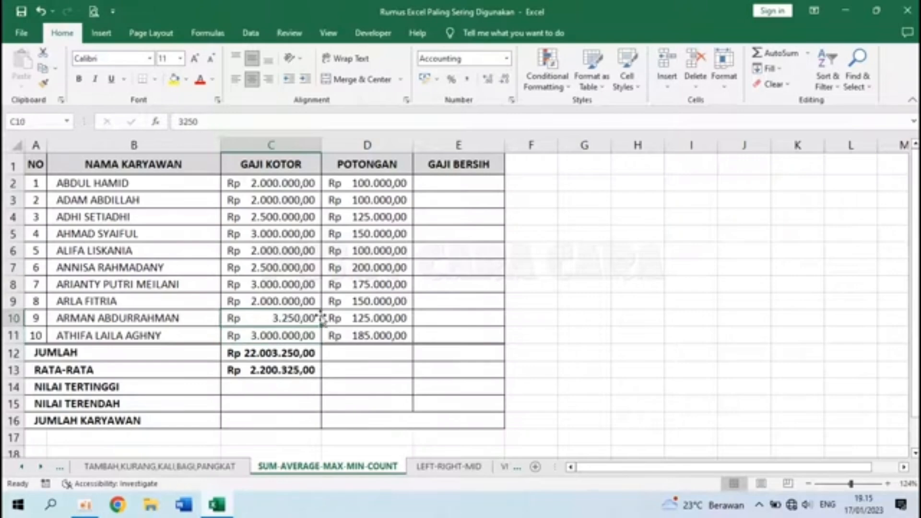
type("325000")
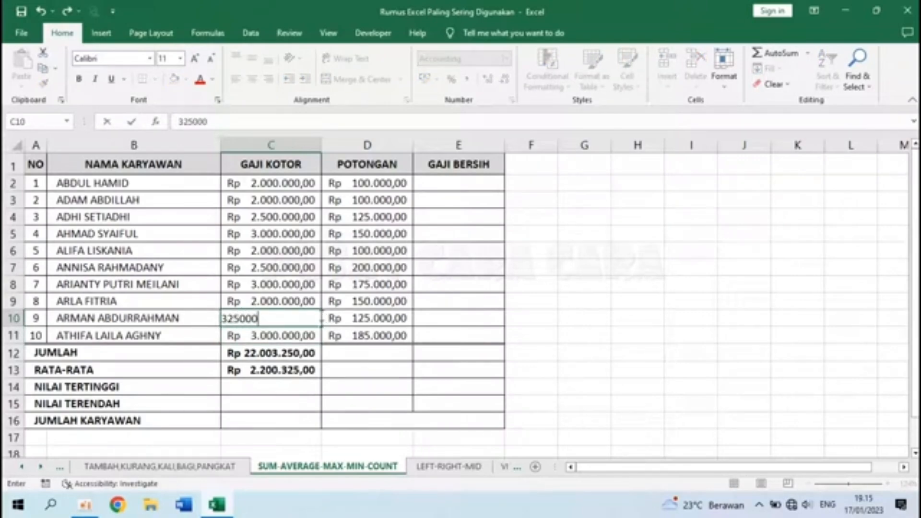
type("0")
key("ctrl+Return")
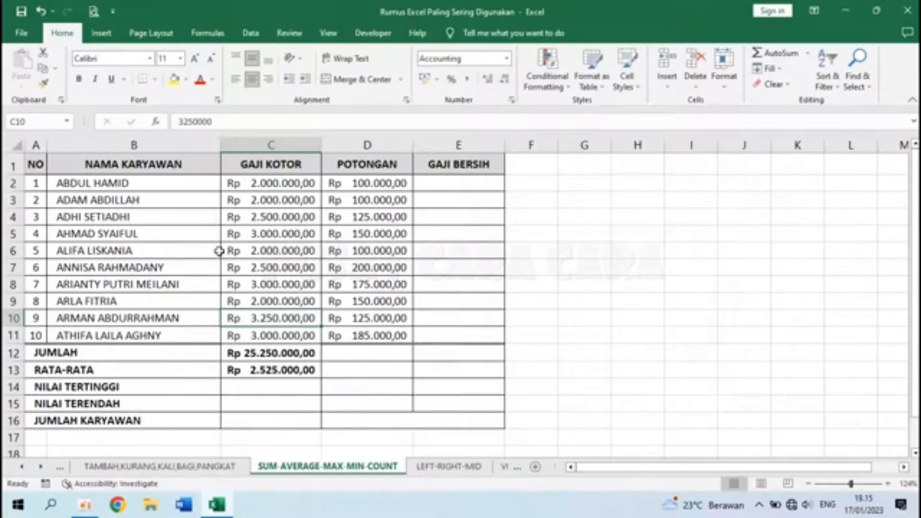
- Set the GAJI KOTOR value of employee number 4 in C5 to 1250000
left_click(263, 220)
key("Down")
type("1.25")
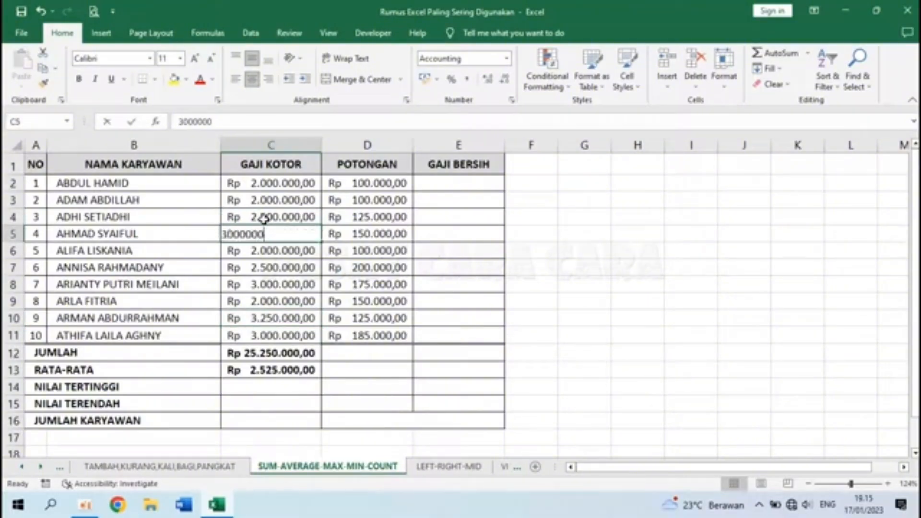
type("0.000")
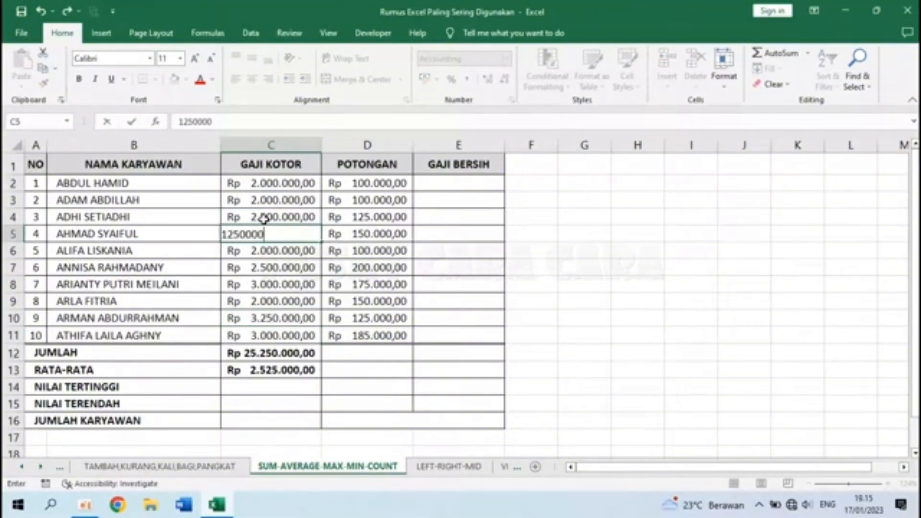
key("Return")
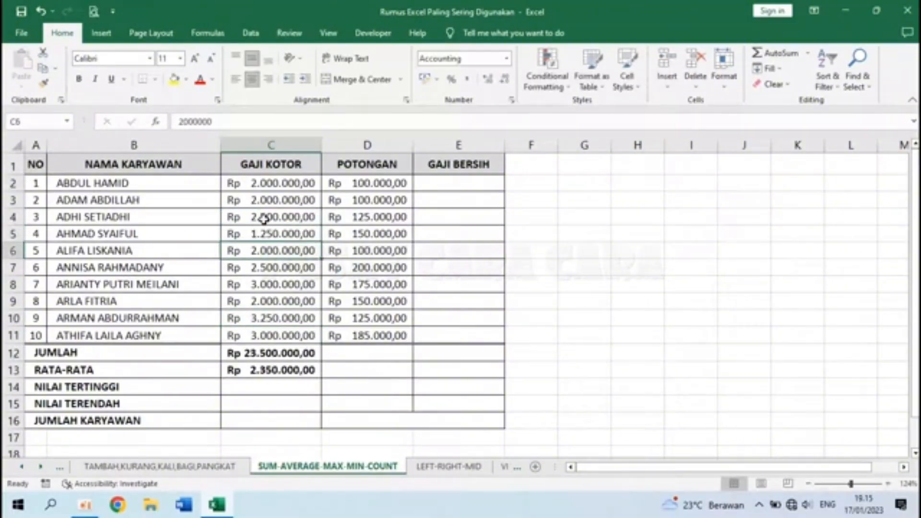
- Enter =MAX(C2:C11) in C14 for the NILAI TERTINGGI of the GAJI KOTOR column and compare it with the column's values
left_click(270, 388)
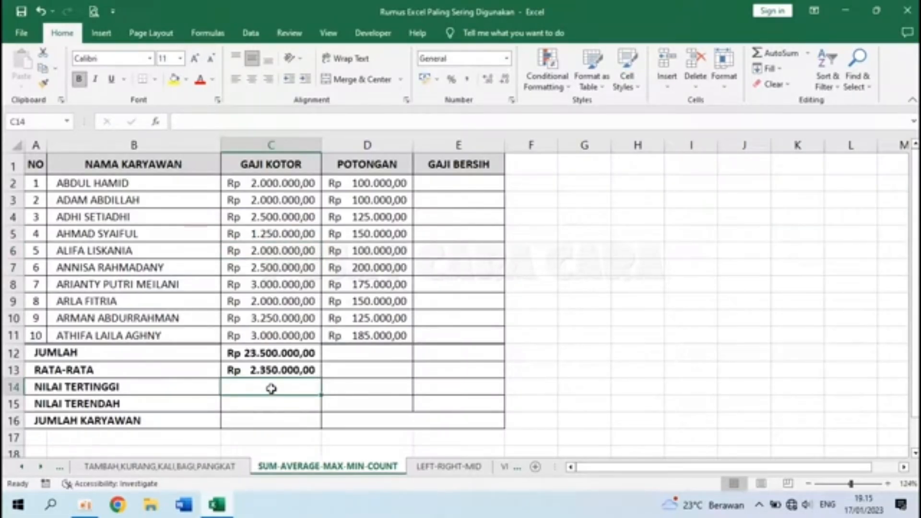
type("=")
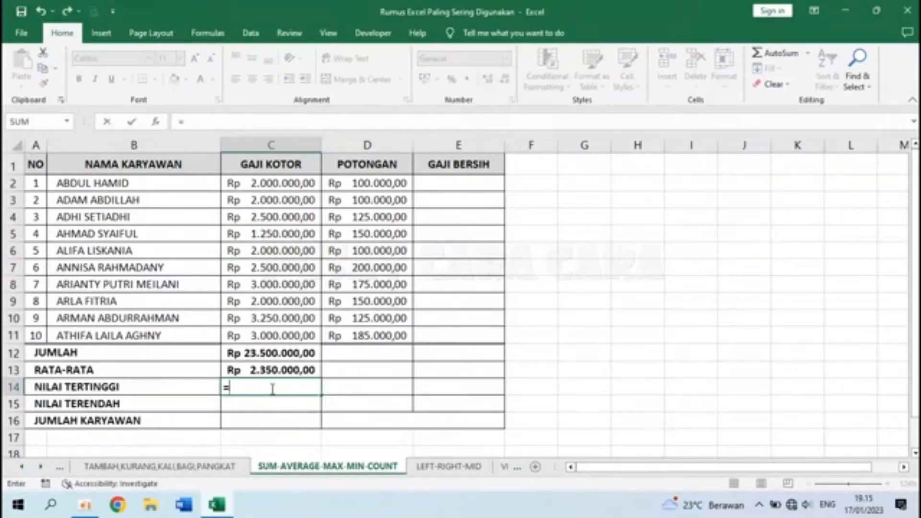
type("MAX")
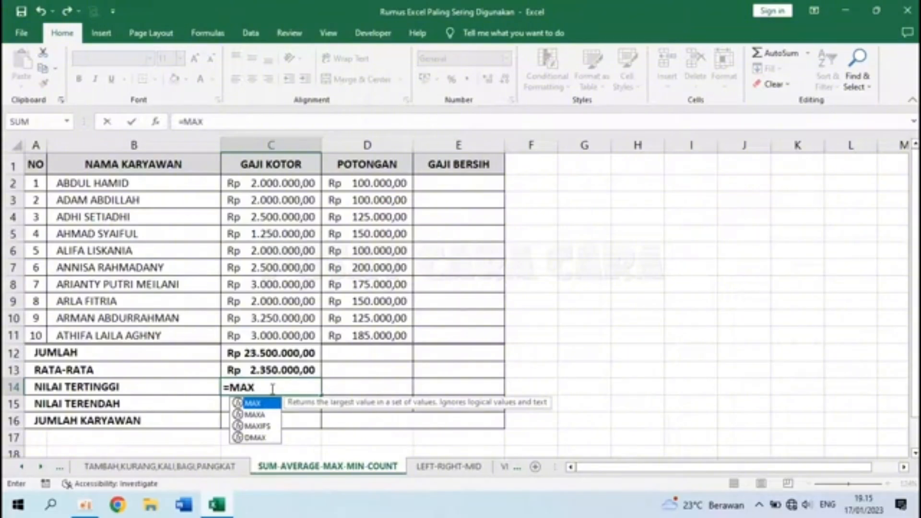
type("(")
left_click_drag(271, 185, 271, 286)
left_click_drag(271, 330, 272, 330)
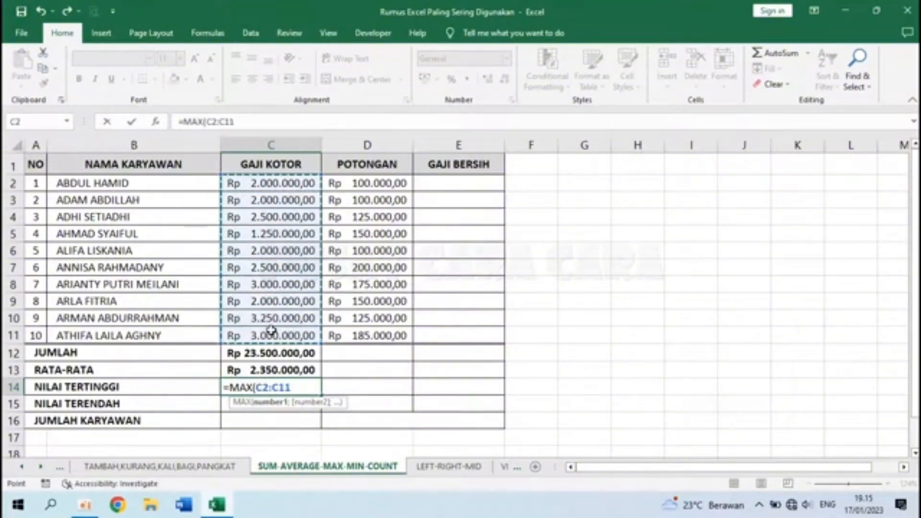
type(")")
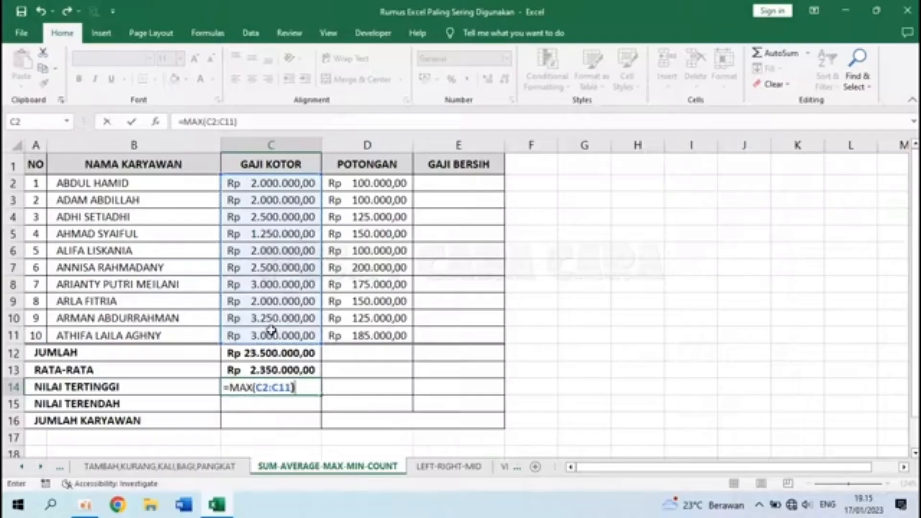
key("Return")
left_click(301, 384)
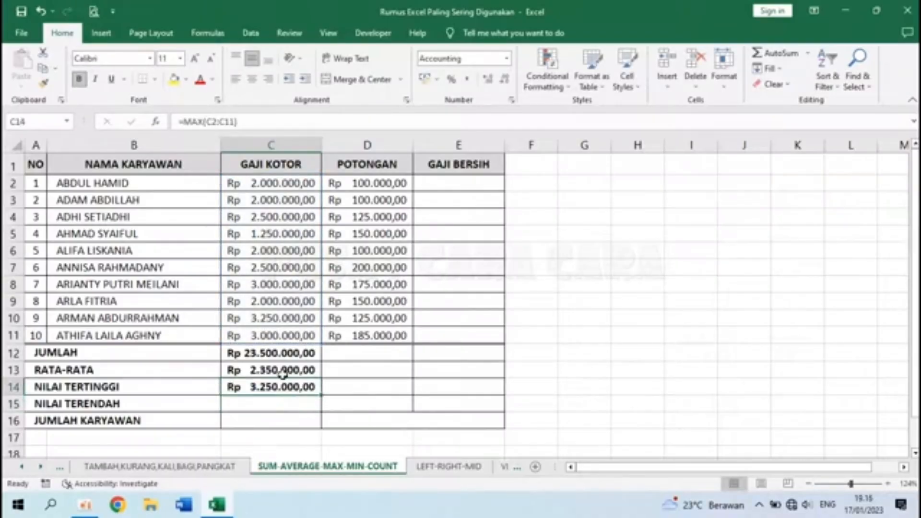
left_click_drag(290, 184, 295, 333)
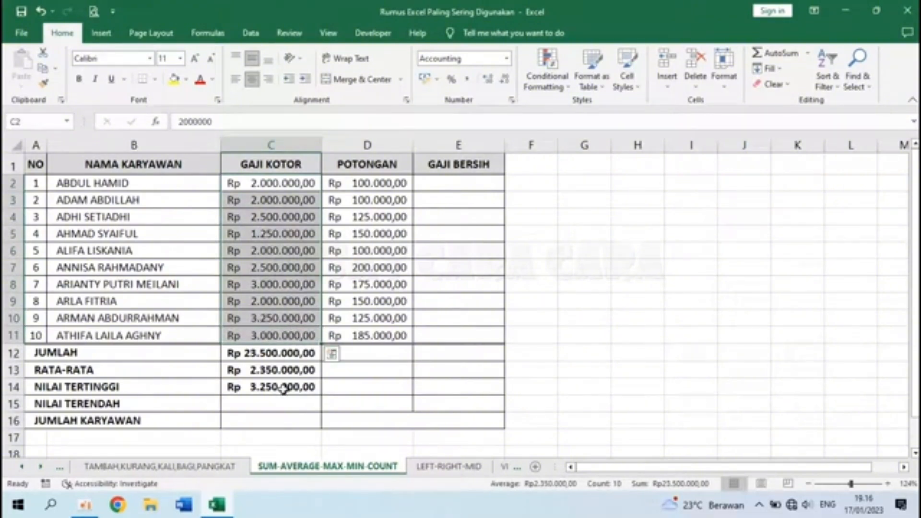
left_click(275, 320)
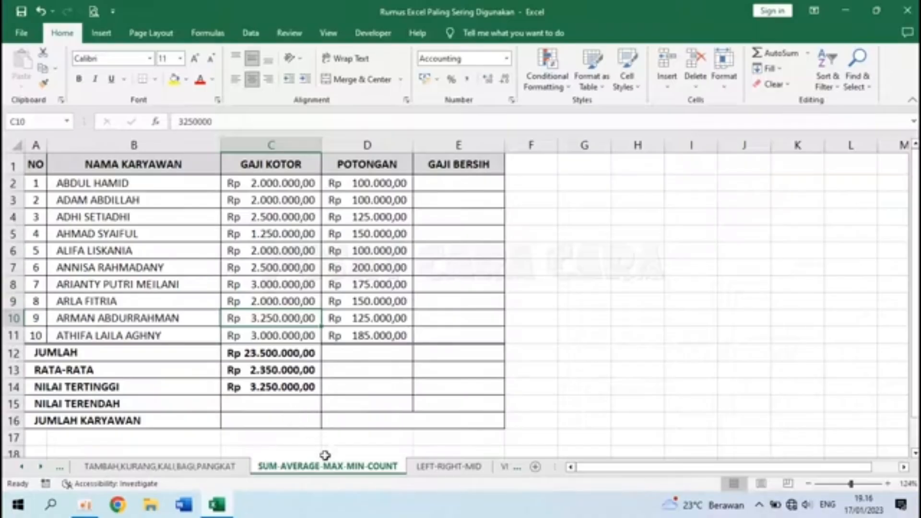
- Enter =MIN(C2:C11) in C15 for the NILAI TERENDAH of the GAJI KOTOR column and check it against C5
left_click(270, 403)
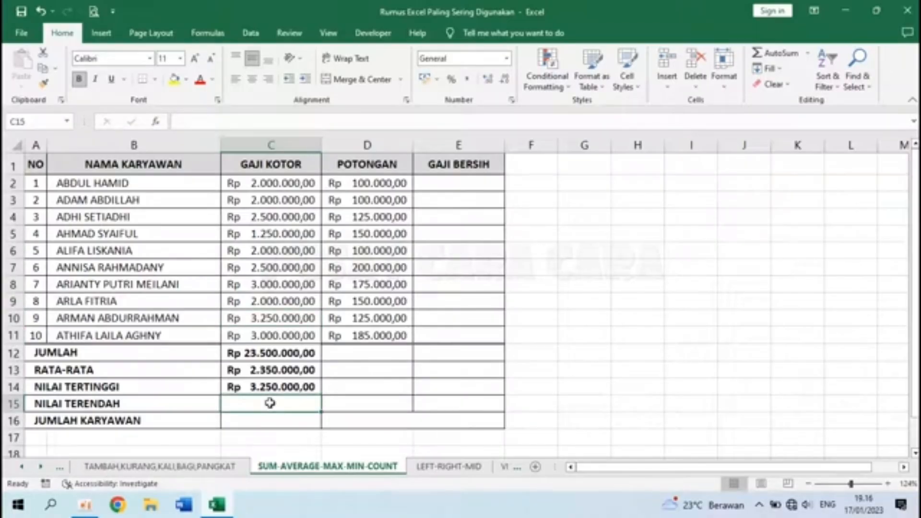
type("=MI")
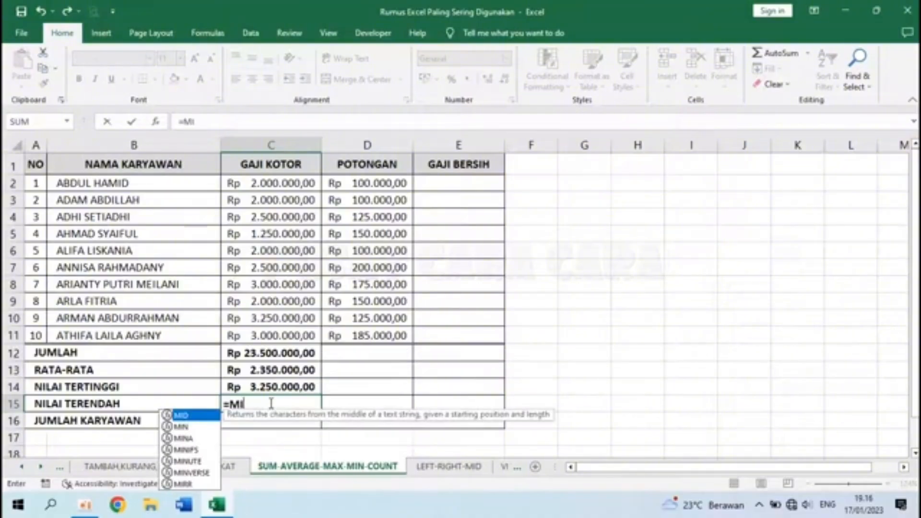
type("N(")
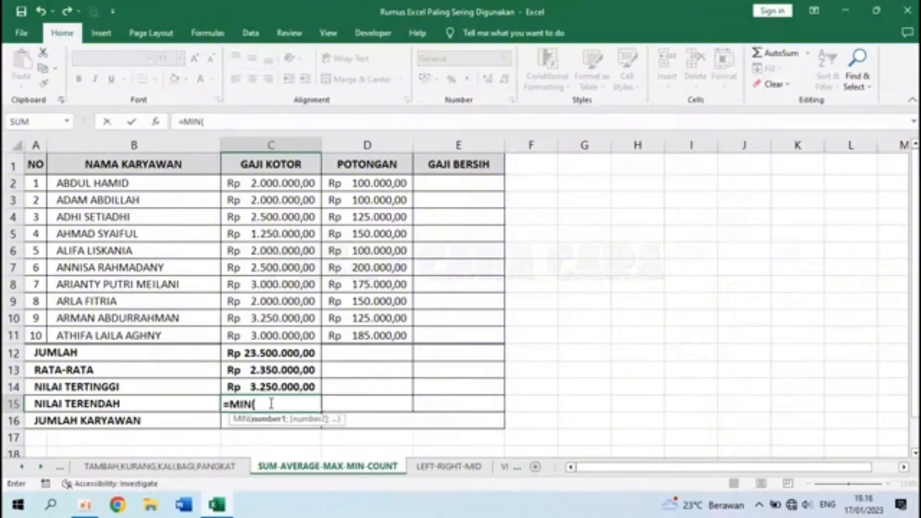
left_click_drag(274, 184, 282, 337)
type(")")
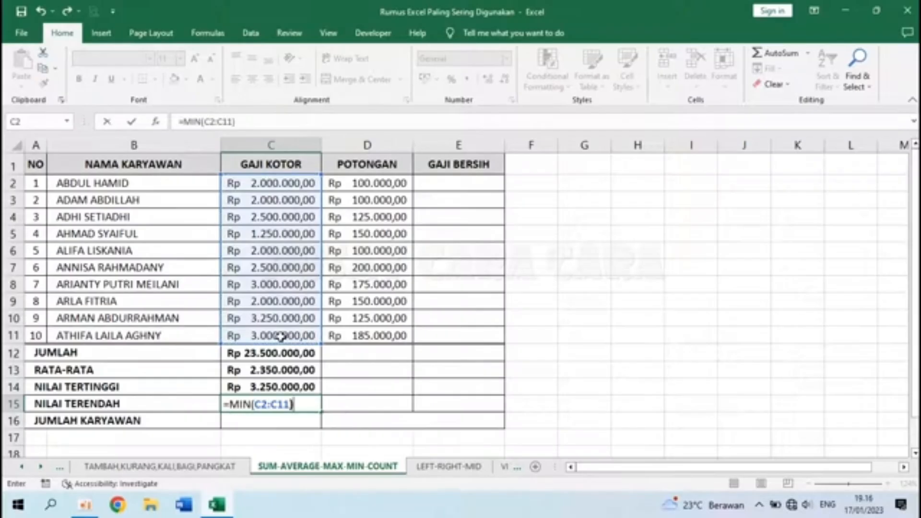
key("Return")
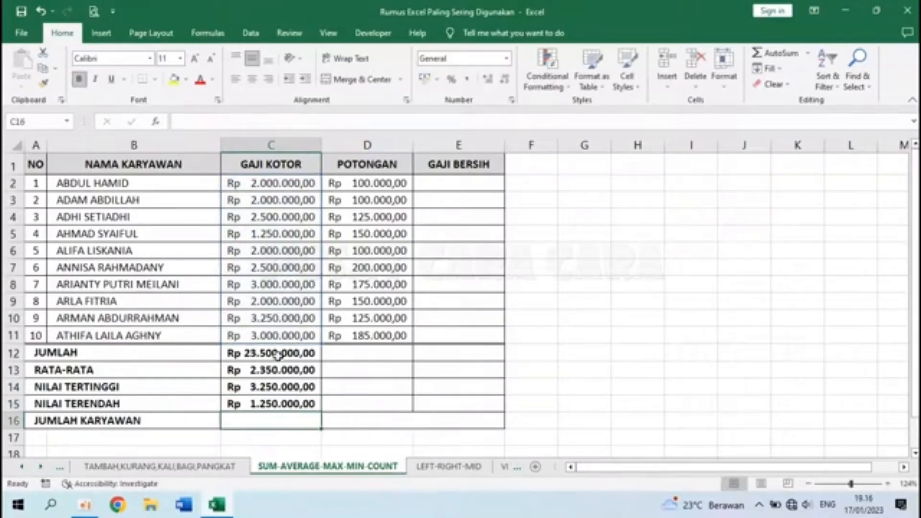
left_click(267, 404)
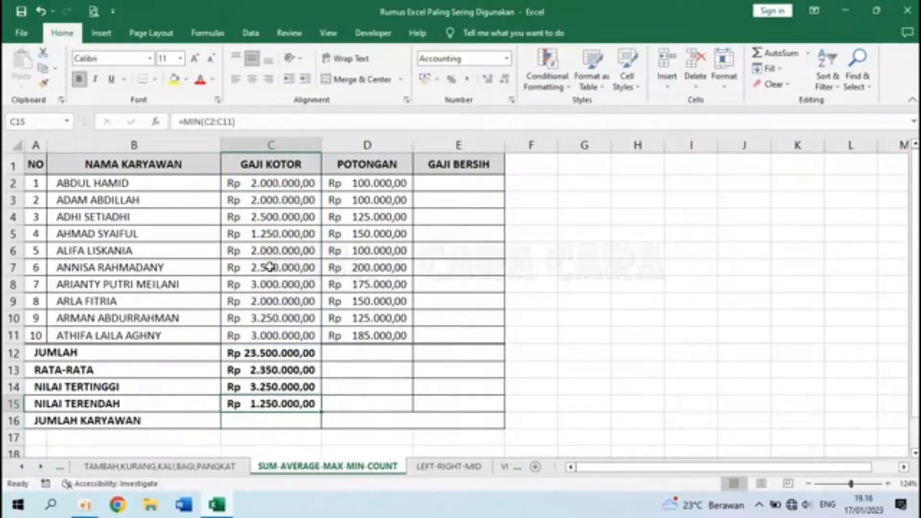
left_click(264, 234)
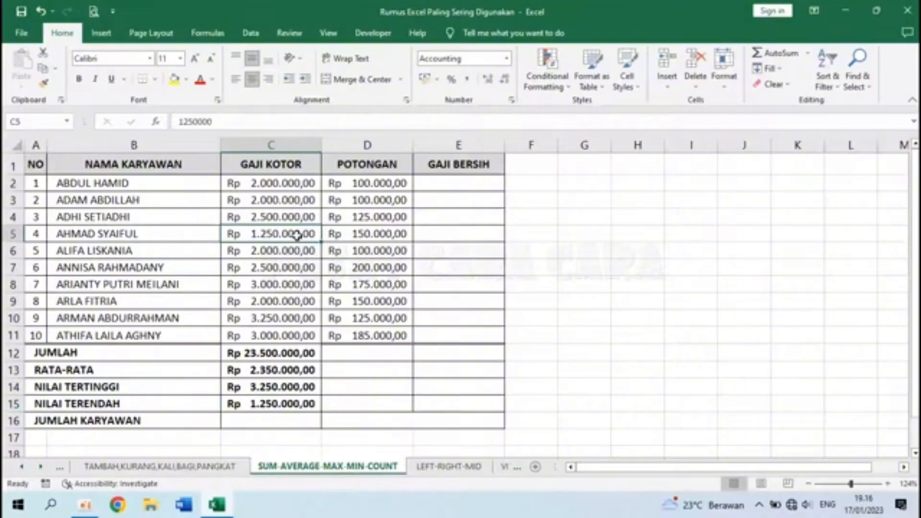
left_click(297, 404)
- Enter =COUNT(A2:A11) in C16 for JUMLAH KARYAWAN and review the formula without changing it
left_click(290, 421)
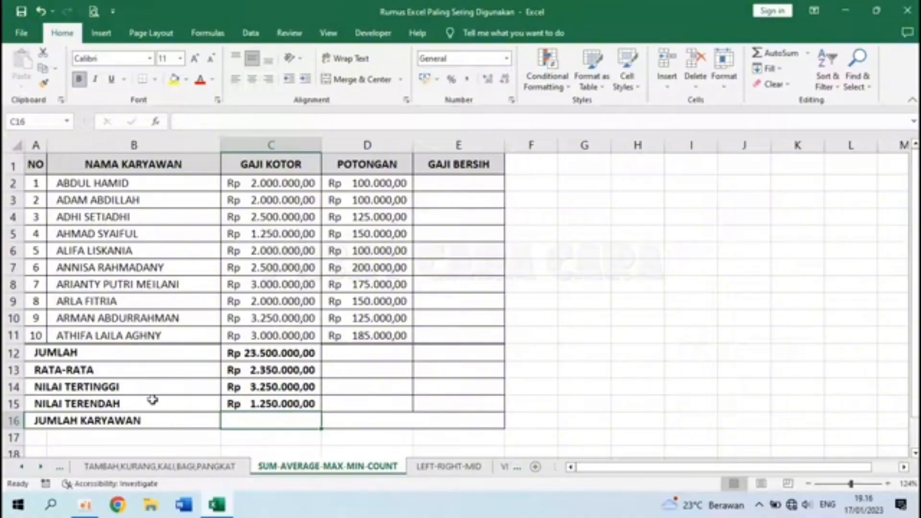
type("=")
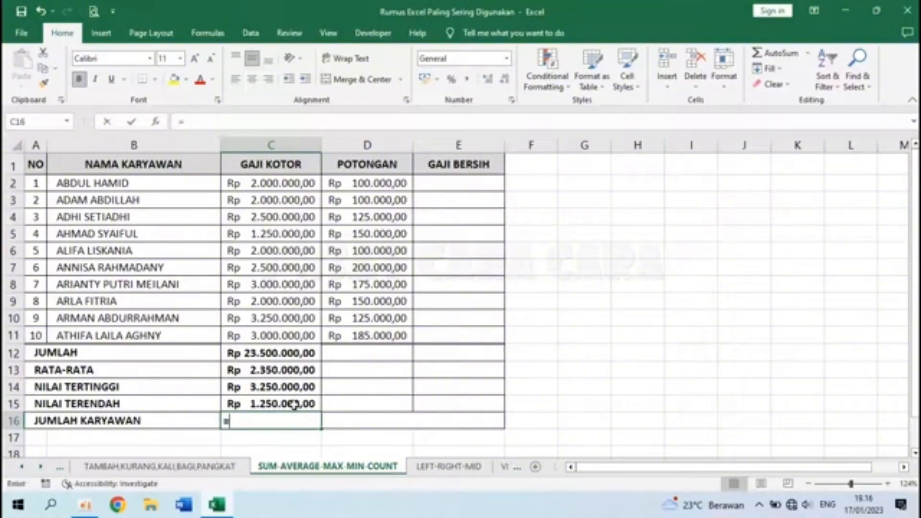
type("COUNT(")
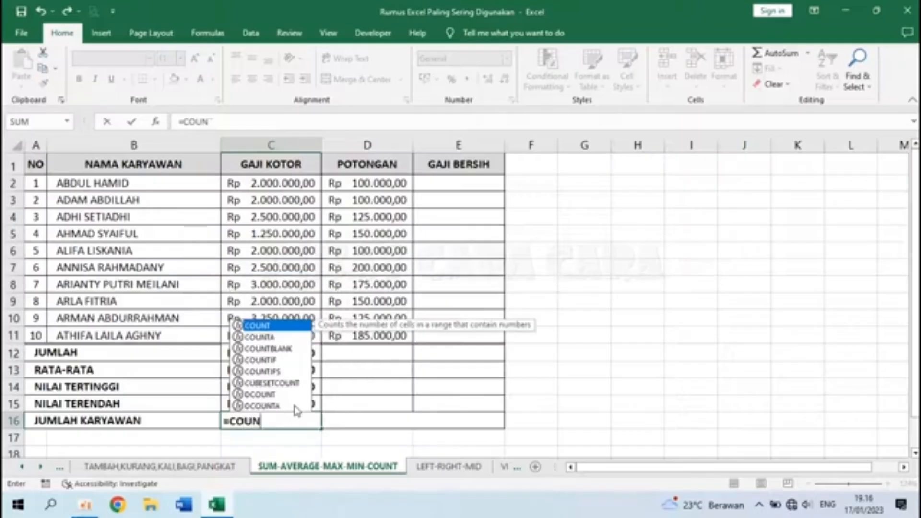
left_click(37, 183)
left_click_drag(37, 183, 35, 330)
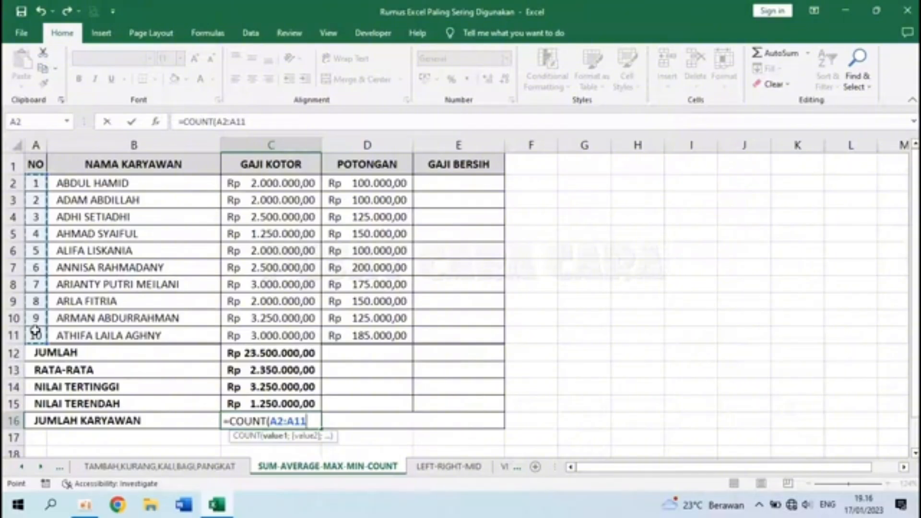
type(")")
key("Return")
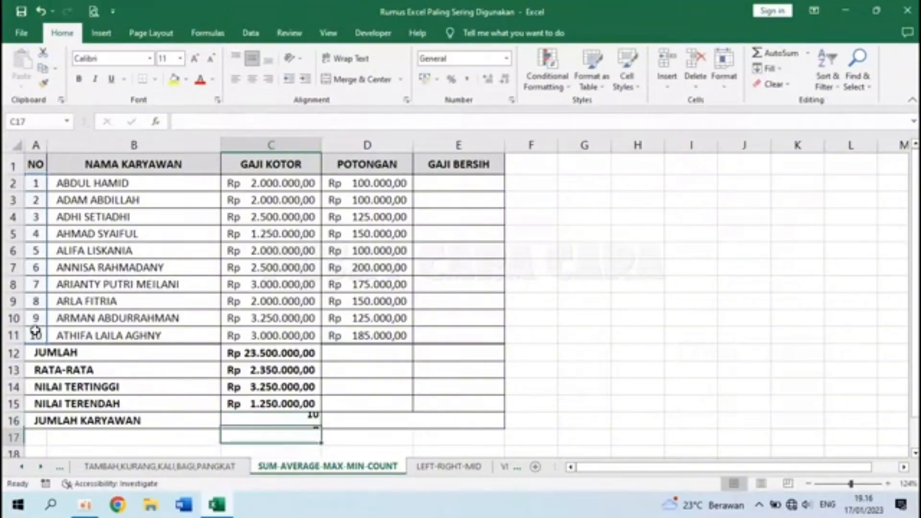
left_click(287, 420)
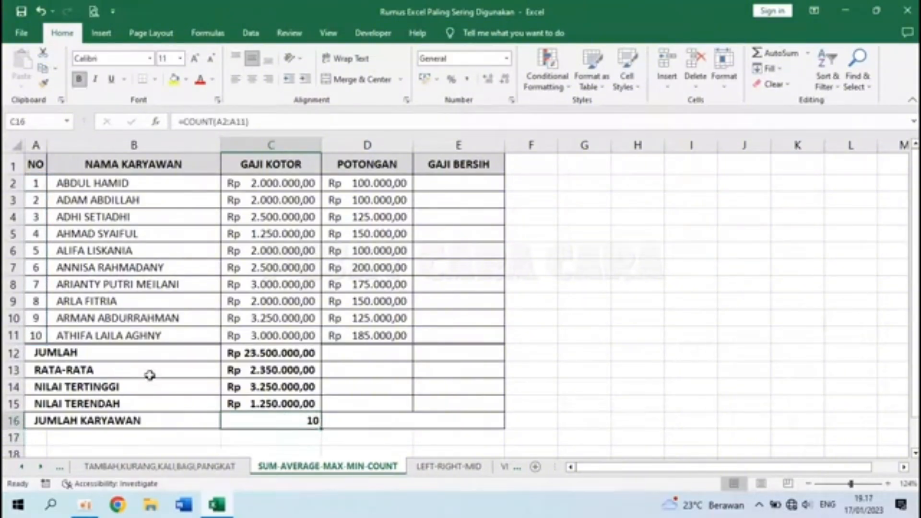
double_click(279, 420)
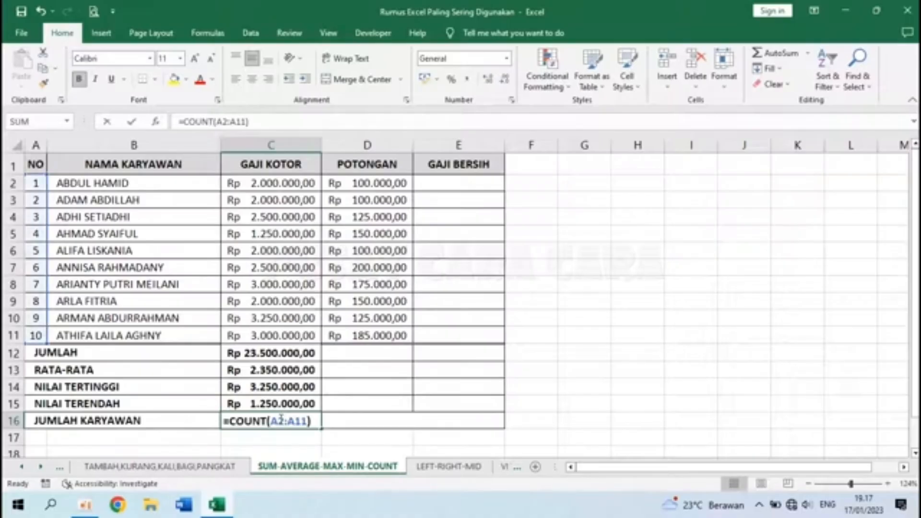
key("Escape")
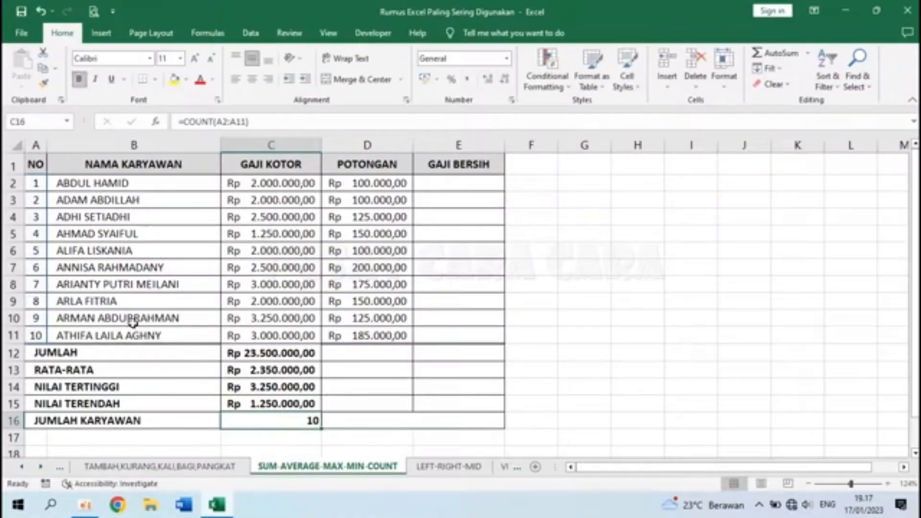
- Clear the NO value in A6 and check how the JUMLAH KARYAWAN count in C16 responds
left_click(37, 215)
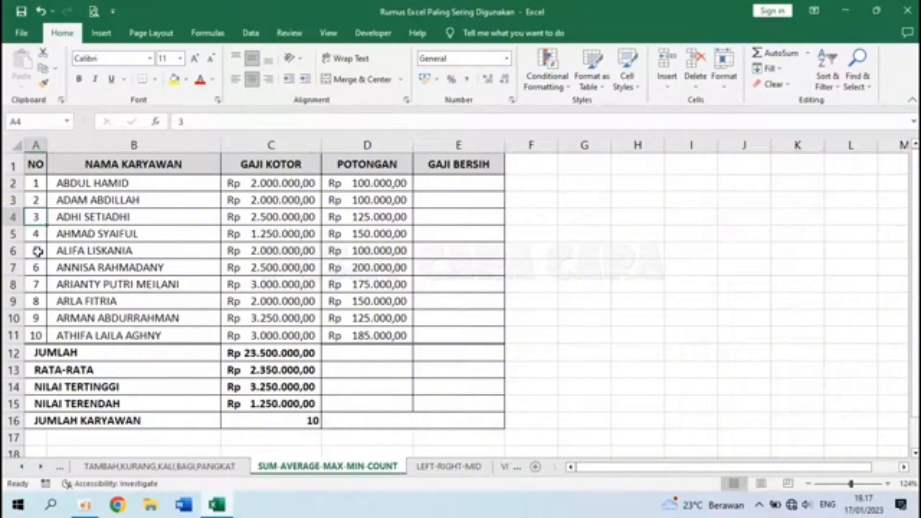
left_click(40, 267)
left_click(36, 249)
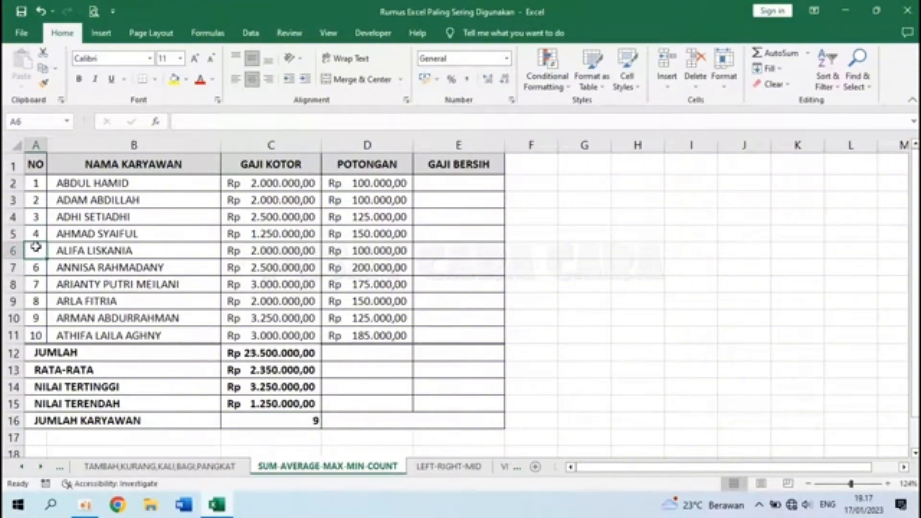
left_click(301, 420)
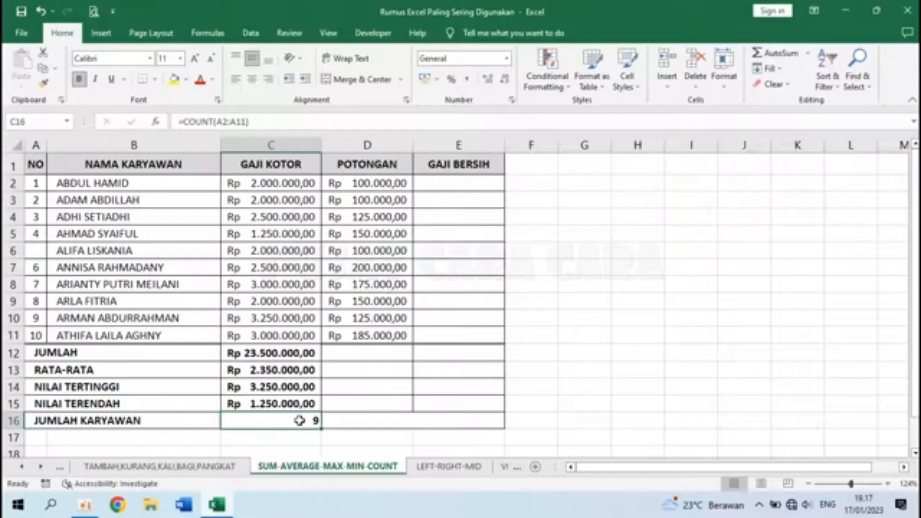
- Restore the employee number in A6 by entering 5
left_click(39, 251)
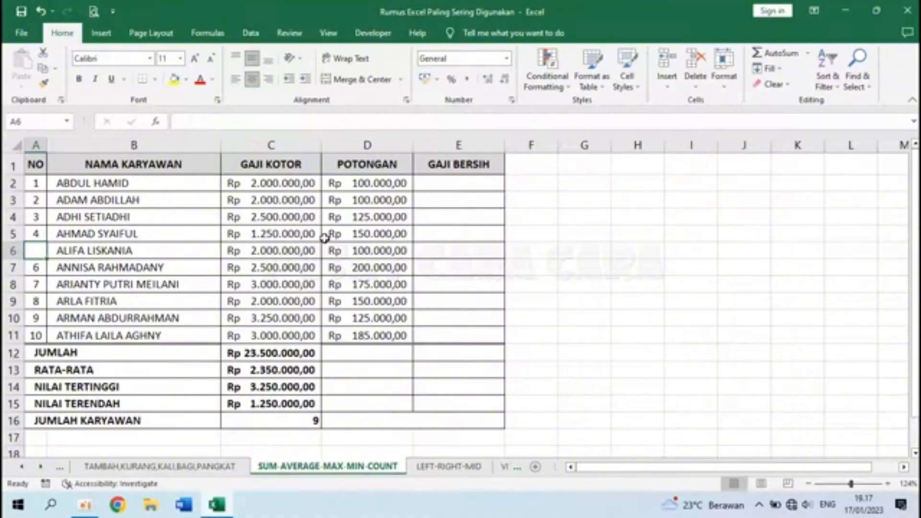
type("5")
key("Return")
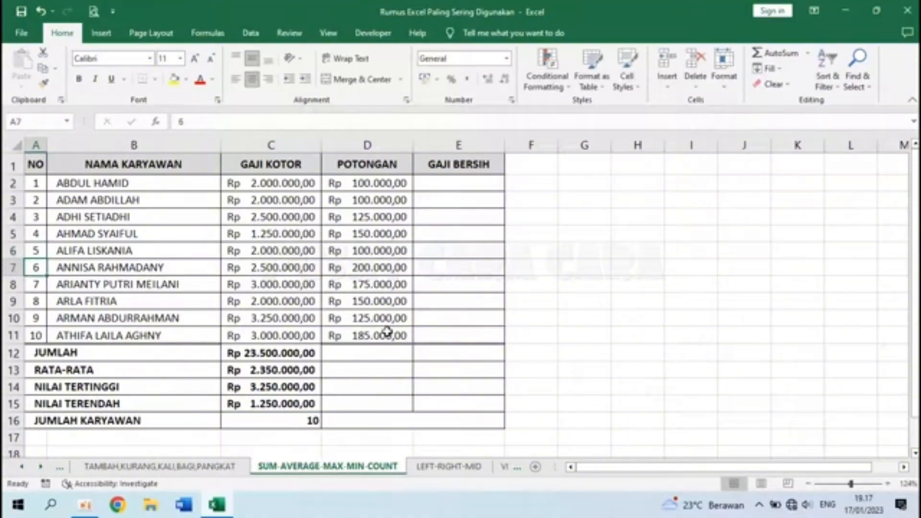
- On the LEFT-RIGHT-MID sheet, enter =LEFT(A1;9) in B1 to extract the first word of A1
left_click(426, 468)
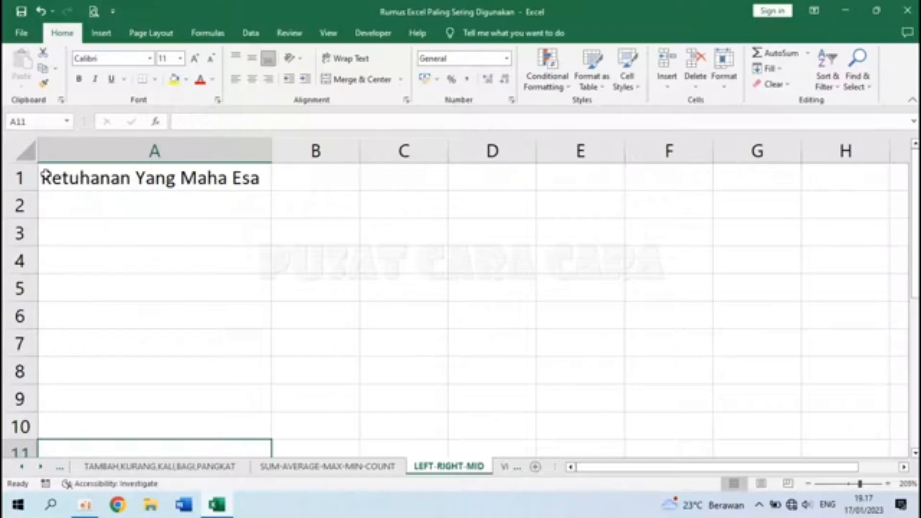
left_click(319, 176)
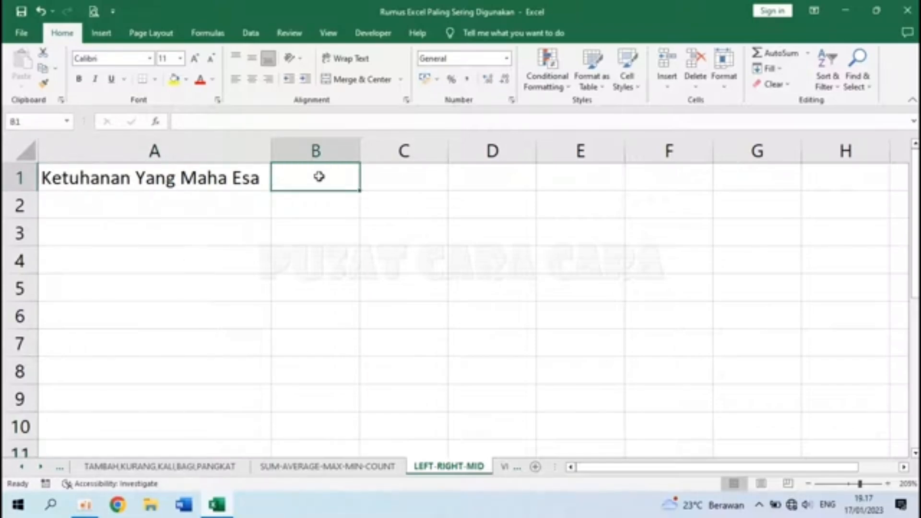
type("=LEFT(")
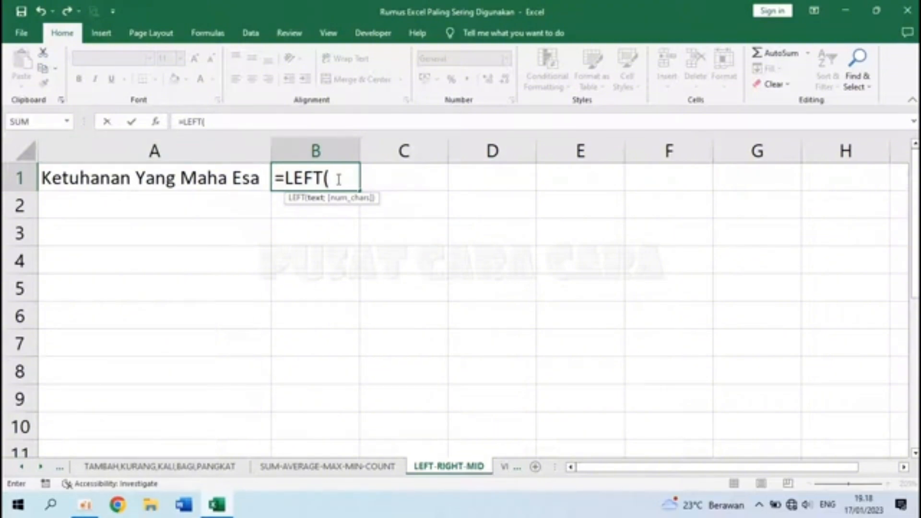
left_click(142, 179)
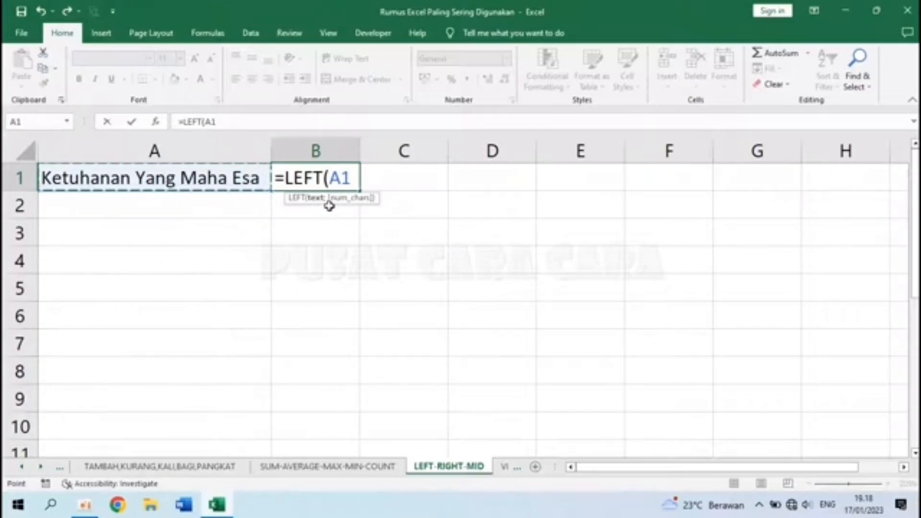
type(";")
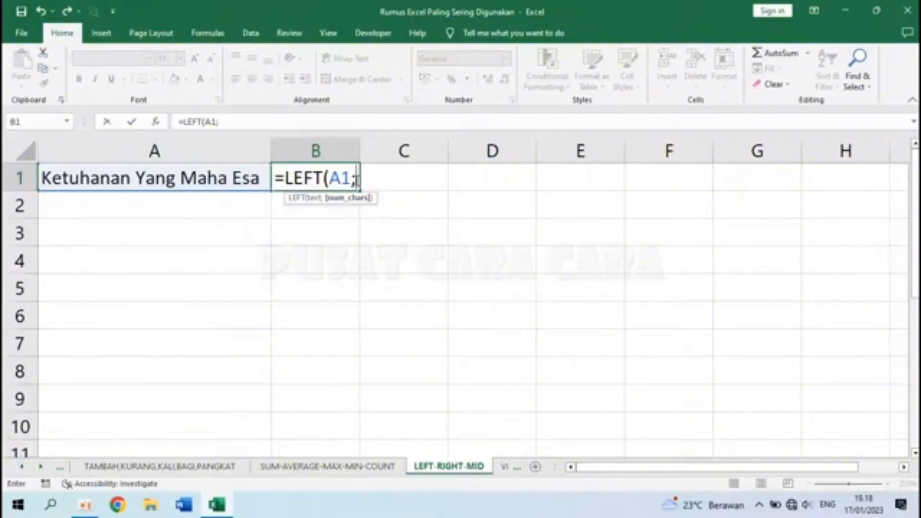
type("9)")
left_click(378, 178)
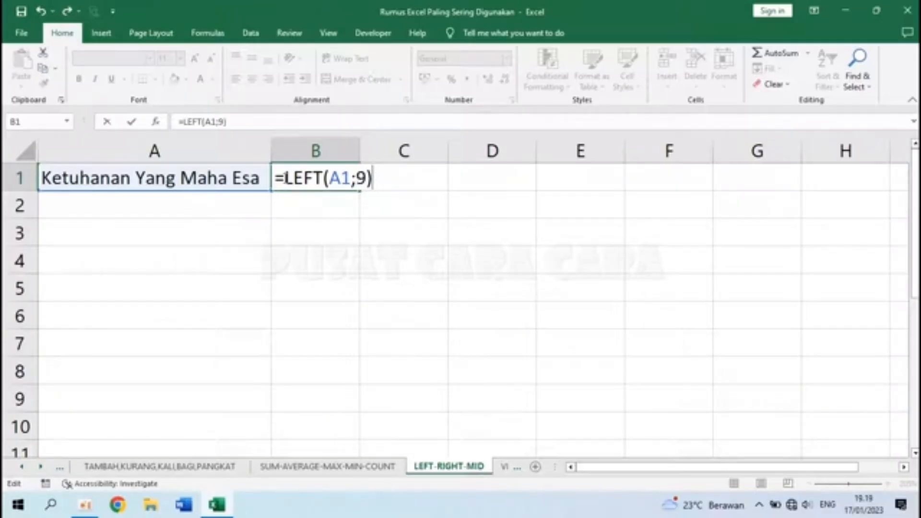
left_click_drag(277, 176, 386, 176)
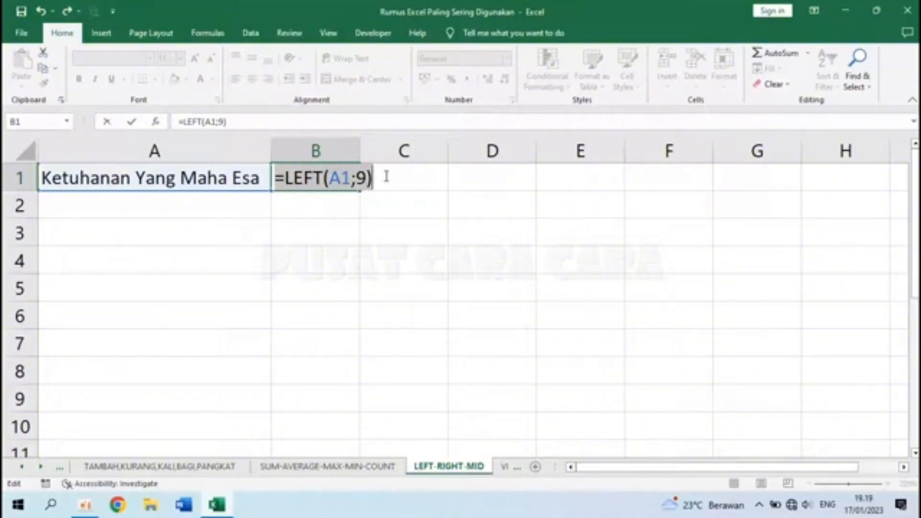
left_click(387, 178)
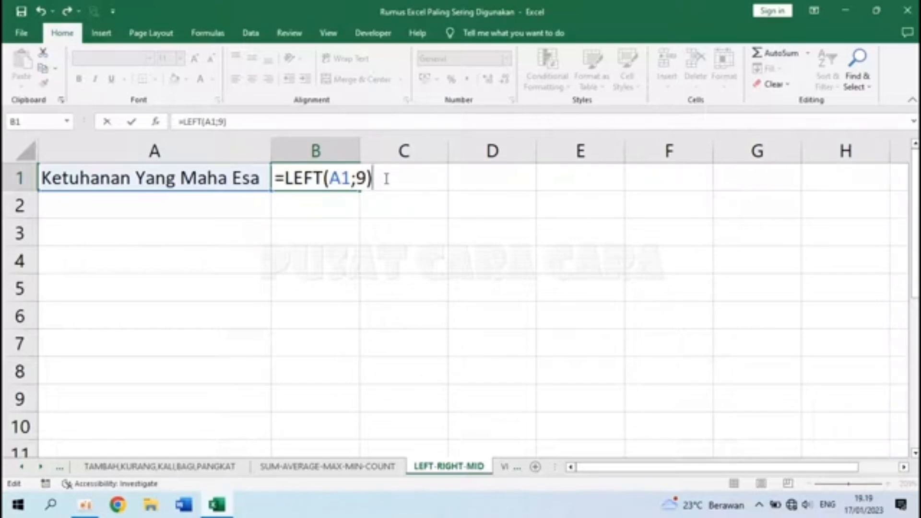
key("Return")
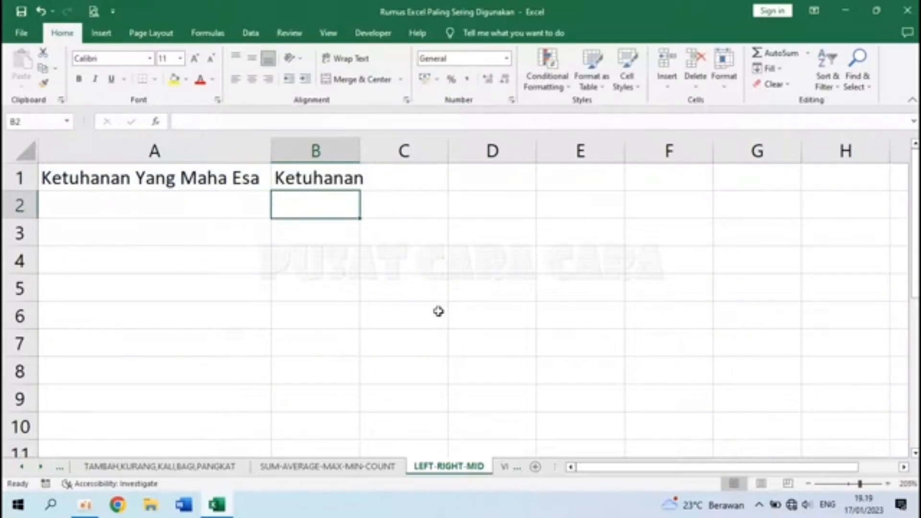
- Change the number of characters in B1's LEFT formula to 10
left_click(323, 181)
double_click(324, 179)
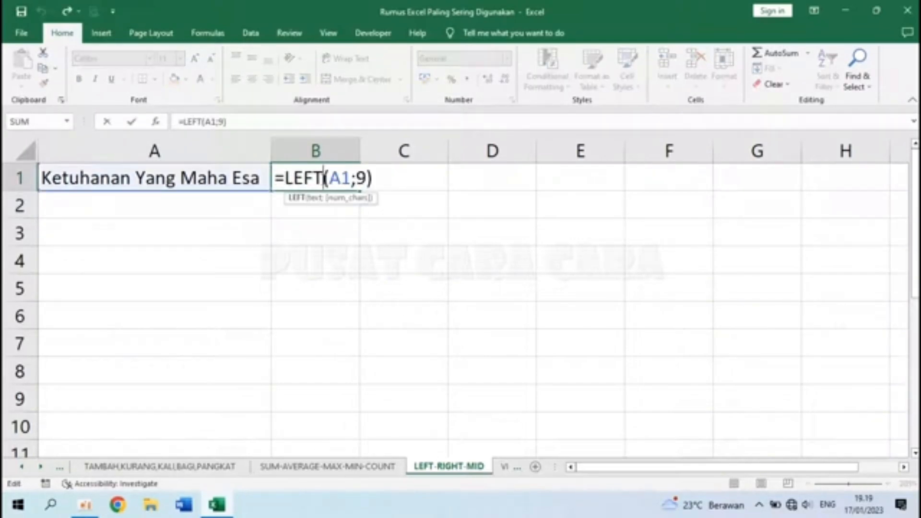
left_click(369, 178)
key("BackSpace")
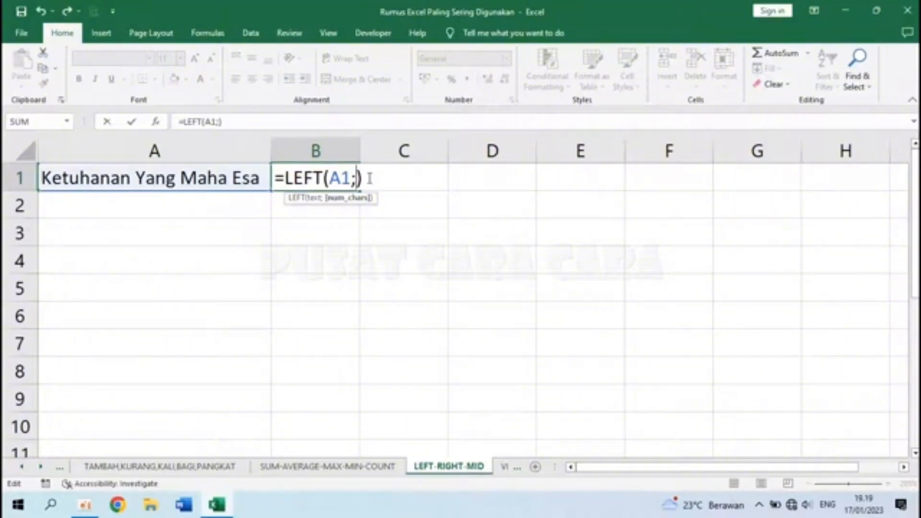
type("10")
key("Return")
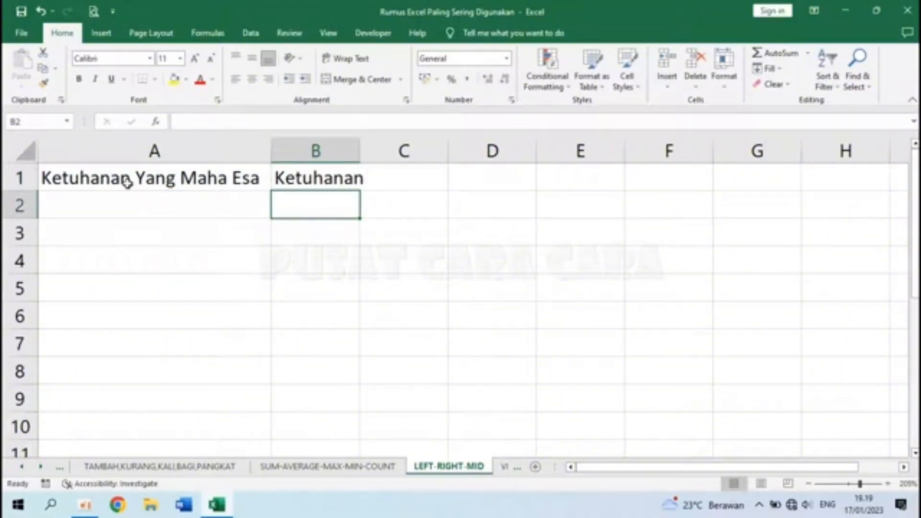
- Examine the space after Ketuhanan in A1 without changing the text
double_click(129, 178)
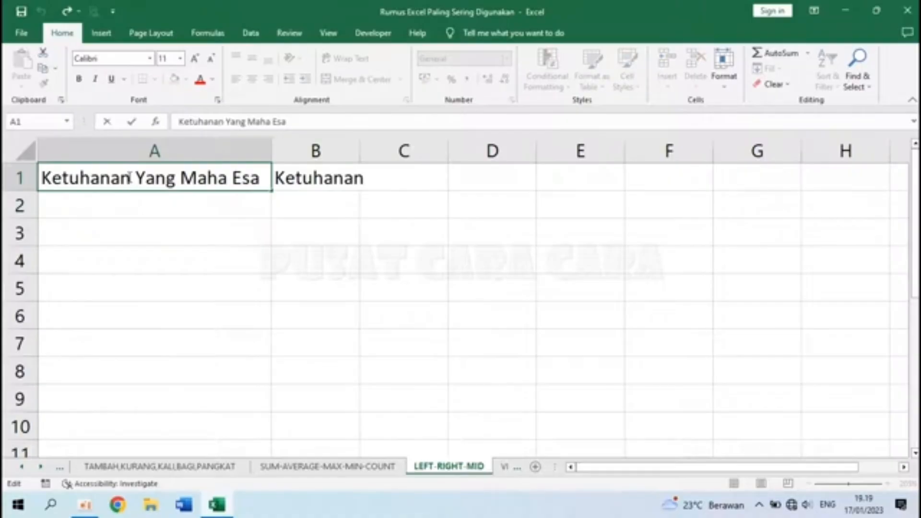
left_click_drag(133, 178, 136, 178)
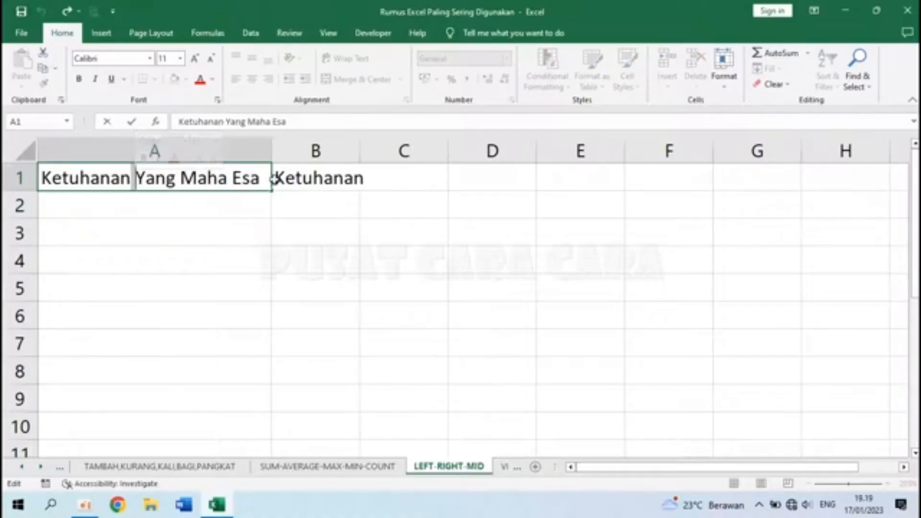
key("Escape")
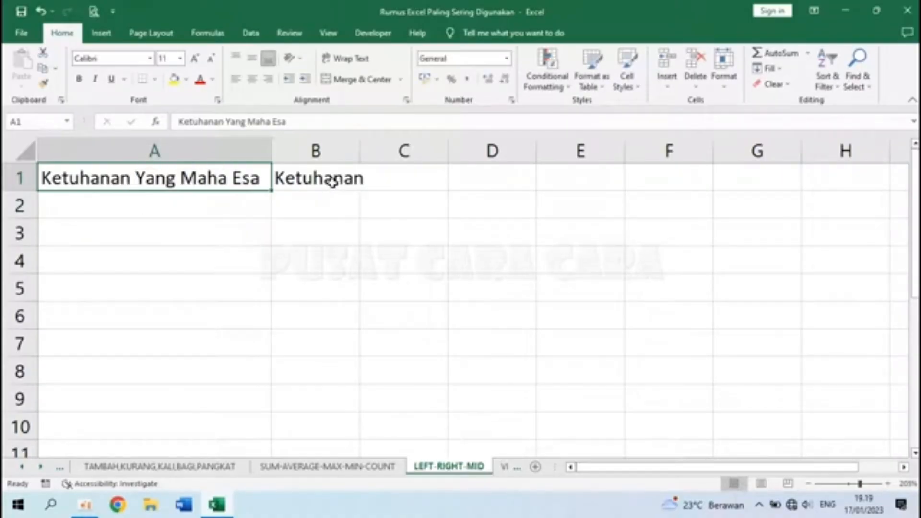
- Autofit the width of column B to the extracted text in B1
left_click(332, 180)
double_click(332, 179)
key("Escape")
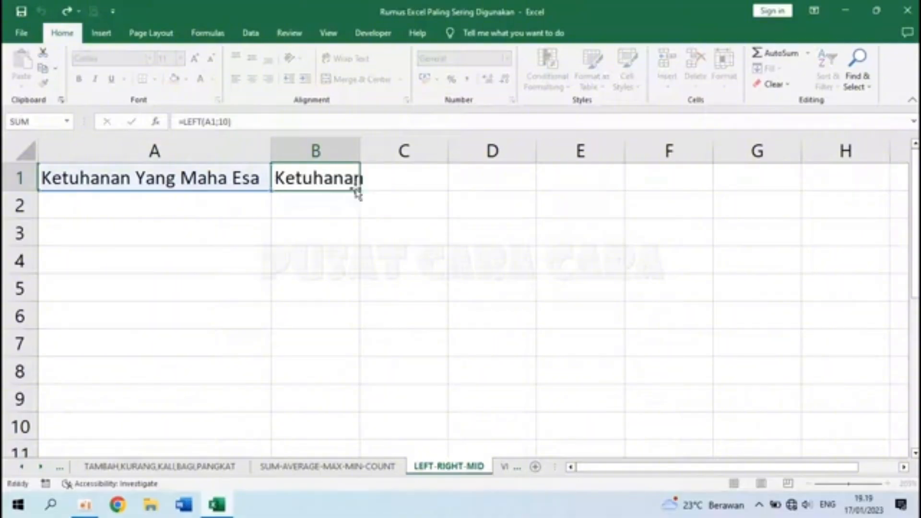
left_click_drag(361, 154, 361, 154)
double_click(360, 153)
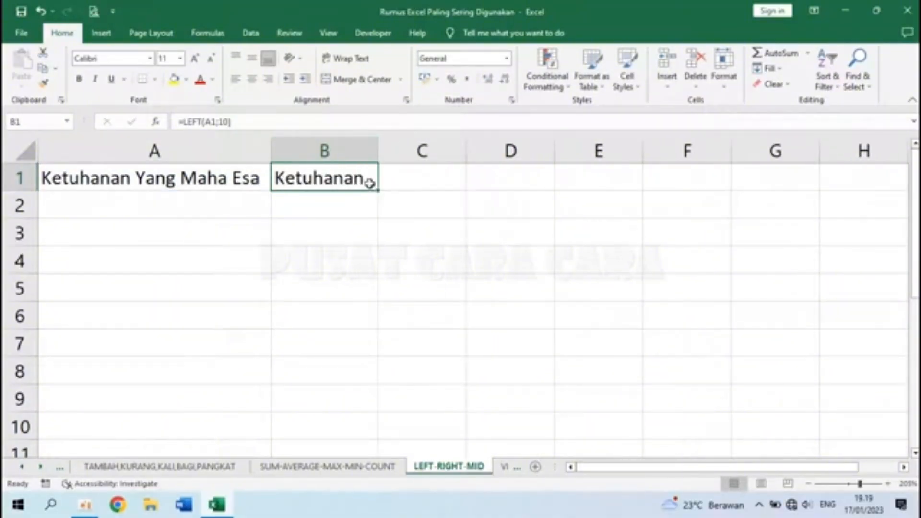
- Set the number of characters in B1's LEFT formula to 9
double_click(369, 181)
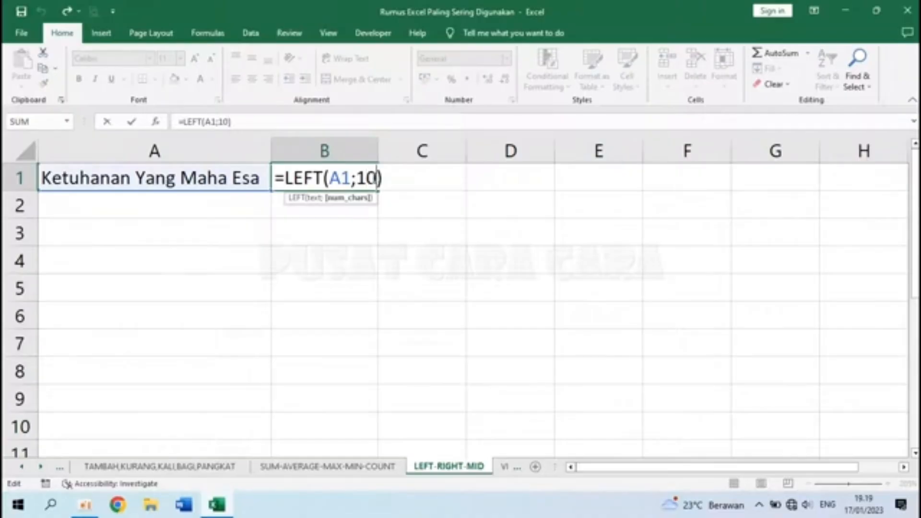
key("BackSpace")
key("BackSpace")
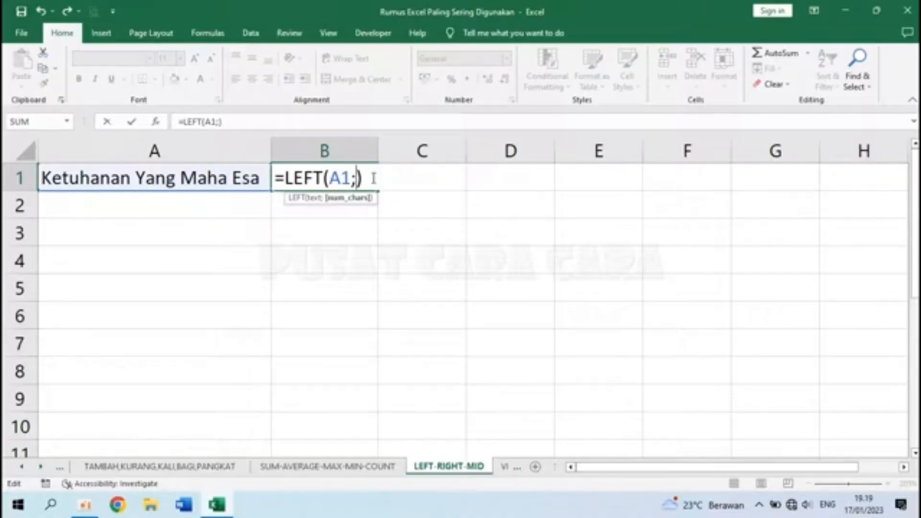
type("9")
key("Return")
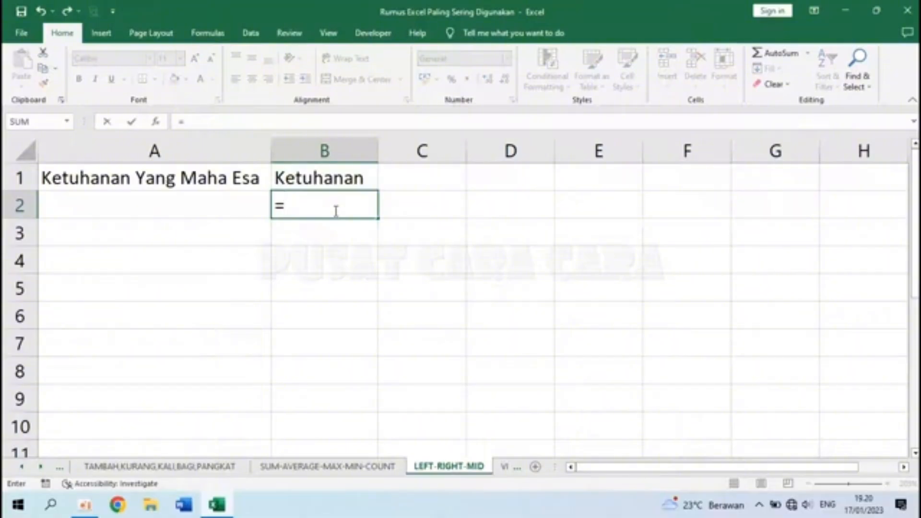
- Enter =RIGHT(A1;3) in B2 to extract the last word of A1
type("RIGHT")
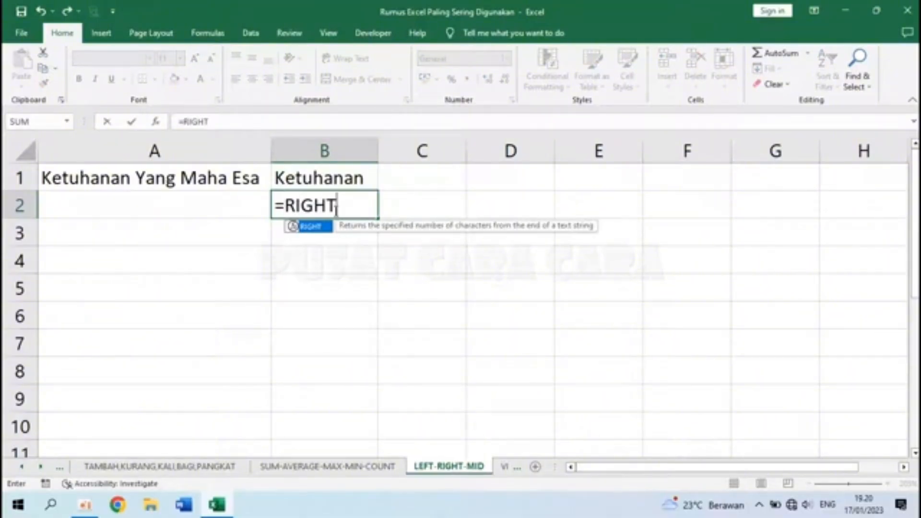
type("(")
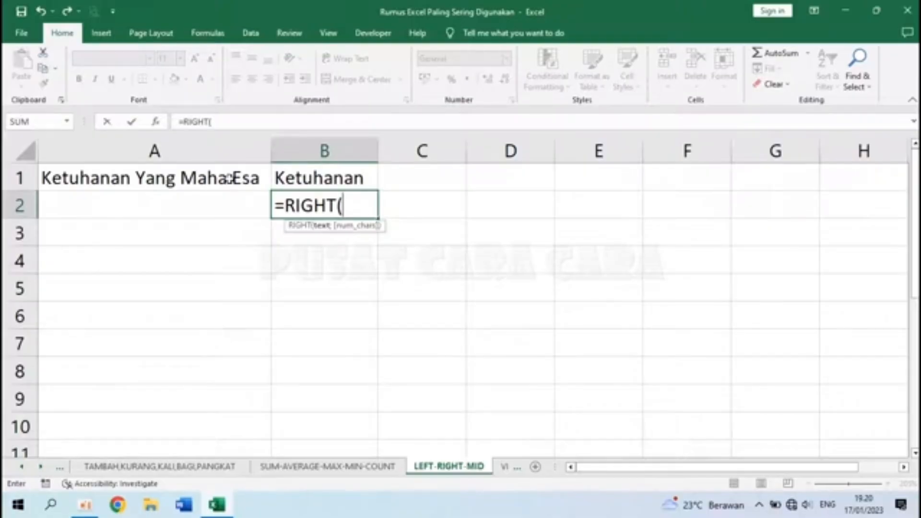
left_click(193, 175)
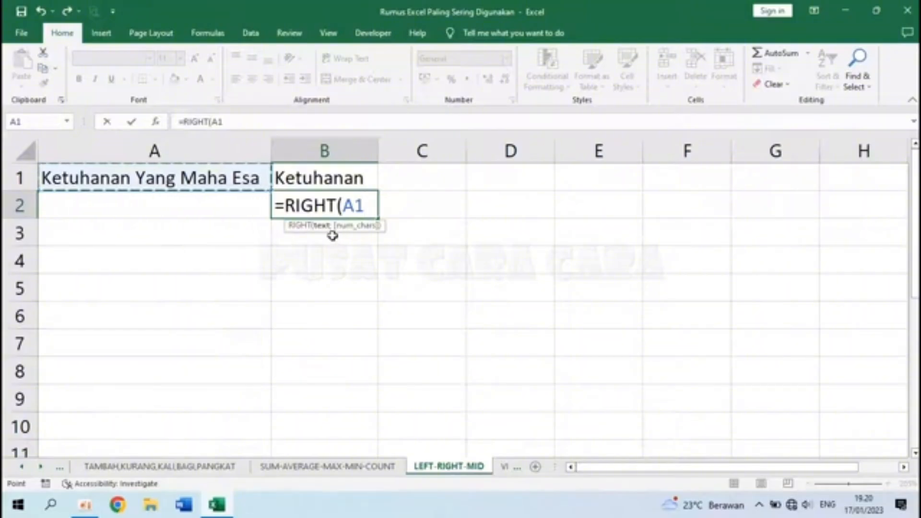
type(";")
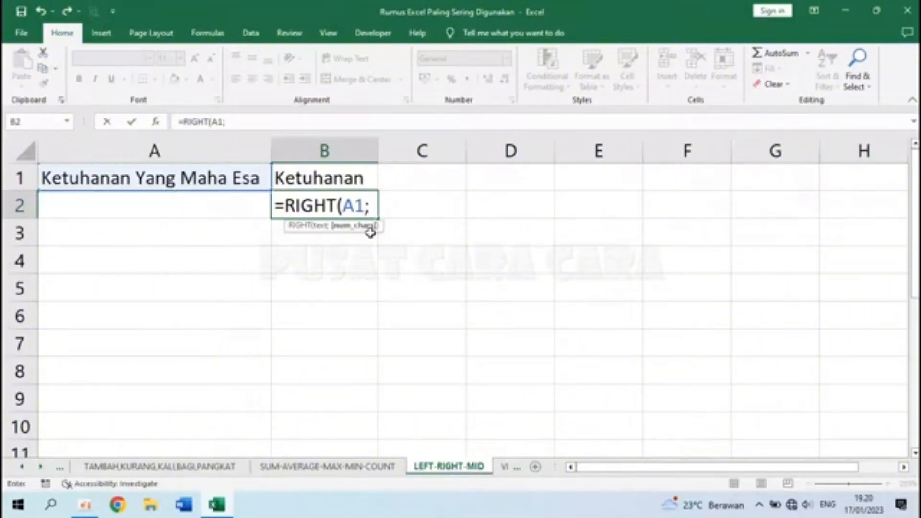
type("3)")
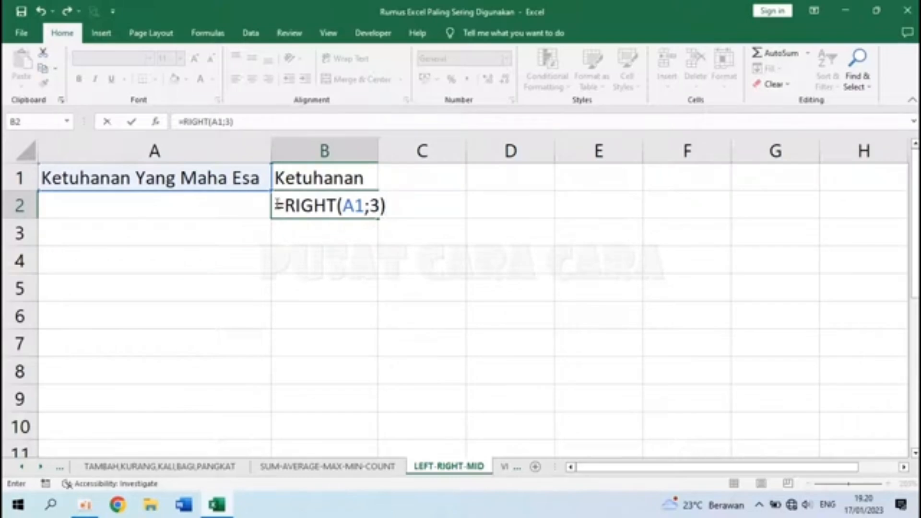
left_click_drag(278, 204, 392, 206)
key("Return")
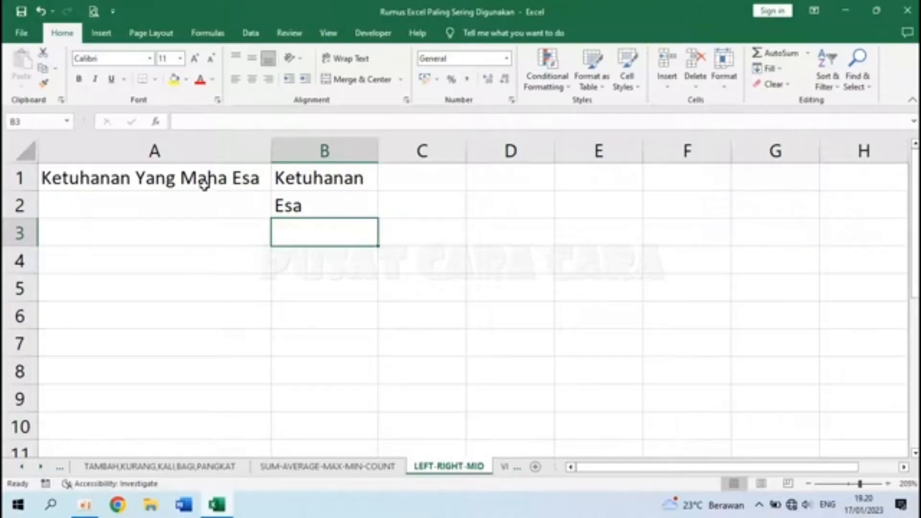
- Change the number of characters in B2's RIGHT formula to 8
double_click(313, 204)
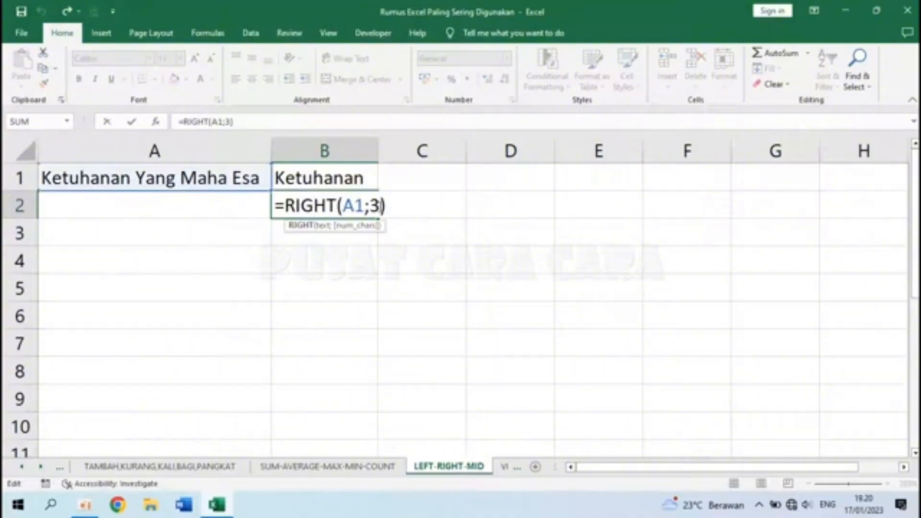
left_click(381, 205)
key("BackSpace")
key("BackSpace")
type("8)")
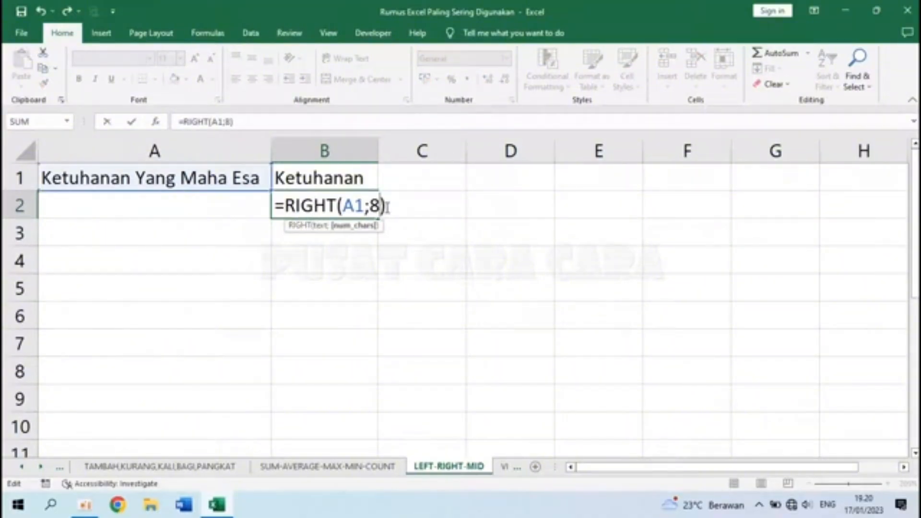
key("Return")
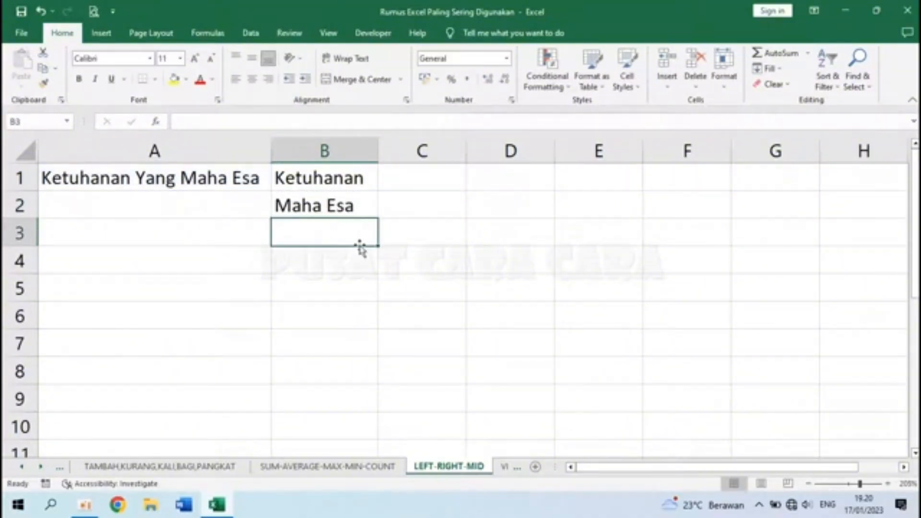
- Set the number of characters in B2's RIGHT formula to 3
left_click(348, 203)
double_click(348, 203)
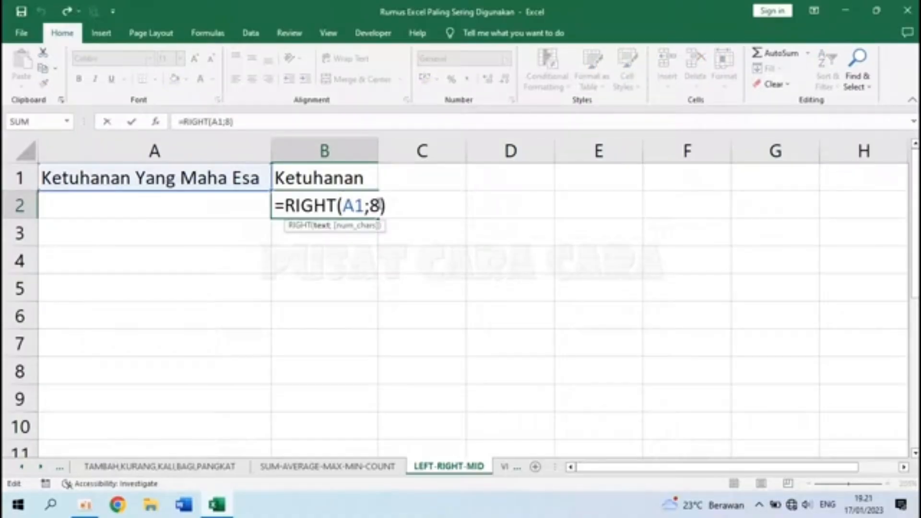
key("BackSpace")
key("BackSpace")
type("3)")
key("Return")
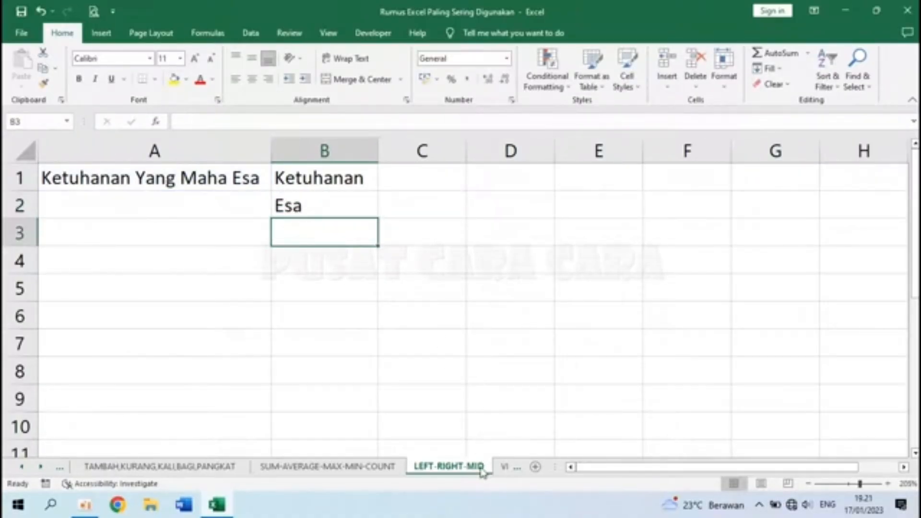
- Enter =MID(A1;11;4) in B3 to extract the second word of A1
double_click(304, 236)
type("=")
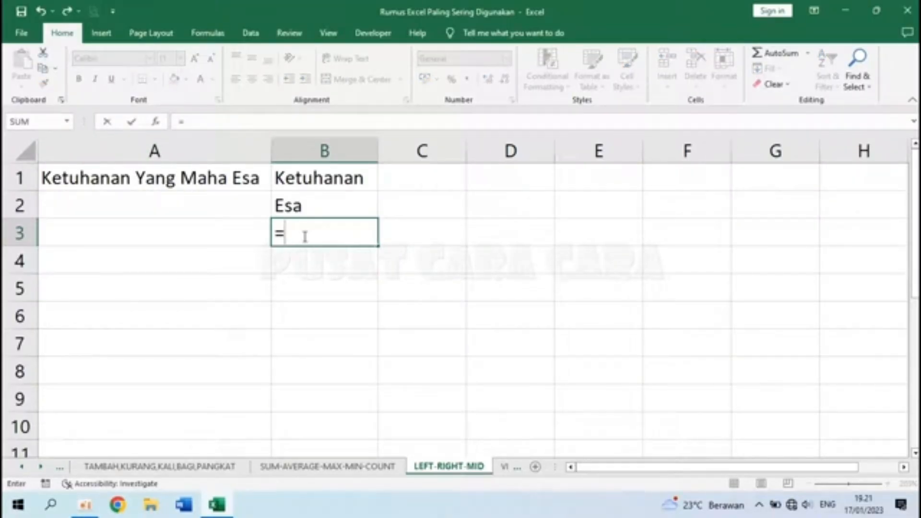
type("MID")
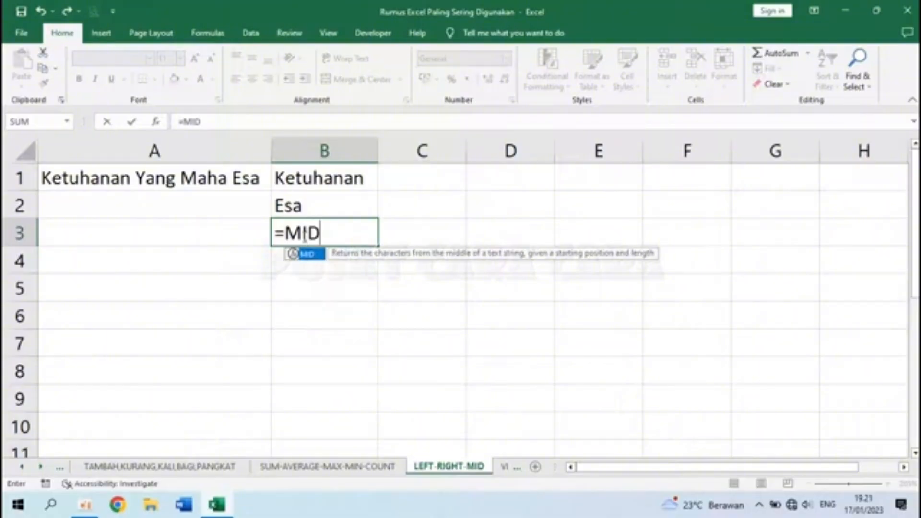
type("(")
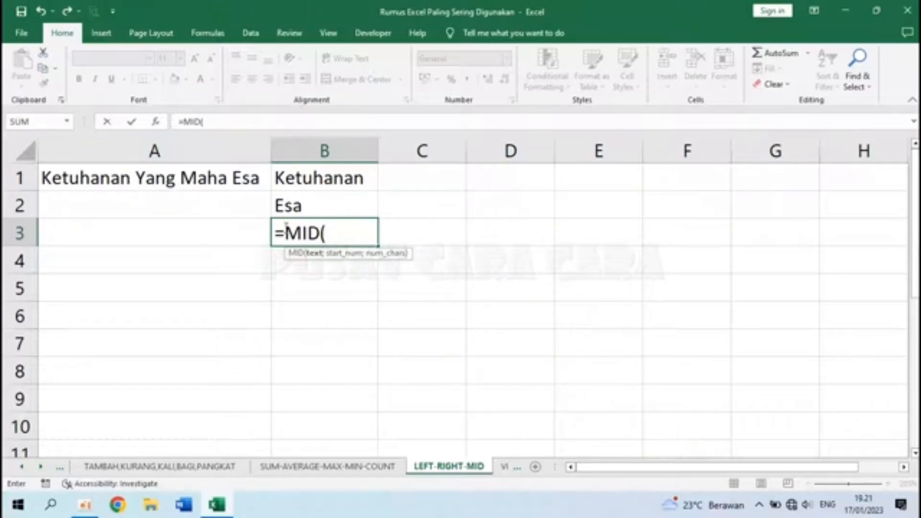
left_click(105, 180)
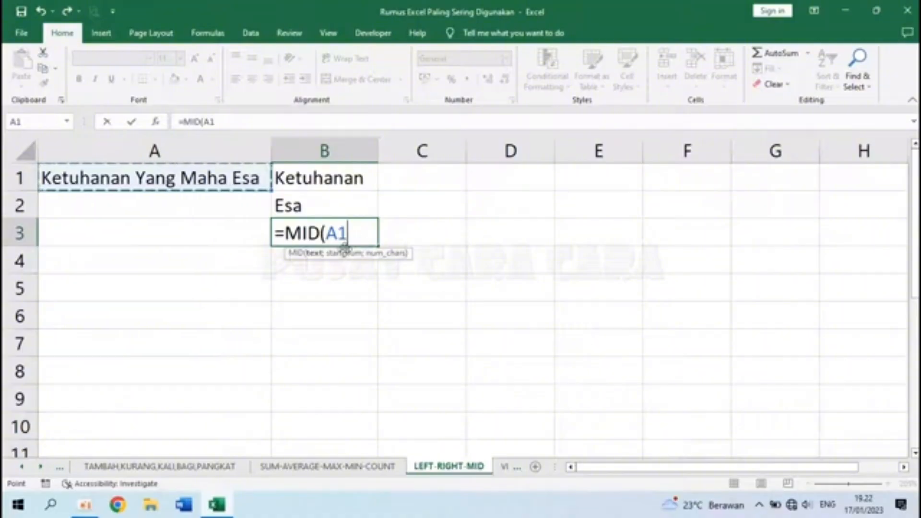
type(";")
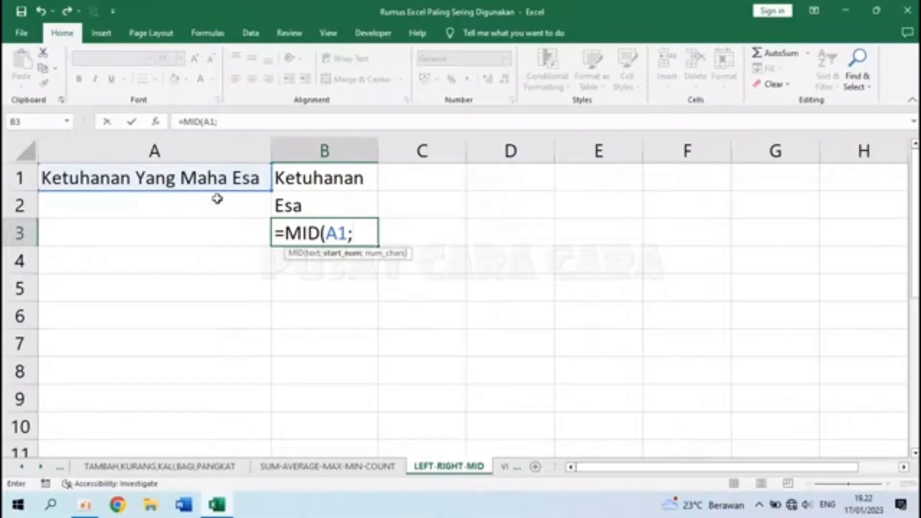
type("11")
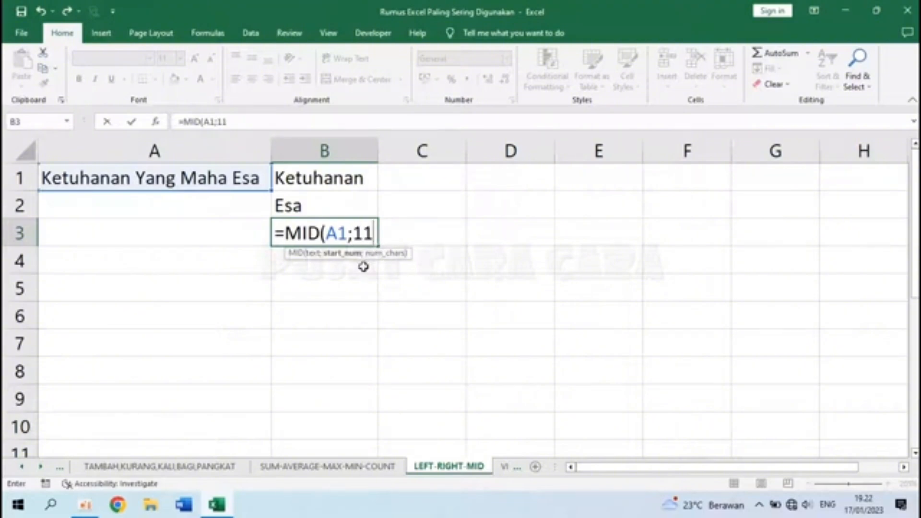
type(";")
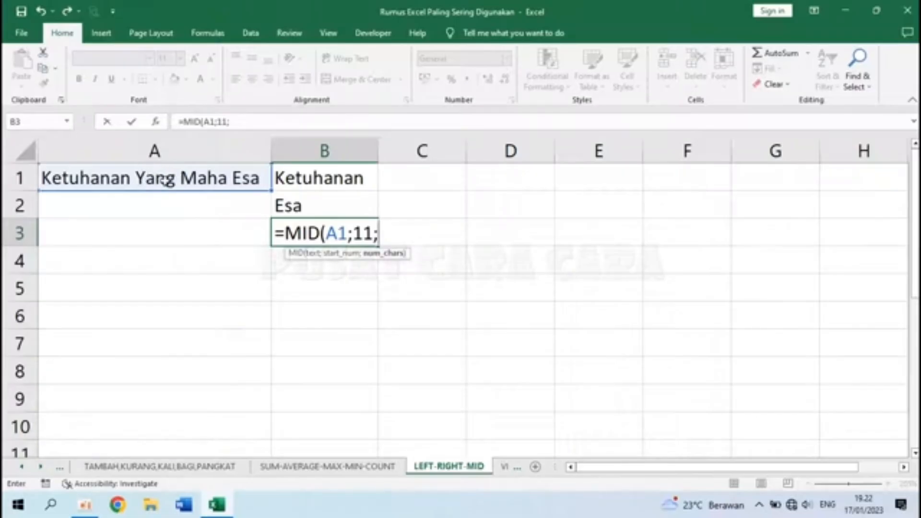
type("4)")
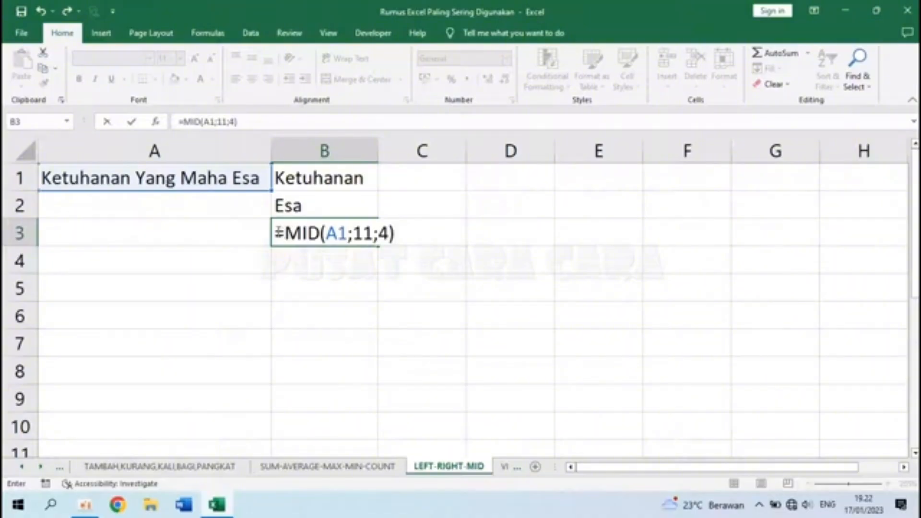
left_click_drag(277, 232, 385, 234)
left_click(383, 233)
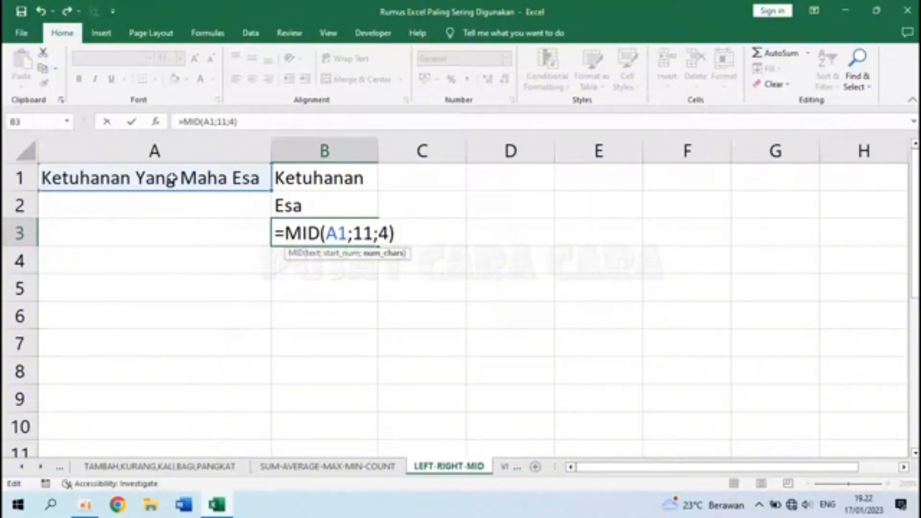
key("Return")
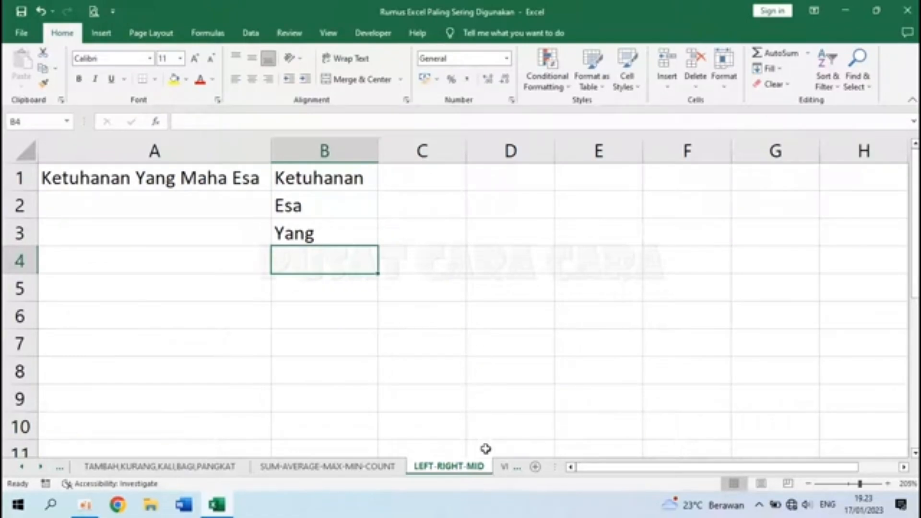
- Switch to the VLOOKUP sheet and examine the Gol reference table and the empty Gaji Pokok and Tunjangan columns of the employee table
left_click(504, 470)
key("ctrl+Page_Down")
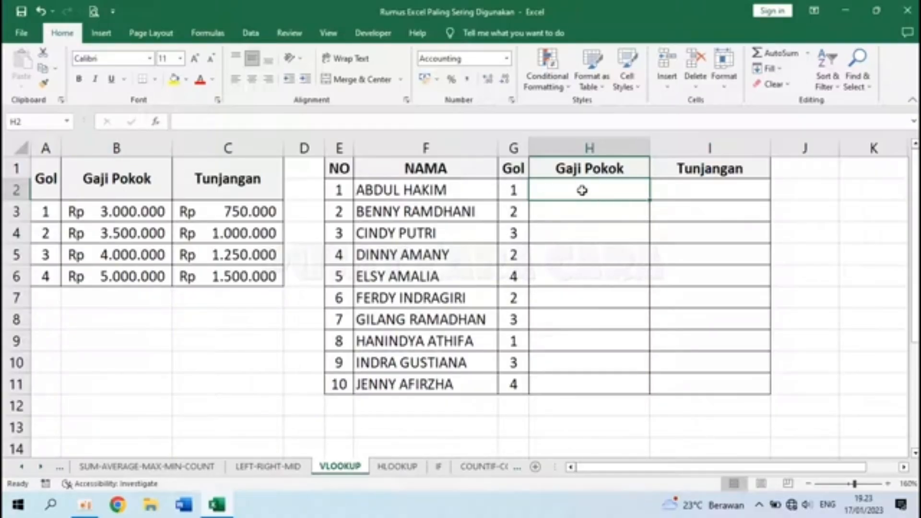
left_click(695, 194)
left_click(578, 184)
left_click_drag(45, 175, 243, 275)
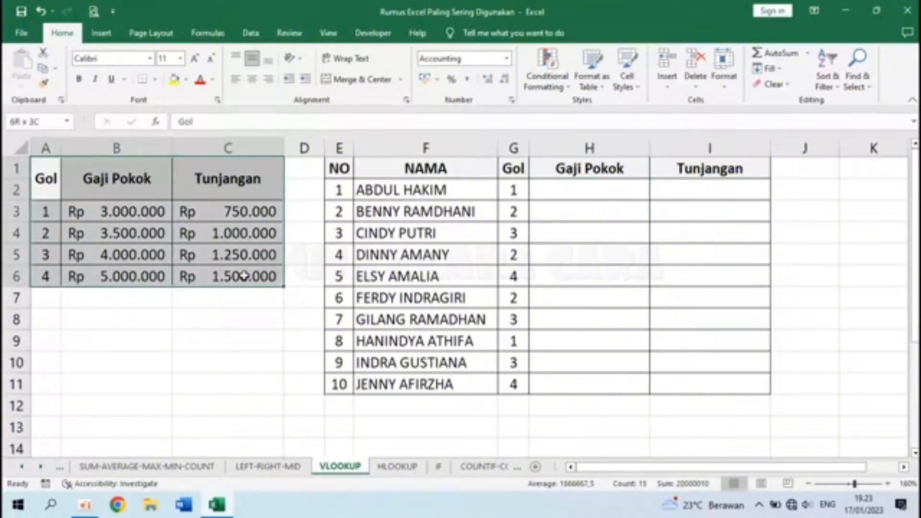
left_click(416, 192)
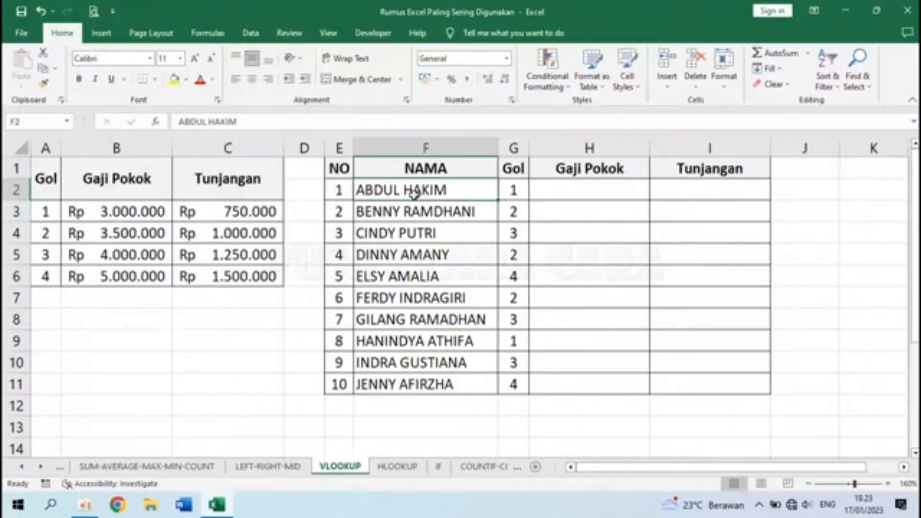
left_click(513, 191)
left_click(578, 192)
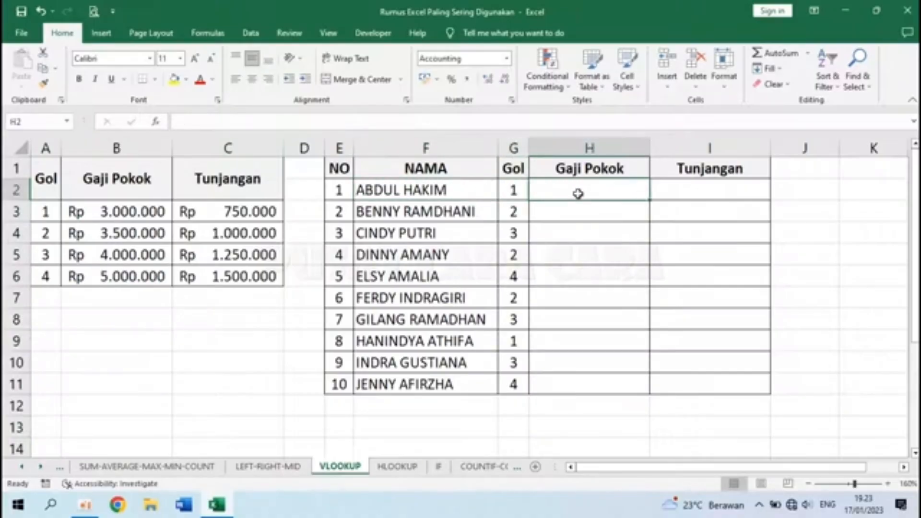
left_click(48, 211)
left_click(120, 211)
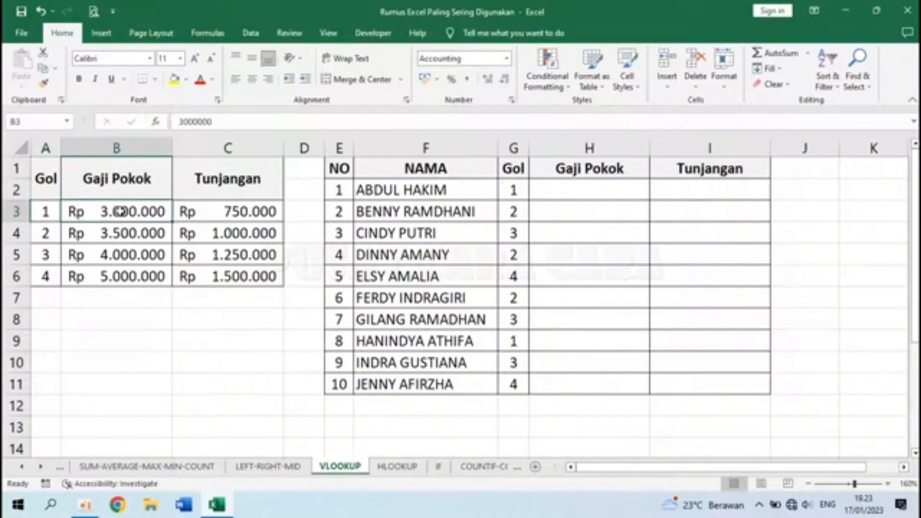
left_click(254, 212)
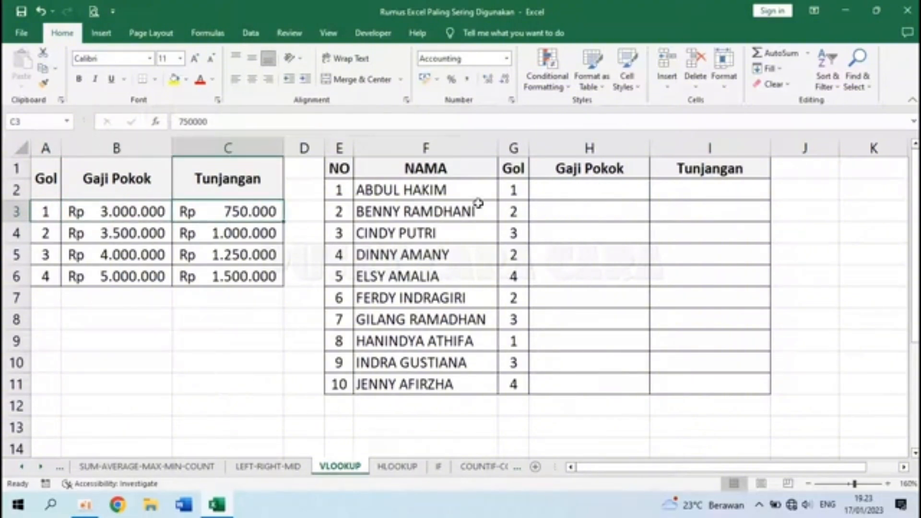
- Begin a VLOOKUP formula in H2 with G2 as lookup value and the absolute range $A$3:$C$6 as table array
left_click(602, 190)
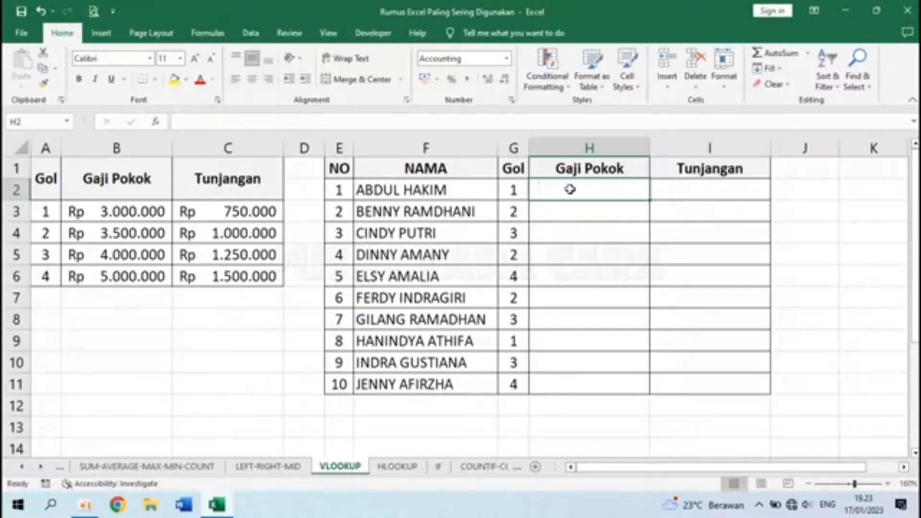
type("=VLOOK")
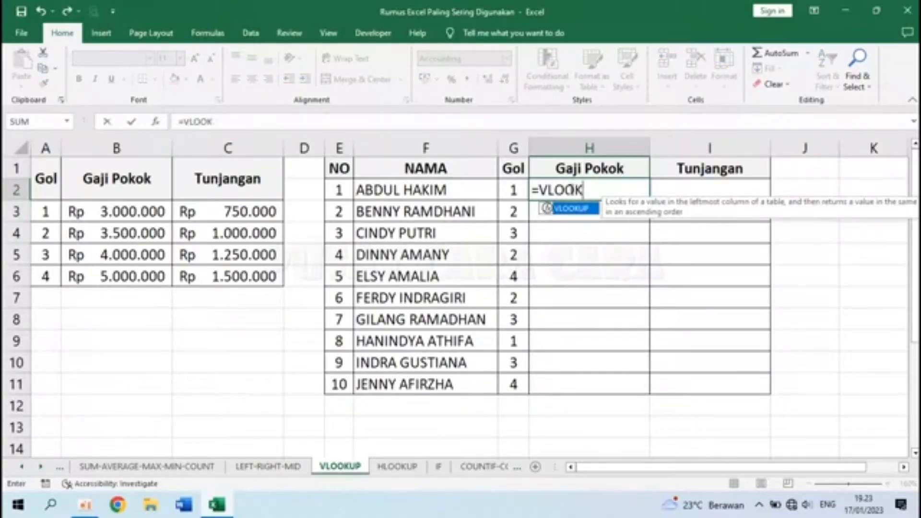
type("UP(")
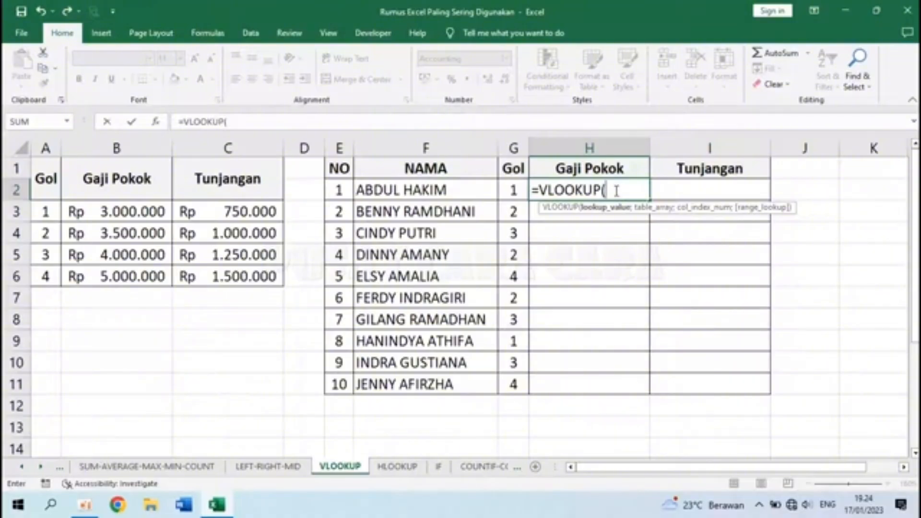
left_click(513, 191)
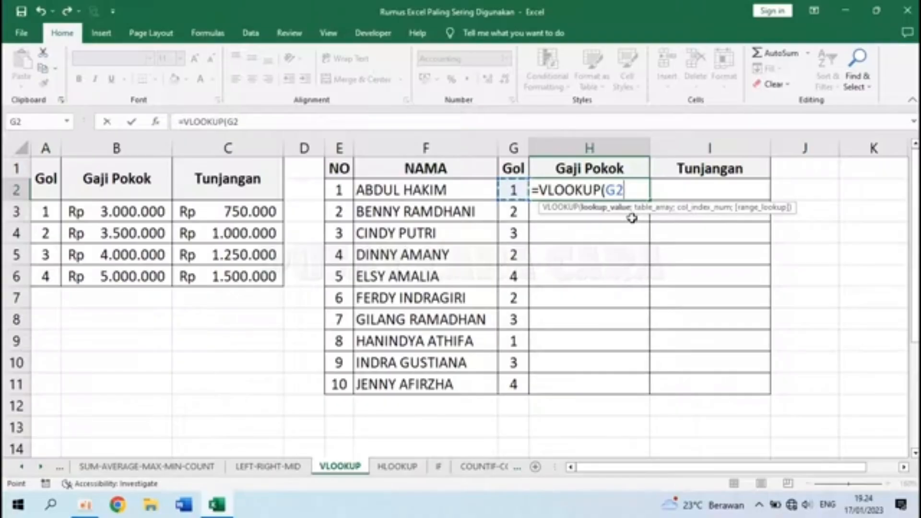
type(";")
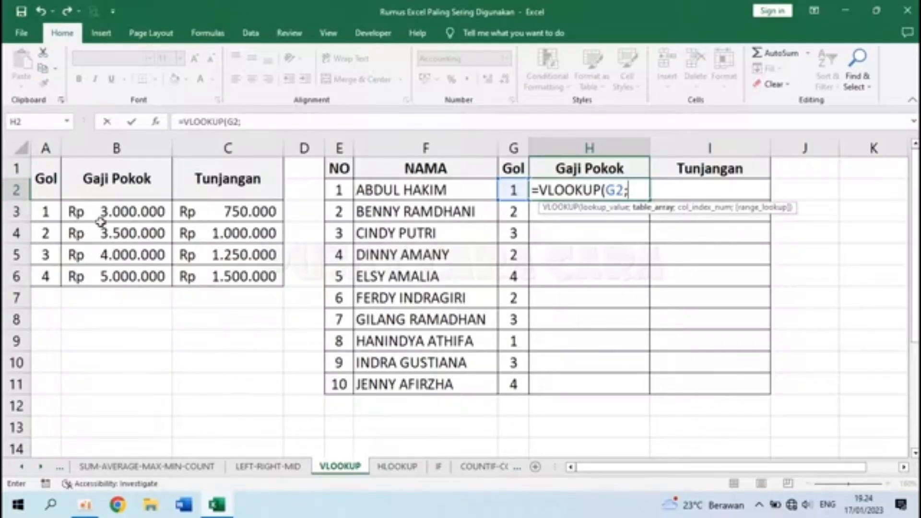
left_click_drag(45, 210, 214, 269)
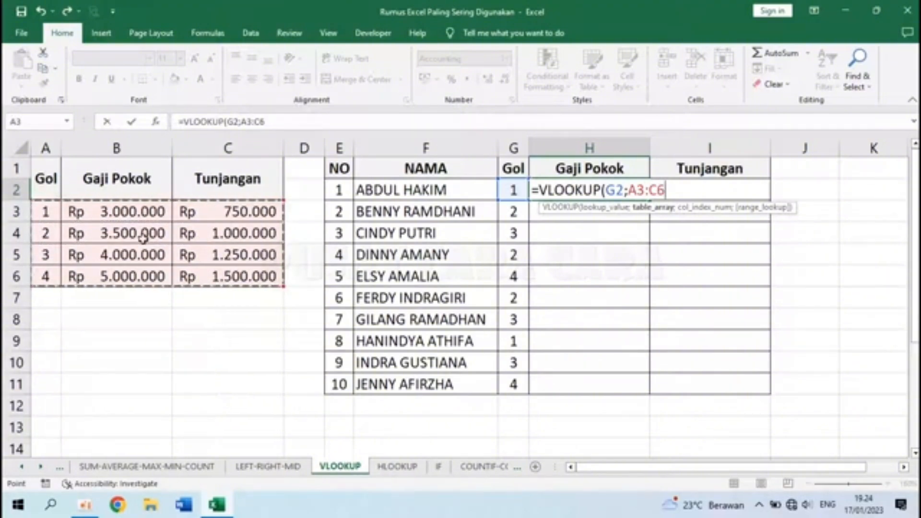
left_click_drag(42, 211, 234, 261)
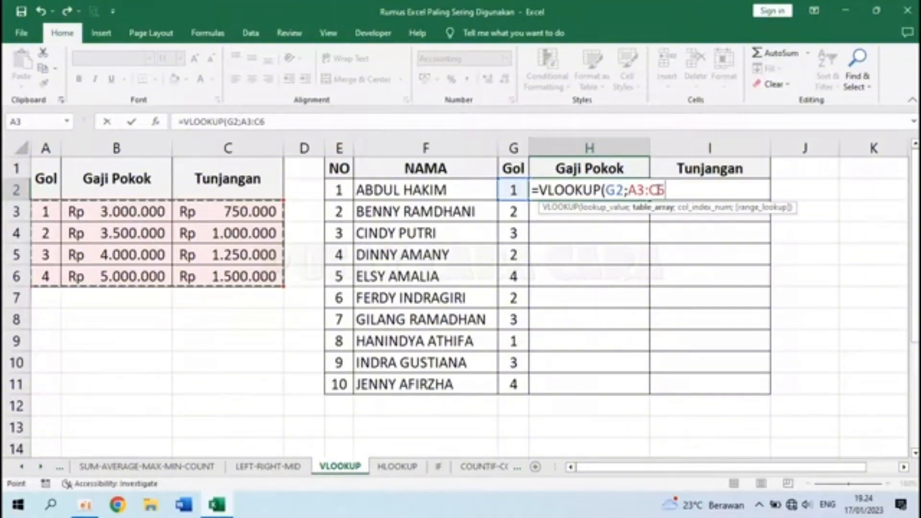
key("F4")
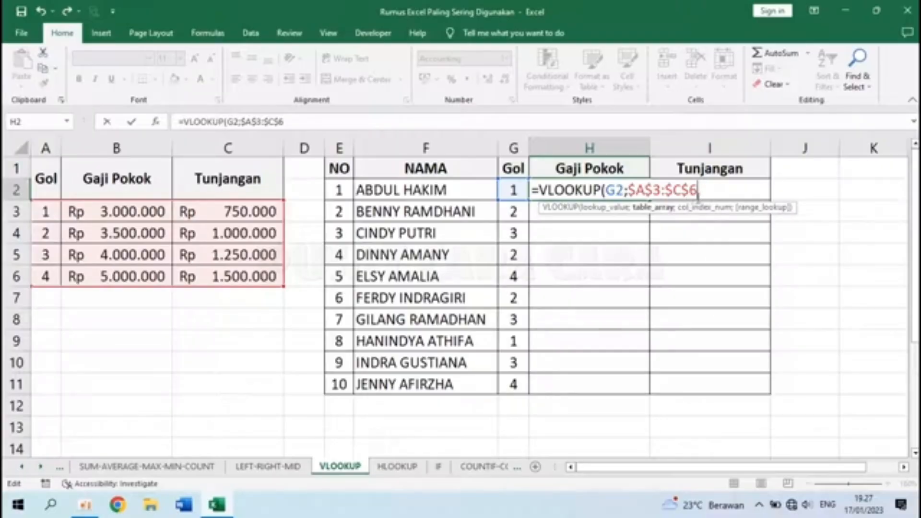
- Complete H2's VLOOKUP formula with column index 2 and range lookup 0 for an exact match
type(";2")
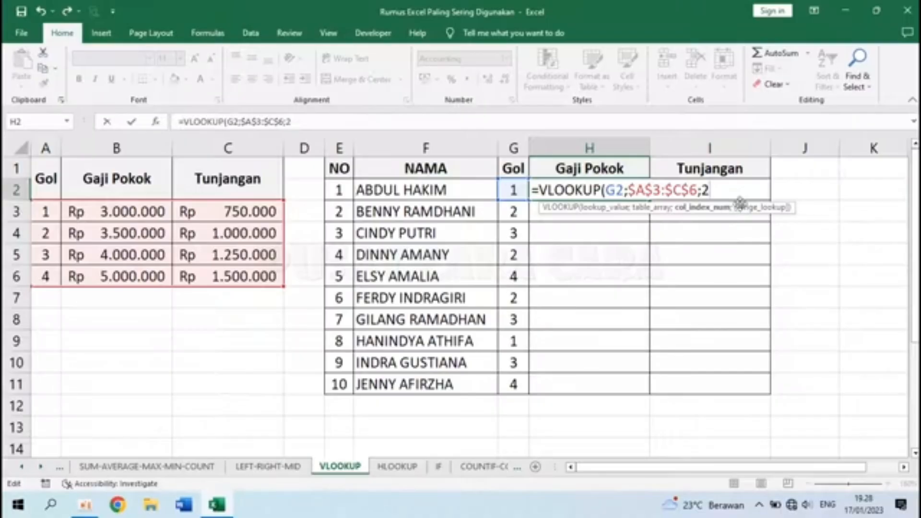
type(";0")
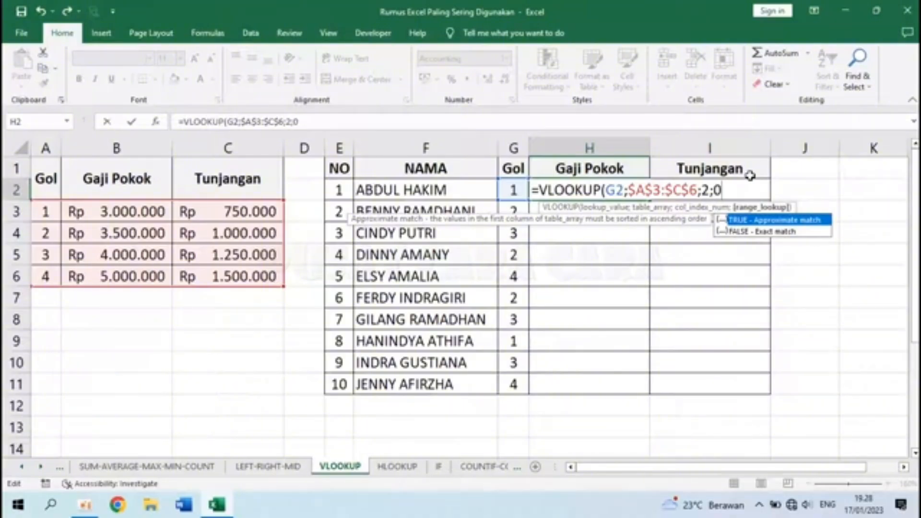
type("FALSE")
key("BackSpace")
key("BackSpace")
key("BackSpace")
key("BackSpace")
key("BackSpace")
type("0")
type(")")
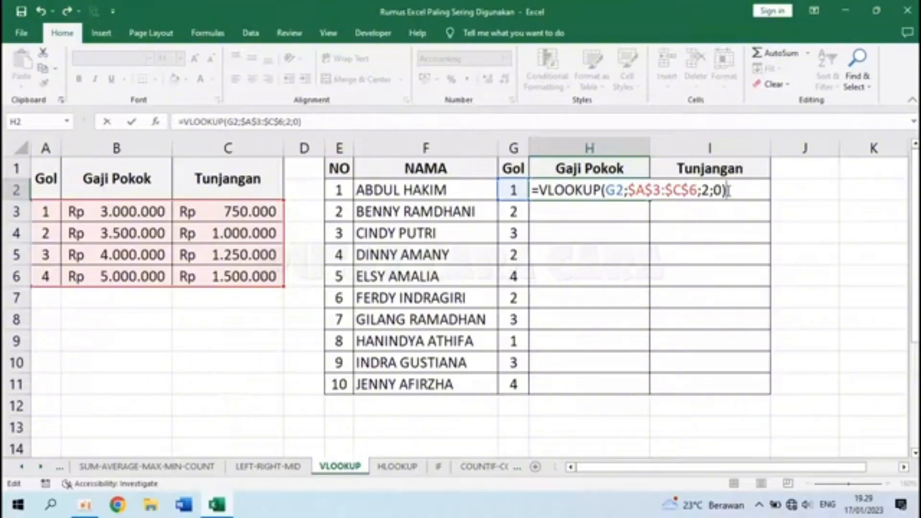
key("Return")
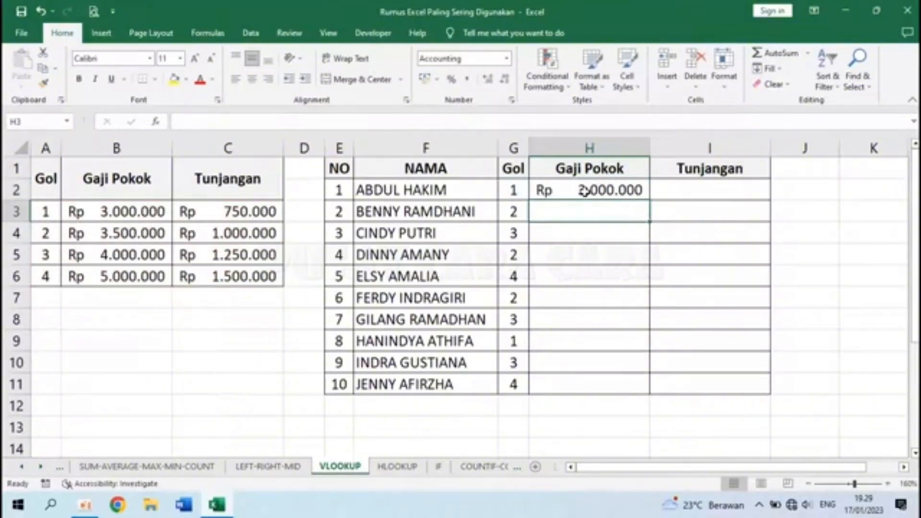
- Check H2's Gaji Pokok result against the Gol reference table and review the lookup value, table array and column index in its VLOOKUP formula
left_click(584, 191)
left_click(514, 190)
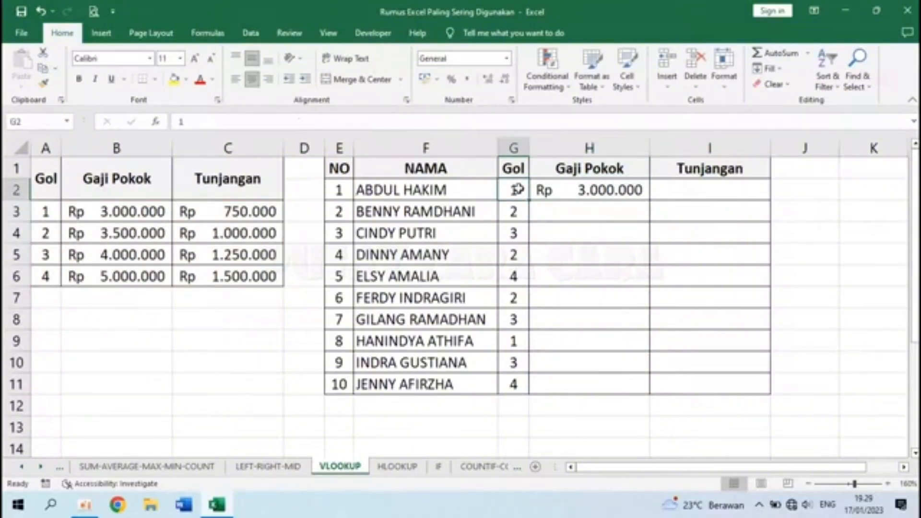
left_click(138, 211)
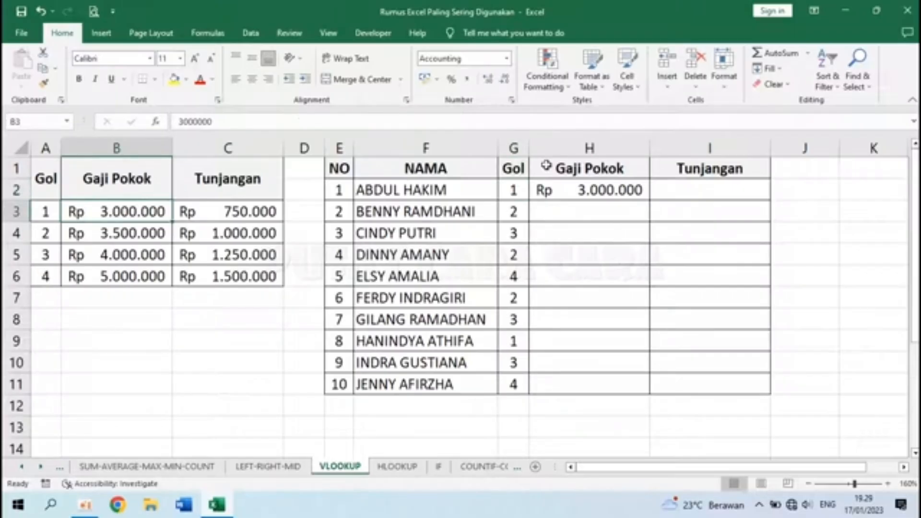
double_click(623, 188)
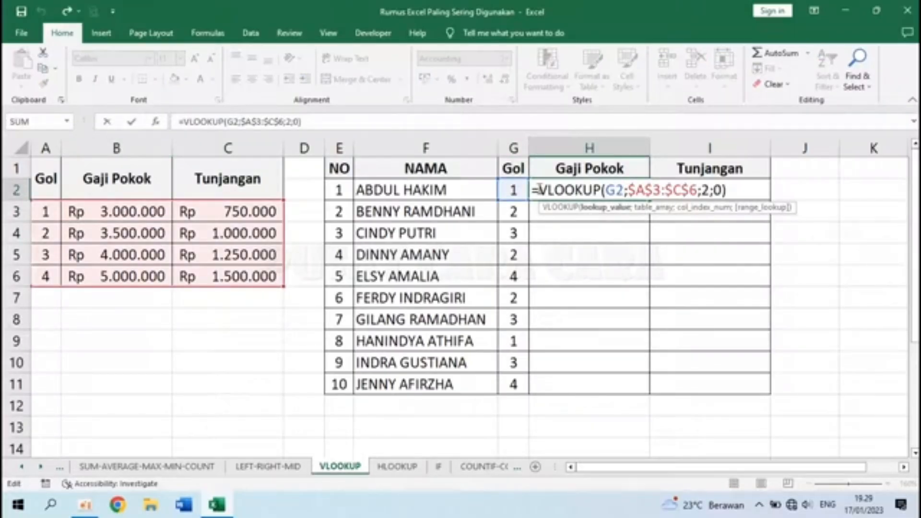
left_click_drag(540, 189, 624, 190)
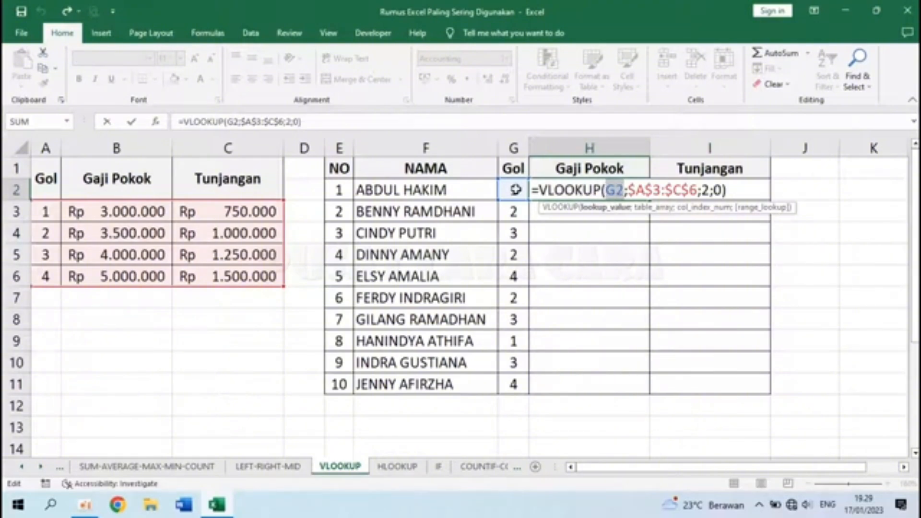
left_click(606, 190)
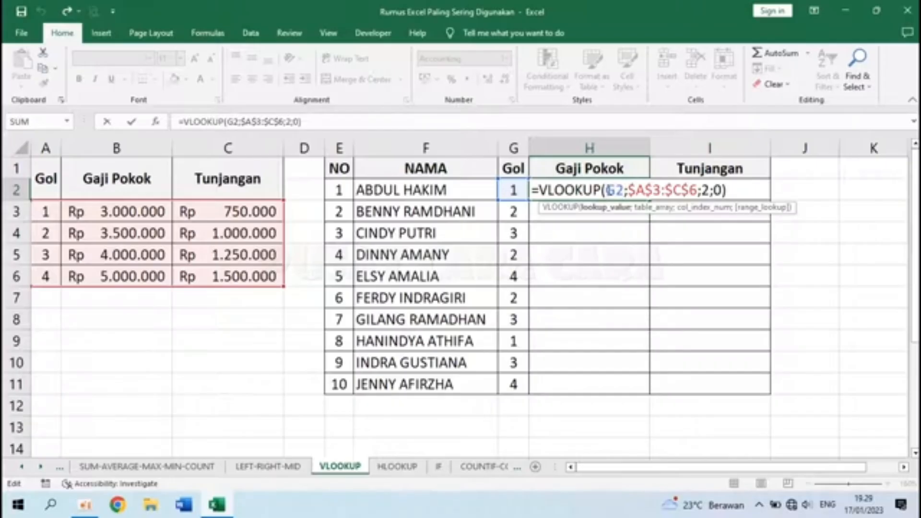
left_click_drag(628, 190, 697, 190)
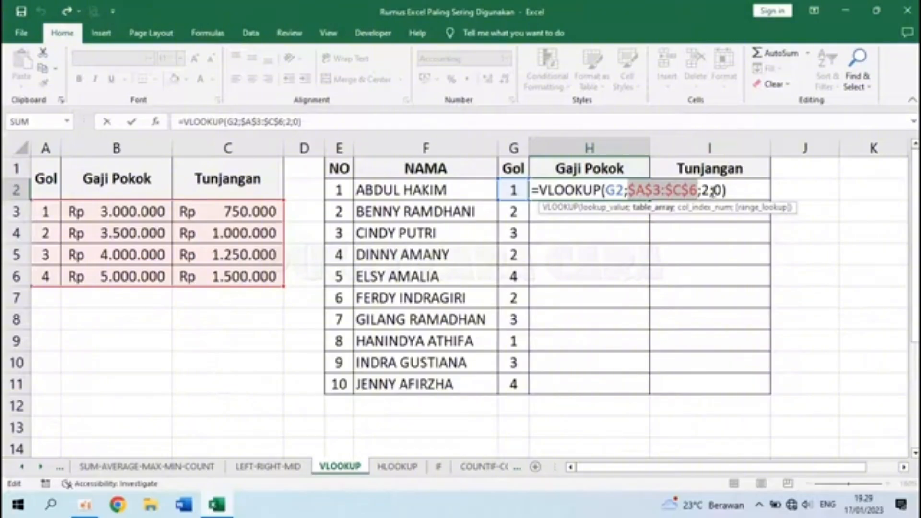
left_click(702, 190)
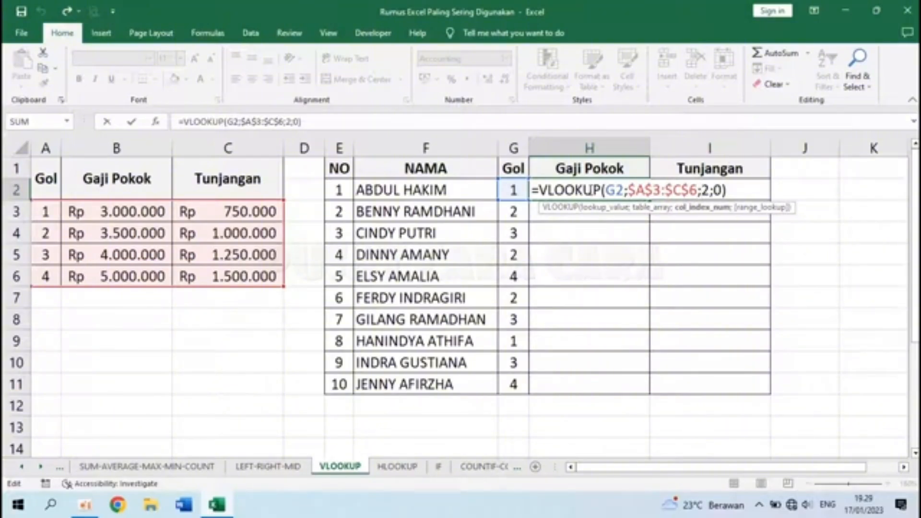
left_click(612, 190)
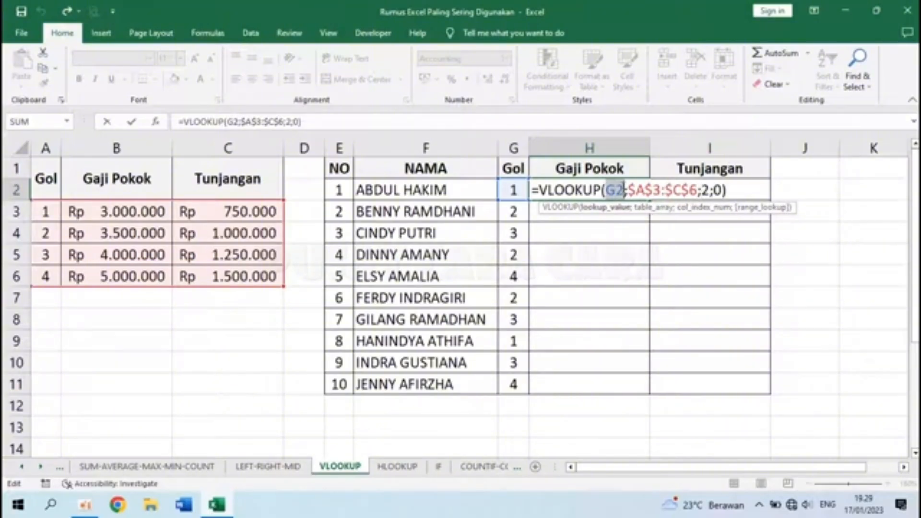
left_click(705, 189)
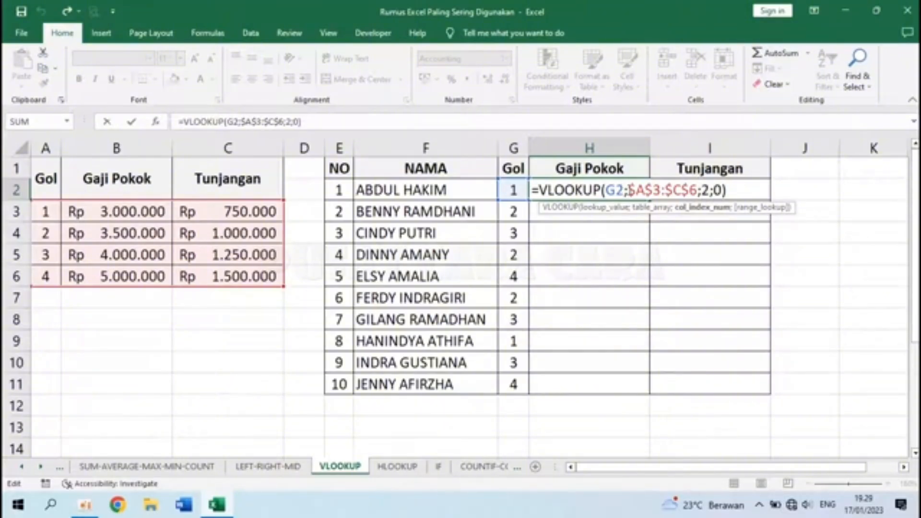
- Replace the table array in H2's VLOOKUP with the relative range A3:C6 and fill the formula down to H11
left_click_drag(627, 190, 697, 190)
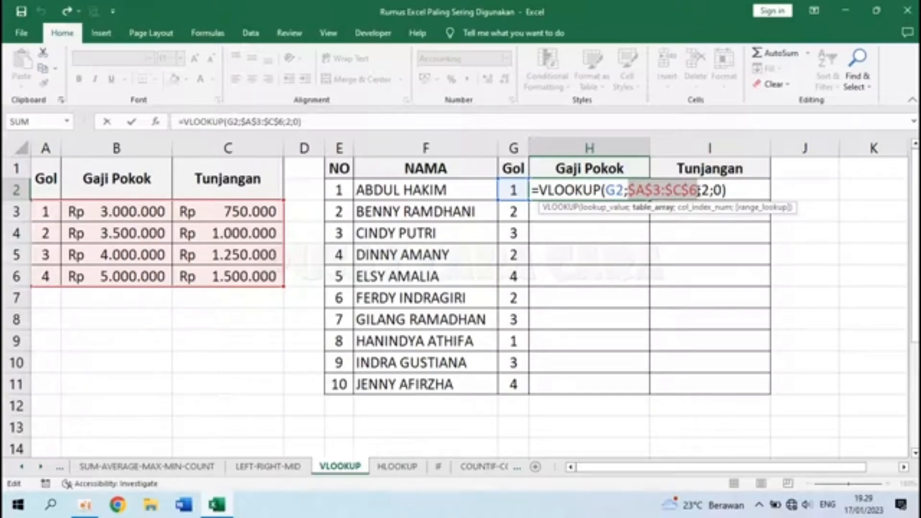
left_click(42, 211)
left_click_drag(42, 212, 243, 267)
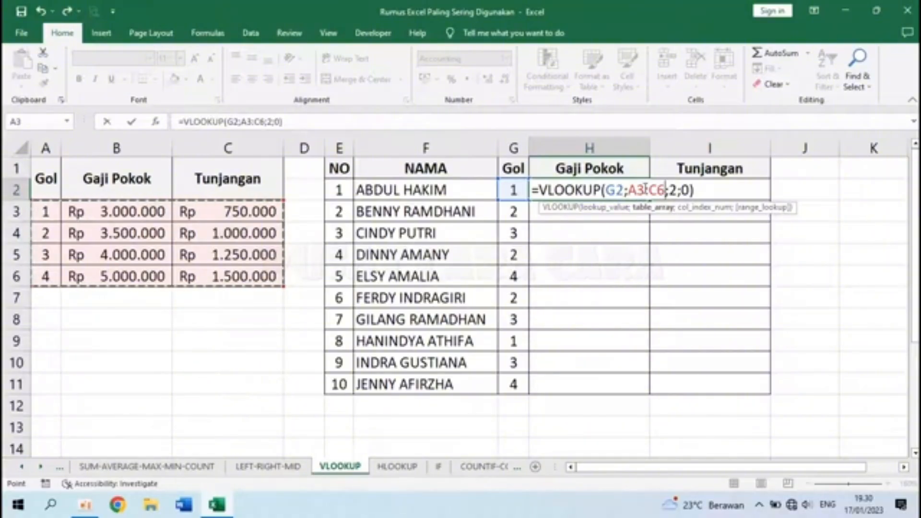
key("ctrl+Return")
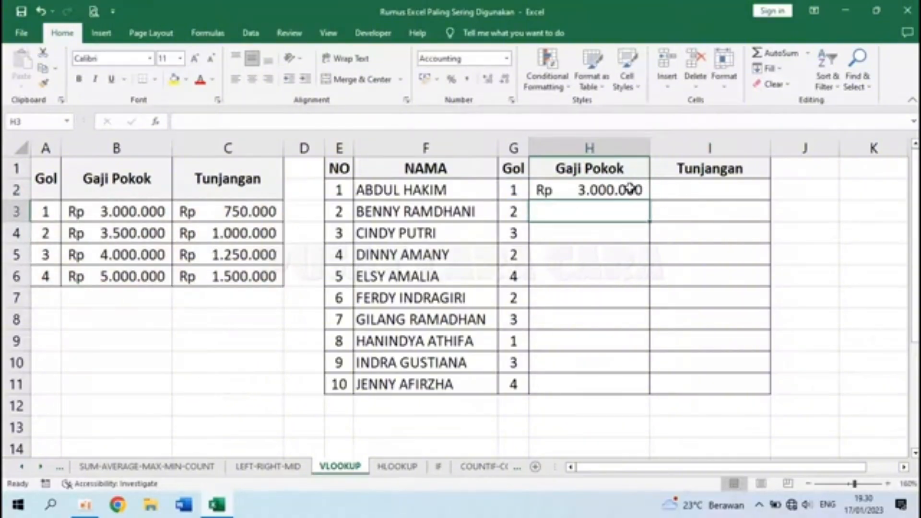
left_click_drag(648, 201, 644, 386)
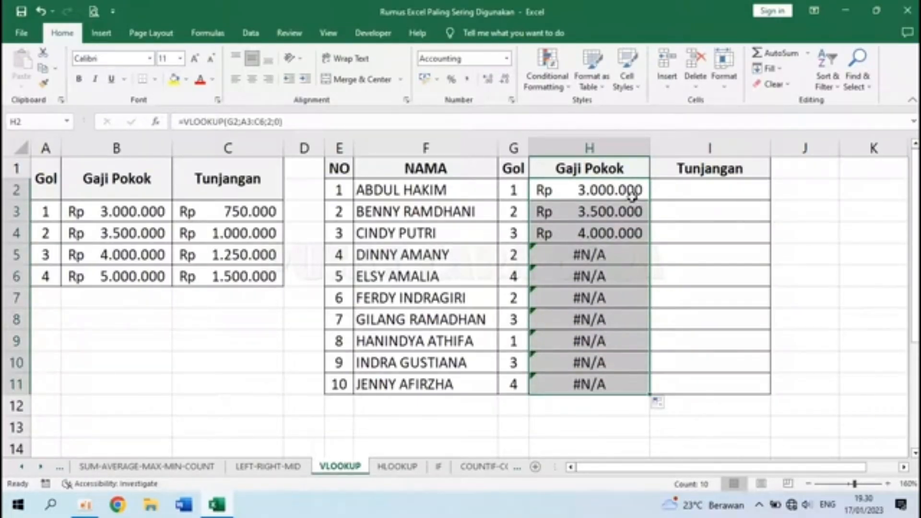
- Inspect the lookup value and the shifted table array in H8's copied VLOOKUP formula
double_click(595, 317)
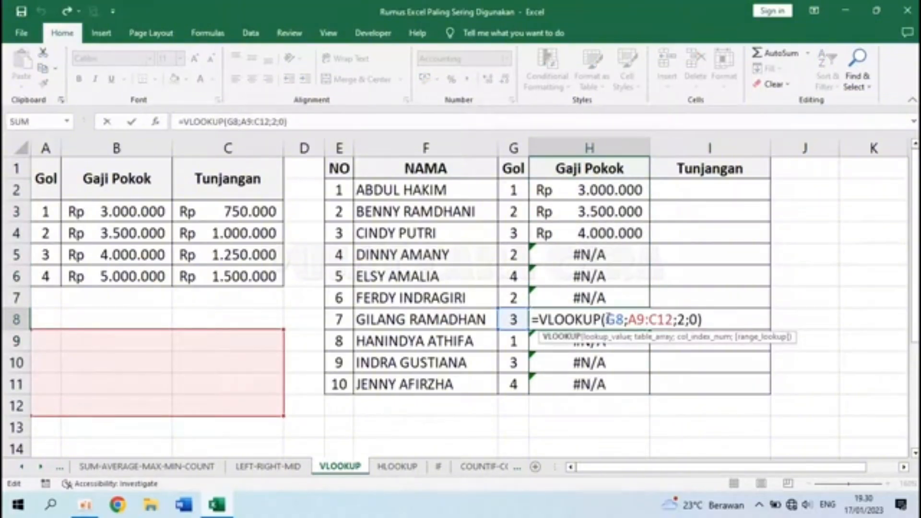
left_click_drag(607, 319, 625, 319)
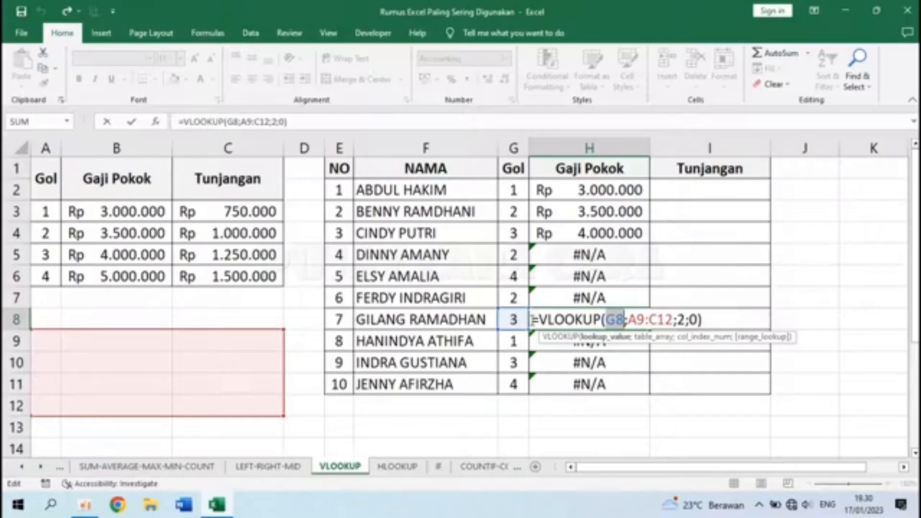
left_click_drag(628, 320, 674, 320)
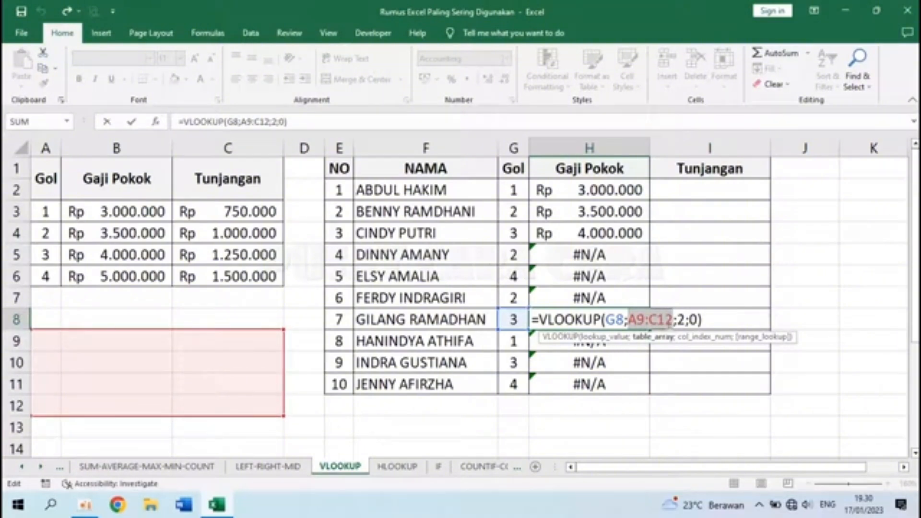
key("Return")
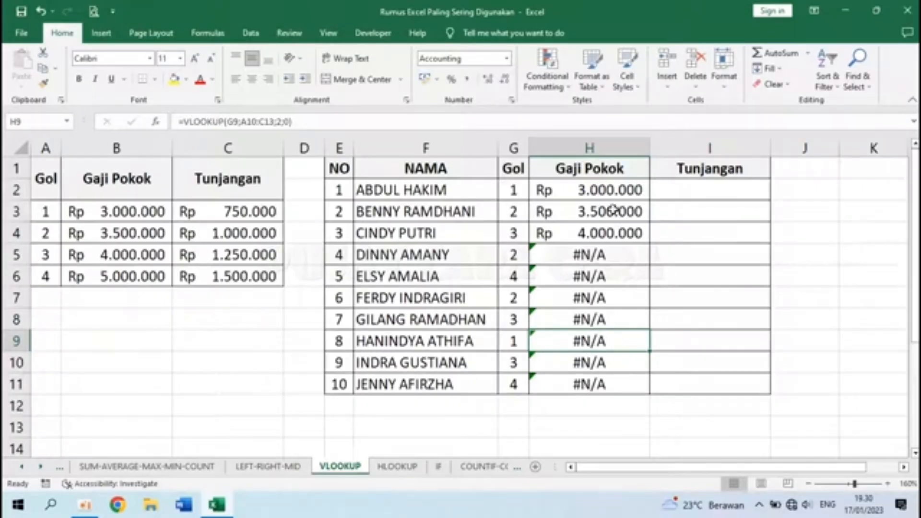
- Make the table array in H2's VLOOKUP the absolute range $A$3:$C$6 and fill the formula down to H11
double_click(614, 190)
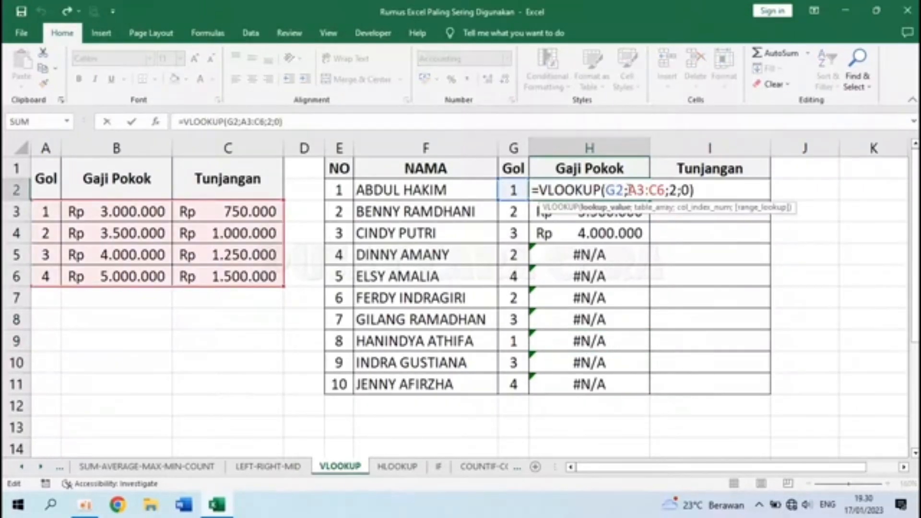
left_click_drag(628, 190, 664, 190)
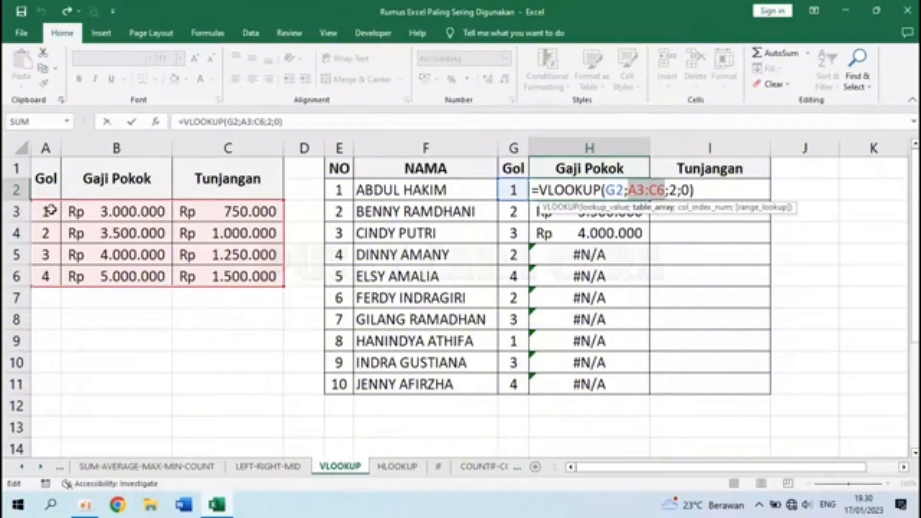
left_click_drag(50, 210, 244, 270)
key("F4")
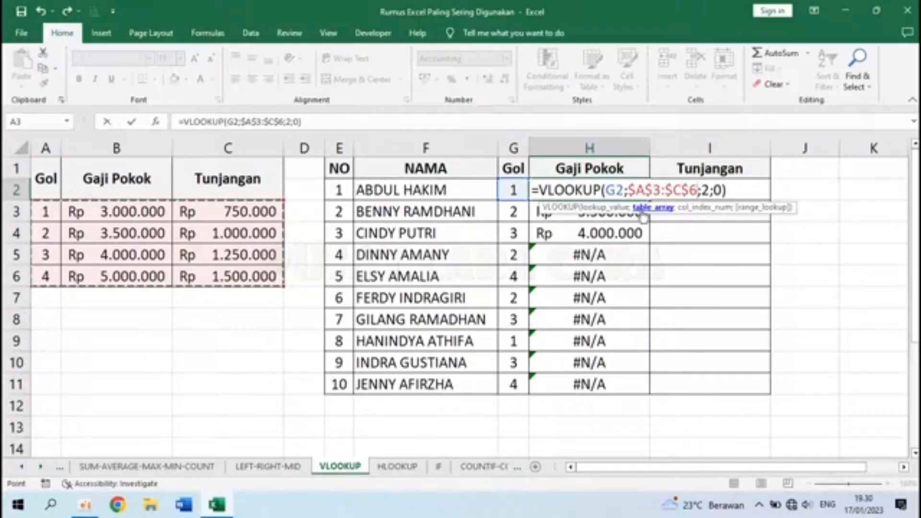
key("Return")
left_click(640, 193)
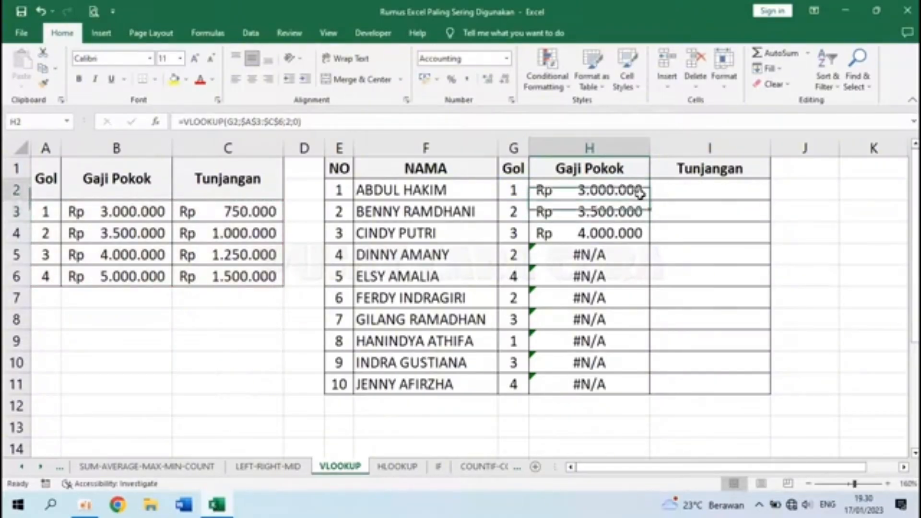
left_click_drag(650, 200, 647, 391)
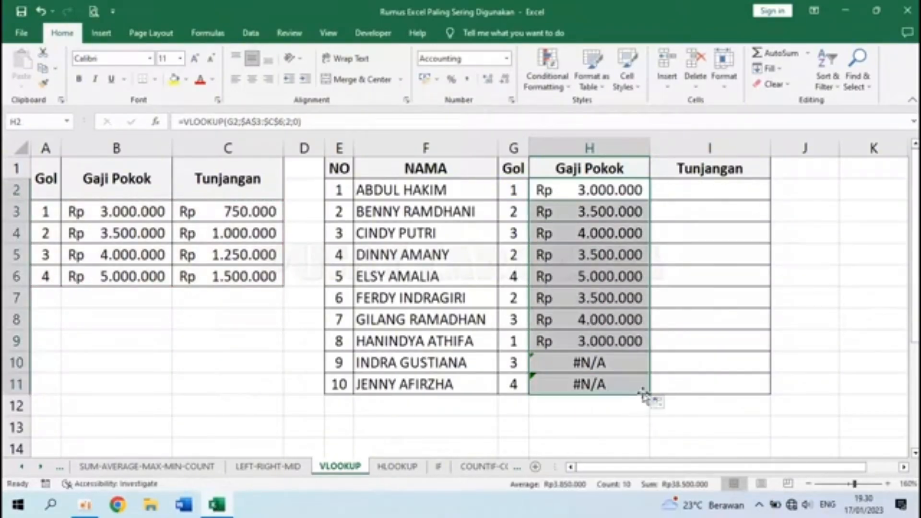
- Check the table array reference in H8's refilled VLOOKUP formula
double_click(596, 321)
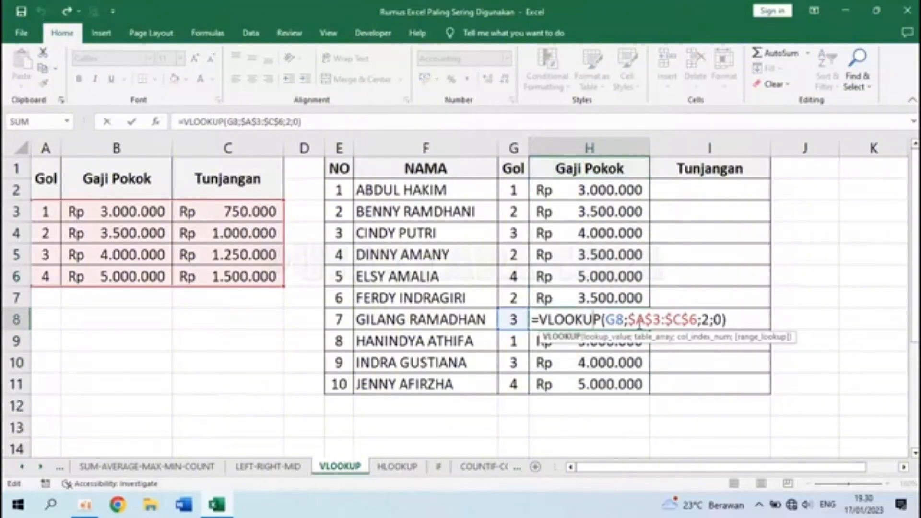
left_click_drag(629, 319, 696, 318)
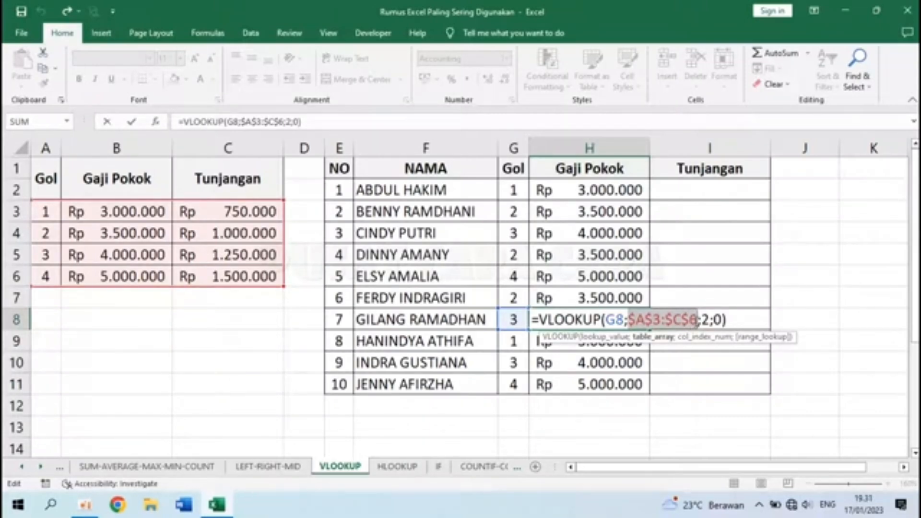
key("Return")
- Enter =VLOOKUP(G2;$A$3:$C$6;3;0) in I2 to look up the first employee's Tunjangan
left_click(697, 190)
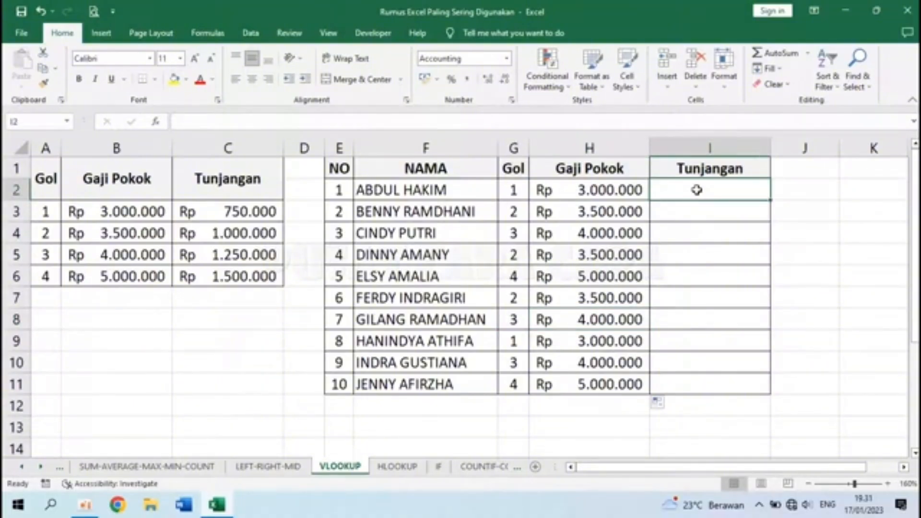
type("=")
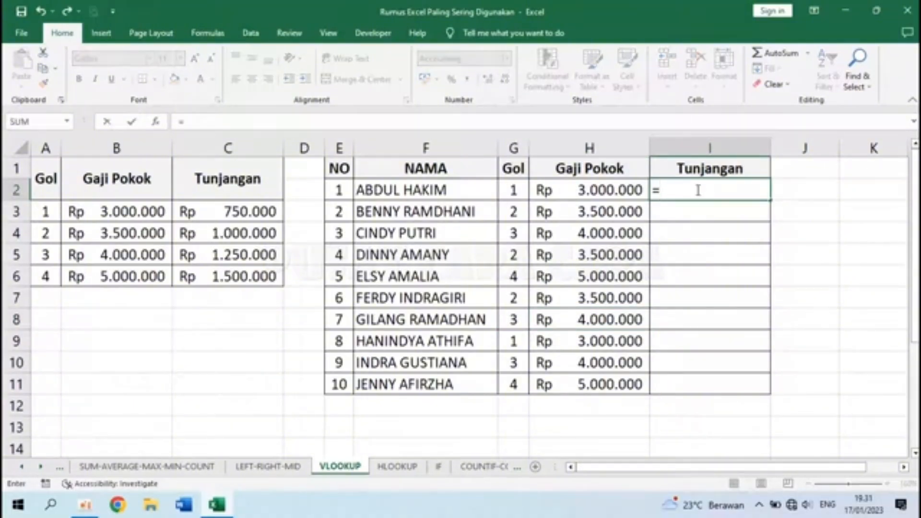
type("VLOOKUP")
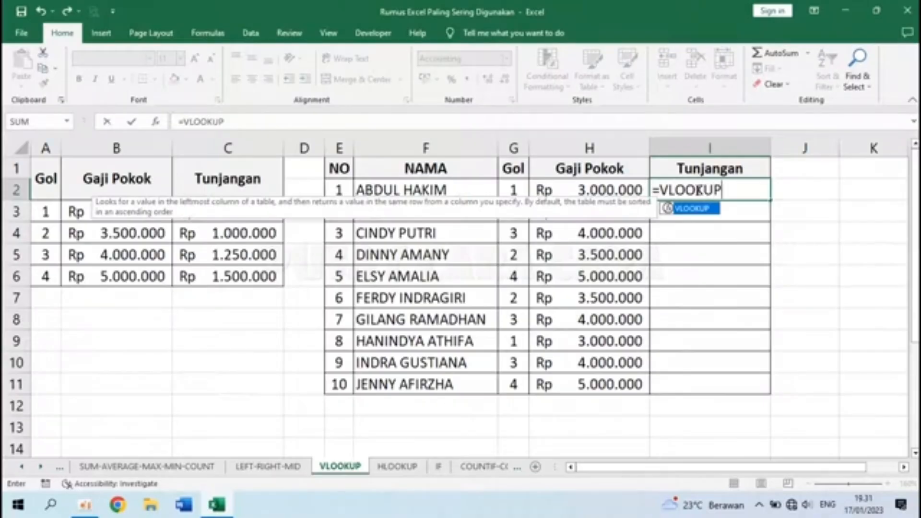
type("(")
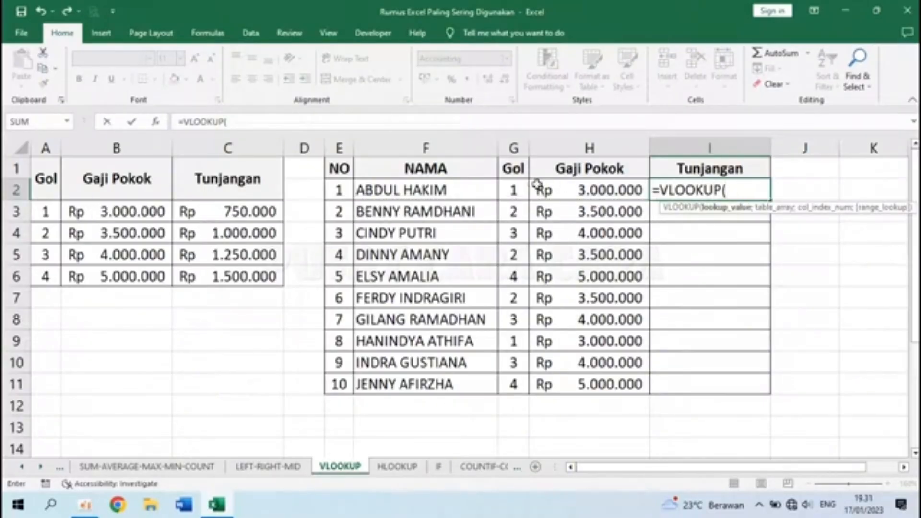
left_click(511, 187)
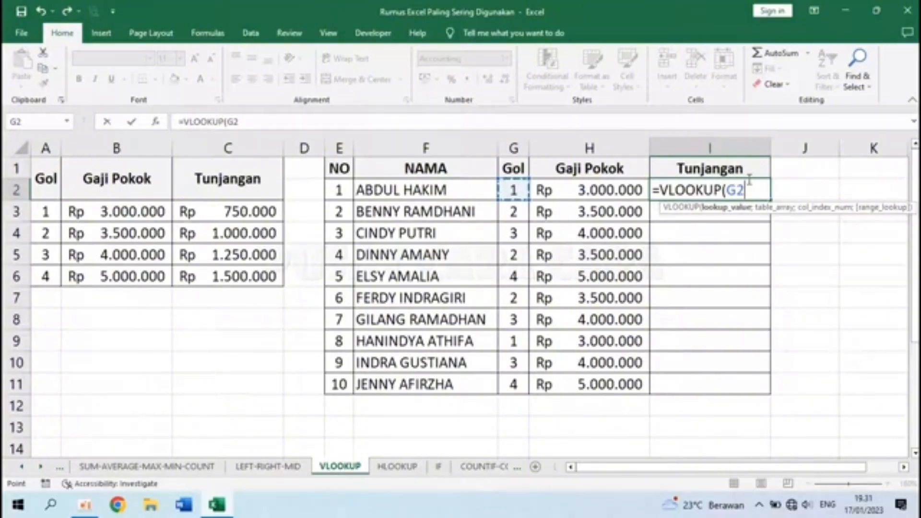
type(";")
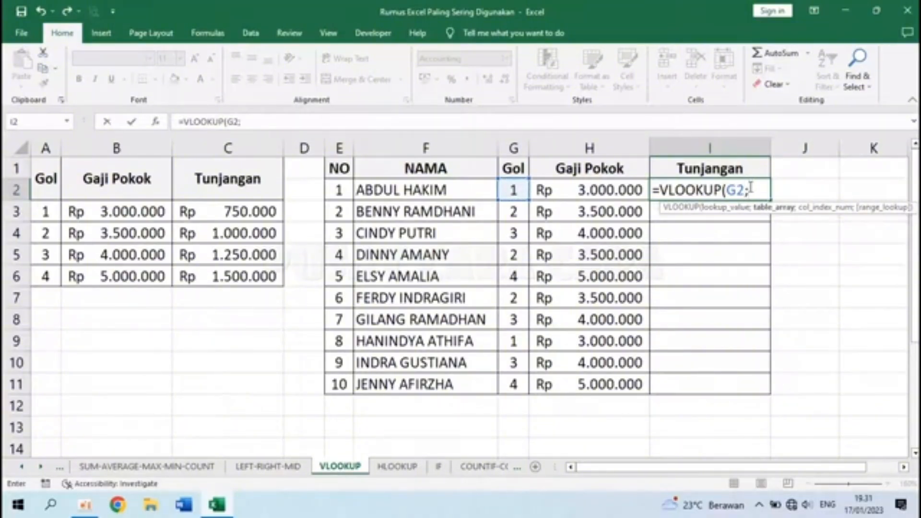
left_click_drag(46, 211, 228, 271)
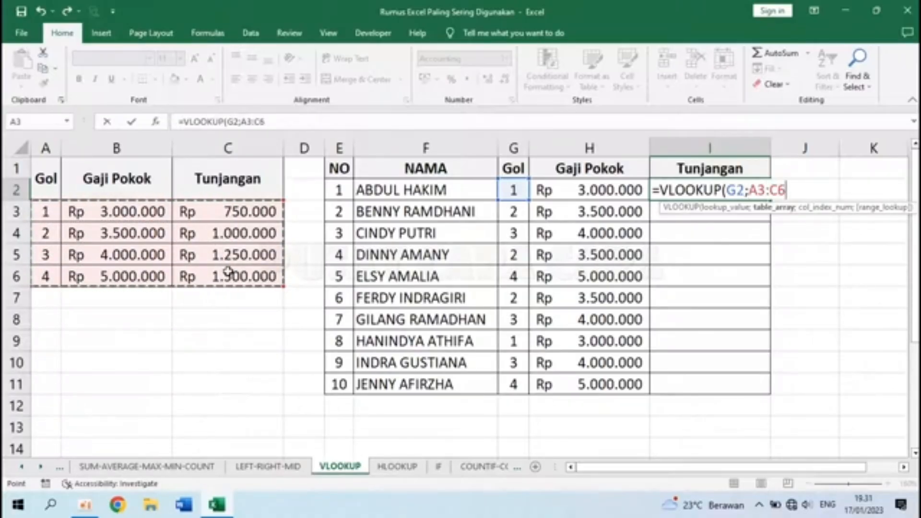
key("F4")
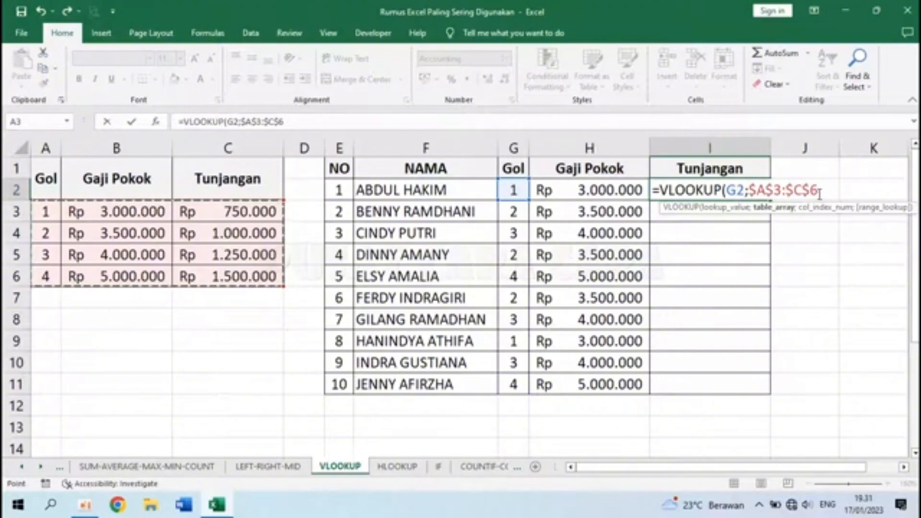
type(";")
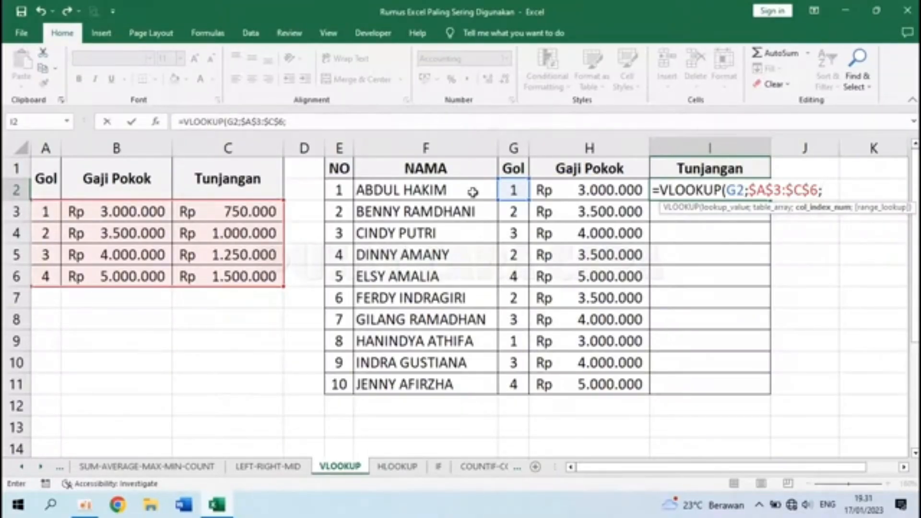
type("3;")
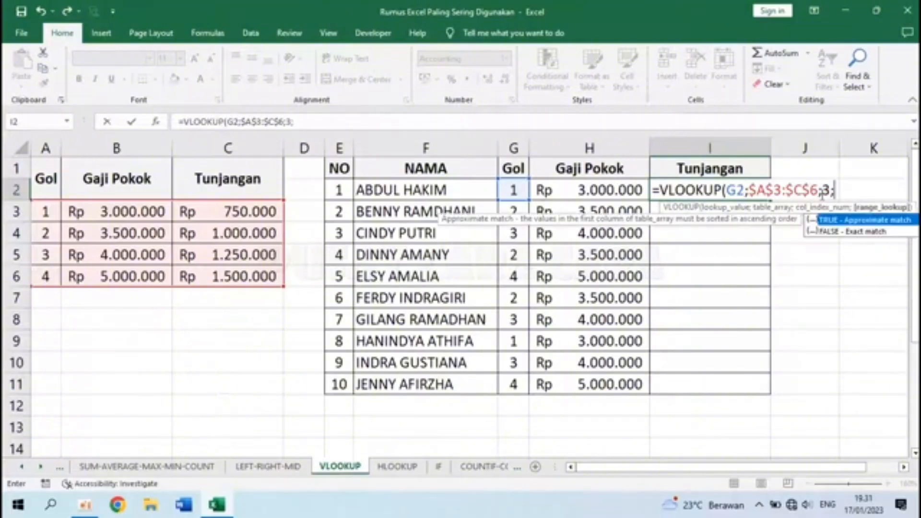
type("0)")
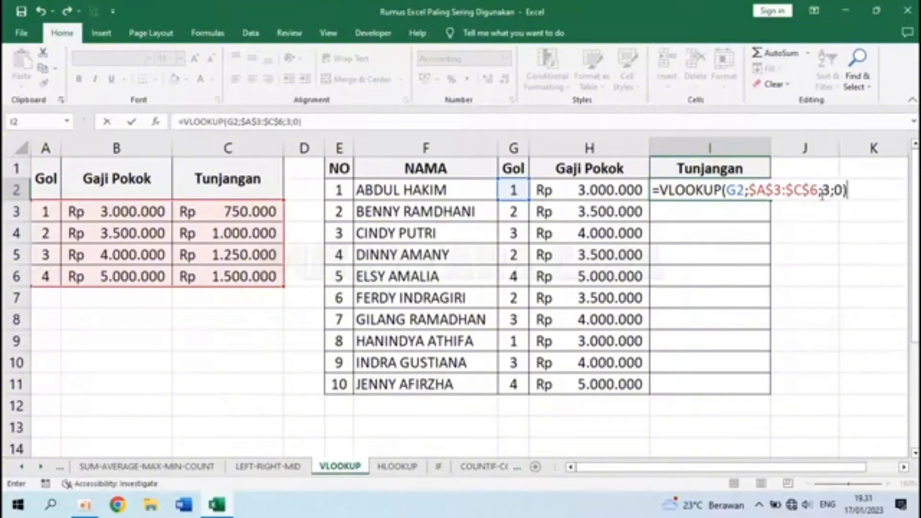
key("Return")
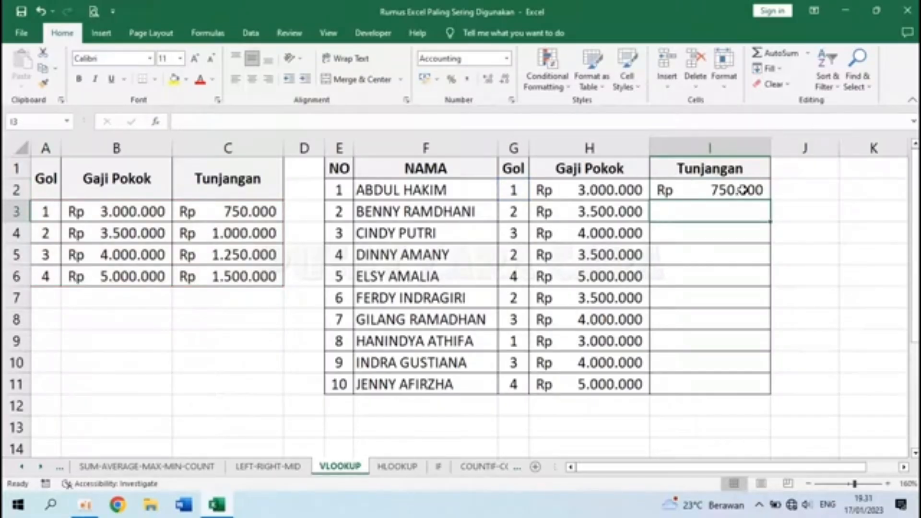
- Review the lookup value and table array in I2's VLOOKUP and fill the formula down to I11
left_click(742, 190)
double_click(742, 190)
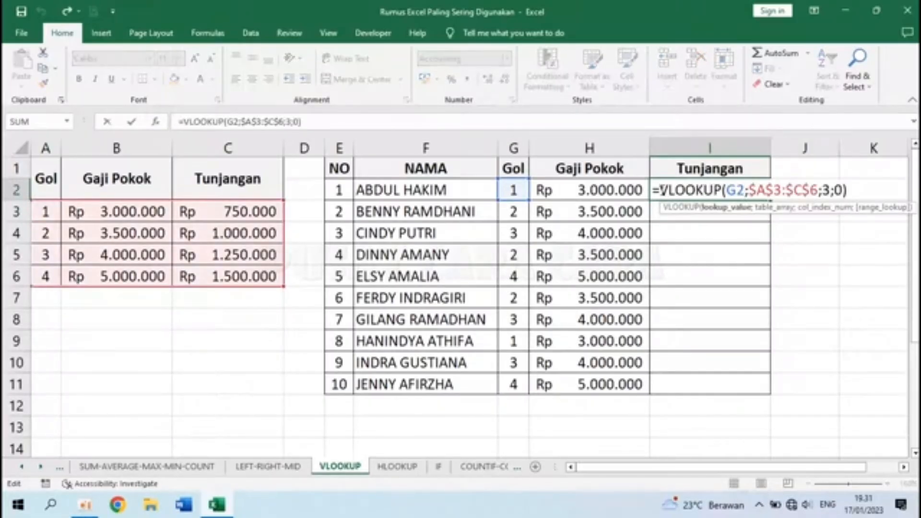
left_click_drag(661, 190, 744, 186)
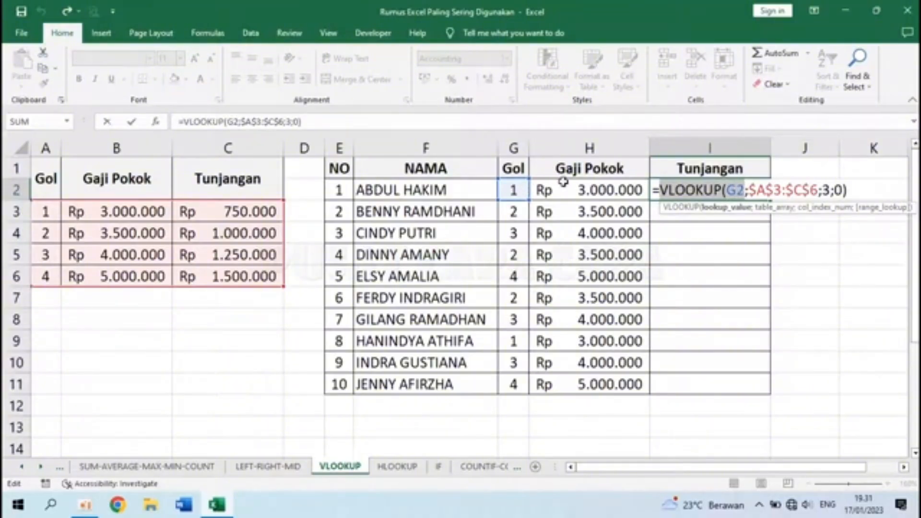
left_click_drag(747, 190, 818, 190)
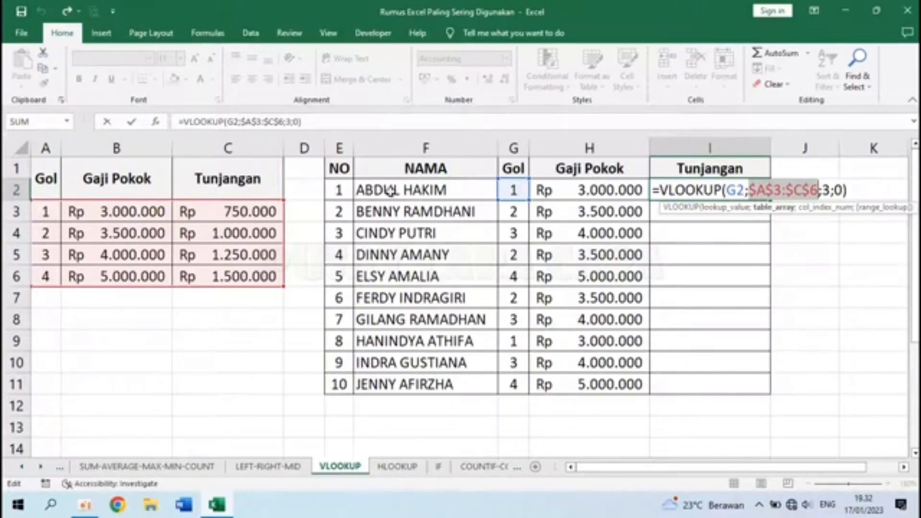
key("Return")
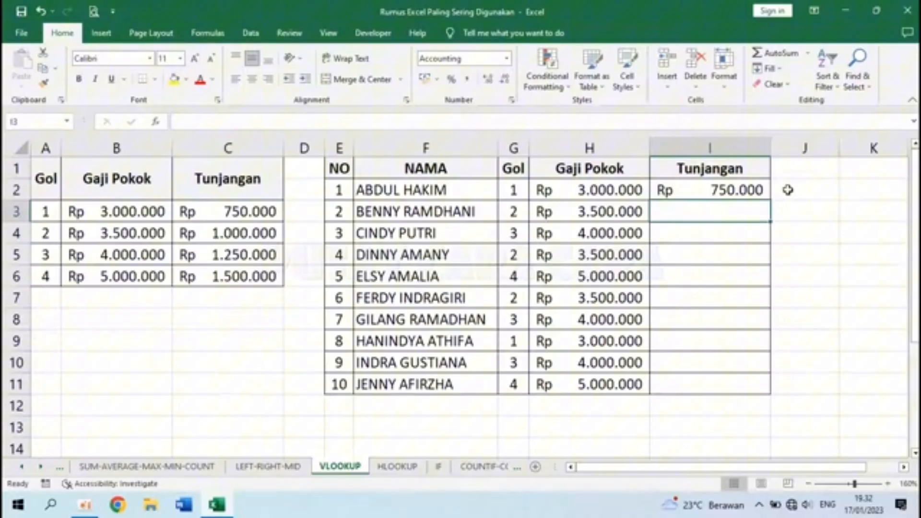
left_click(763, 189)
left_click_drag(777, 198, 759, 389)
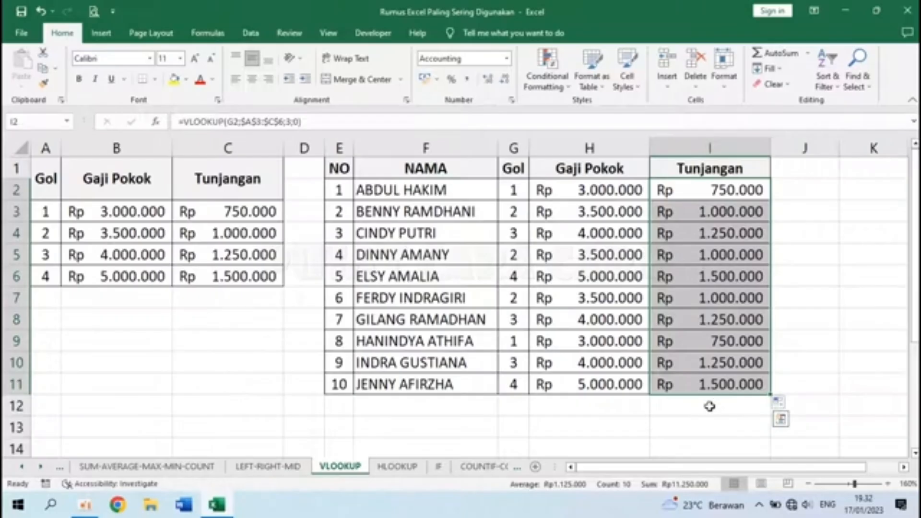
- Compare how the Gaji Pokok and Tunjangan reference tables are laid out on the VLOOKUP and HLOOKUP sheets
left_click(396, 467)
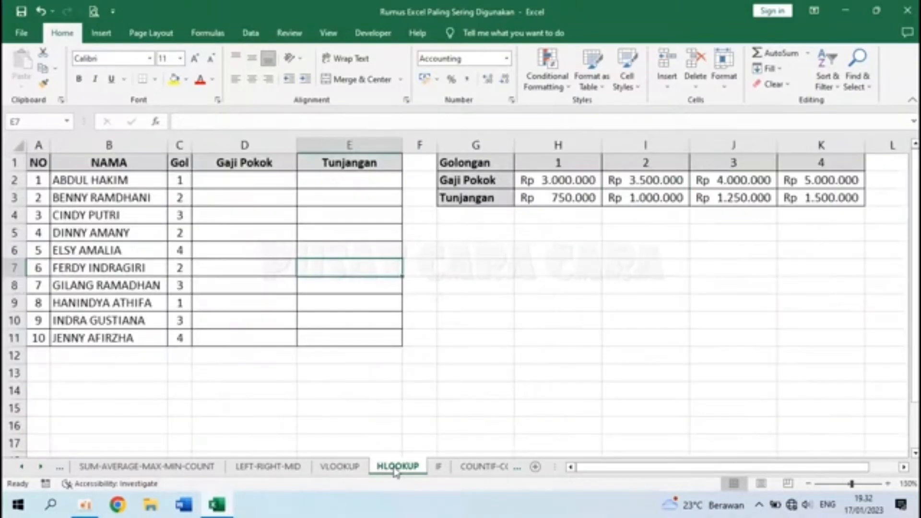
left_click(334, 471)
left_click(391, 470)
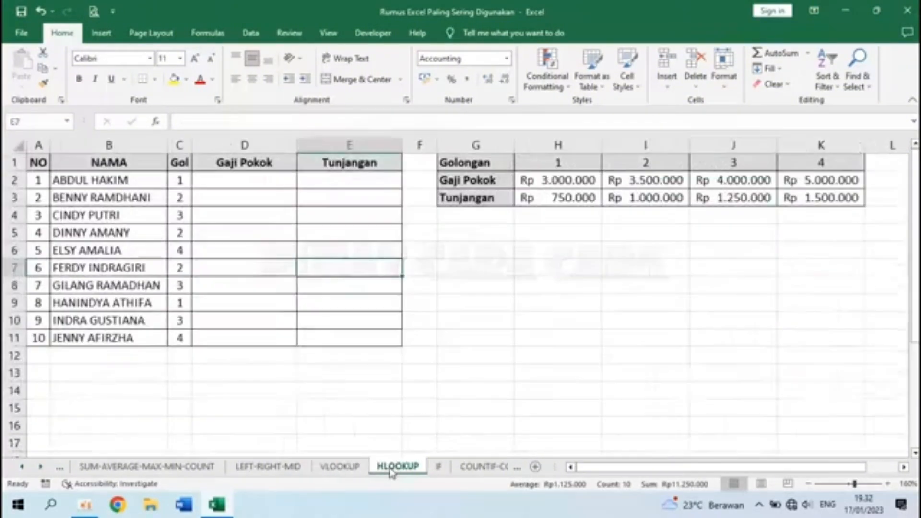
left_click(335, 472)
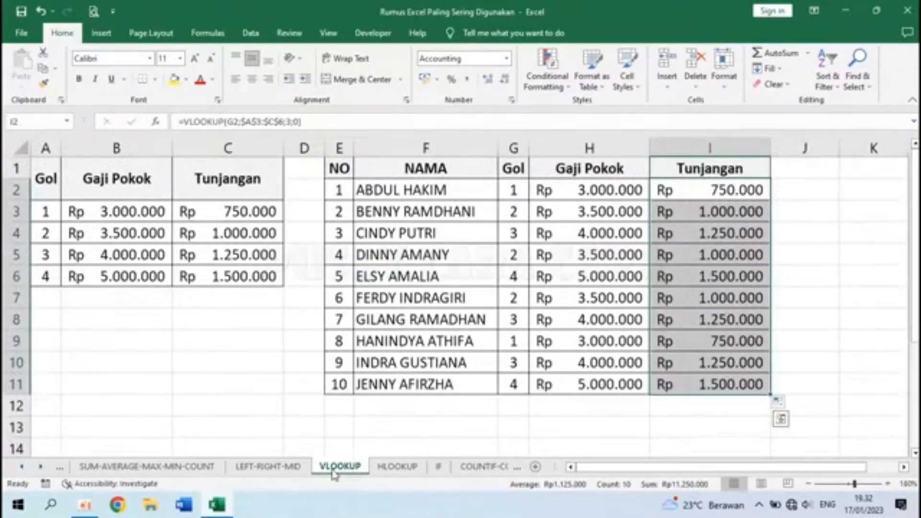
left_click(375, 472)
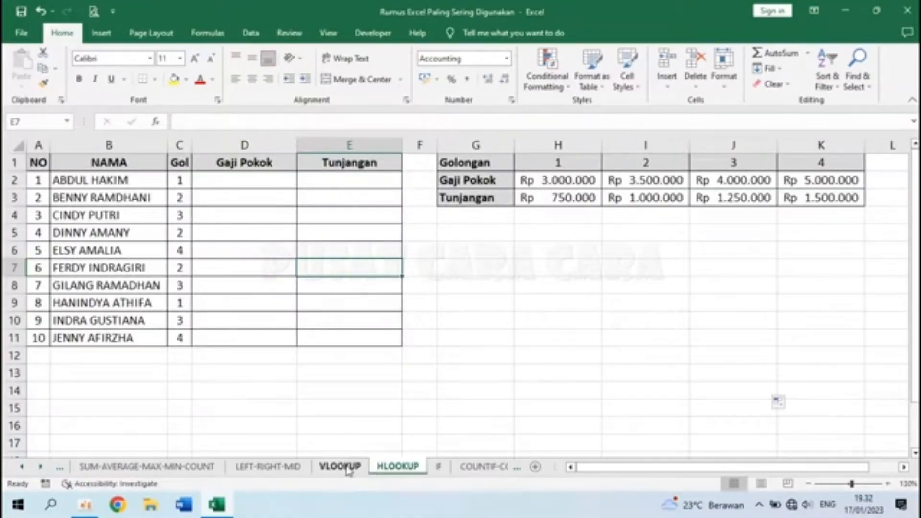
left_click(349, 470)
left_click(456, 404)
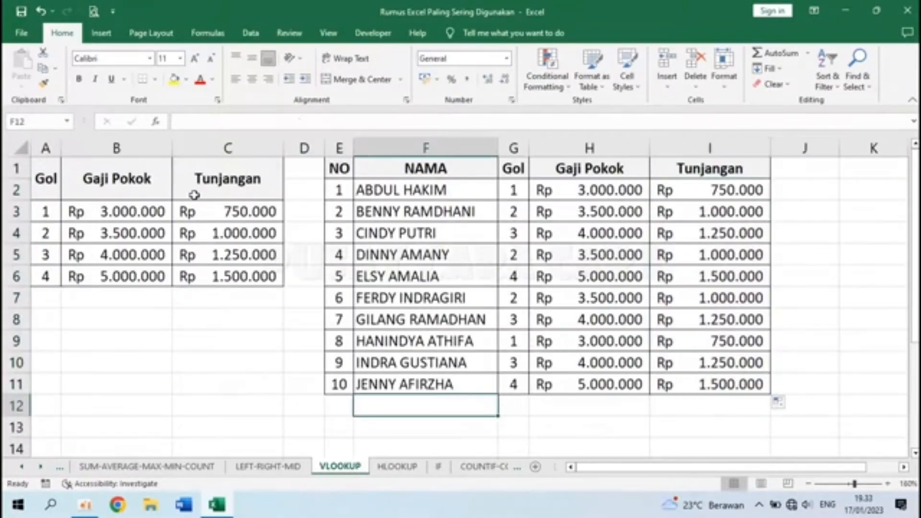
left_click(114, 147)
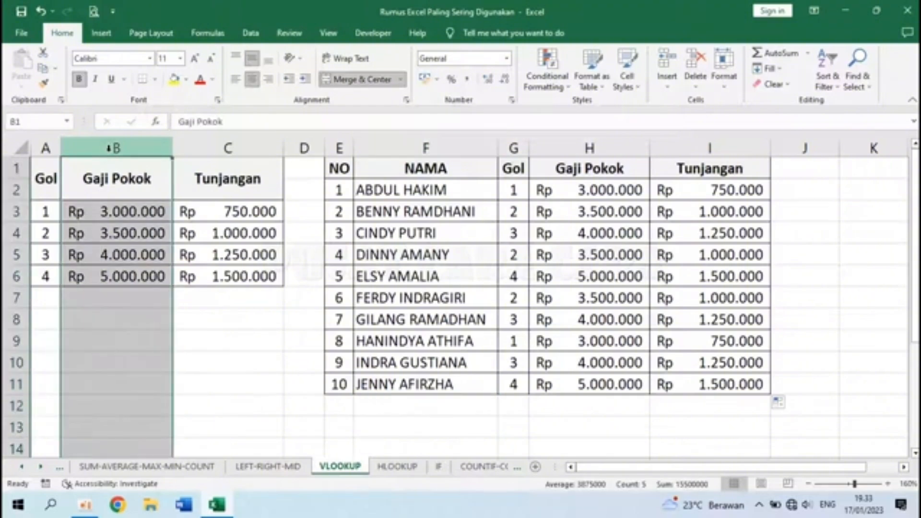
left_click(211, 149)
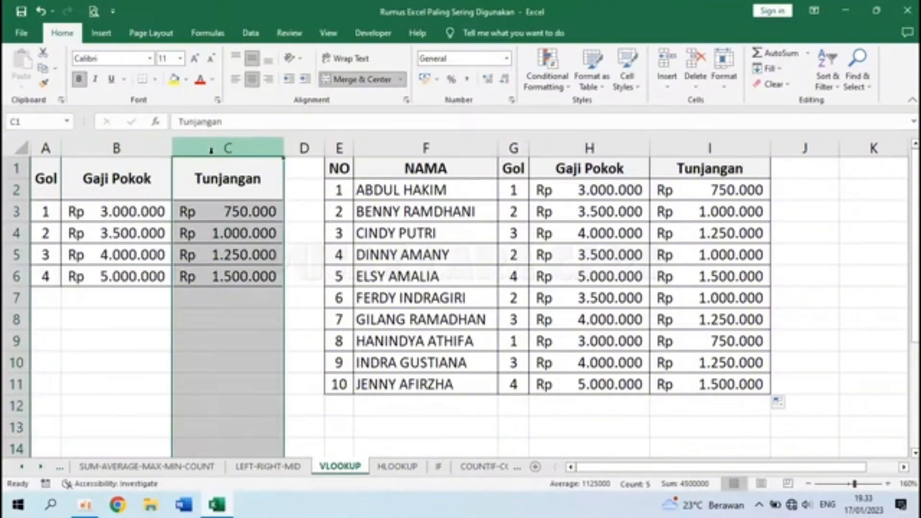
left_click(396, 468)
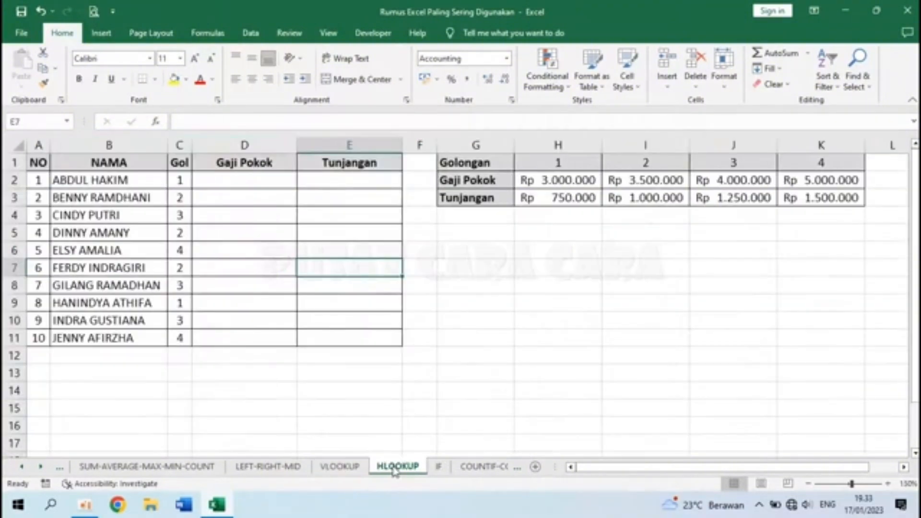
left_click(444, 181)
left_click(479, 198)
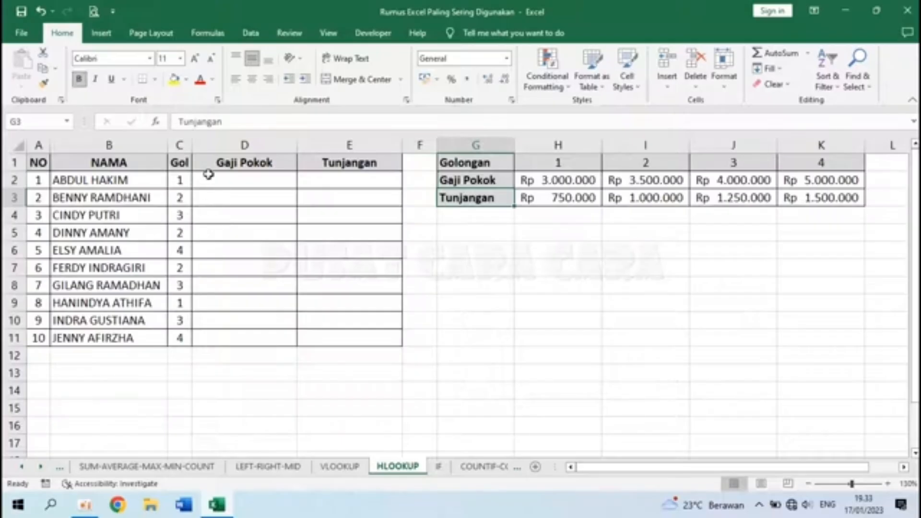
- Examine the first employee's Gol value and the matching Golongan headings in the horizontal reference table
left_click(208, 176)
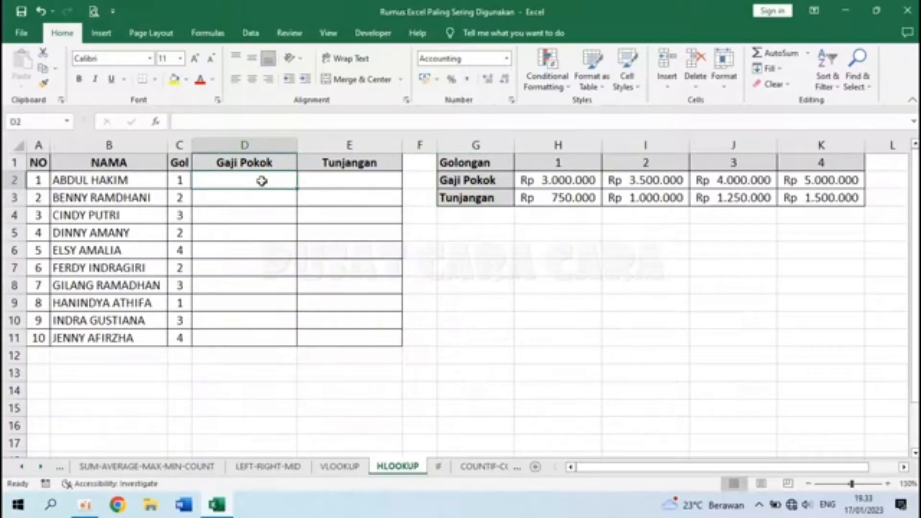
left_click(127, 180)
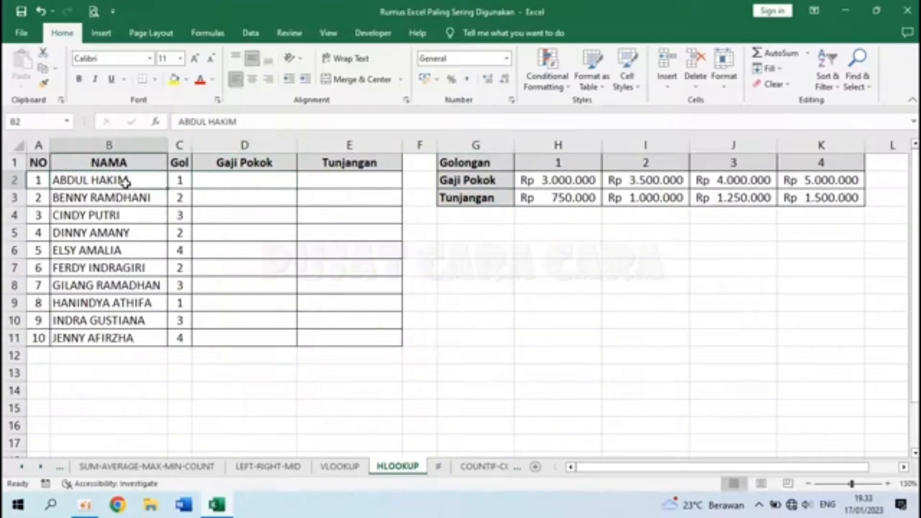
left_click(184, 182)
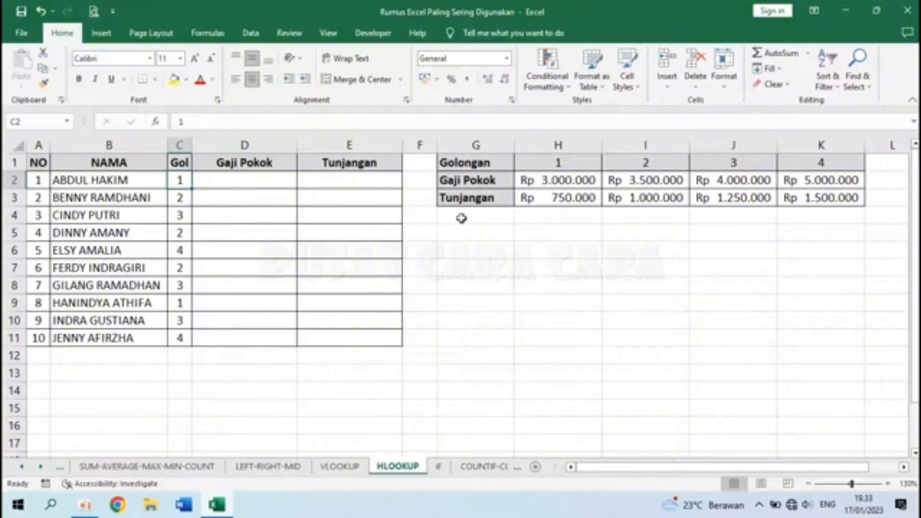
left_click_drag(549, 165, 678, 173)
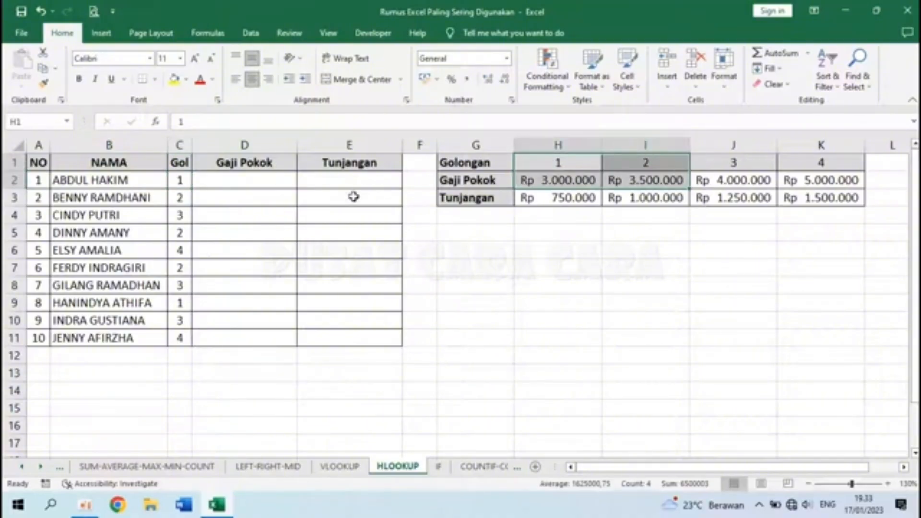
- Enter =HLOOKUP(C2;$H$1:$K$3;2;0) in D2 to look up the first employee's Gaji Pokok
left_click(239, 180)
scroll(239, 180, "up", 2)
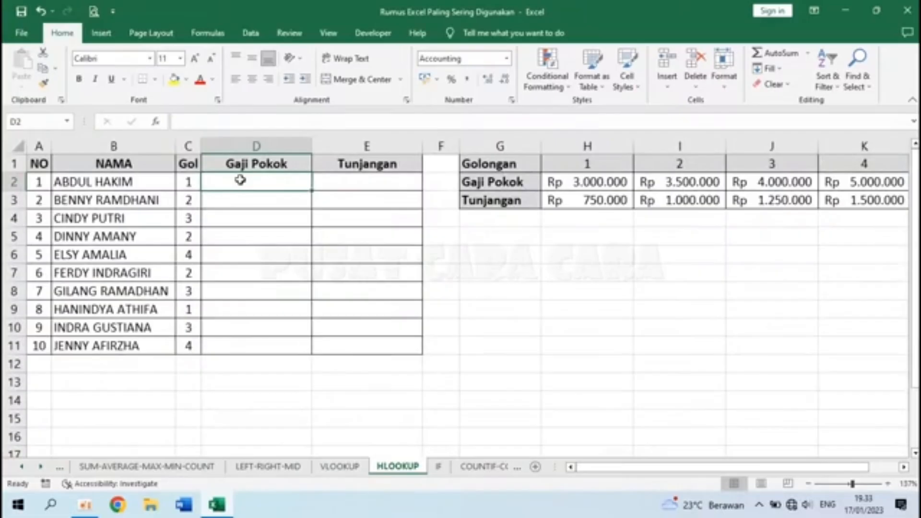
type("=H")
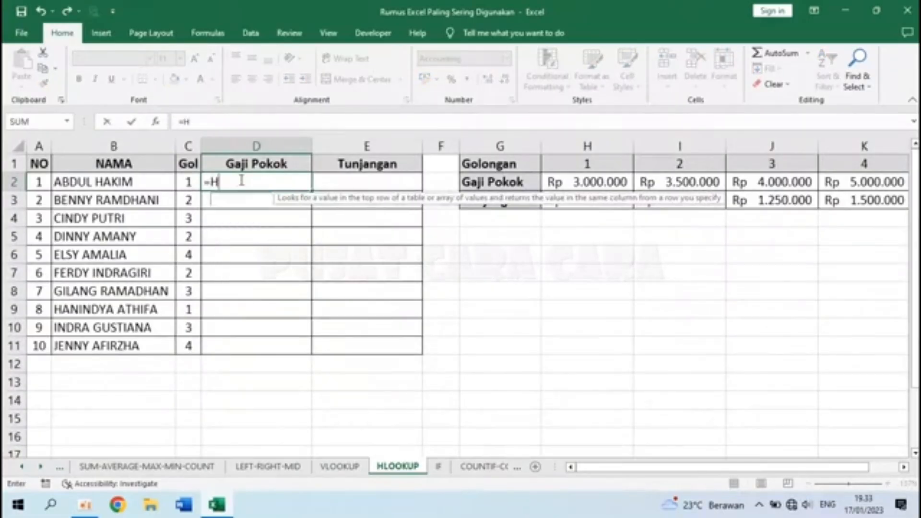
type("LOOKUP(")
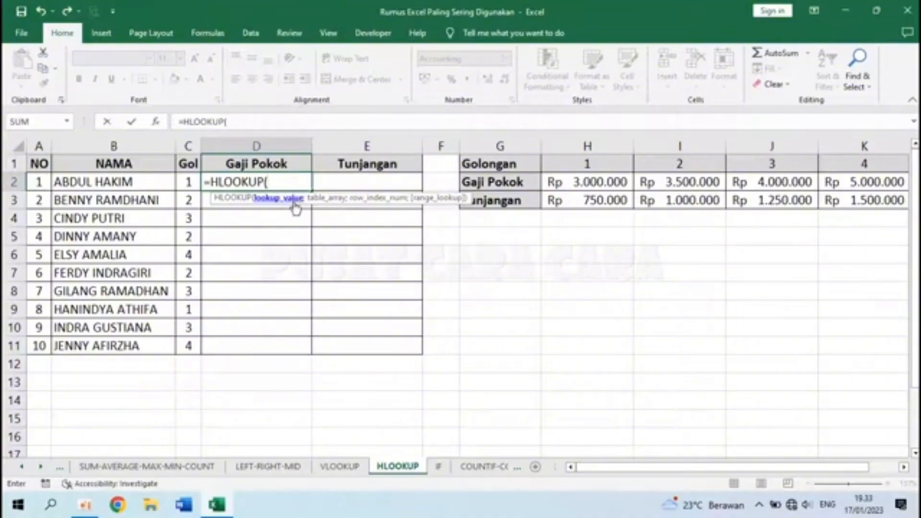
left_click(189, 181)
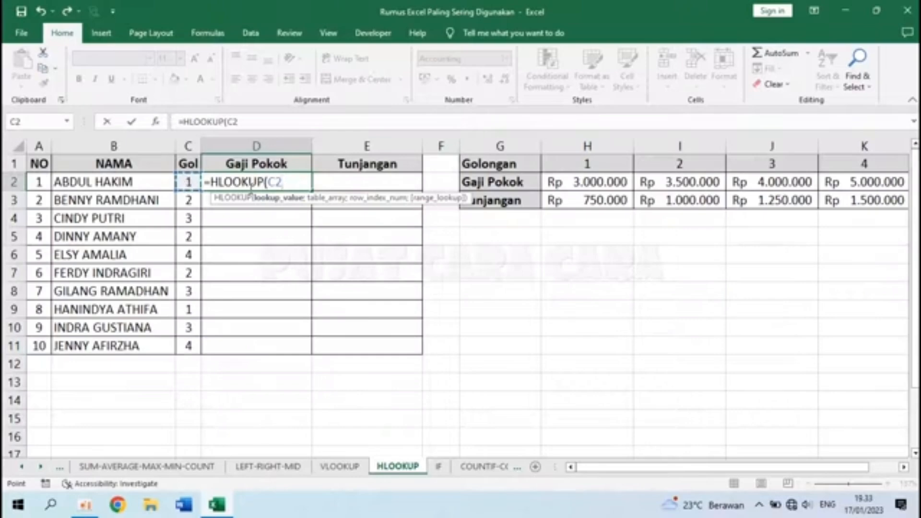
type(";")
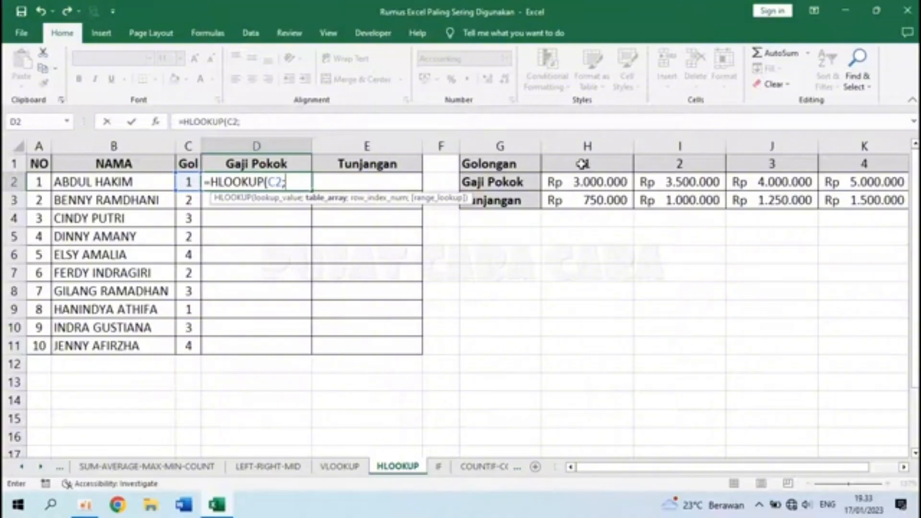
left_click_drag(582, 163, 739, 182)
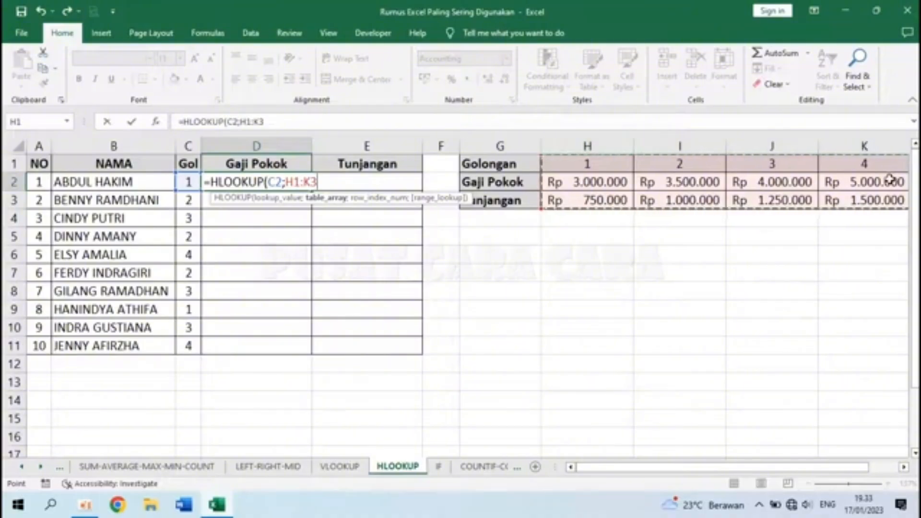
key("F4")
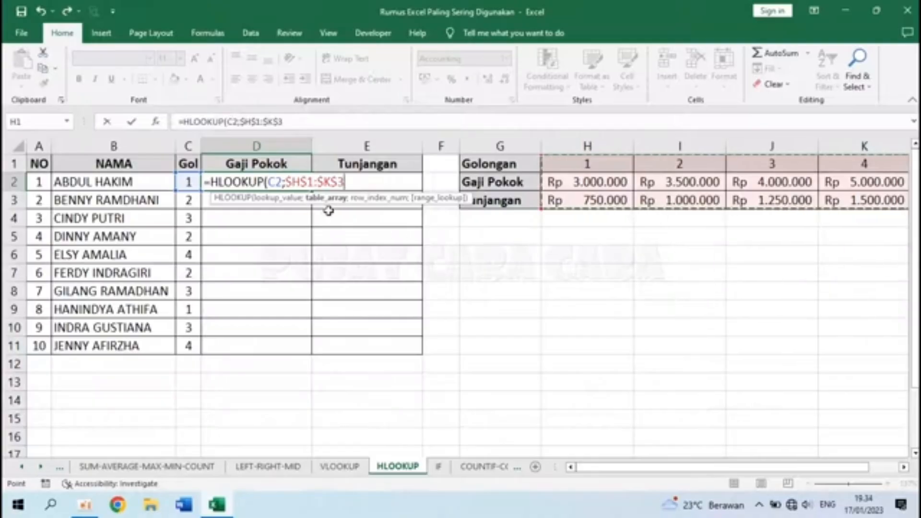
type(";2")
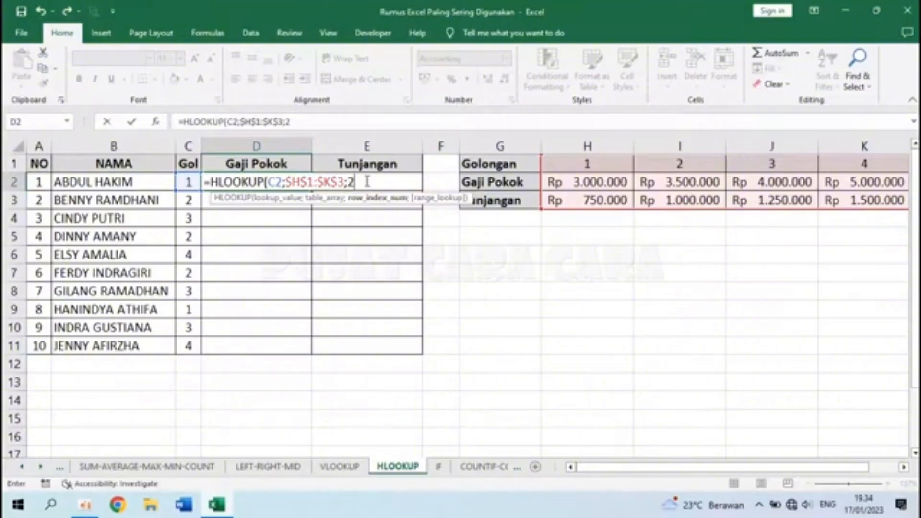
type(";")
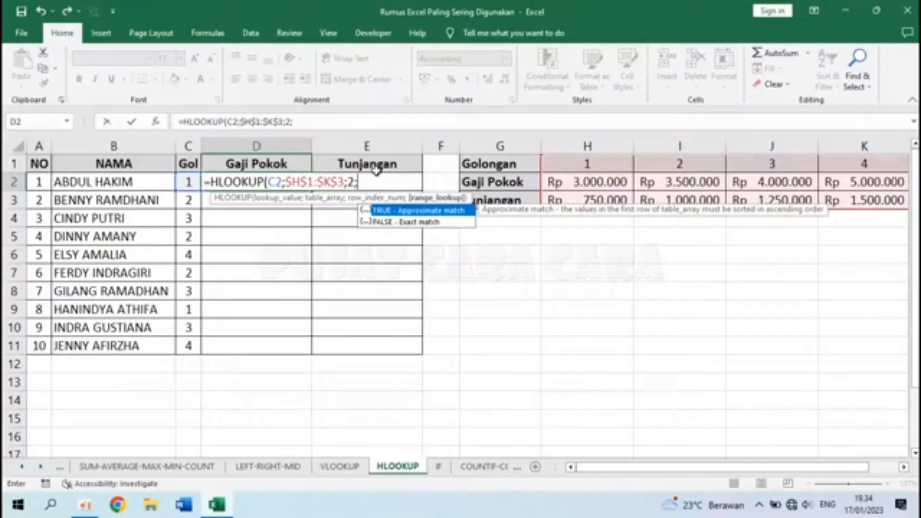
type("0)")
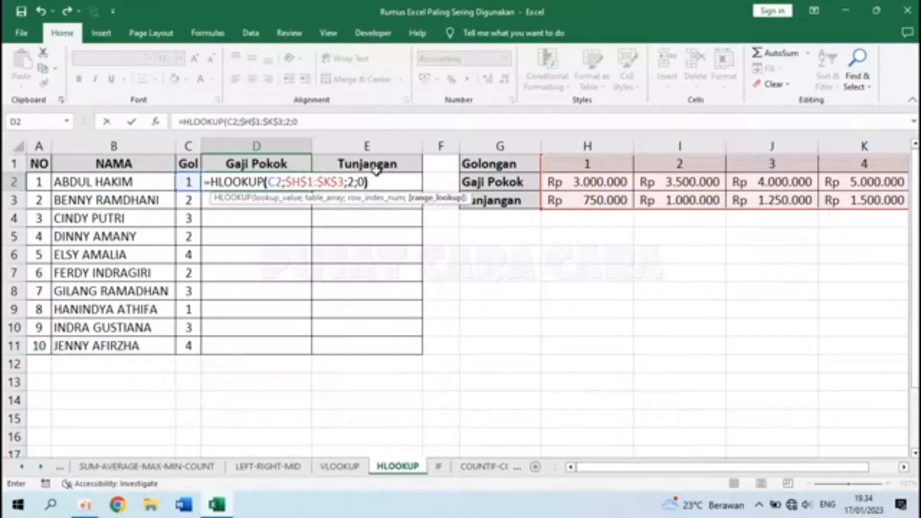
key("Return")
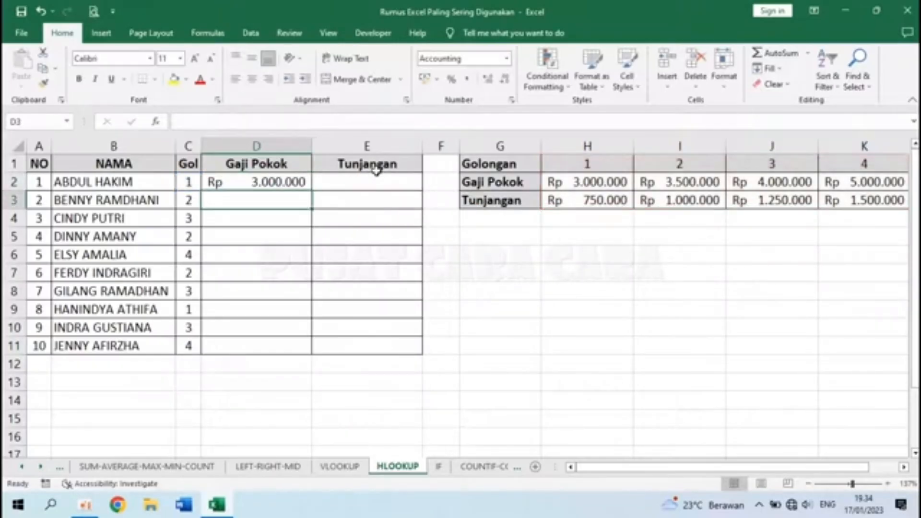
- Review the lookup value and the table array in D2's HLOOKUP formula
double_click(289, 181)
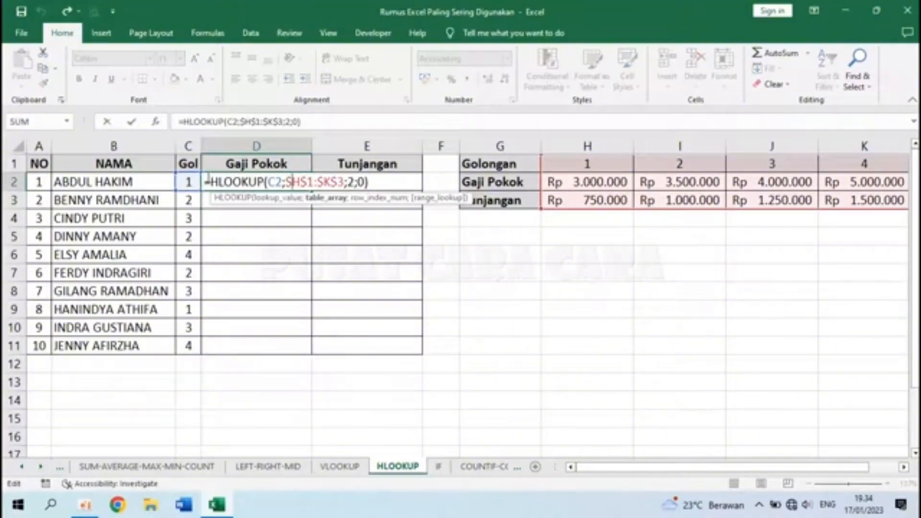
left_click_drag(206, 178, 281, 181)
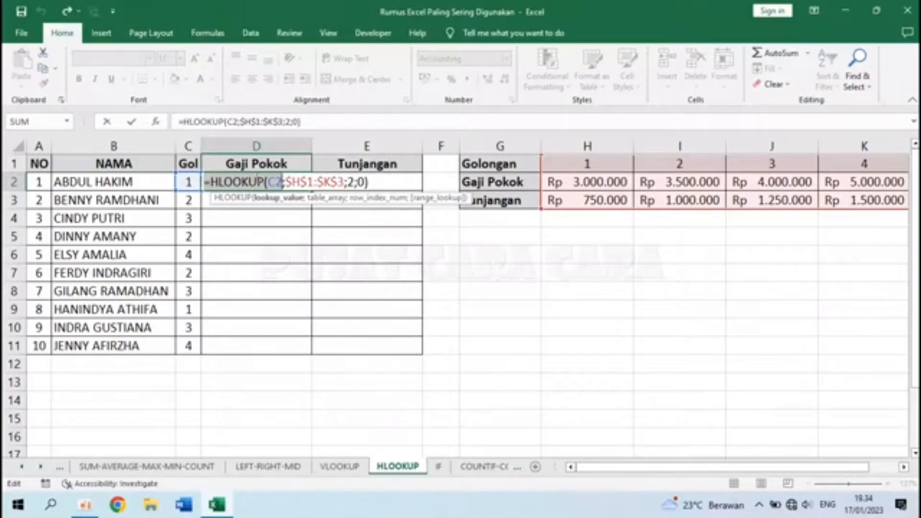
left_click_drag(286, 182, 344, 181)
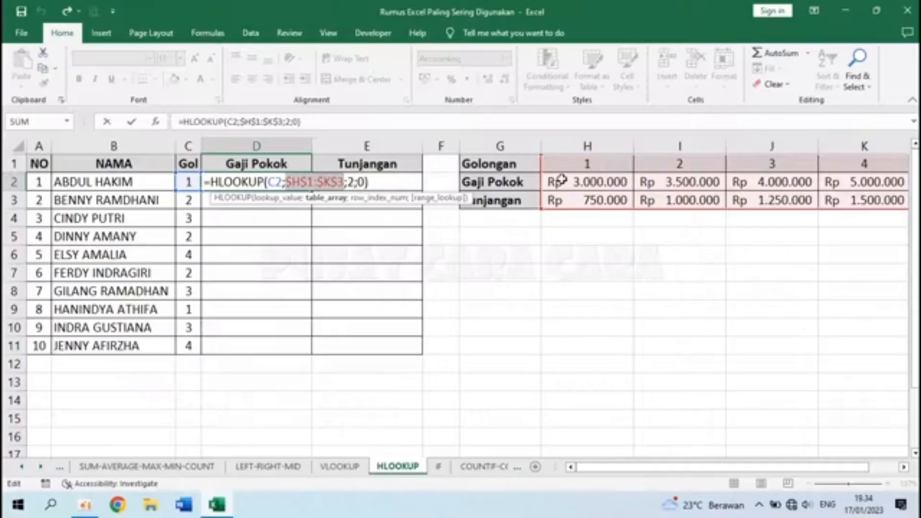
key("Return")
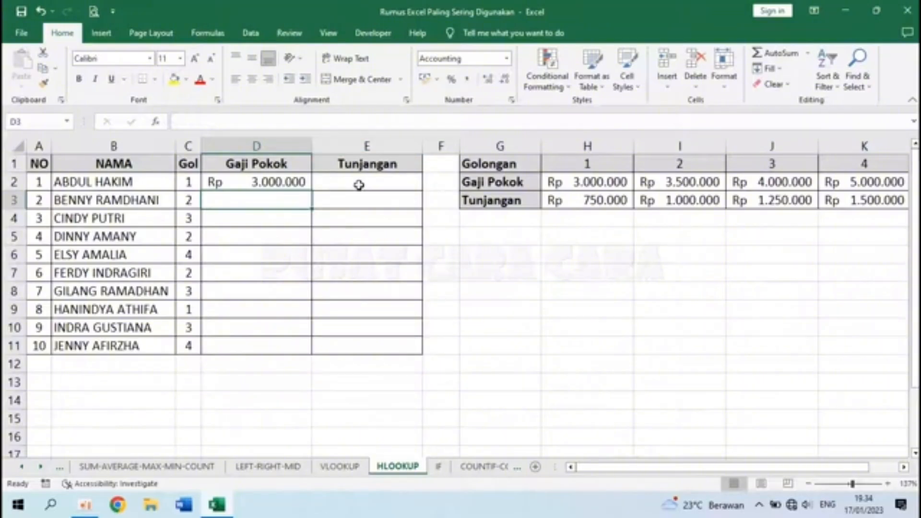
- Enter =HLOOKUP(C2;$H$1:$K$3;3;0) in E2 to look up the first employee's Tunjangan
left_click(360, 184)
type("=")
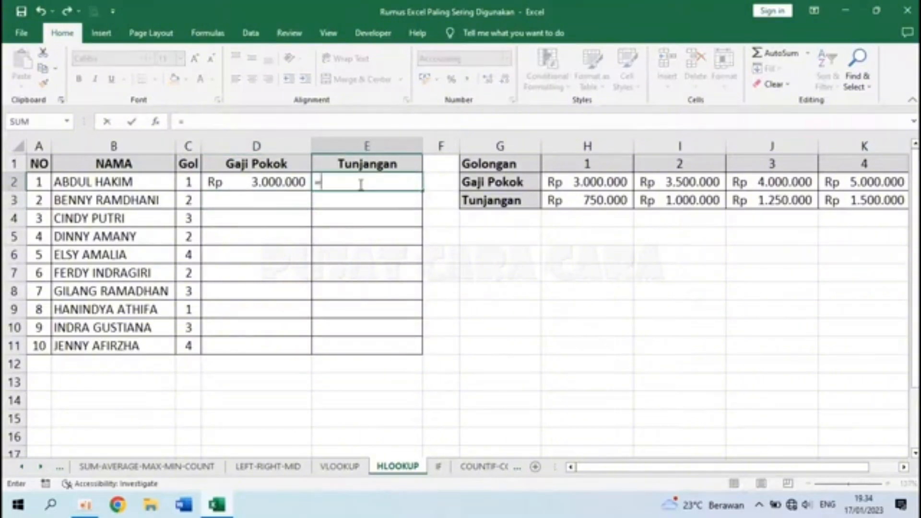
type("HLOOKUP(")
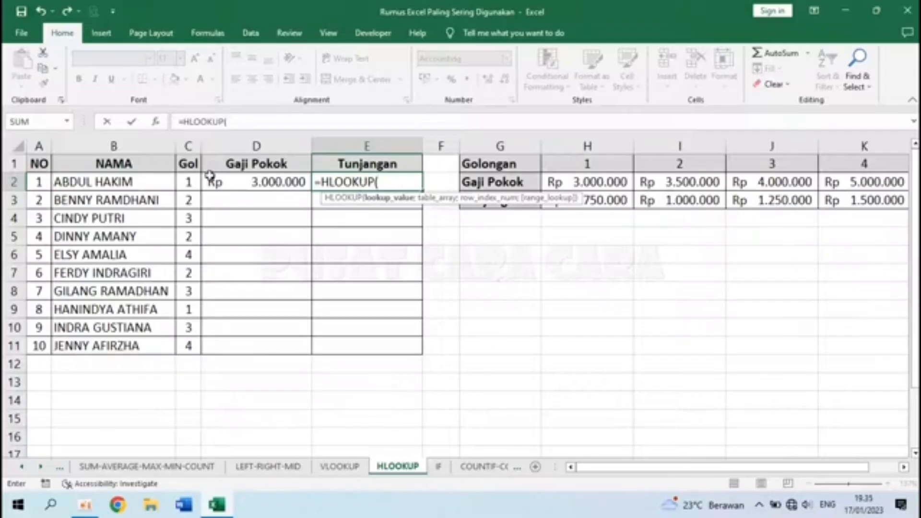
left_click(192, 181)
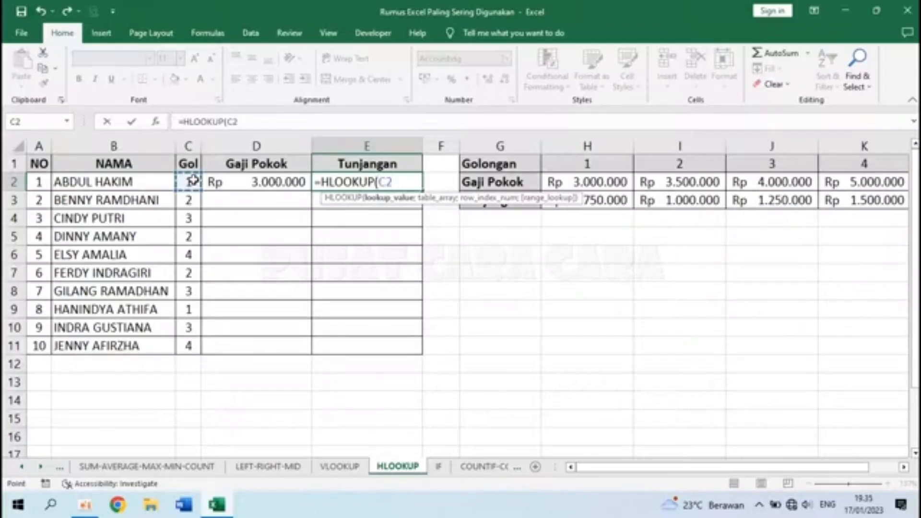
type(";")
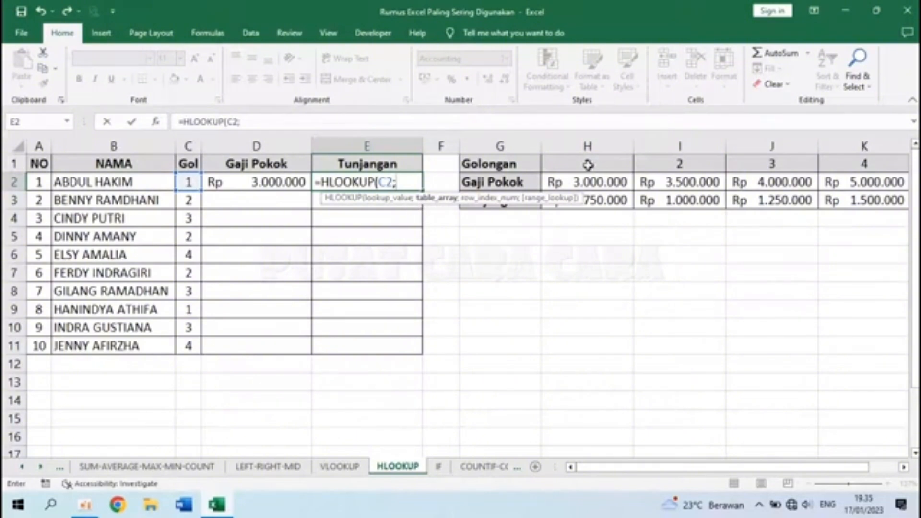
left_click_drag(586, 164, 822, 193)
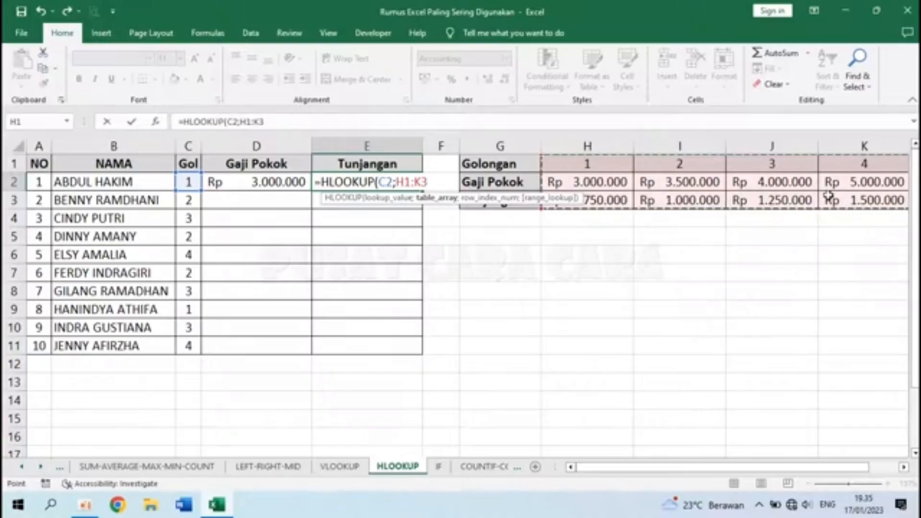
key("F4")
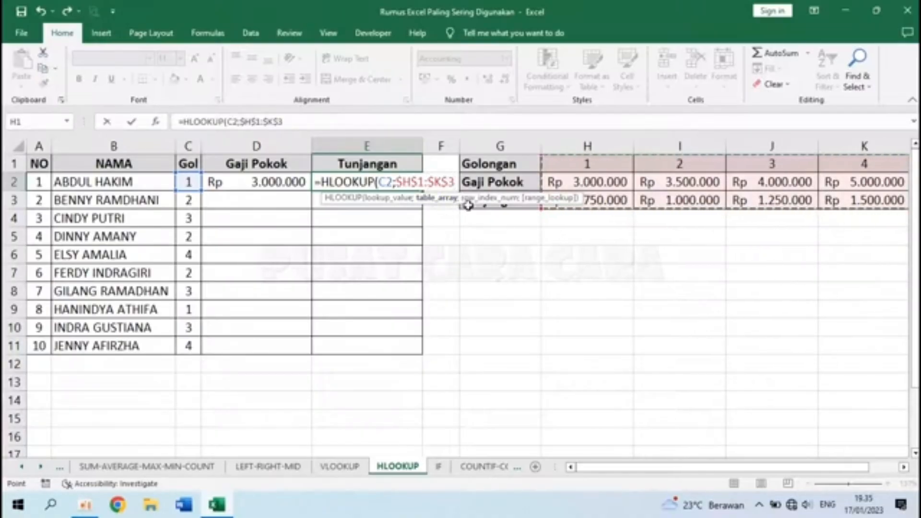
type(";3")
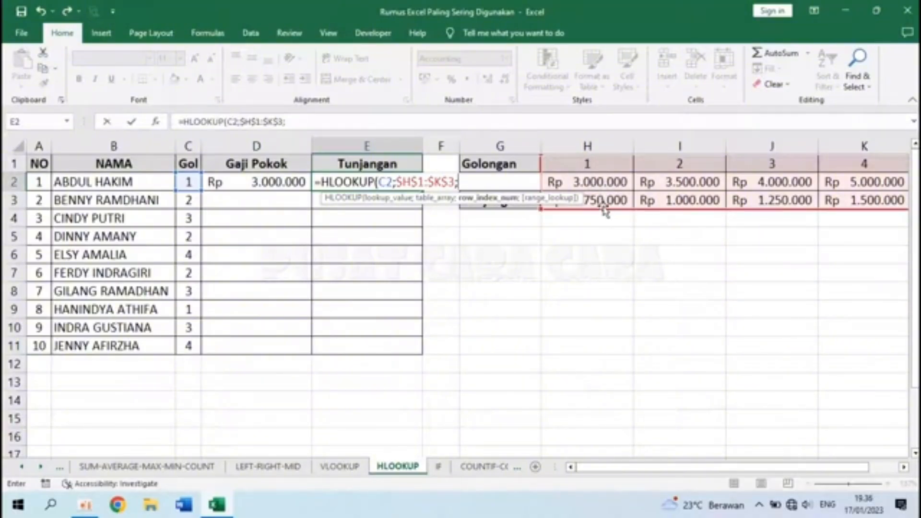
left_click(471, 183)
type(";")
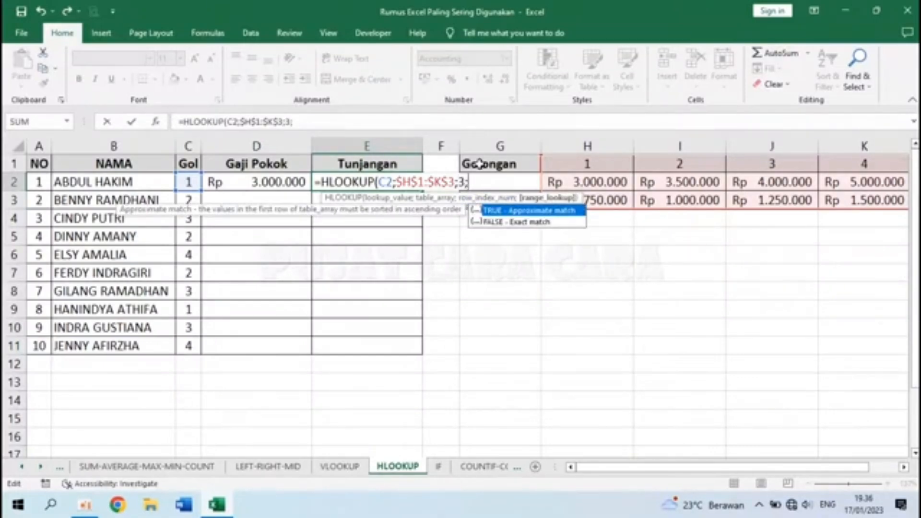
type("0)")
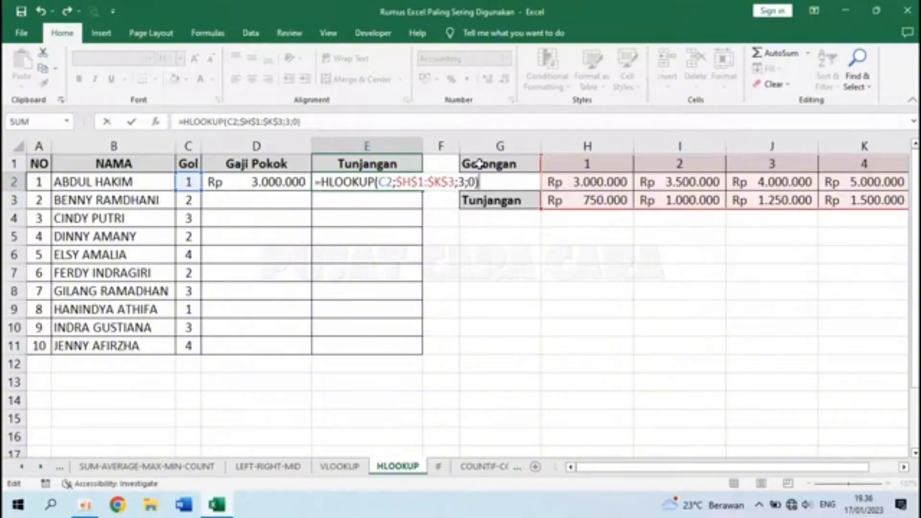
key("Return")
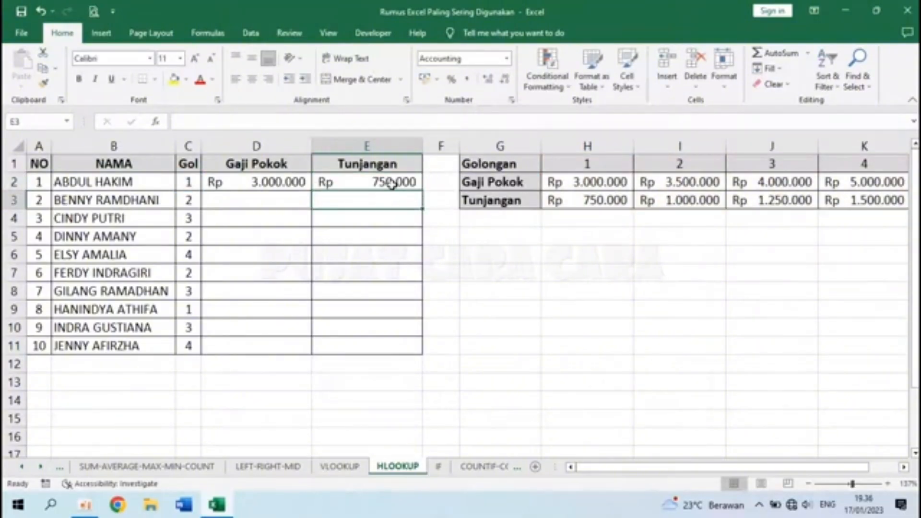
- Review the lookup value, table array and row index in E2's HLOOKUP, and fill D2:E2 down to row 11
double_click(375, 183)
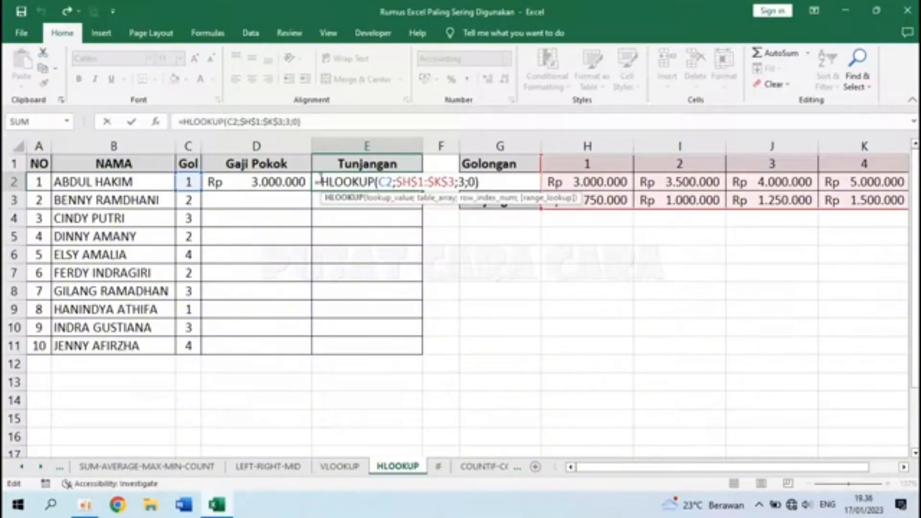
left_click_drag(323, 180, 392, 182)
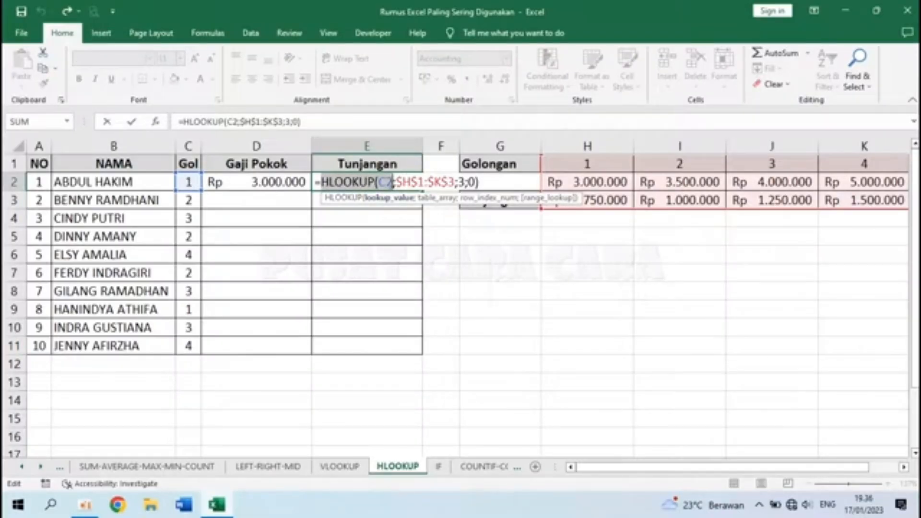
left_click_drag(395, 181, 456, 183)
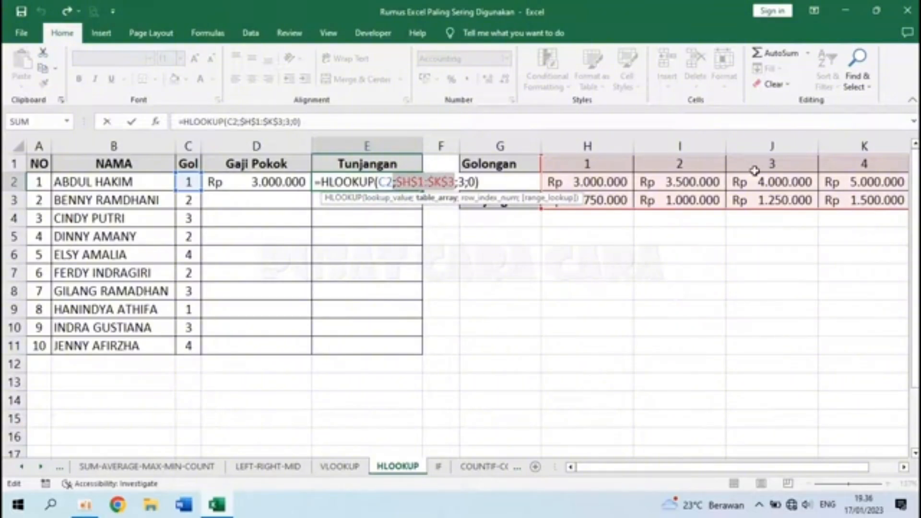
left_click(460, 183)
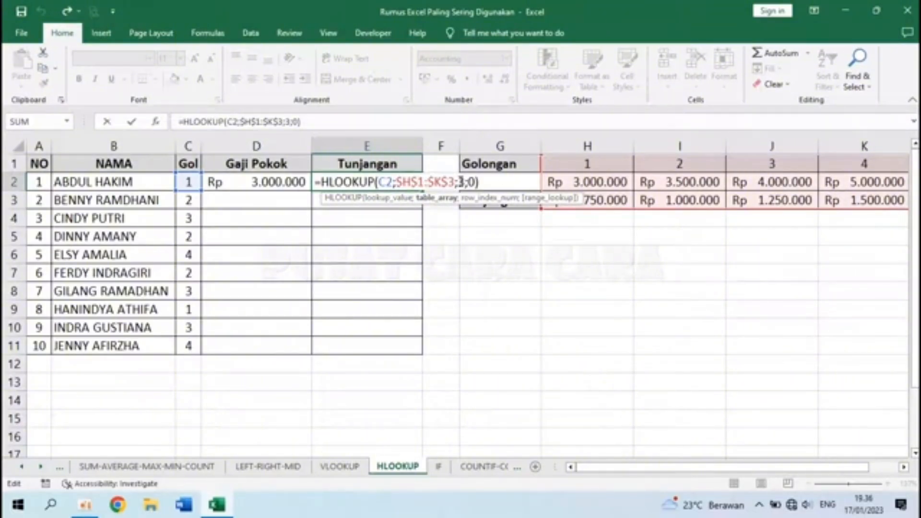
left_click(463, 182)
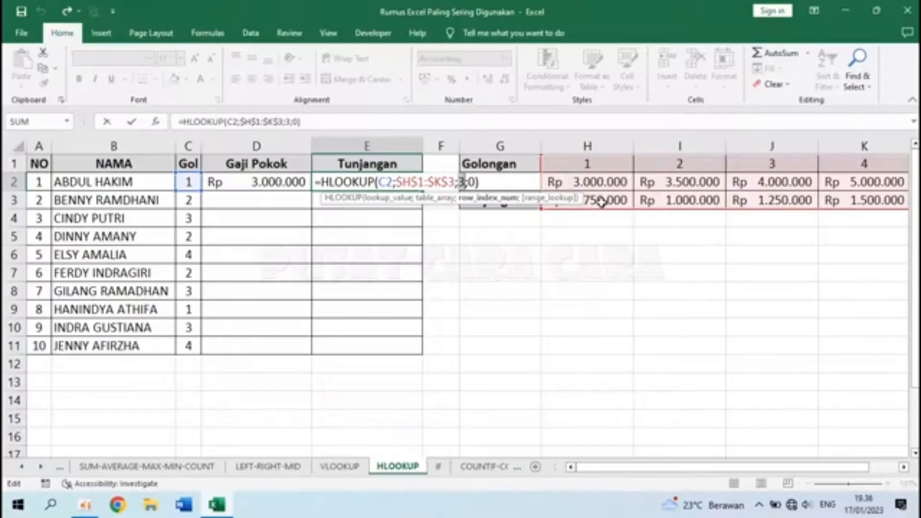
key("Return")
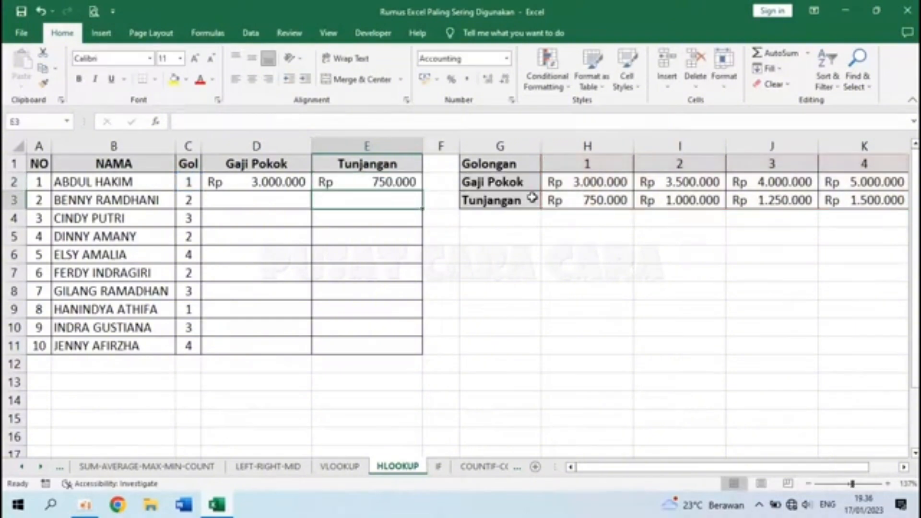
left_click_drag(295, 182, 355, 179)
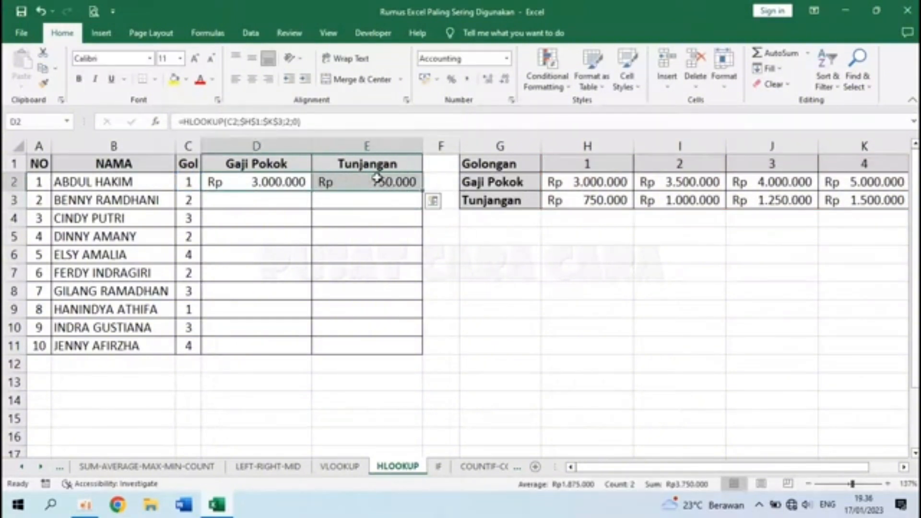
left_click_drag(421, 189, 421, 352)
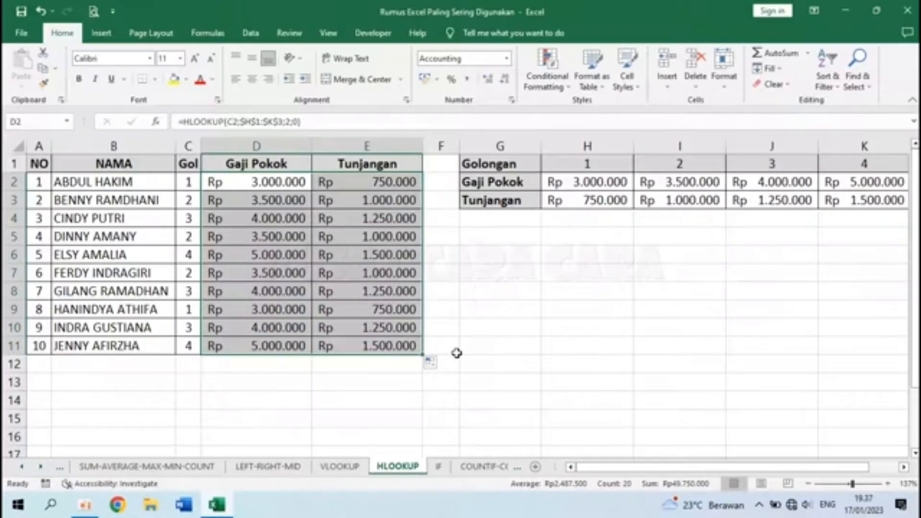
- Open the IF sheet and inspect the empty DISKON 3% cell and the JUMLAH values of Pensil Warna and Spidol Warna
left_click(439, 466)
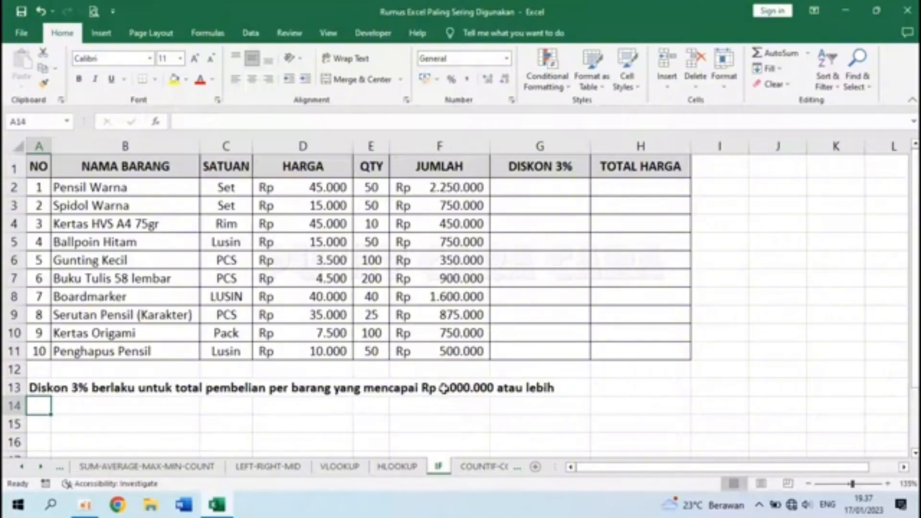
left_click(544, 187)
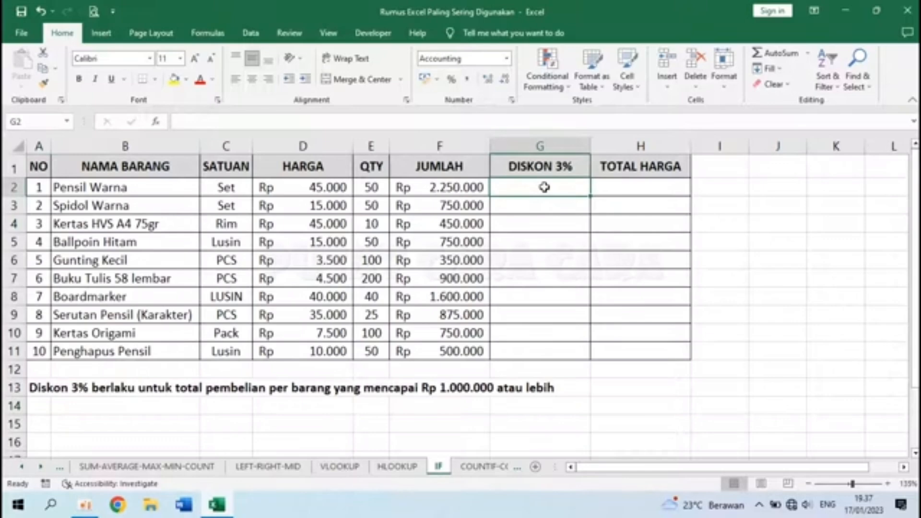
left_click(456, 188)
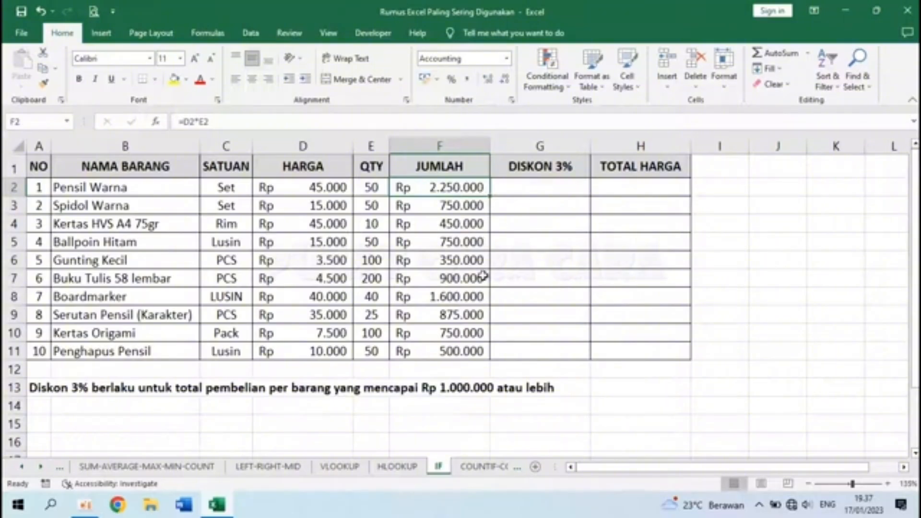
left_click(451, 206)
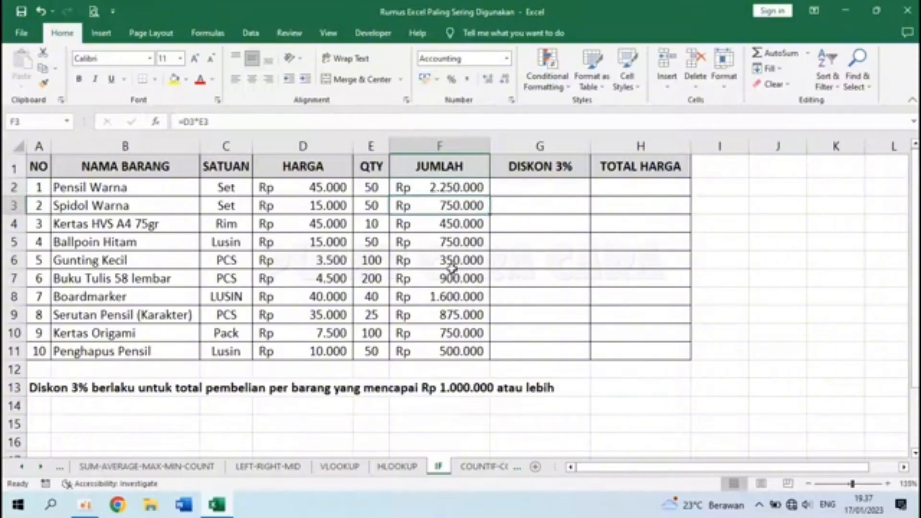
- Begin an IF formula in G2 with the logical test F2>=1000000, ready for the value-if-true argument
left_click(535, 191)
type("=")
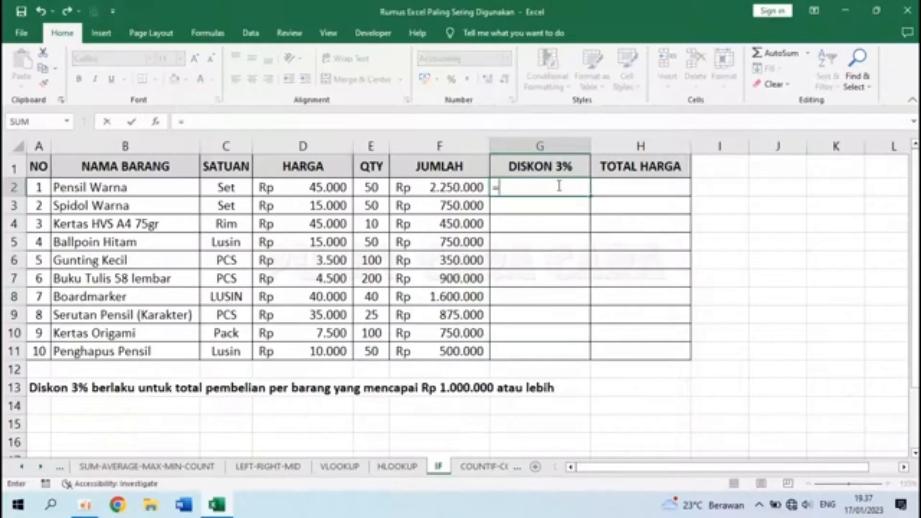
type("IF")
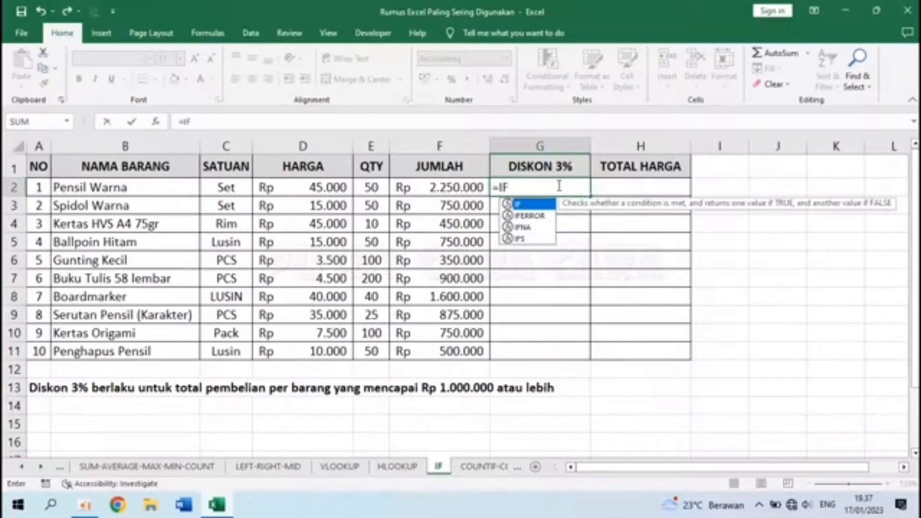
type("(")
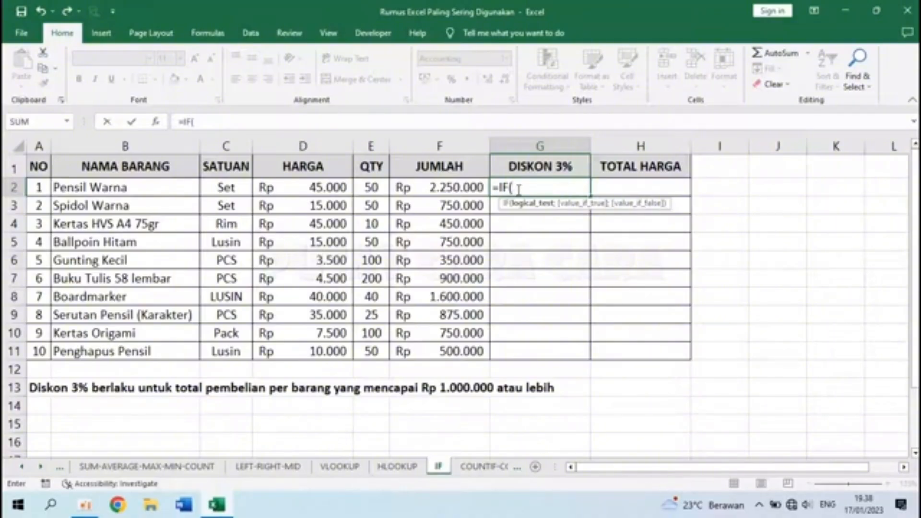
left_click(456, 187)
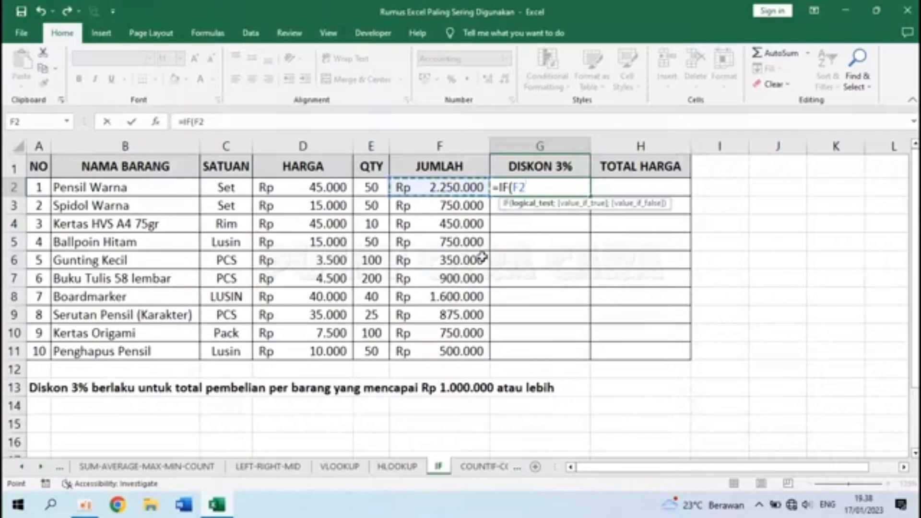
type(">=")
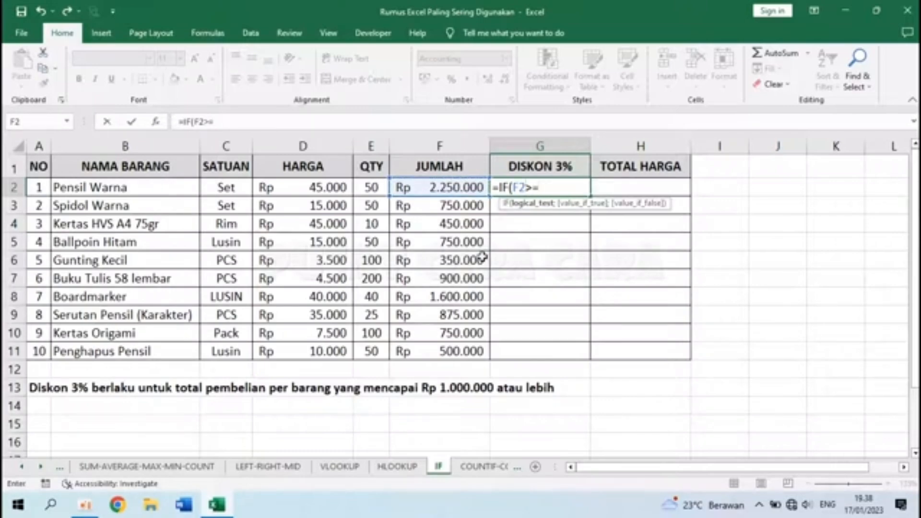
type("1000000")
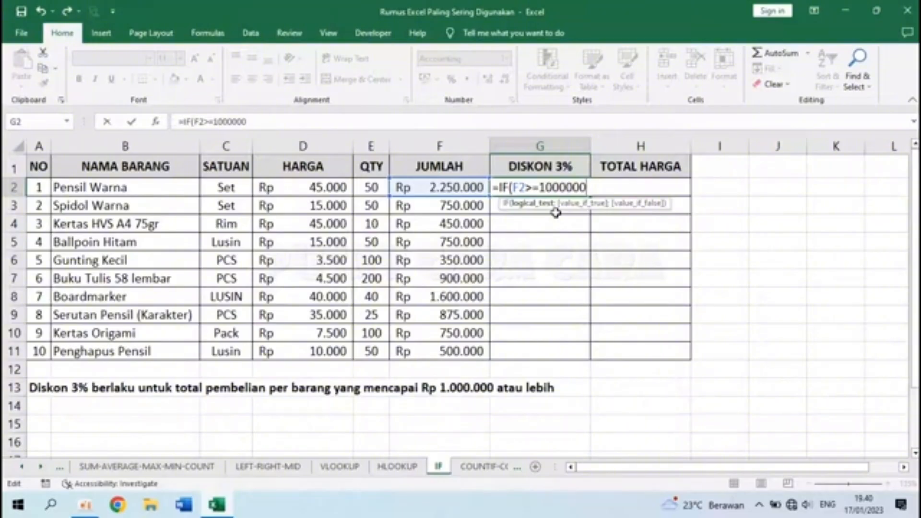
type(";")
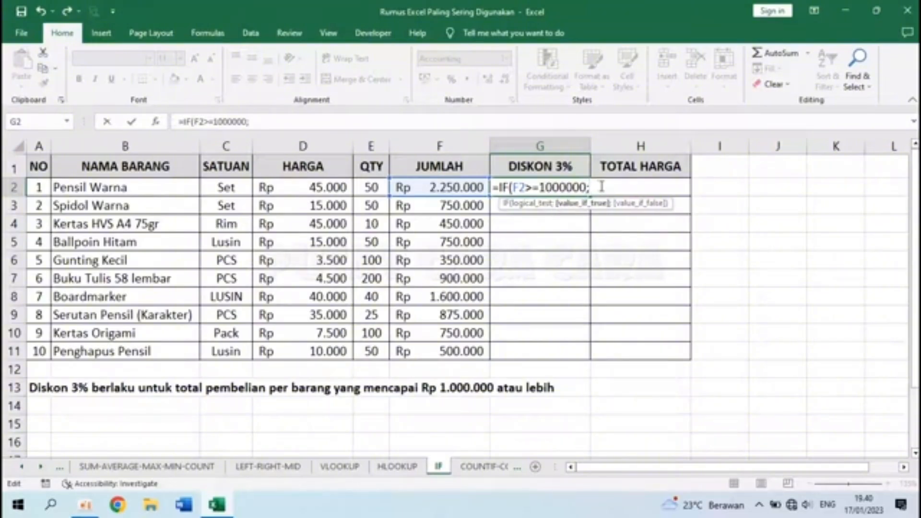
- Complete G2's IF formula with 3%*F2 as the value if true and 0 as the value if false
left_click_drag(511, 187, 579, 187)
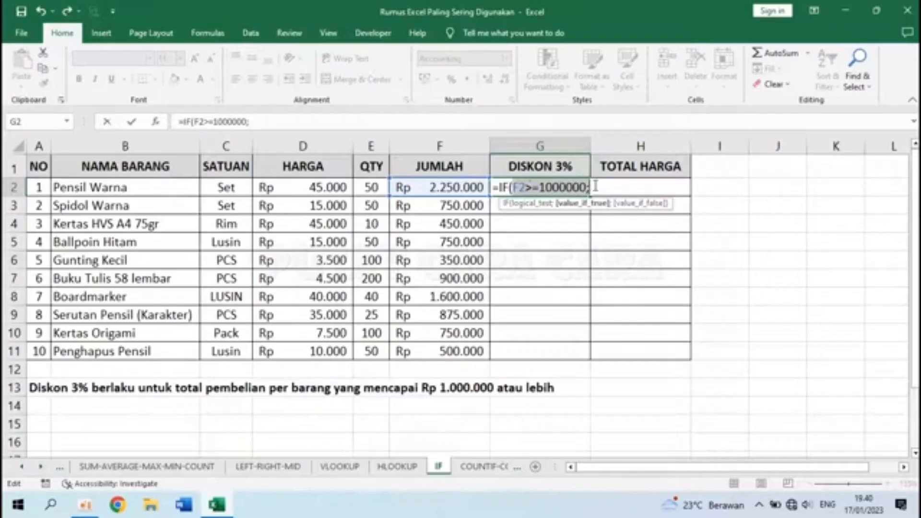
left_click(595, 186)
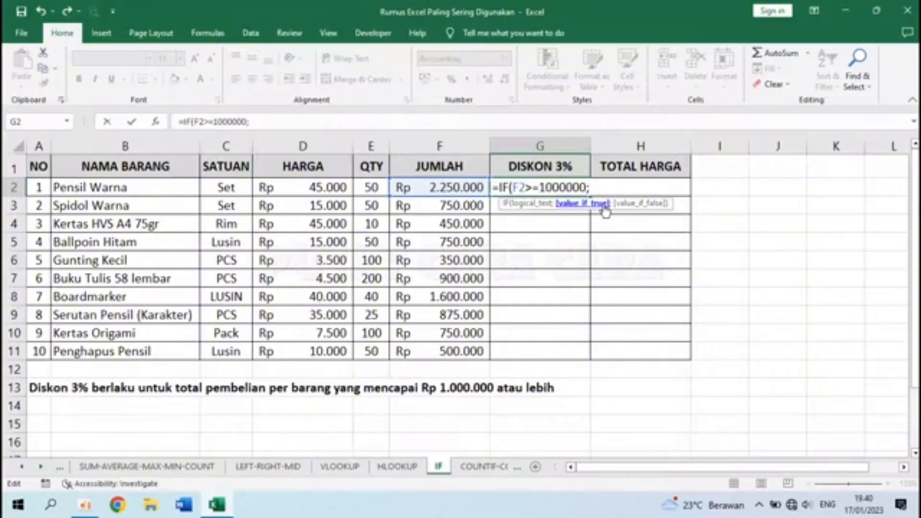
type("3%*")
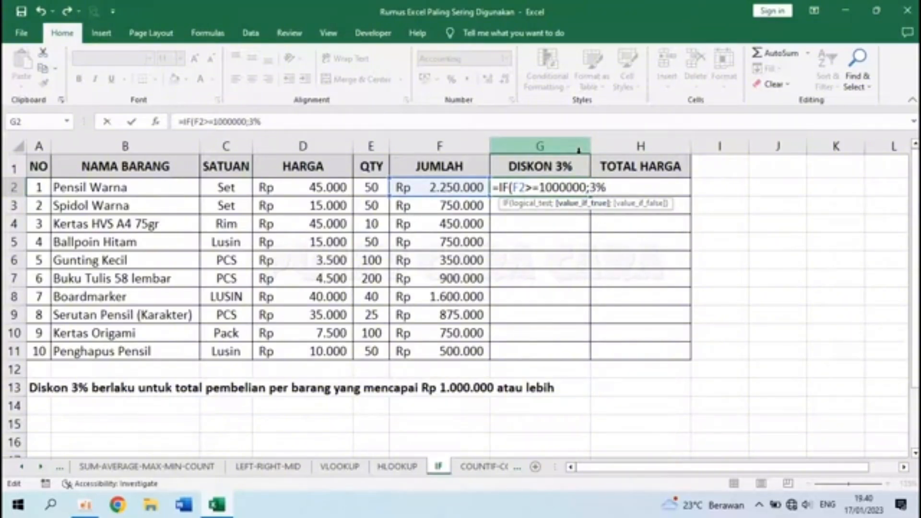
left_click(456, 186)
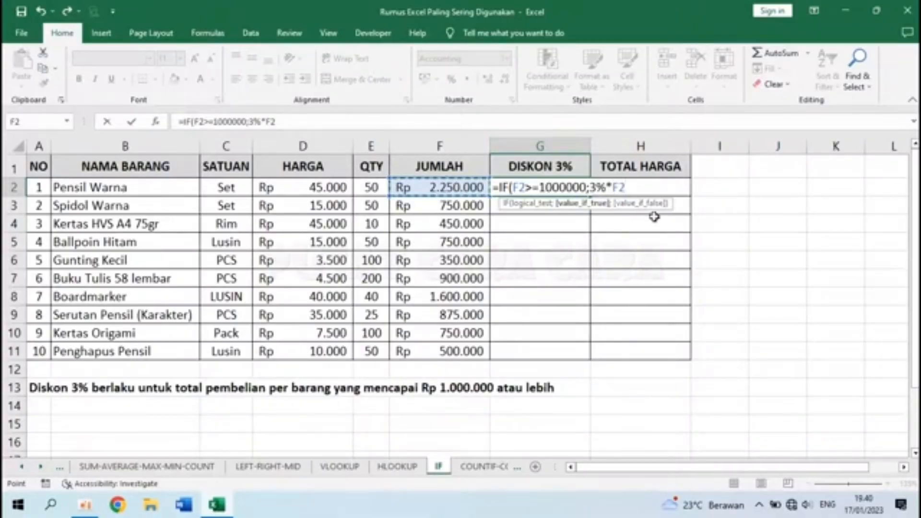
left_click_drag(590, 187, 620, 187)
left_click(632, 187)
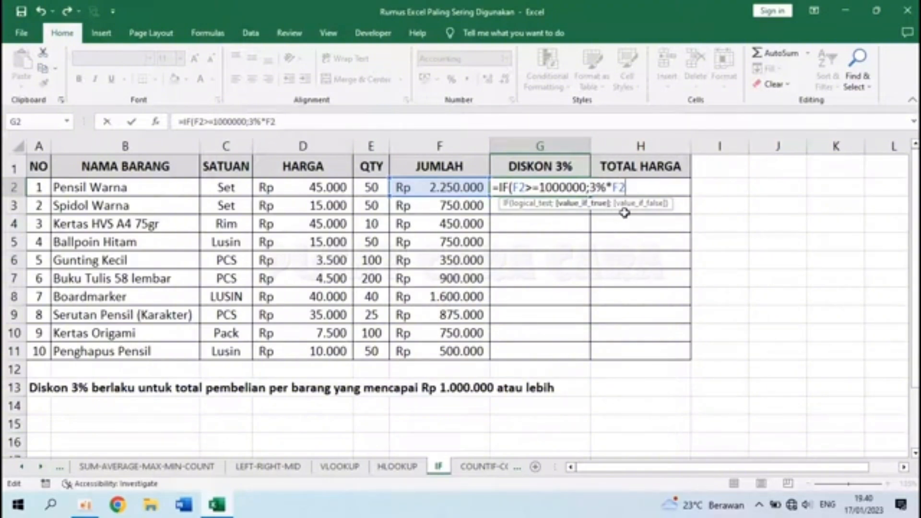
type(";")
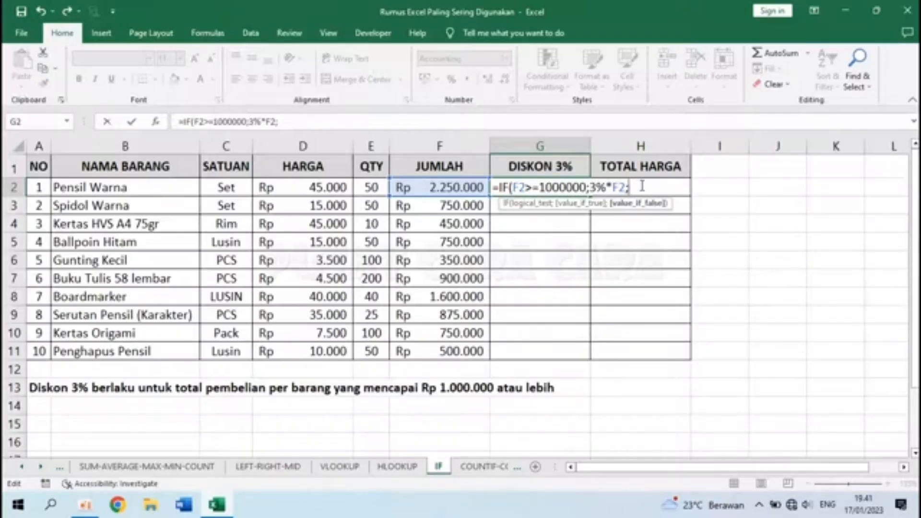
type("0)")
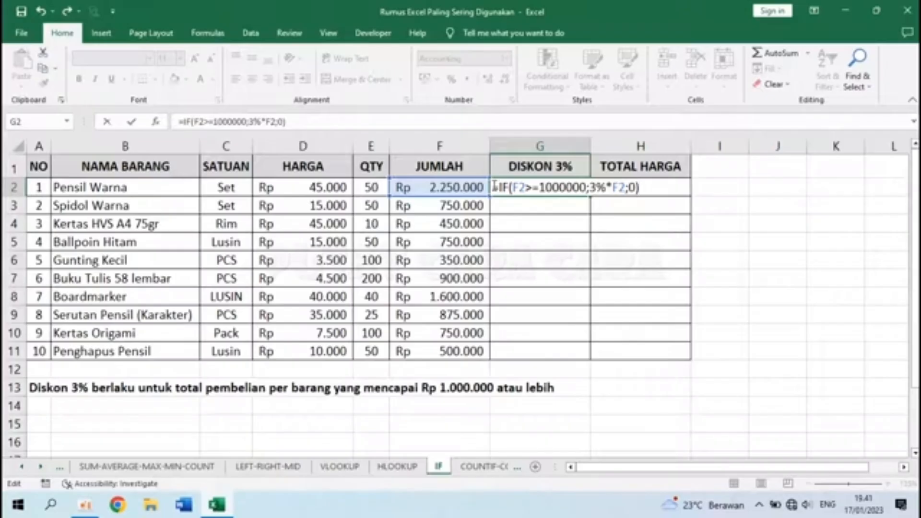
- Review the logical test, value-if-true and value-if-false arguments of G2's IF formula, and commit the formula
left_click_drag(494, 186, 625, 187)
left_click(588, 187)
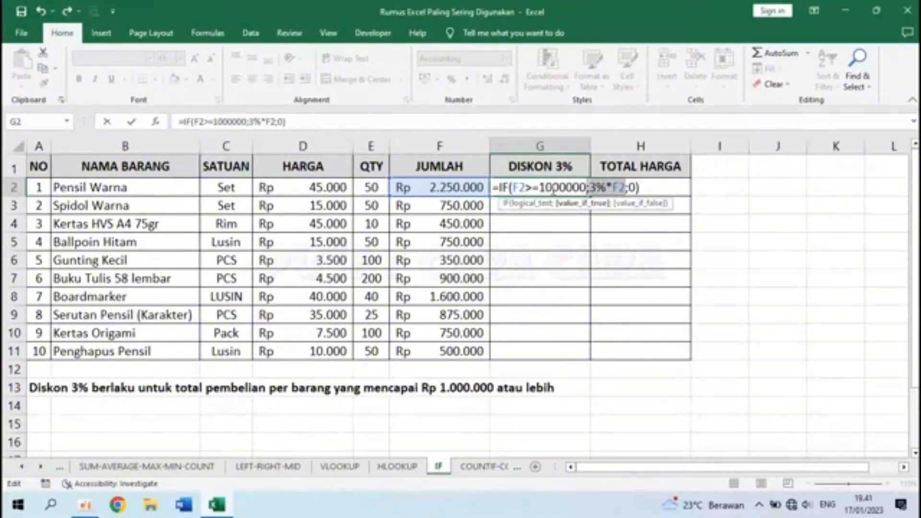
left_click(629, 187)
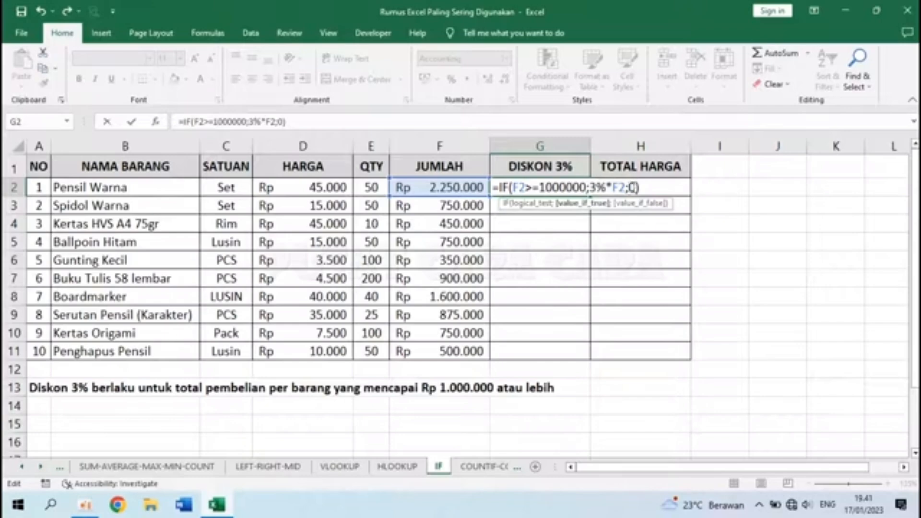
double_click(632, 187)
left_click(637, 187)
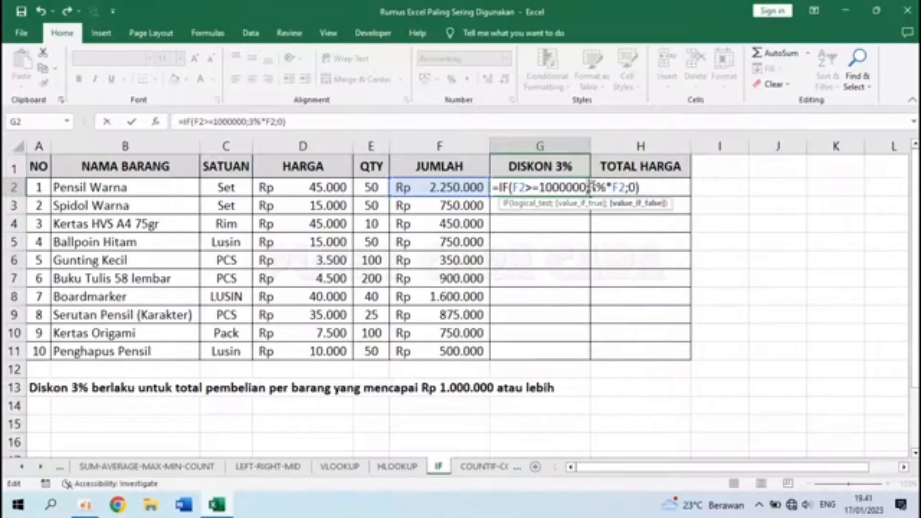
left_click(593, 186)
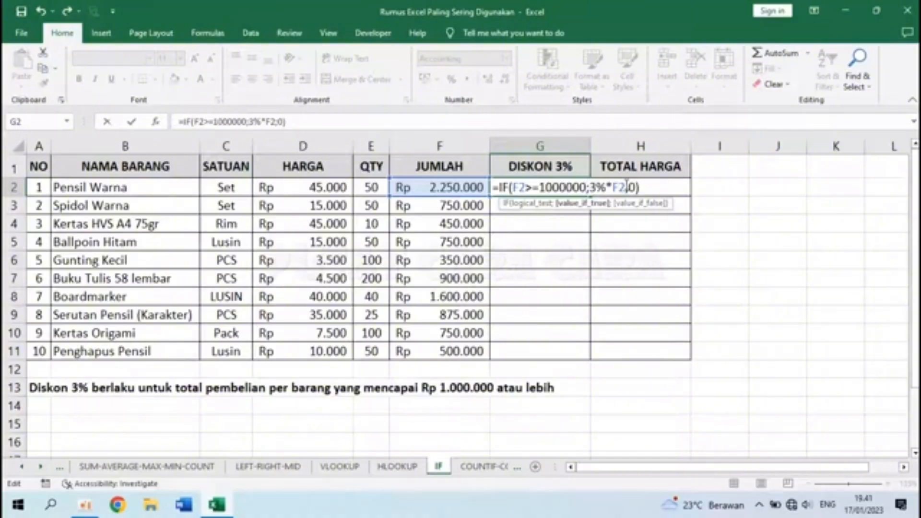
left_click(629, 186)
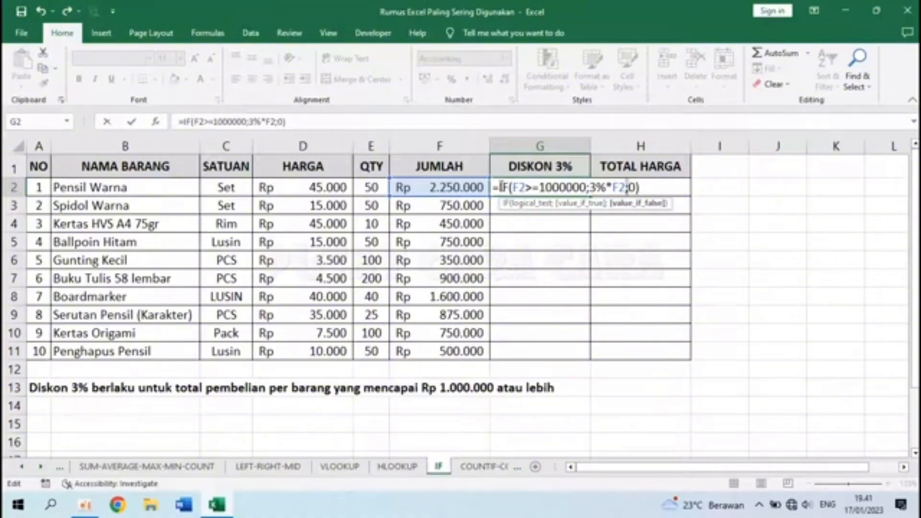
left_click_drag(512, 187, 643, 187)
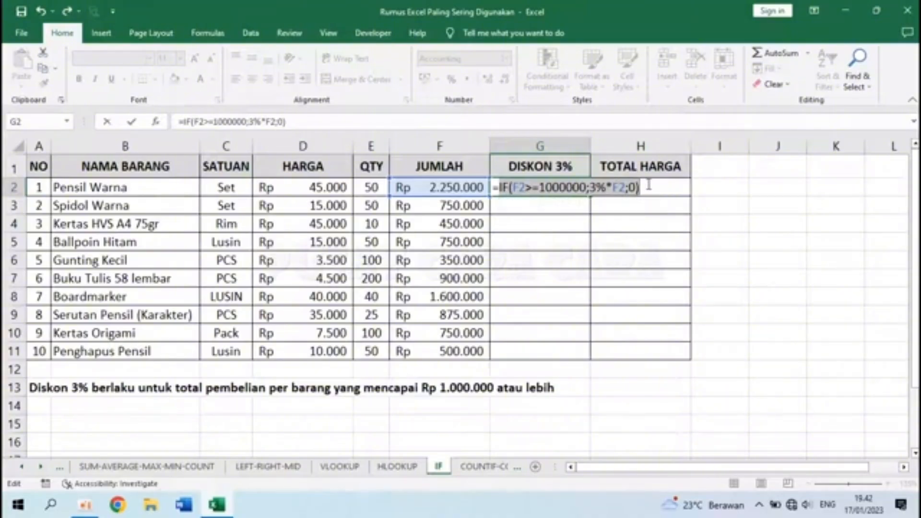
left_click(647, 188)
key("Return")
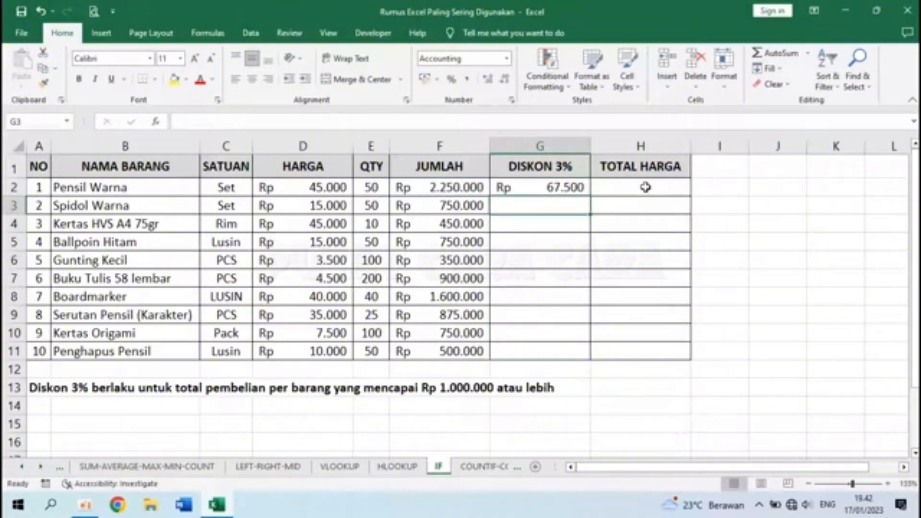
- Fill the DISKON 3% formula from G2 down to row 11 and compare Boardmarker's JUMLAH with its discount
left_click(569, 190)
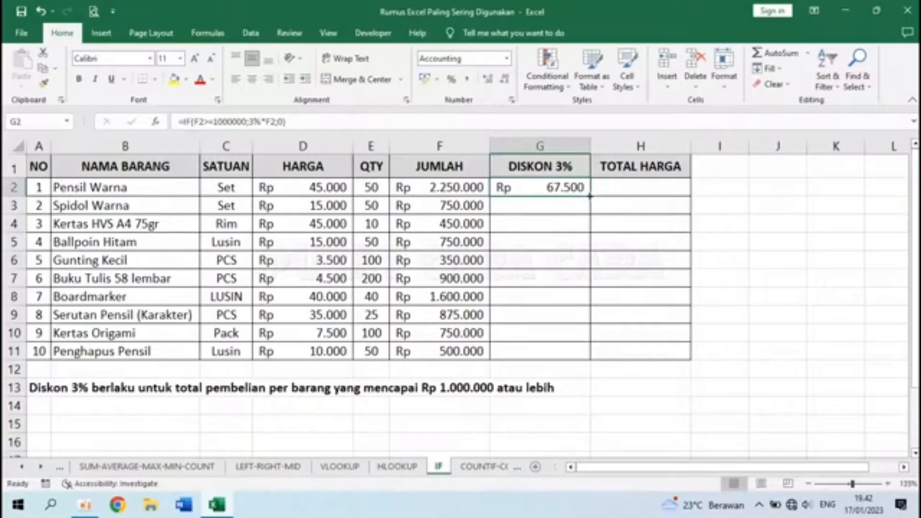
left_click_drag(590, 196, 595, 355)
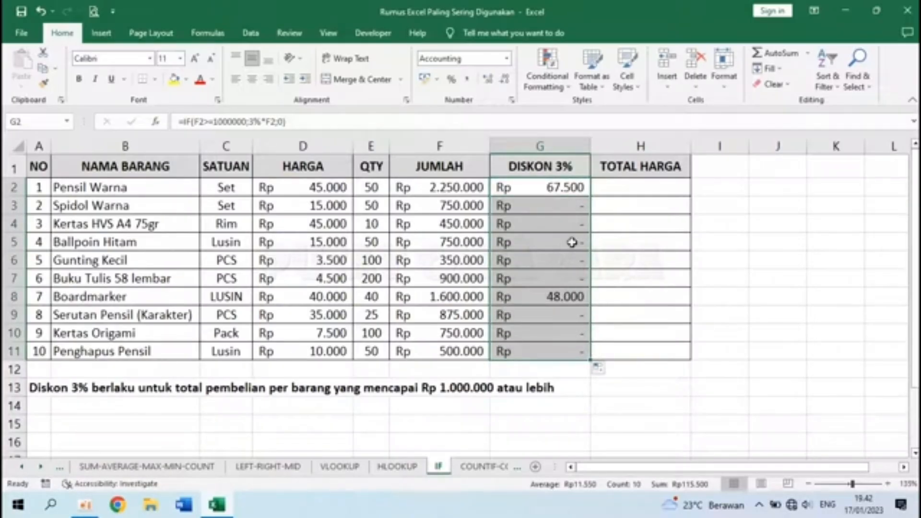
left_click(458, 298)
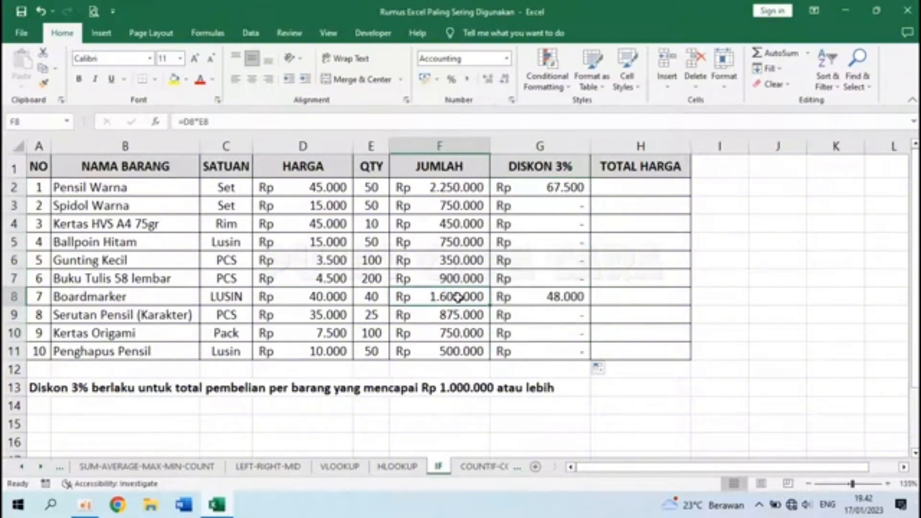
left_click(533, 300)
left_click(463, 300)
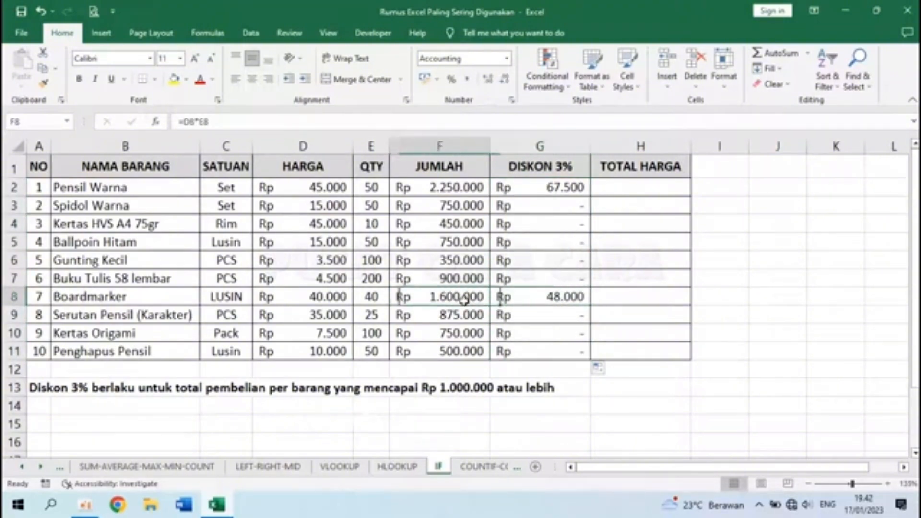
- Enter =F2-G2 in H2 for the TOTAL HARGA and fill it down to row 11
left_click(646, 194)
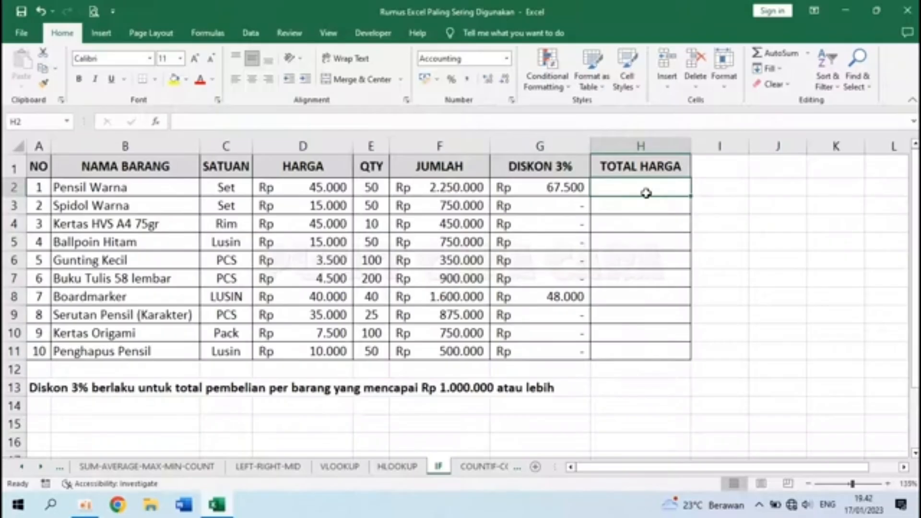
type("=")
left_click(449, 183)
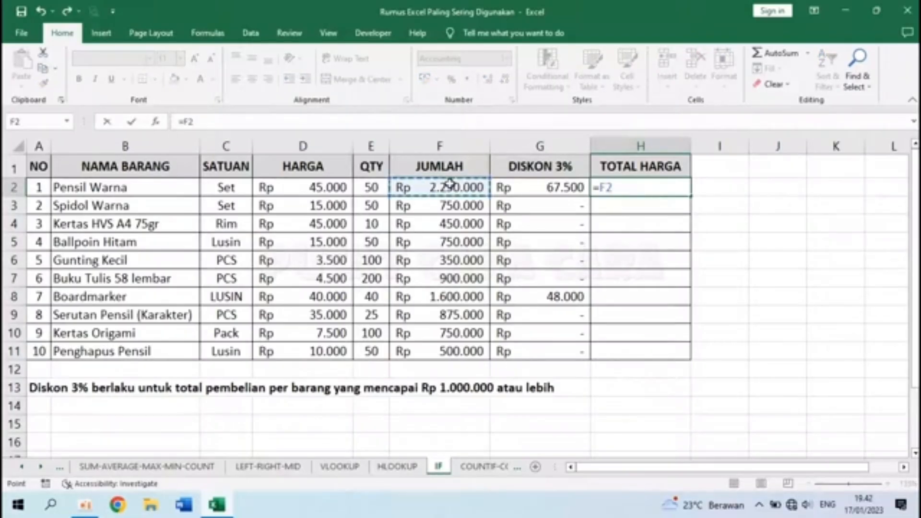
type("-")
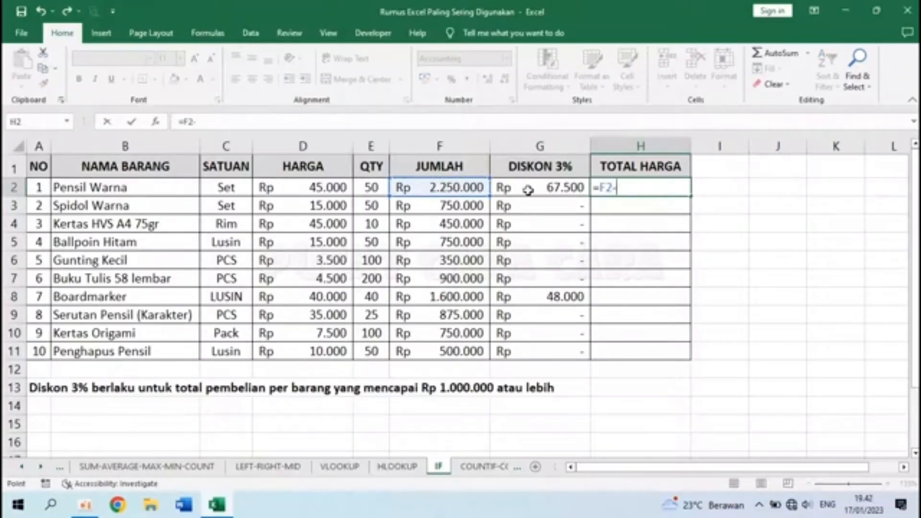
left_click(528, 189)
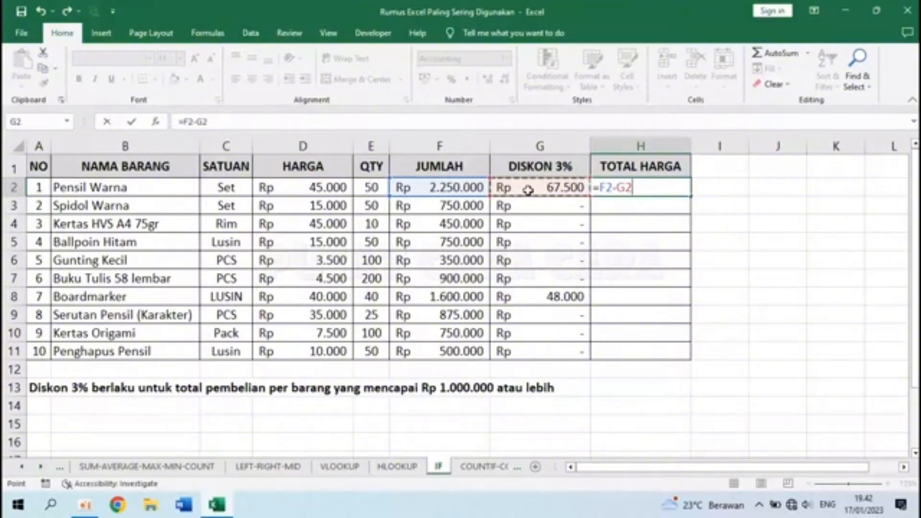
key("Return")
left_click(676, 189)
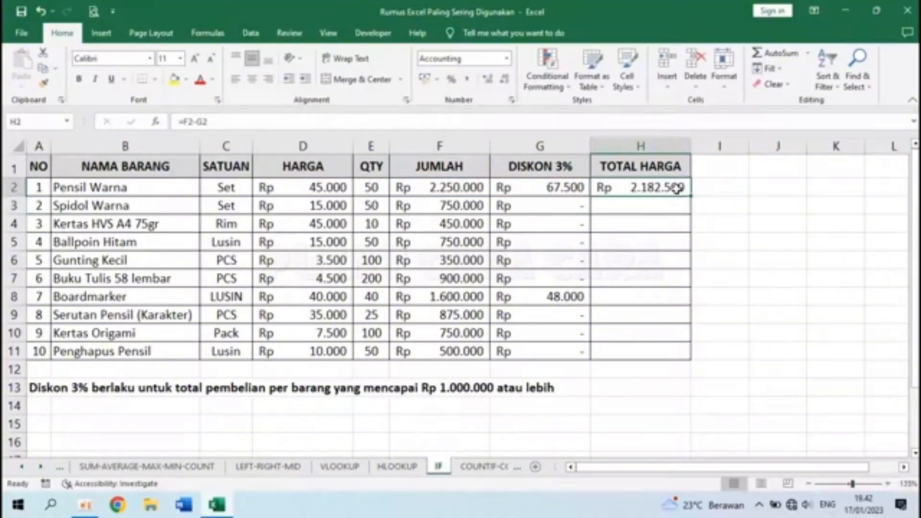
left_click_drag(691, 198, 671, 358)
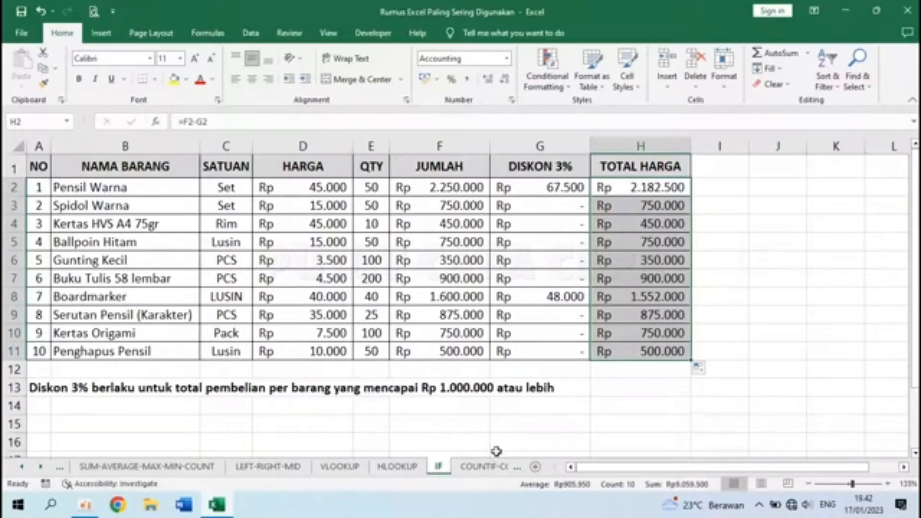
- Switch to the COUNTIF-COUNTIFS sheet and begin a COUNTIF formula in K1 for Jml. Laki-laki
left_click(482, 469)
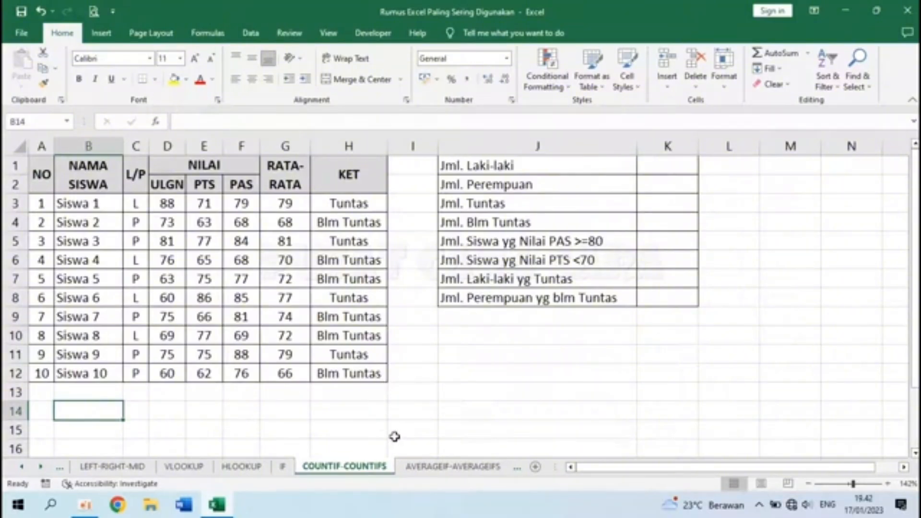
key("ctrl+Home")
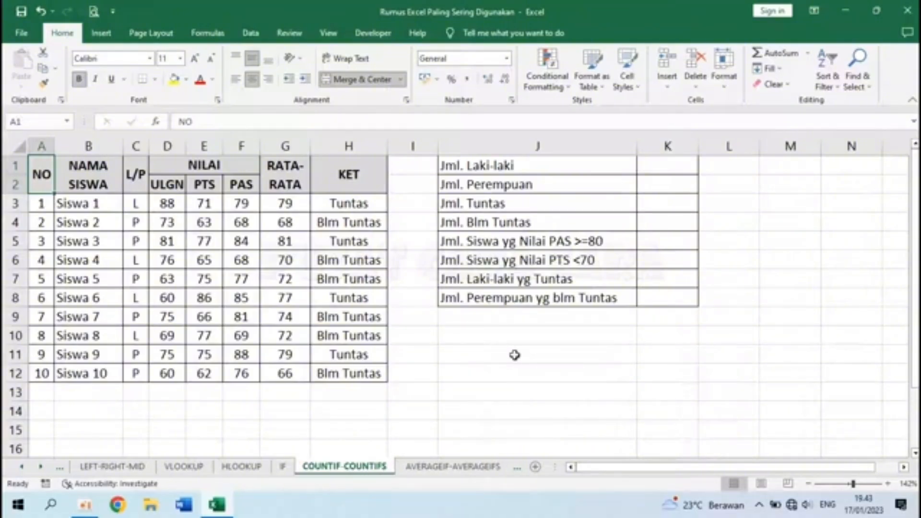
left_click(682, 167)
type("=")
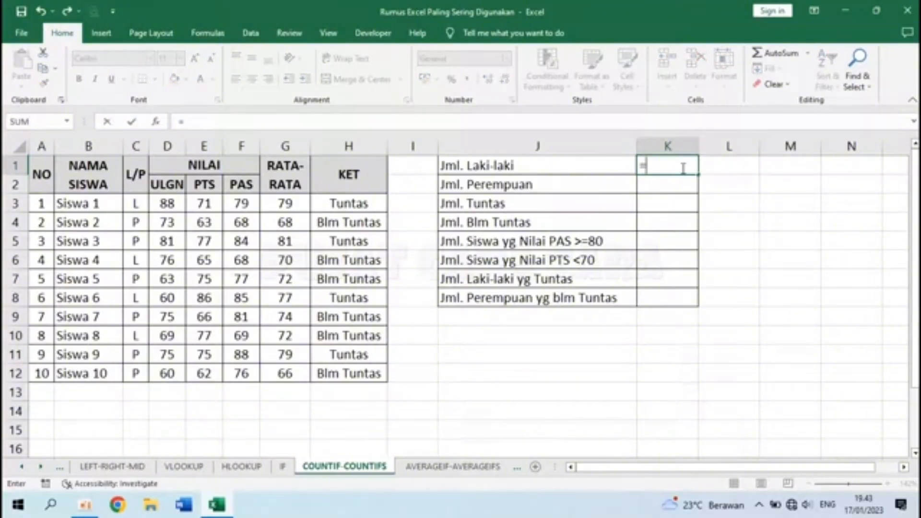
type("COUNT")
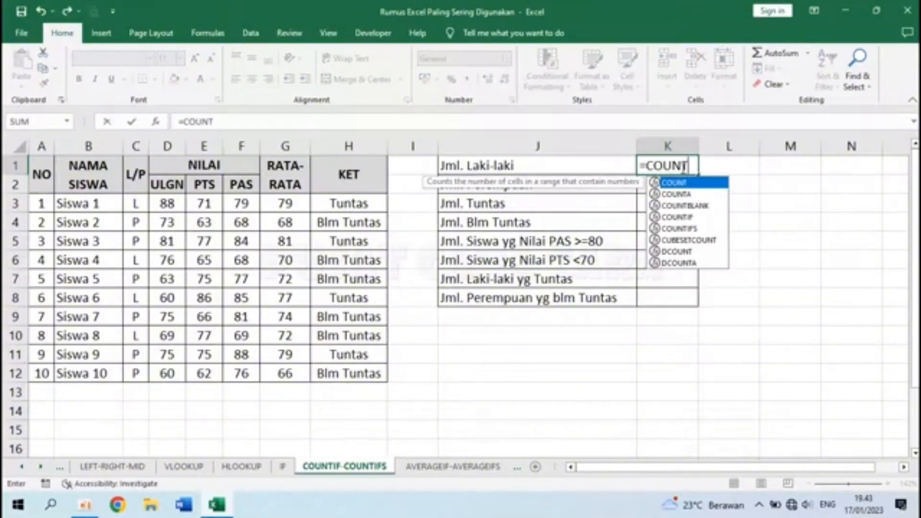
type("IF(")
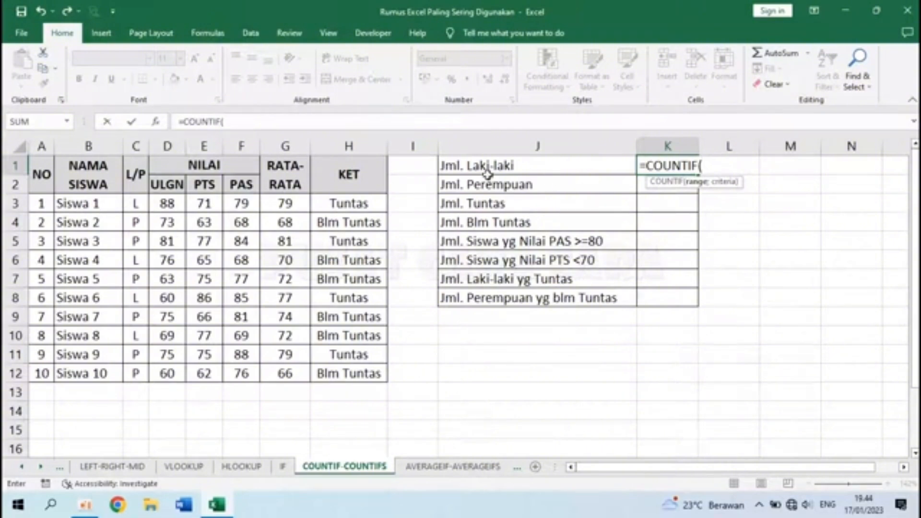
- Complete K1's COUNTIF formula with the range C3:C12 and the criterion "L", and commit it
left_click(136, 206)
left_click_drag(137, 209, 138, 373)
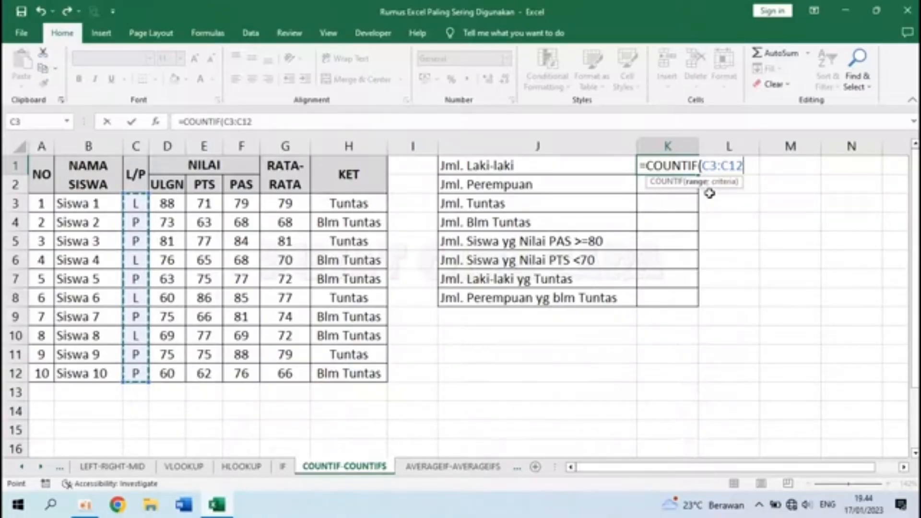
type(";")
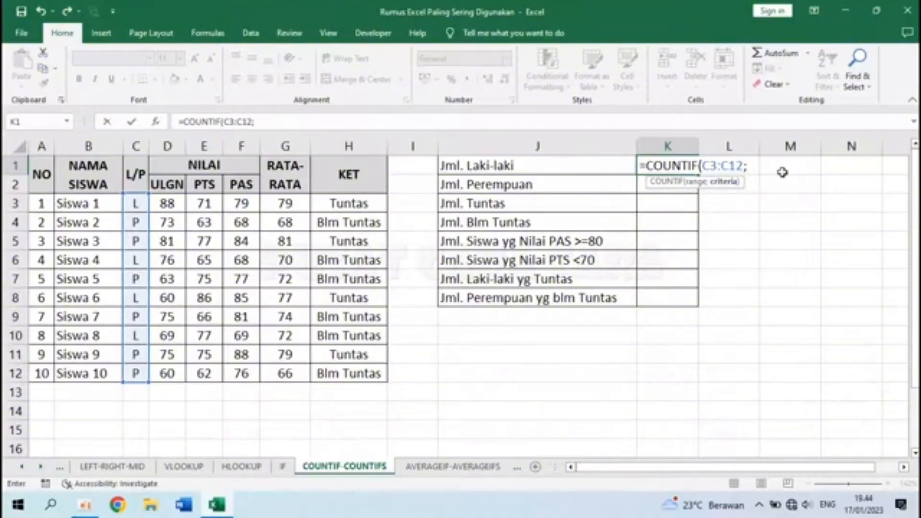
type("\"L\"")
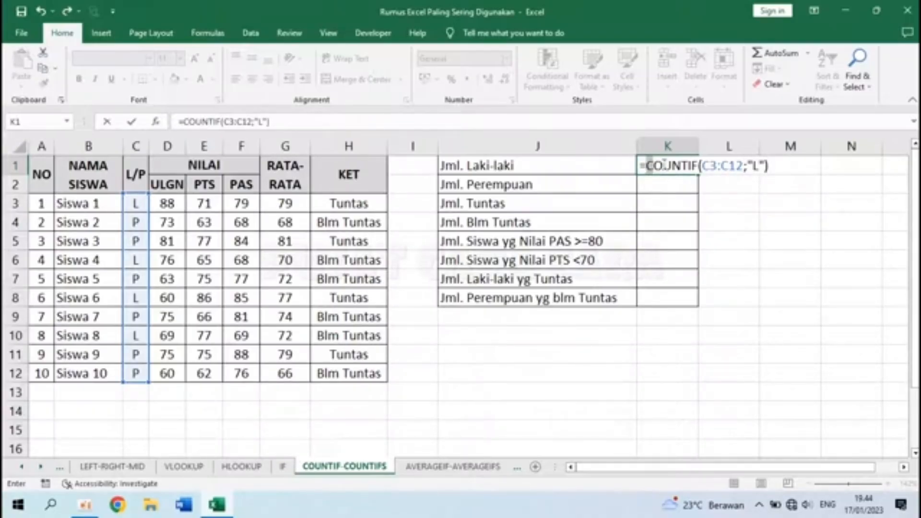
left_click_drag(646, 165, 765, 164)
left_click(773, 165)
key("Return")
- Check the L entries in the L/P column for Siswa 1, 4, 6 and 8 against the Jml. Laki-laki count
left_click(126, 208)
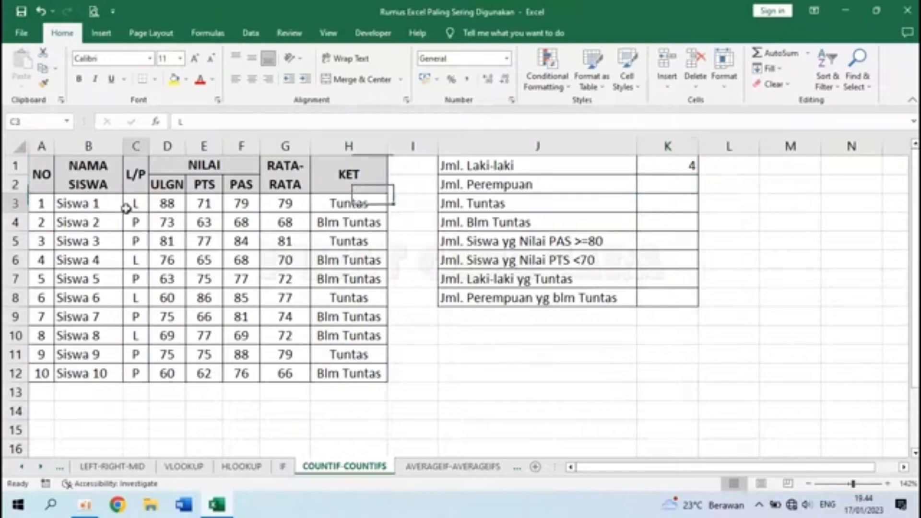
left_click(134, 263)
left_click(143, 300)
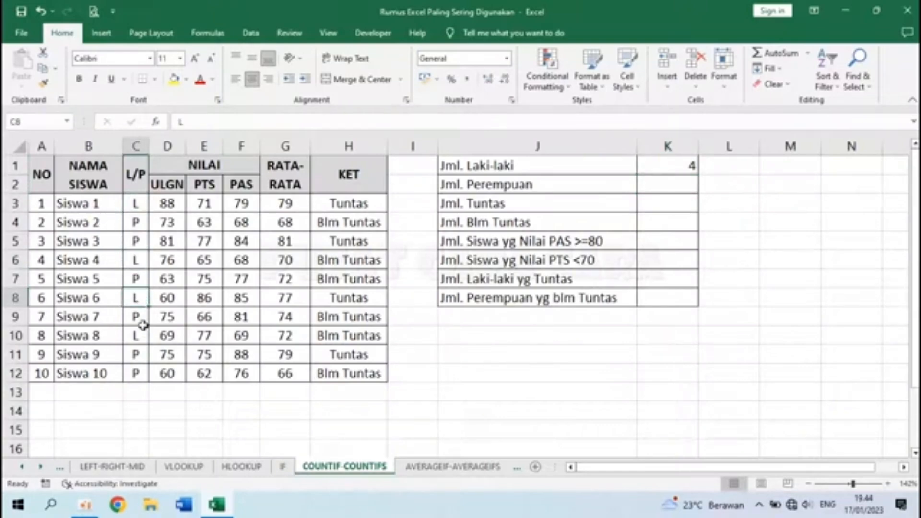
left_click(140, 336)
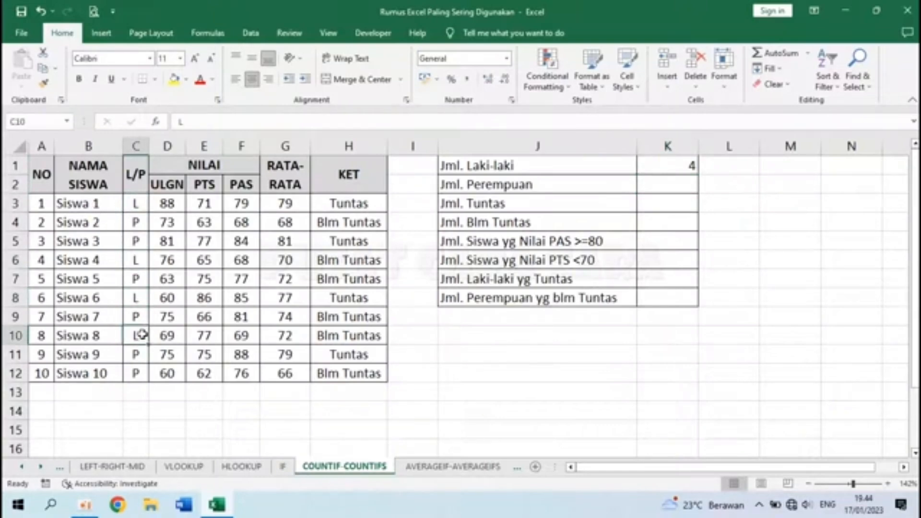
- Enter =COUNTIF(C3:C12;"P") in K2 for Jml. Perempuan
left_click(680, 185)
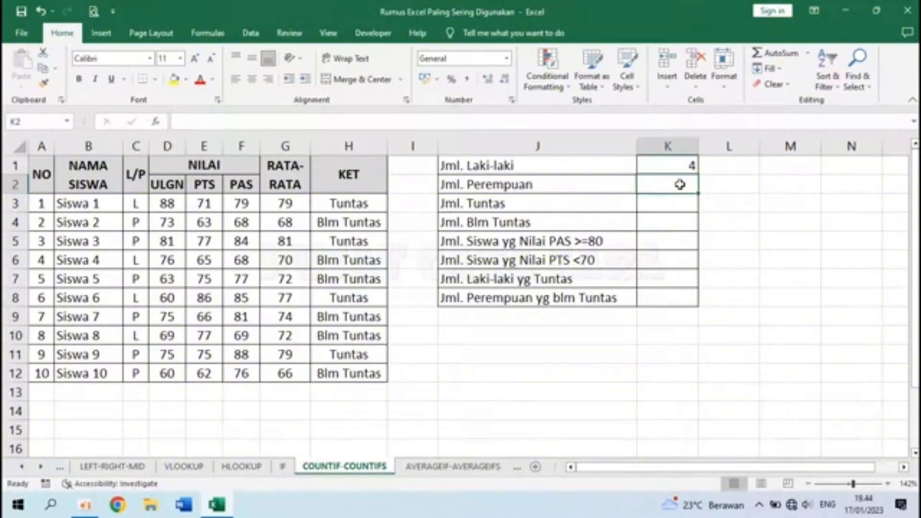
type("=")
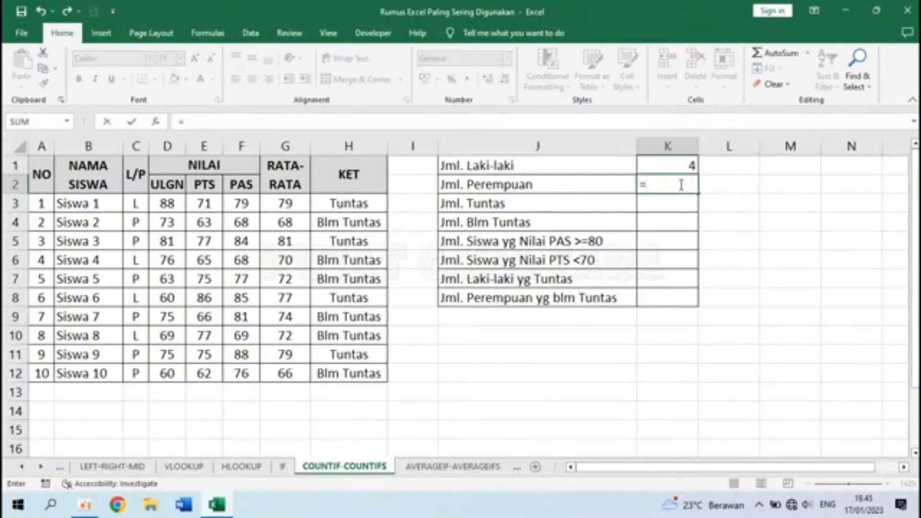
type("COUNTIF(")
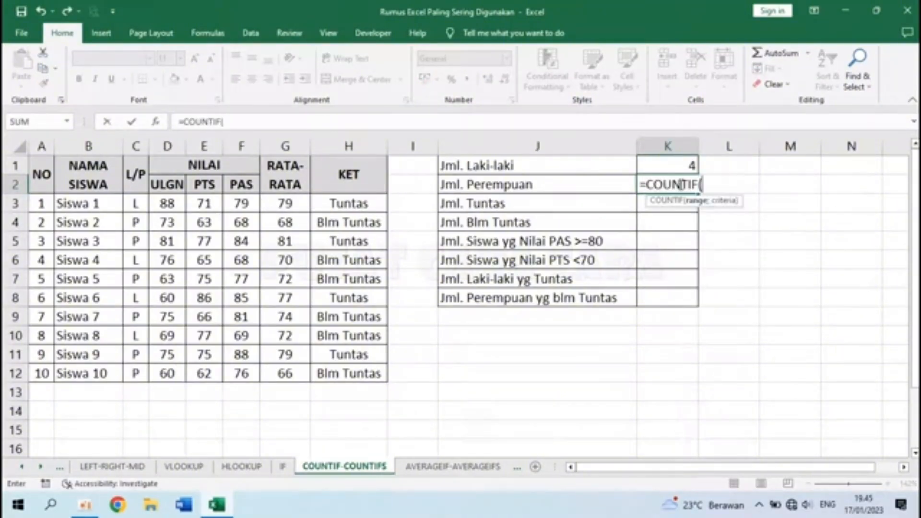
left_click_drag(134, 204, 136, 373)
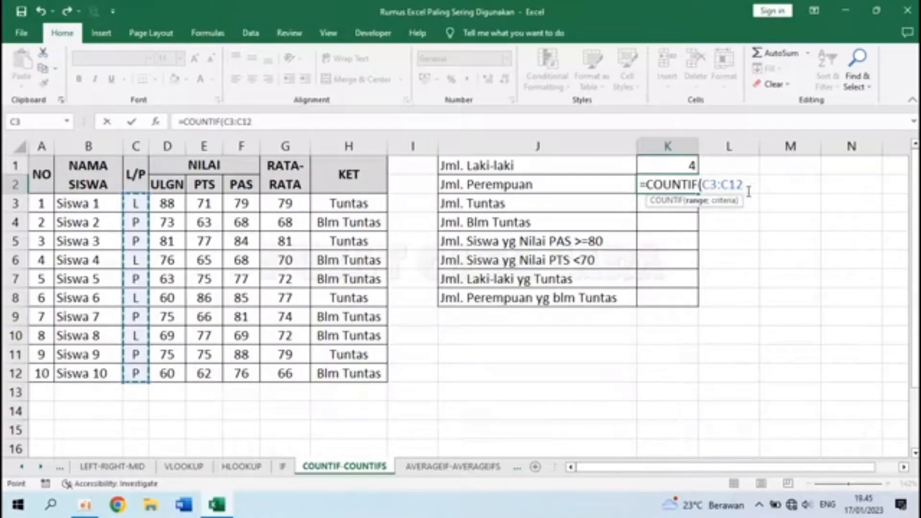
type(";")
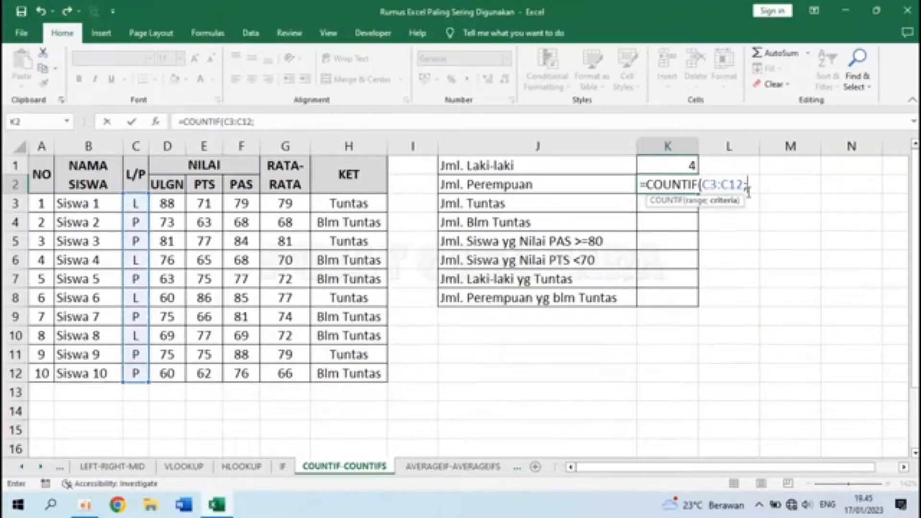
type("\"P\")")
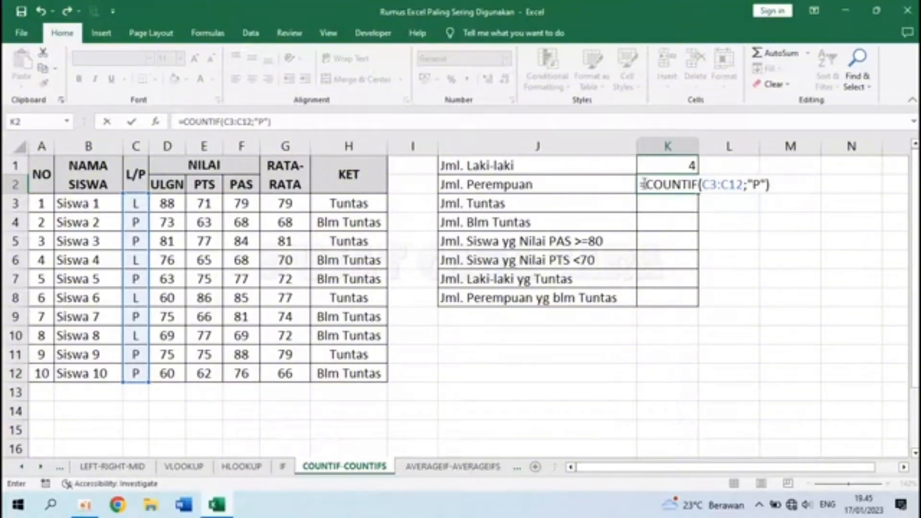
left_click_drag(643, 184, 747, 184)
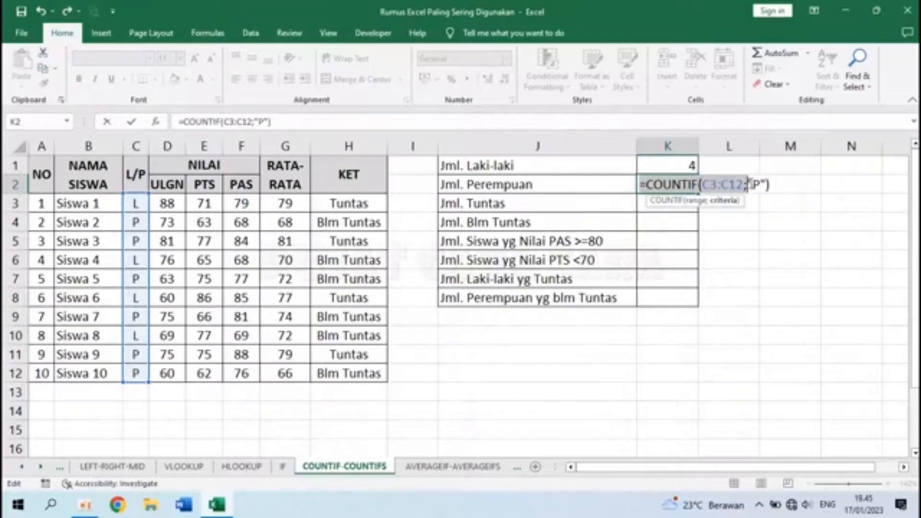
double_click(756, 183)
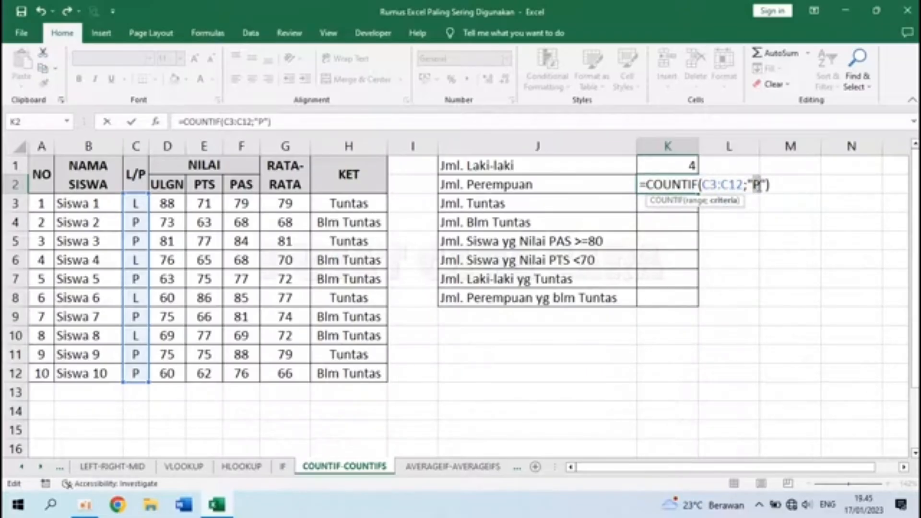
key("Return")
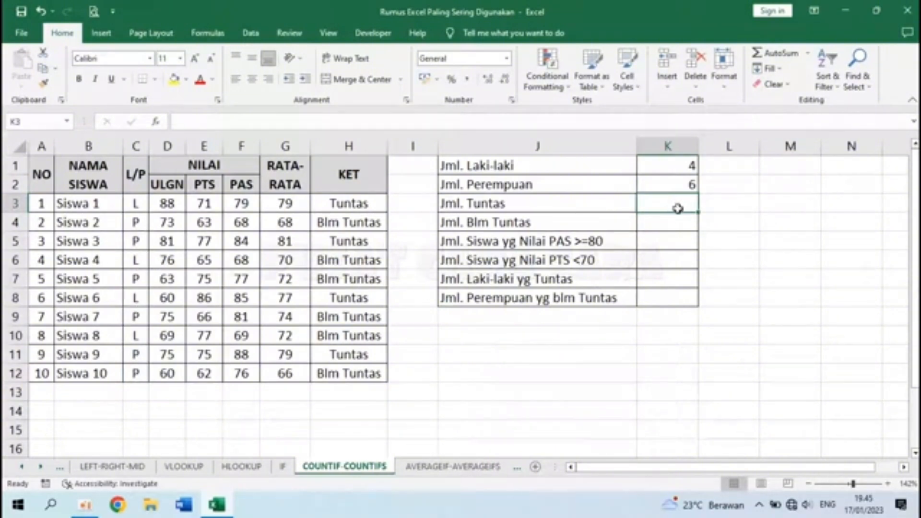
- Enter =COUNTIF(H3:H12;"Tuntas") in K3 for Jml. Tuntas, reviewing its range and criterion before committing
type("=")
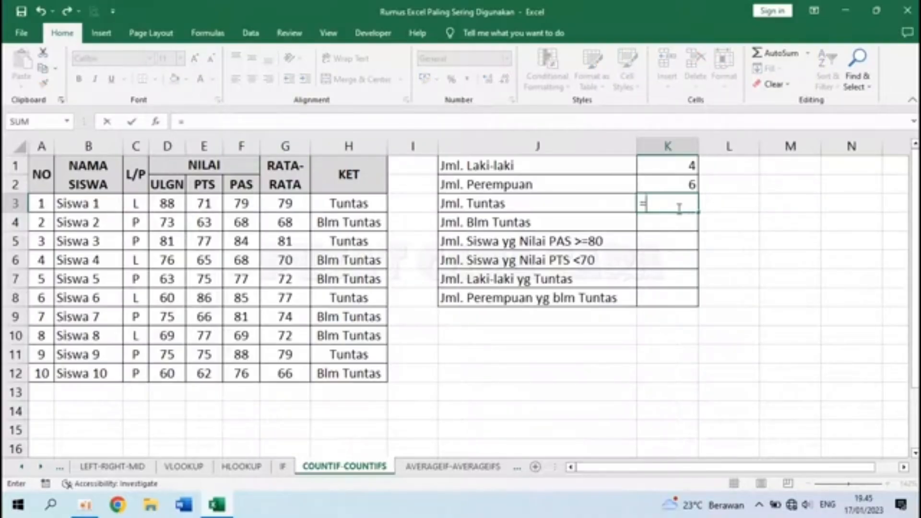
type("COUNTI")
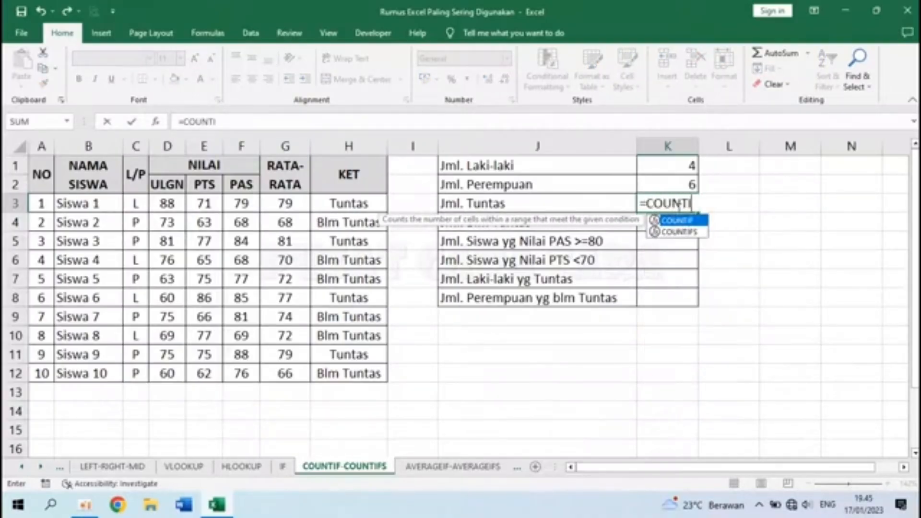
type("F(")
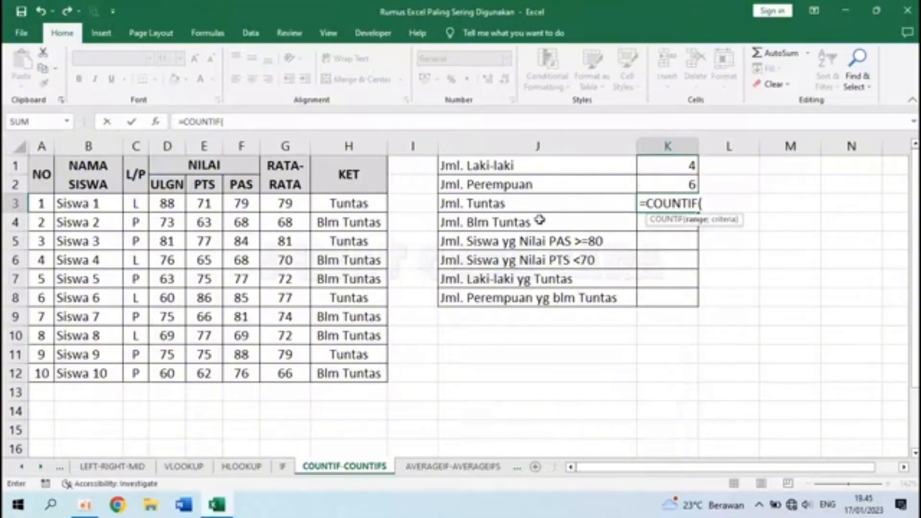
left_click_drag(343, 201, 342, 376)
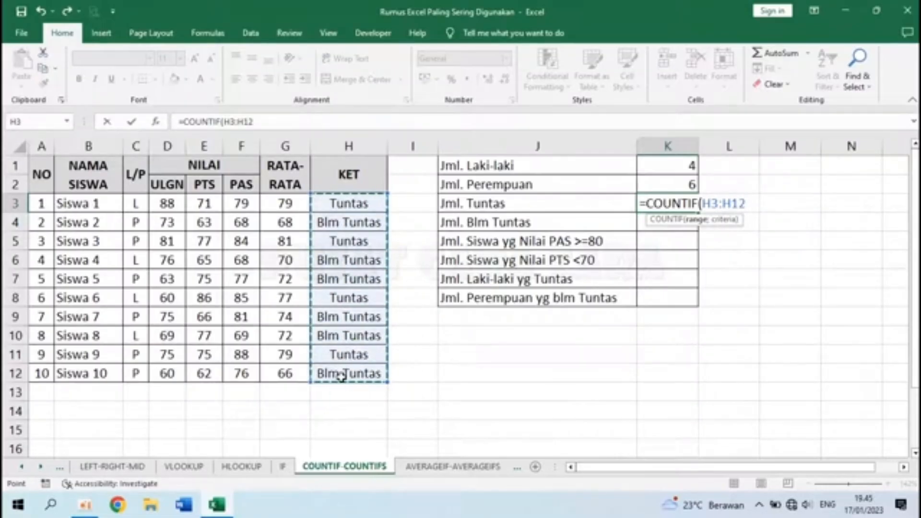
type(";")
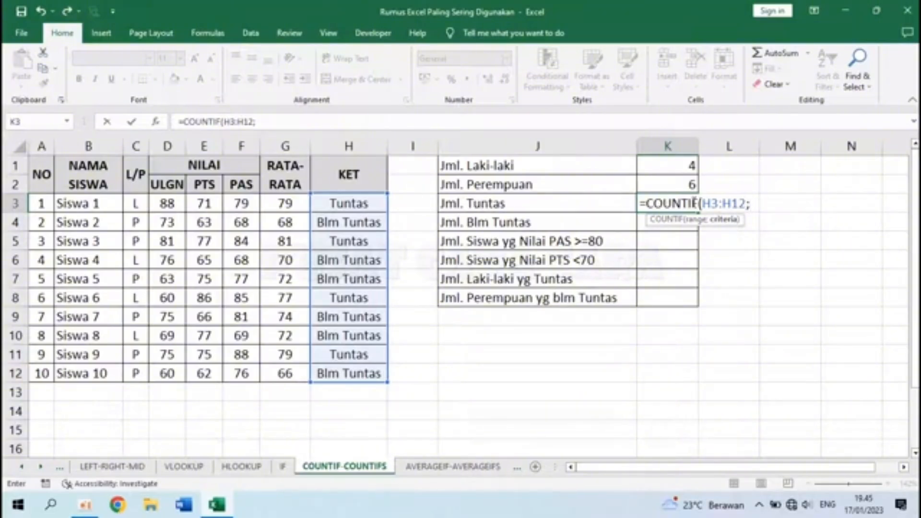
type("\"Tuntas")
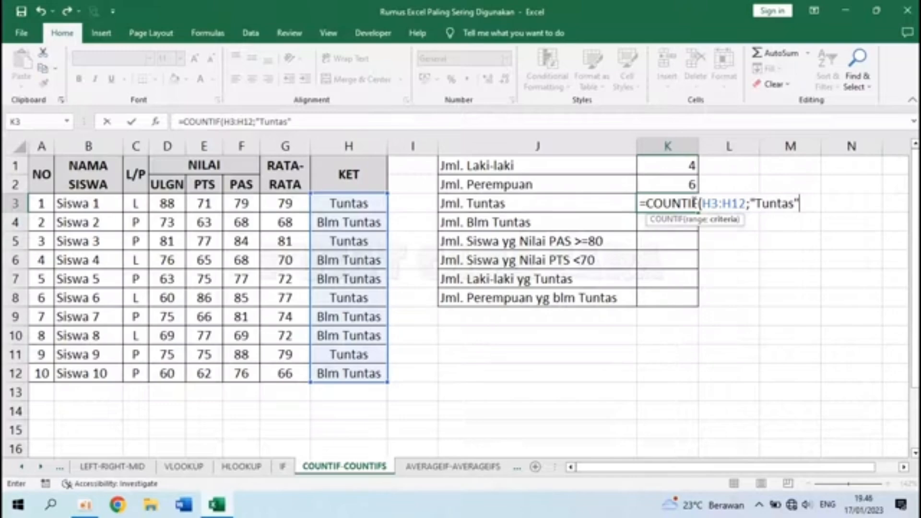
type("\")")
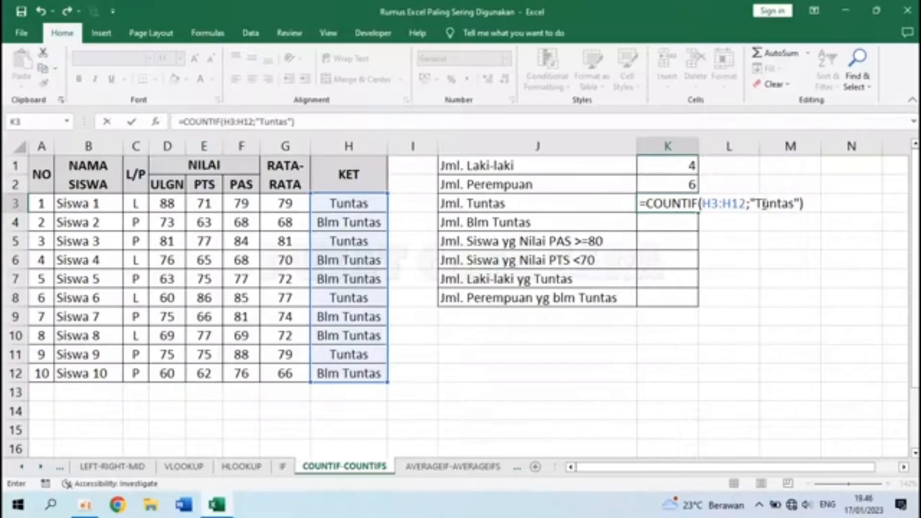
double_click(647, 203)
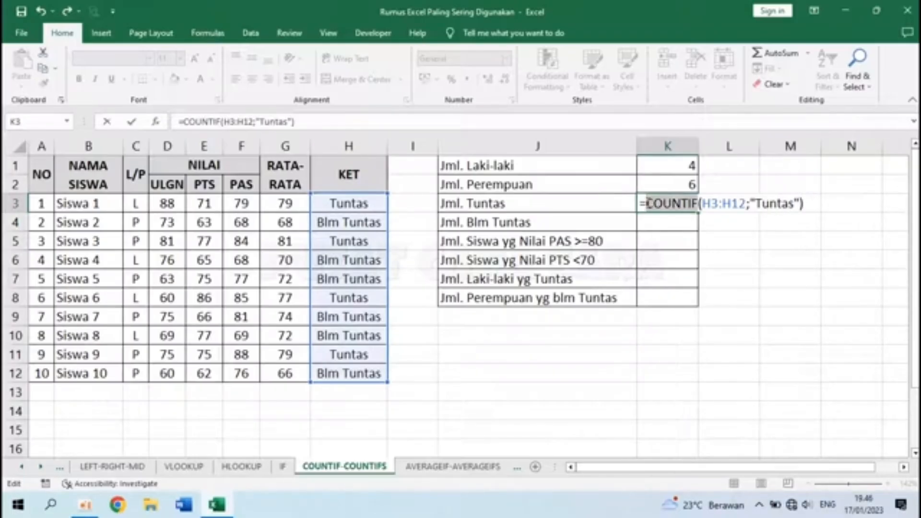
left_click_drag(701, 204, 743, 204)
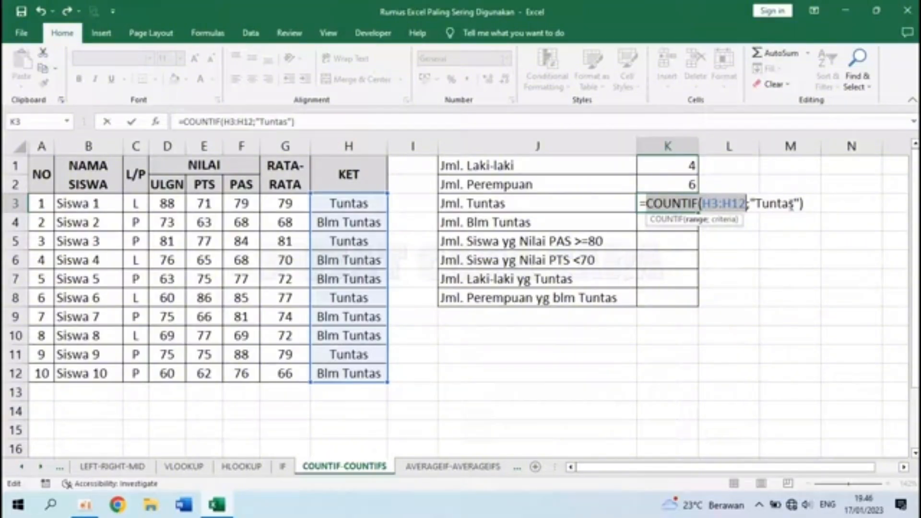
left_click(810, 205)
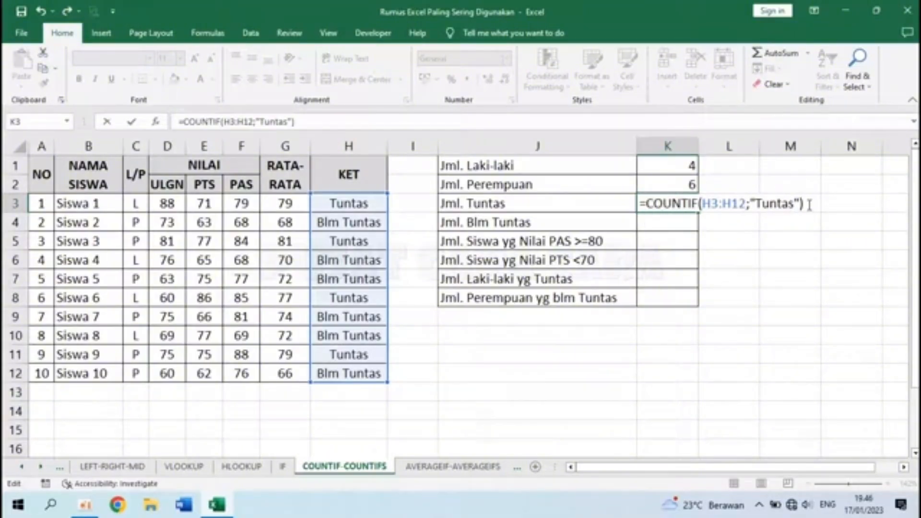
key("Return")
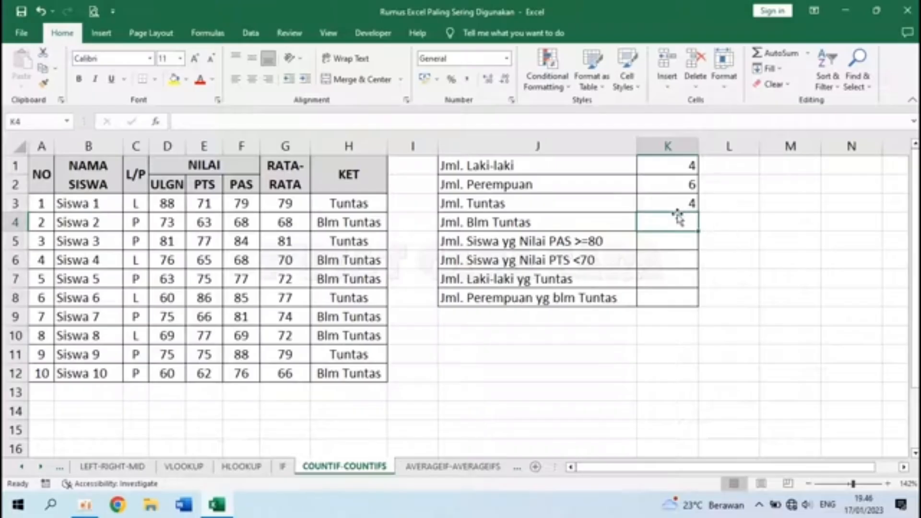
- Enter =COUNTIF(H3:H12;"Blm Tuntas") in K4 for Jml. Blm Tuntas, reviewing the formula before committing
type("=")
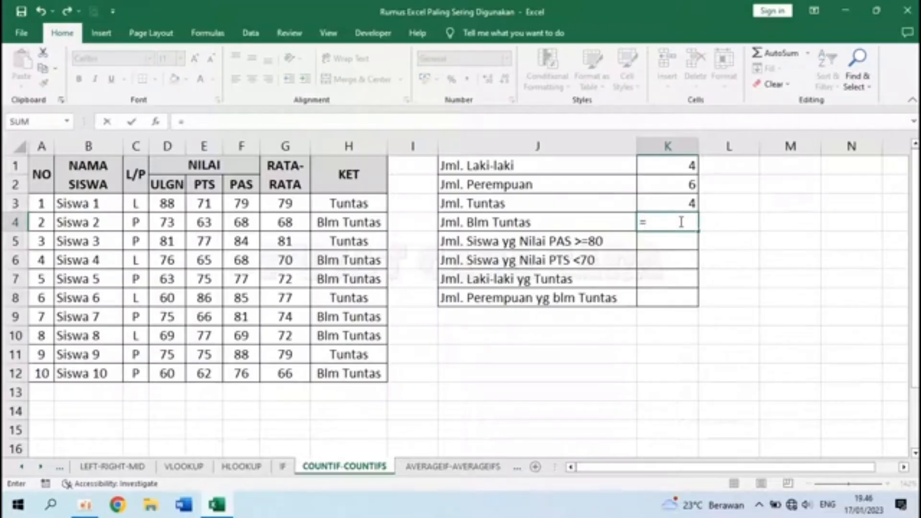
type("countif(")
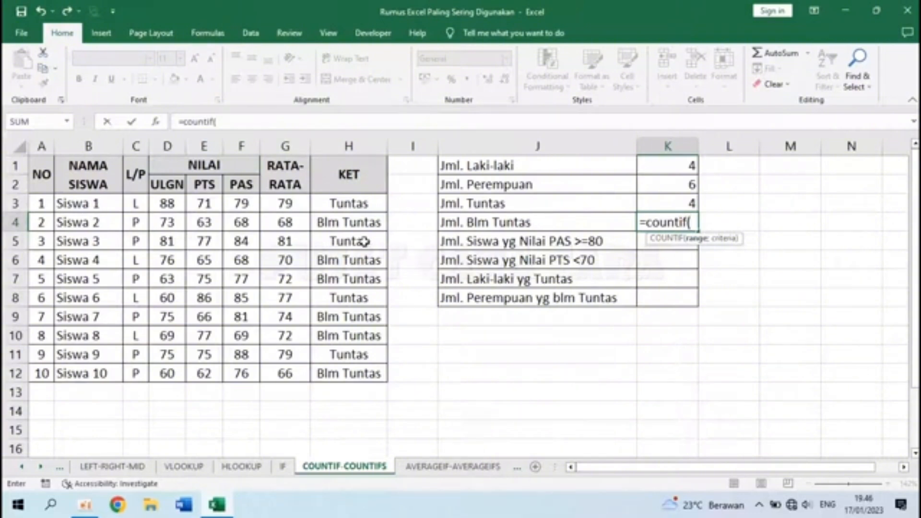
left_click(340, 204)
left_click_drag(340, 204, 353, 370)
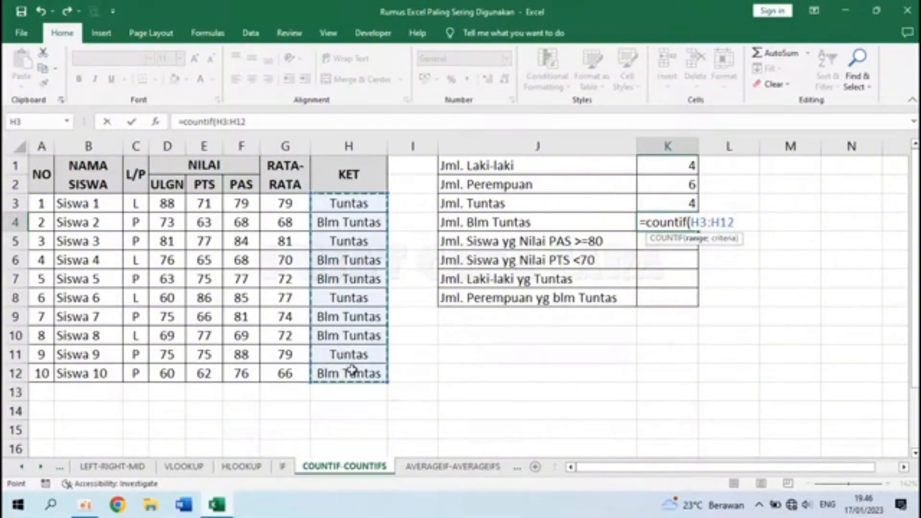
type(";")
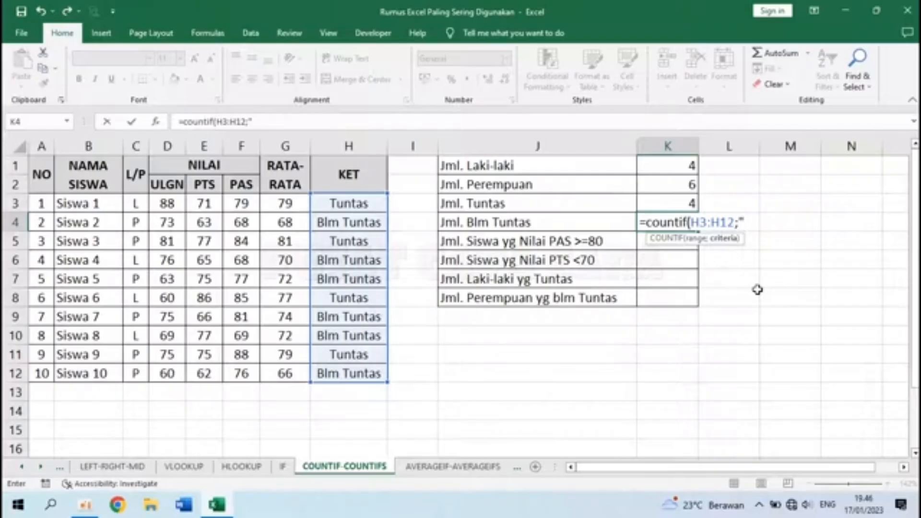
type("\"Blm Tuntas")
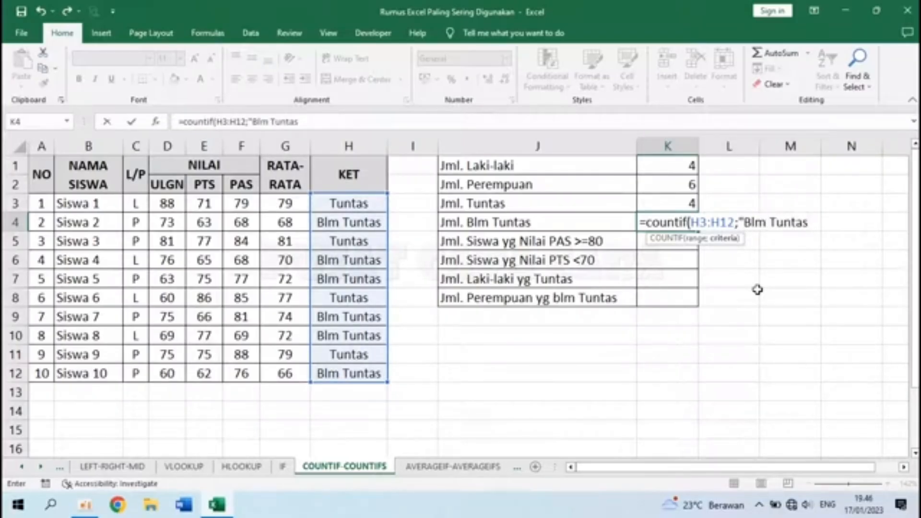
type("\")")
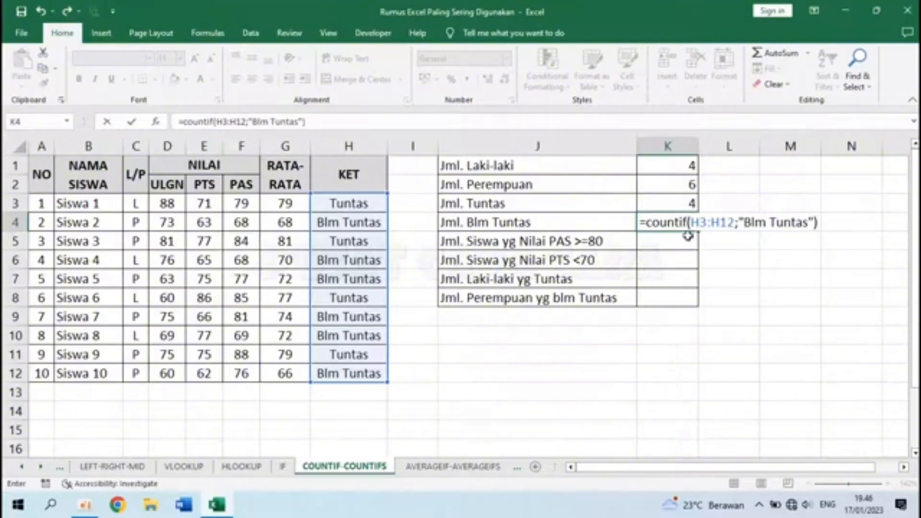
left_click_drag(647, 222, 820, 222)
left_click(820, 222)
key("Return")
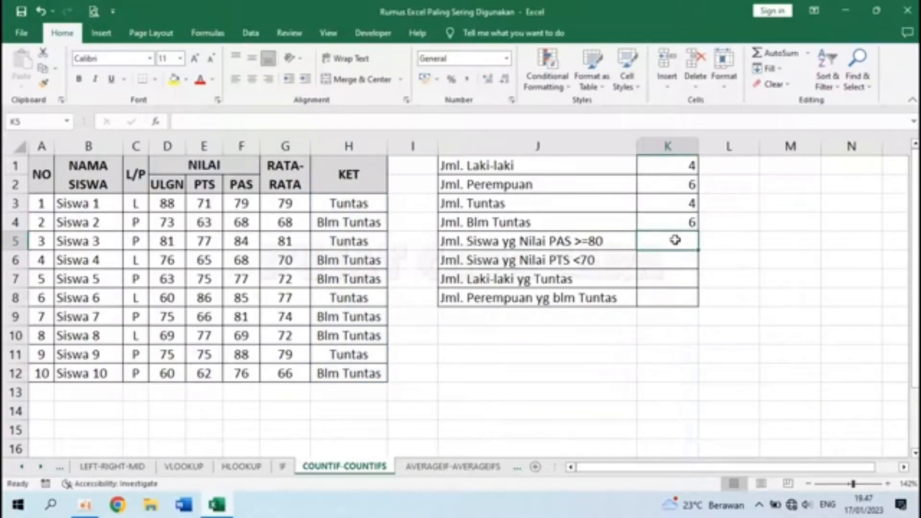
- Enter =COUNTIF(F3:F12;">=80") in K5 for Jml. Siswa yg Nilai PAS >=80, reviewing the formula before committing
type("=")
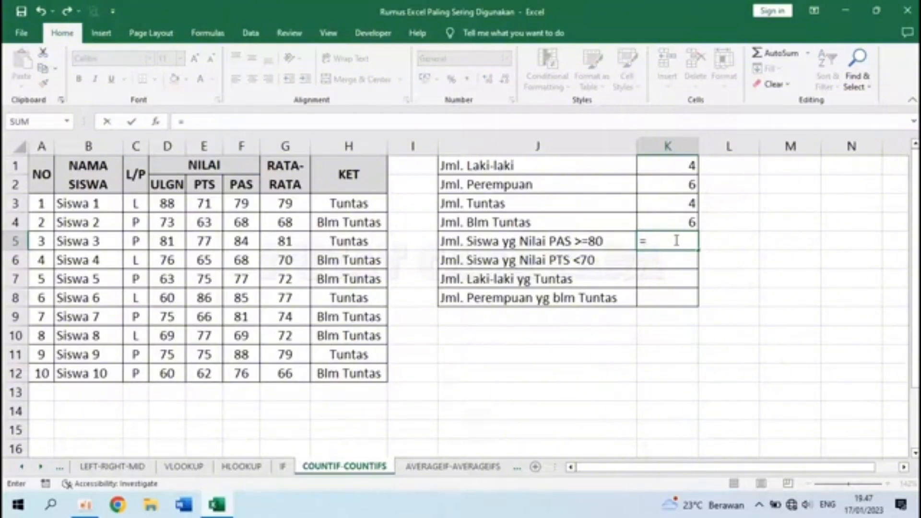
type("countif")
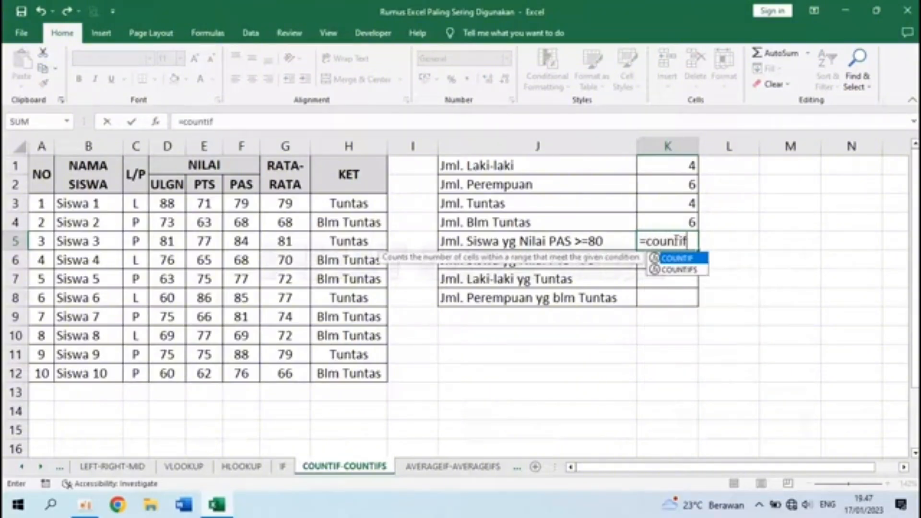
type("(")
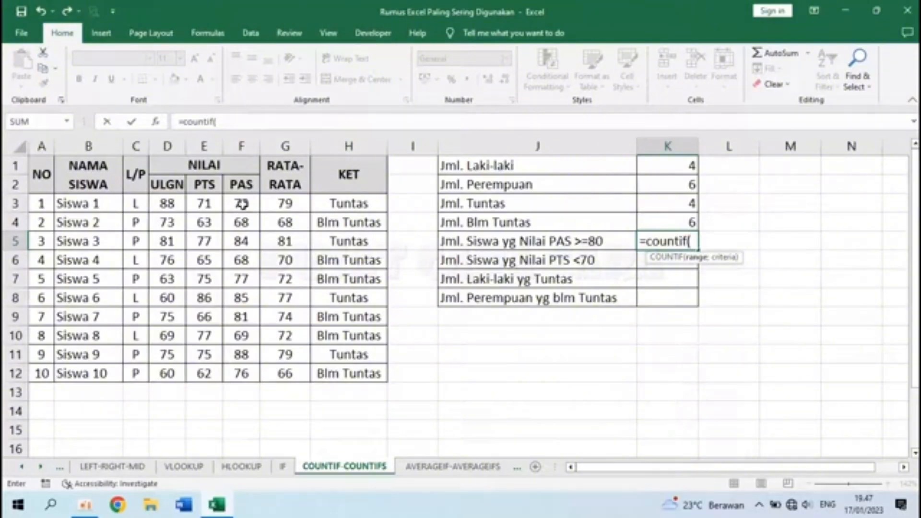
left_click_drag(242, 204, 249, 369)
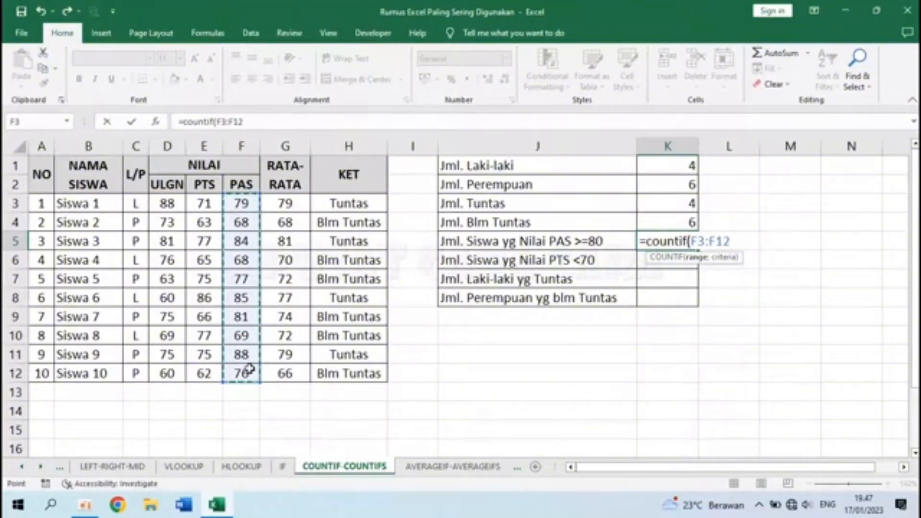
type(";")
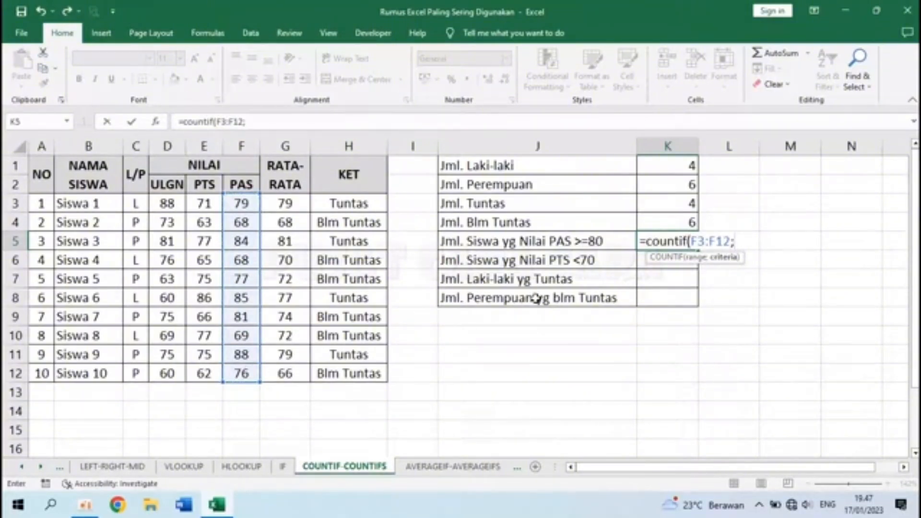
type("\">=80\"")
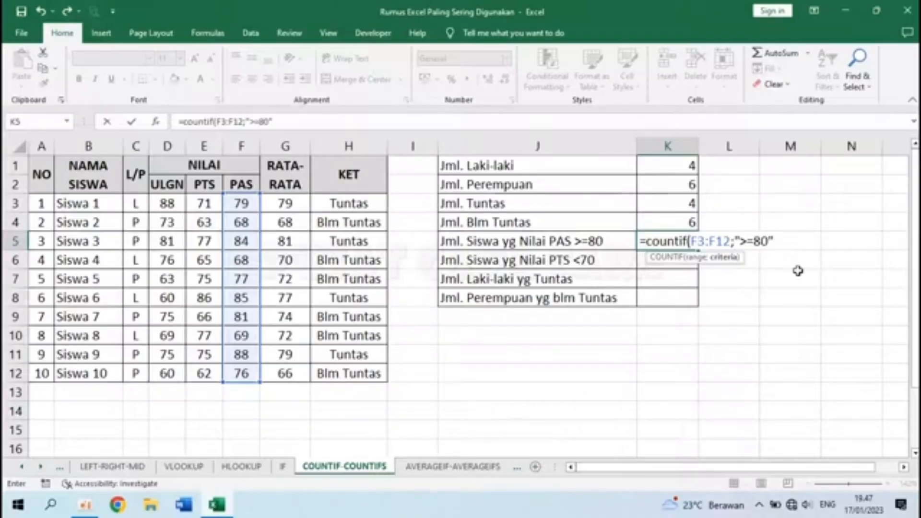
type(")")
left_click_drag(646, 243, 782, 240)
left_click(782, 239)
key("Return")
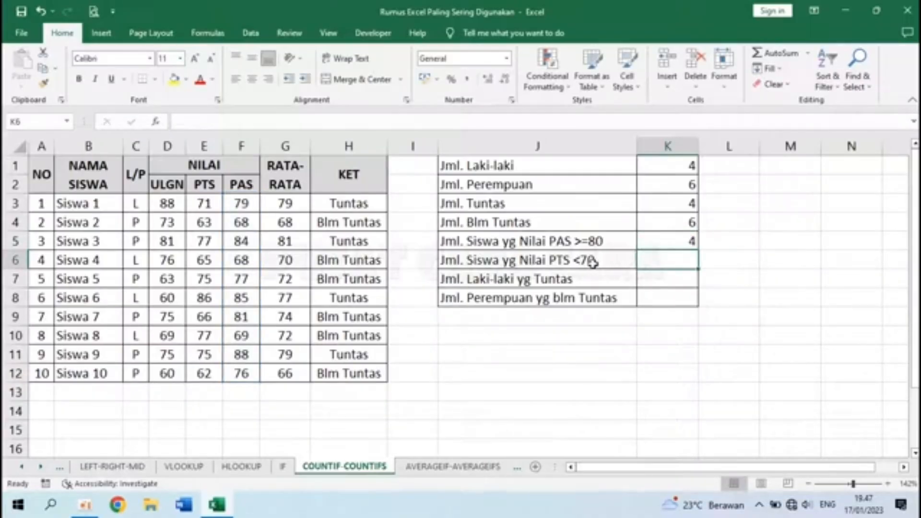
- Enter =COUNTIF(E3:E12;"<70") in K6 for Jml. Siswa yg Nilai PTS <70, reviewing its criterion before committing
type("=")
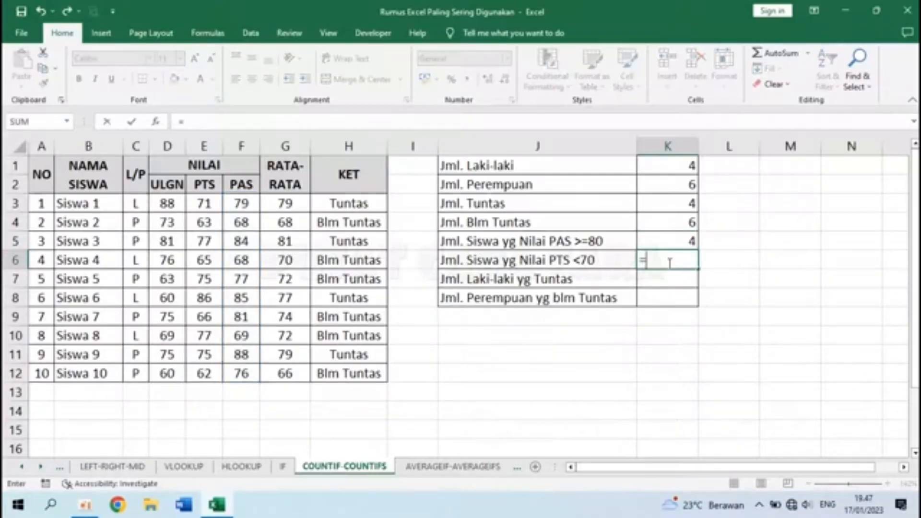
type("countif(")
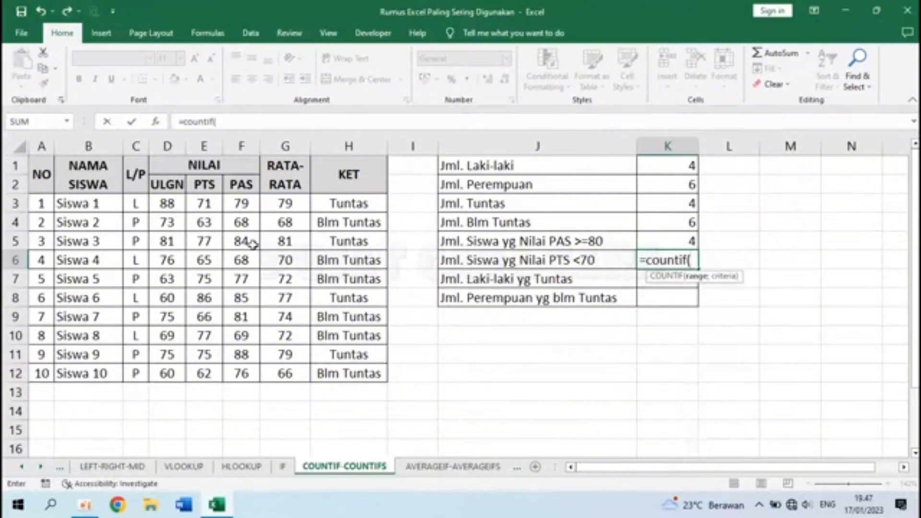
left_click(206, 204)
left_click_drag(206, 204, 206, 373)
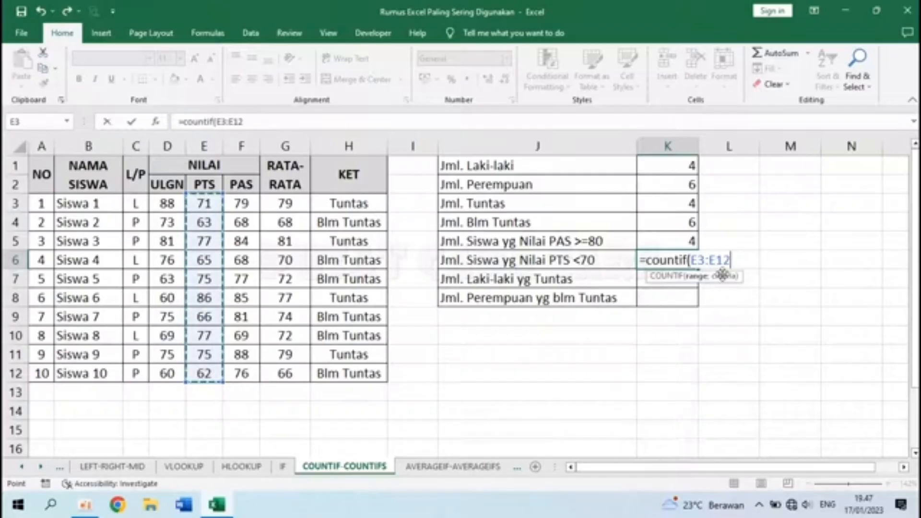
type(";\"<")
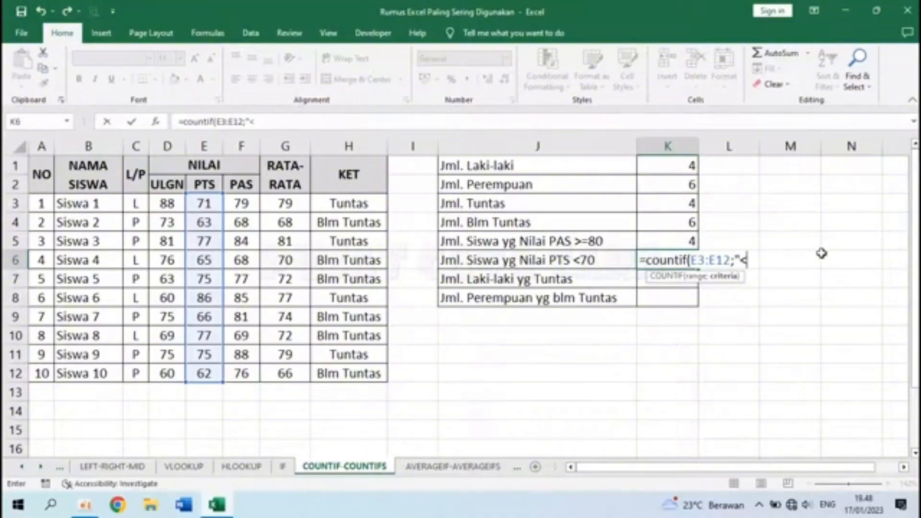
type("70\")")
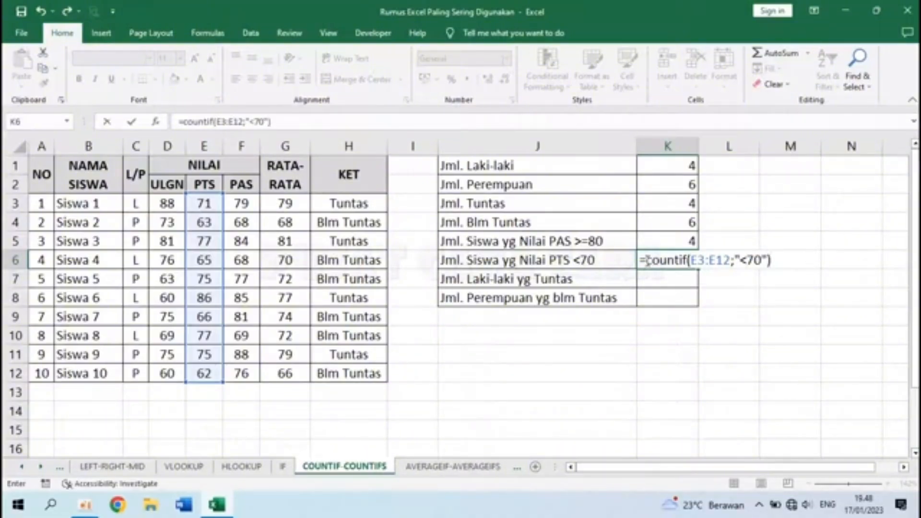
left_click_drag(647, 260, 763, 260)
left_click(742, 259)
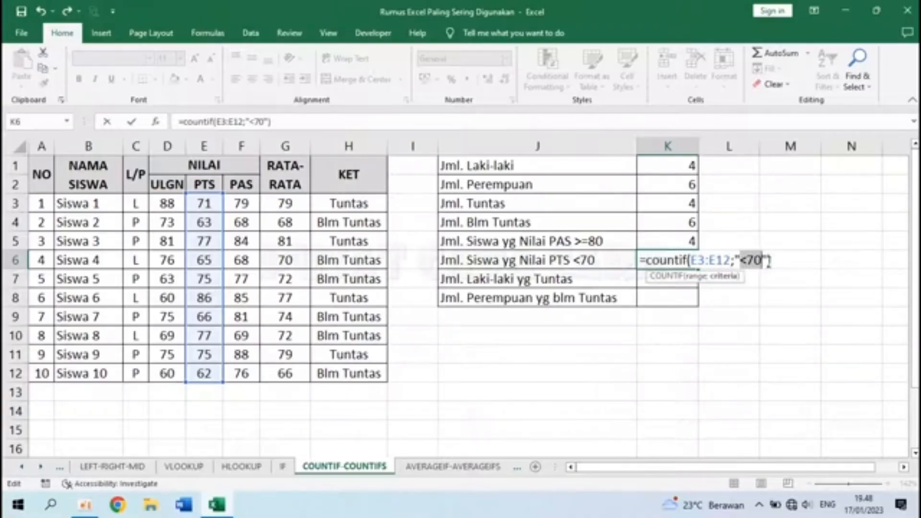
key("Return")
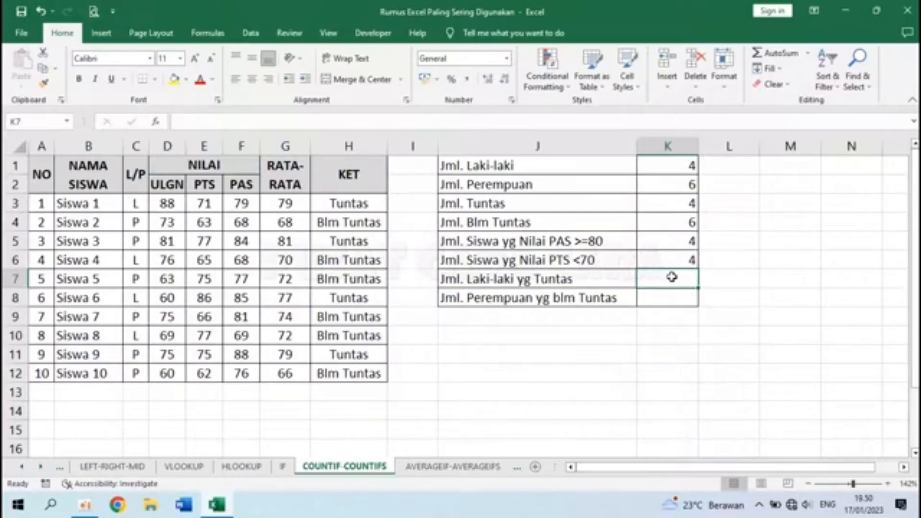
- Start a COUNTIFS formula in K7 for Jml. Laki-laki yg Tuntas with the first range C3:C12 and criterion "L"
type("=COU")
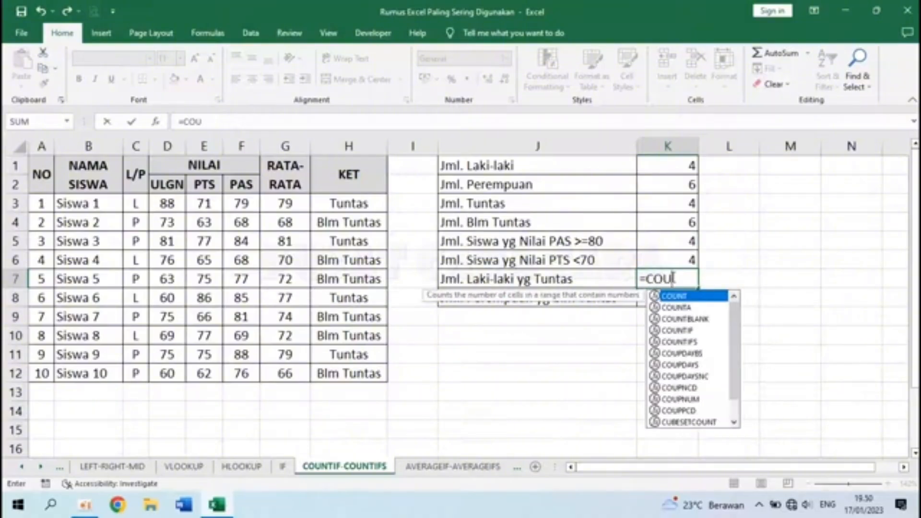
type("NTFS")
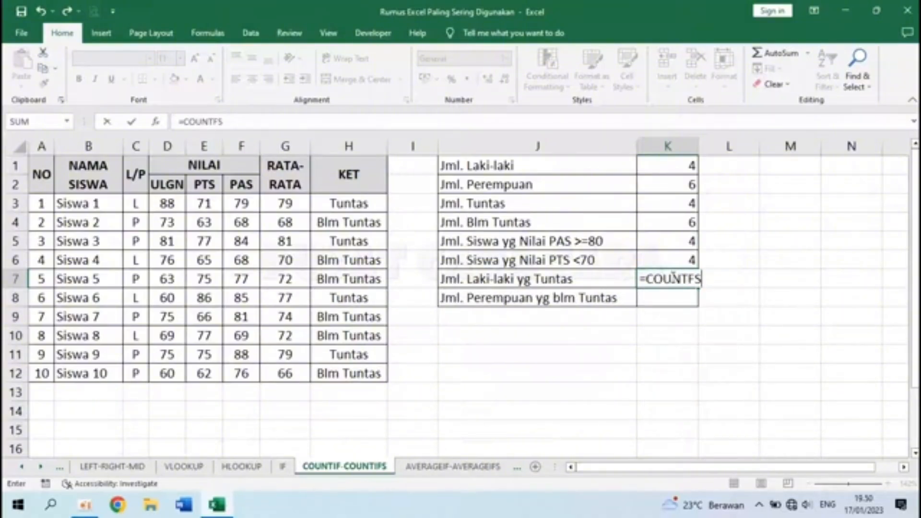
type("(")
key("BackSpace")
key("BackSpace")
key("BackSpace")
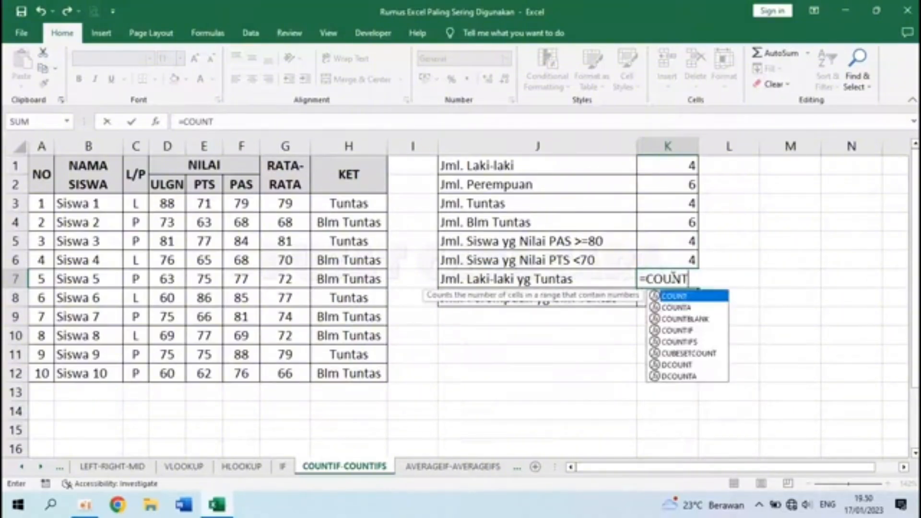
type("IFS(")
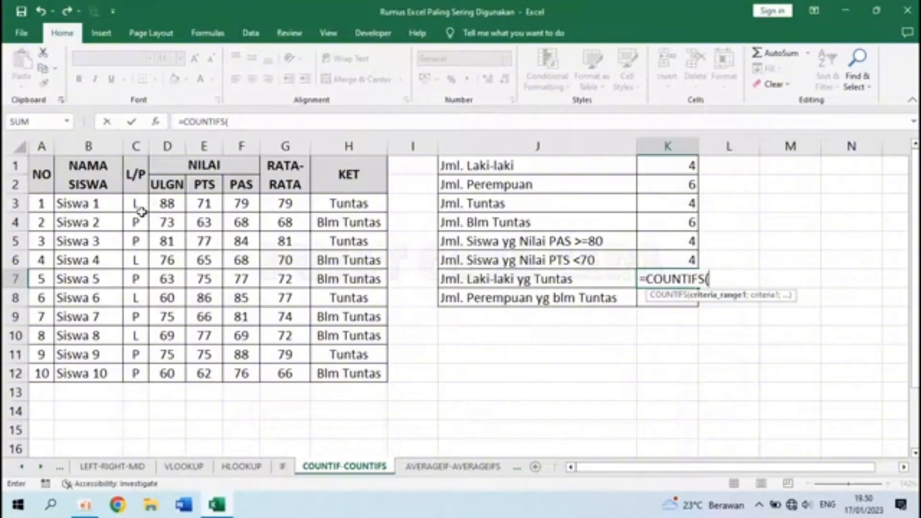
left_click_drag(135, 204, 134, 372)
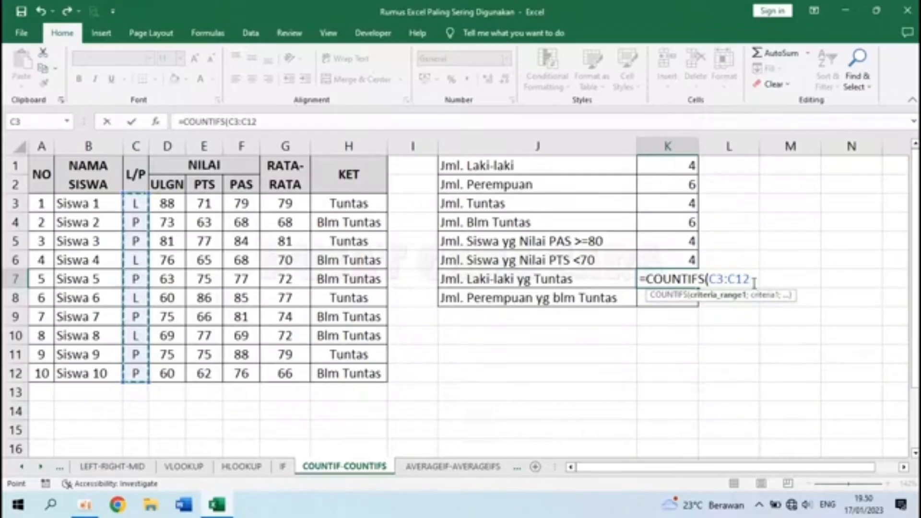
type(";\"L")
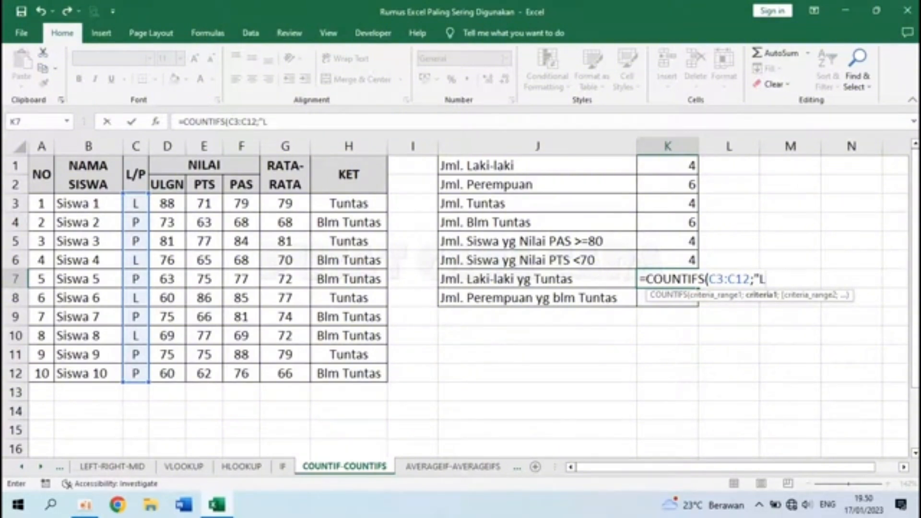
type(";")
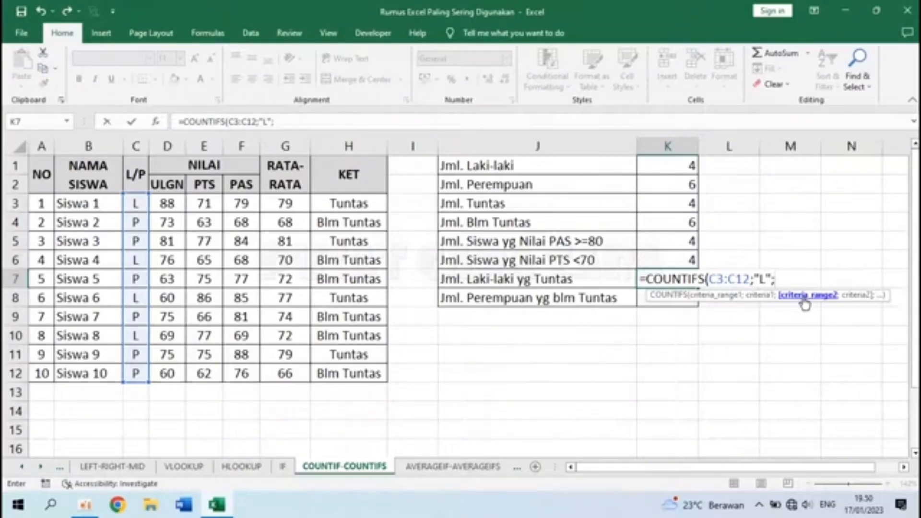
- Complete K7's COUNTIFS formula with the second range H3:H12 and criterion "Tuntas", review both range-criterion pairs, and commit it
left_click_drag(360, 211, 357, 358)
left_click_drag(357, 372, 357, 372)
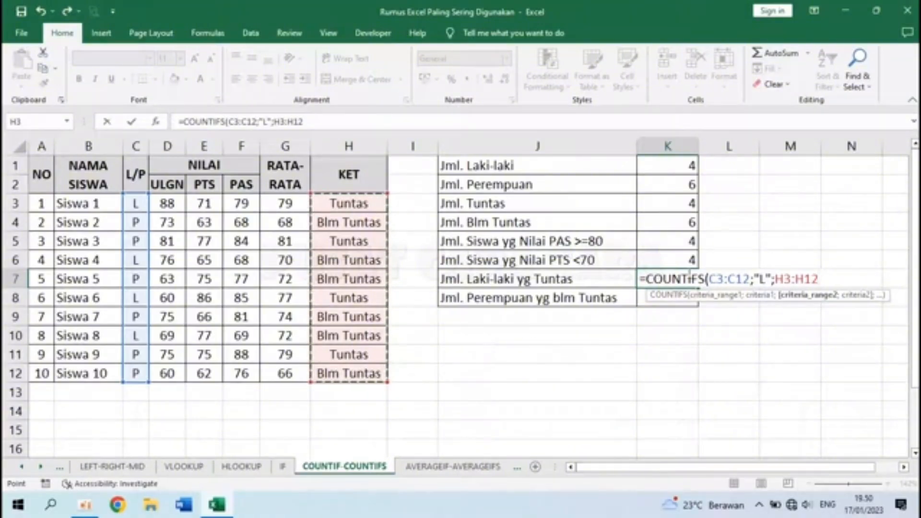
type(";")
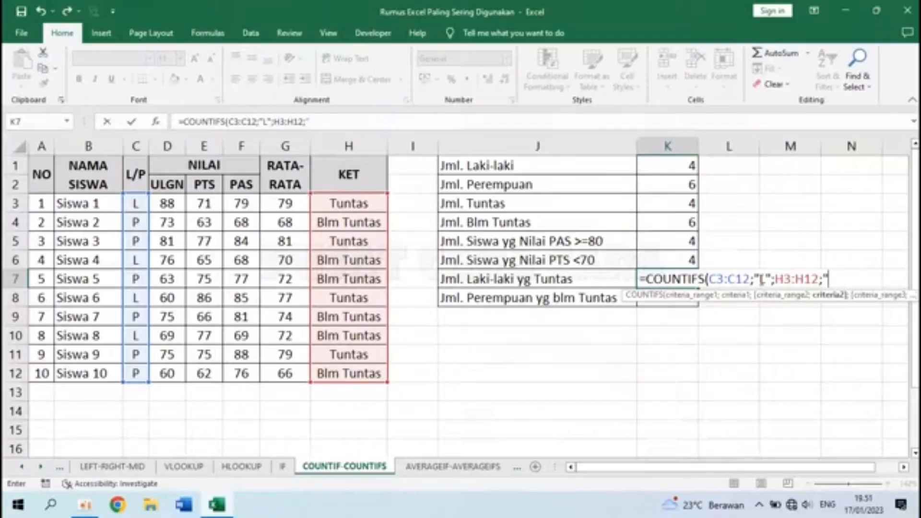
type("\"tUNTAS")
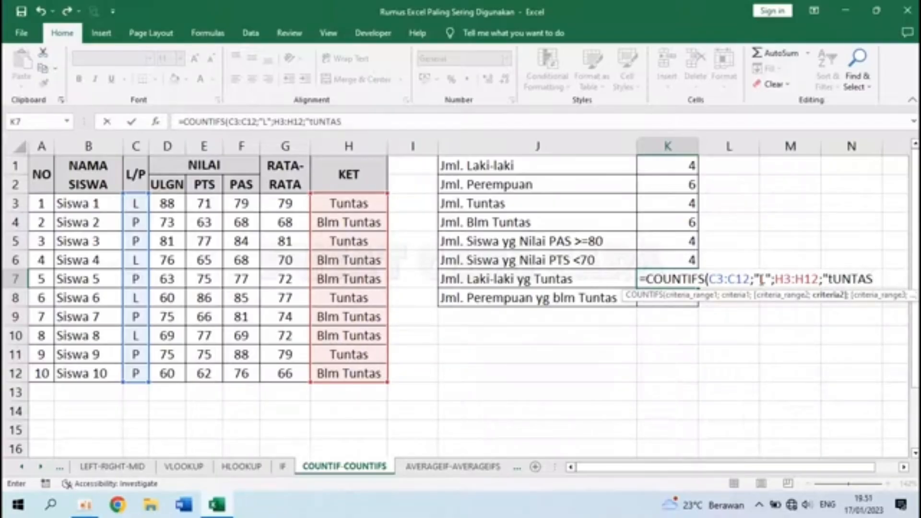
type("\")")
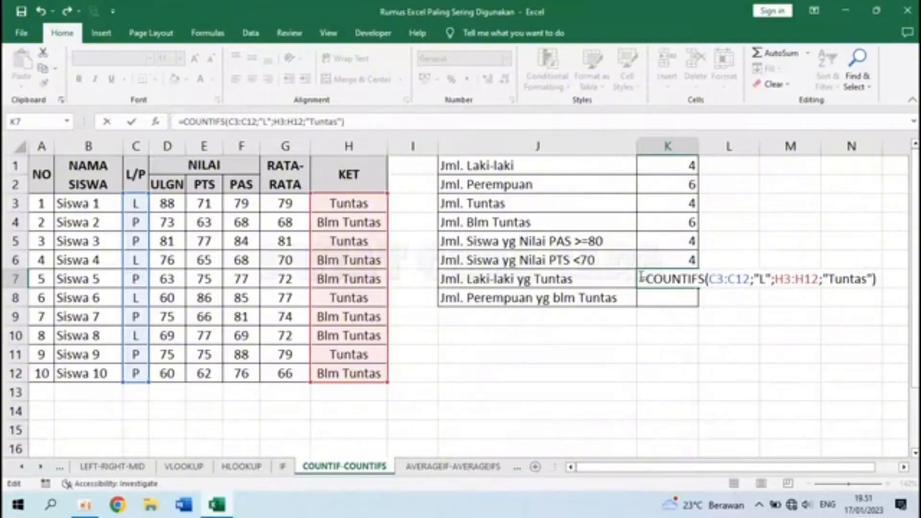
left_click_drag(644, 278, 883, 279)
left_click(774, 279)
left_click(879, 278)
left_click_drag(710, 279, 882, 282)
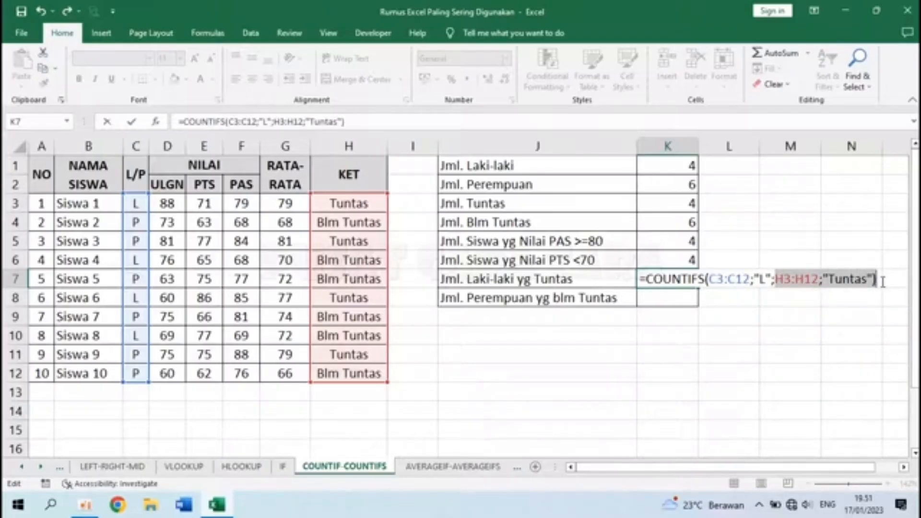
key("Return")
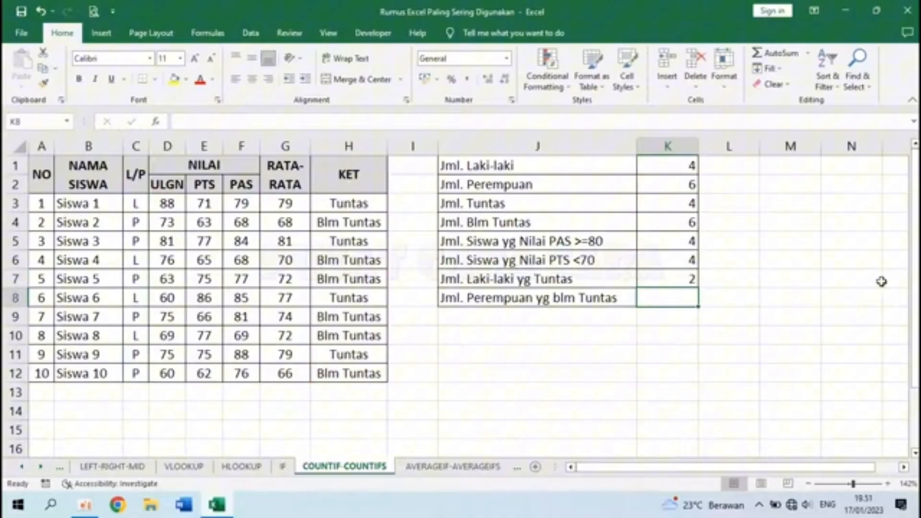
left_click(692, 276)
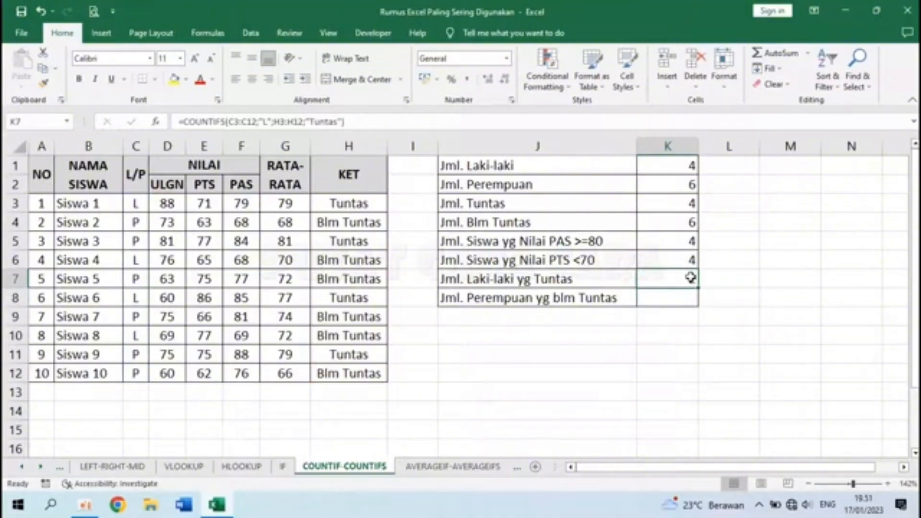
- Check the L/P and KET entries of the male students marked Tuntas against the Jml. Laki-laki yg Tuntas count in K7
left_click(139, 203)
left_click(347, 204)
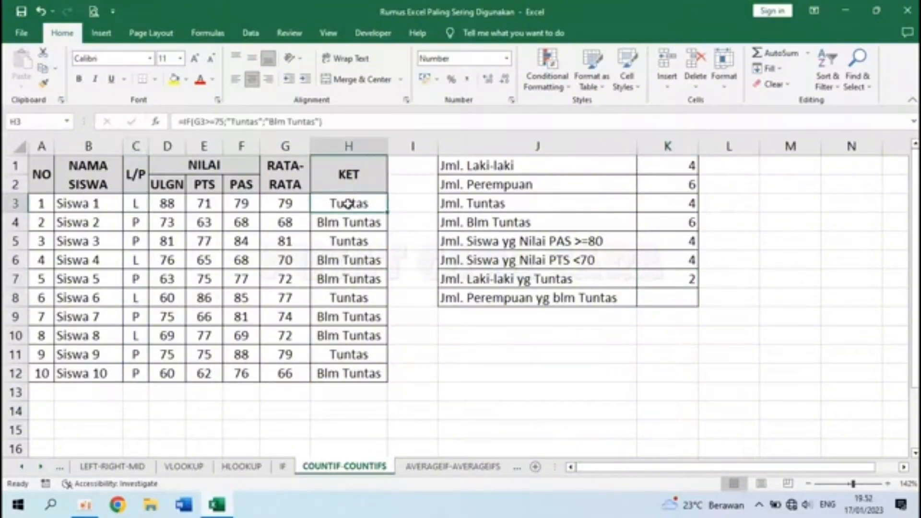
left_click(136, 259)
left_click(136, 297)
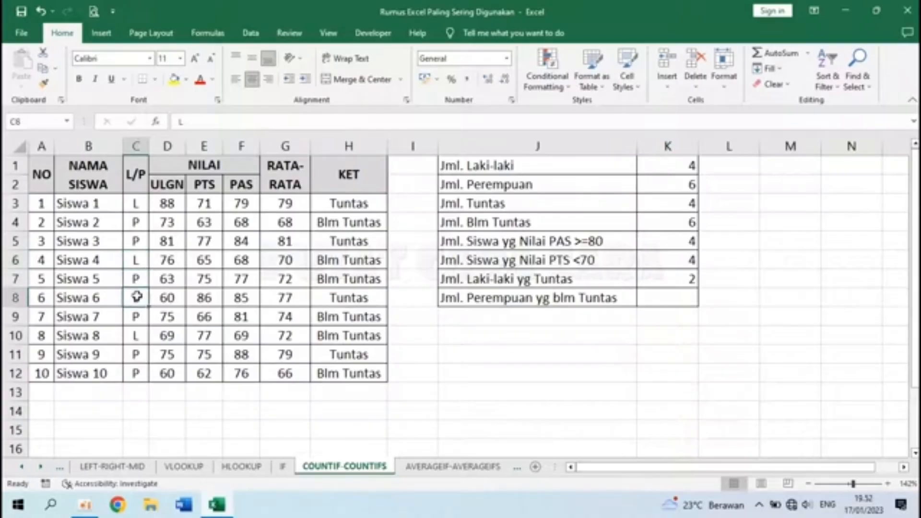
left_click(357, 295)
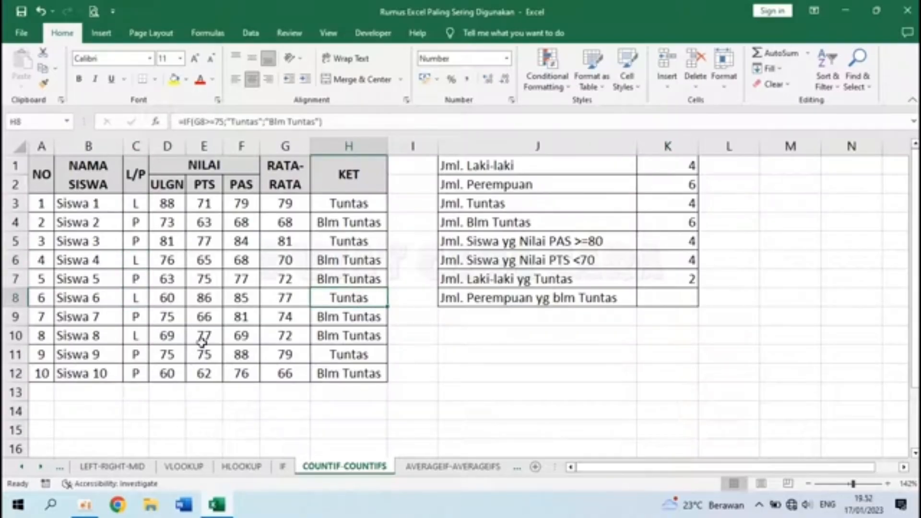
left_click(694, 276)
- Start a COUNTIFS formula in K8 for Jml. Perempuan yg blm Tuntas with the first range C3:C12 and criterion "P"
left_click(469, 297)
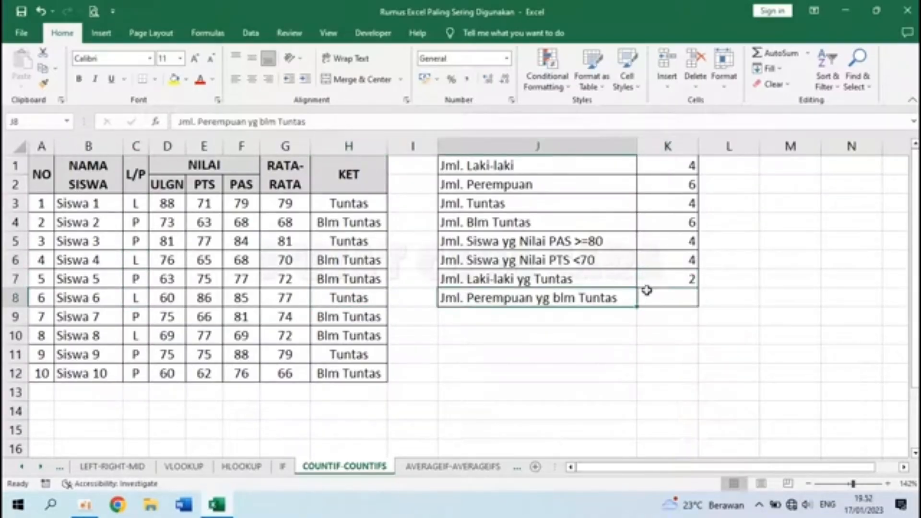
left_click(681, 300)
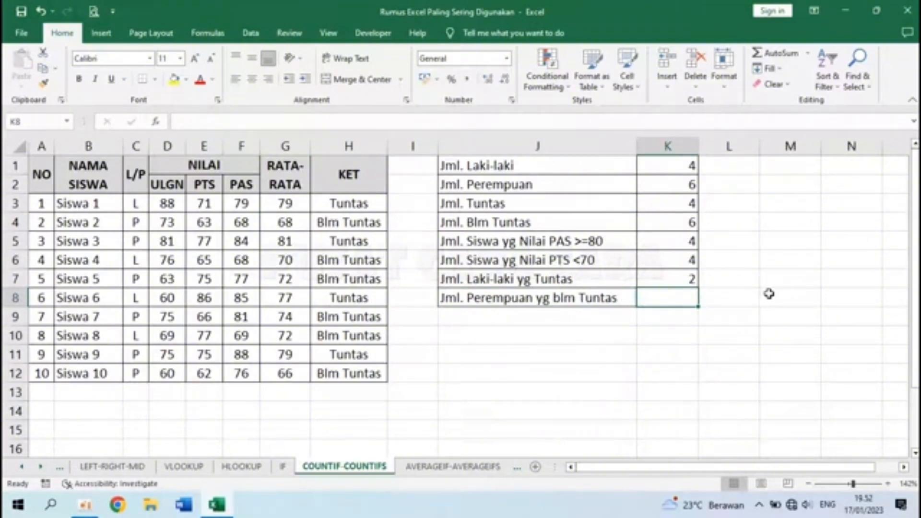
type("=")
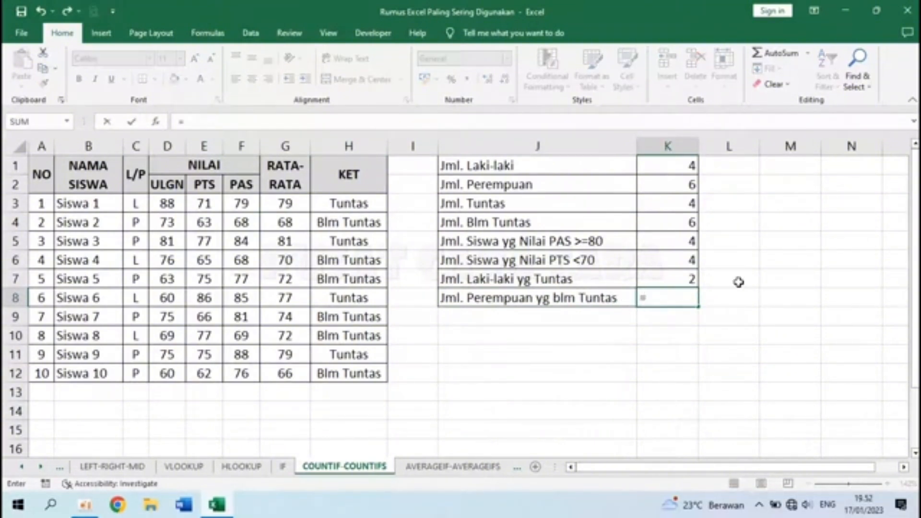
type("coun")
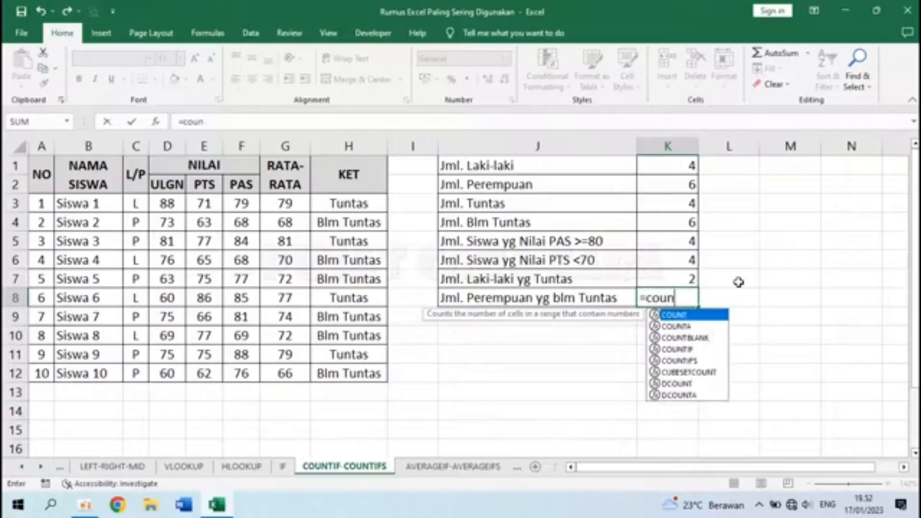
type("tifs(")
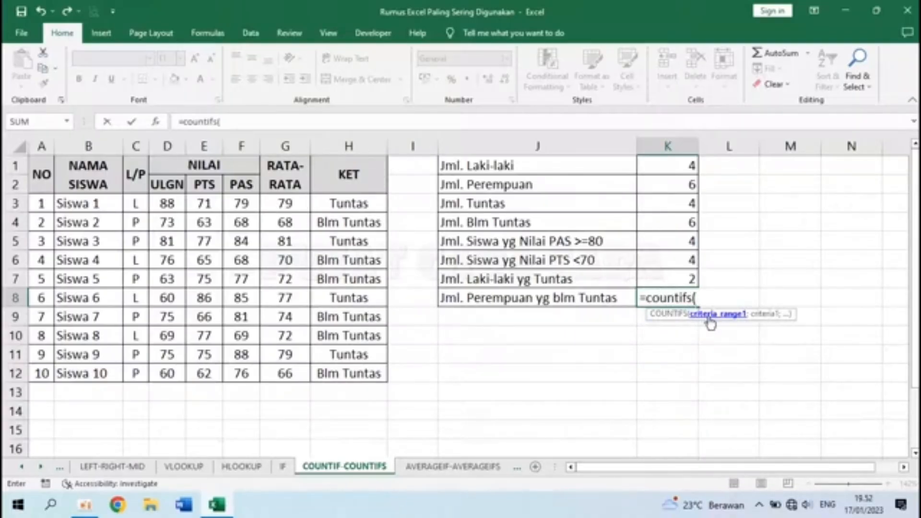
left_click_drag(136, 203, 140, 371)
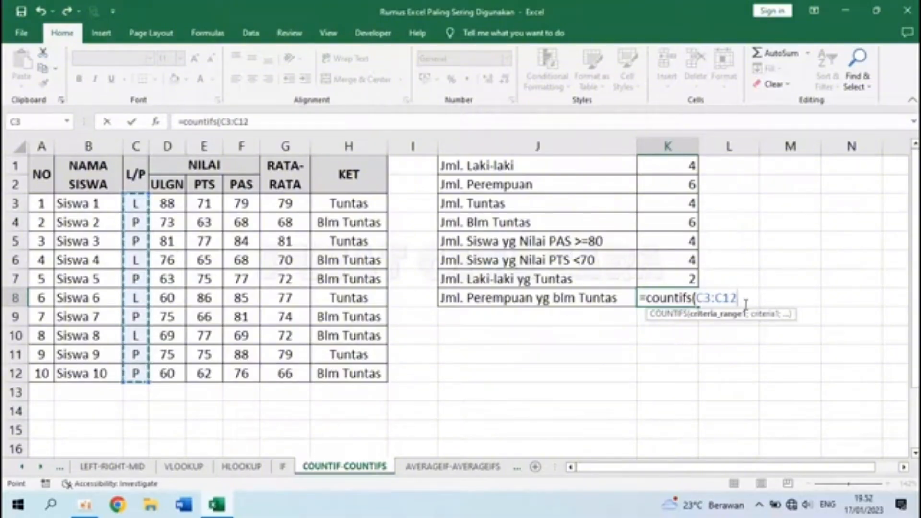
type(";")
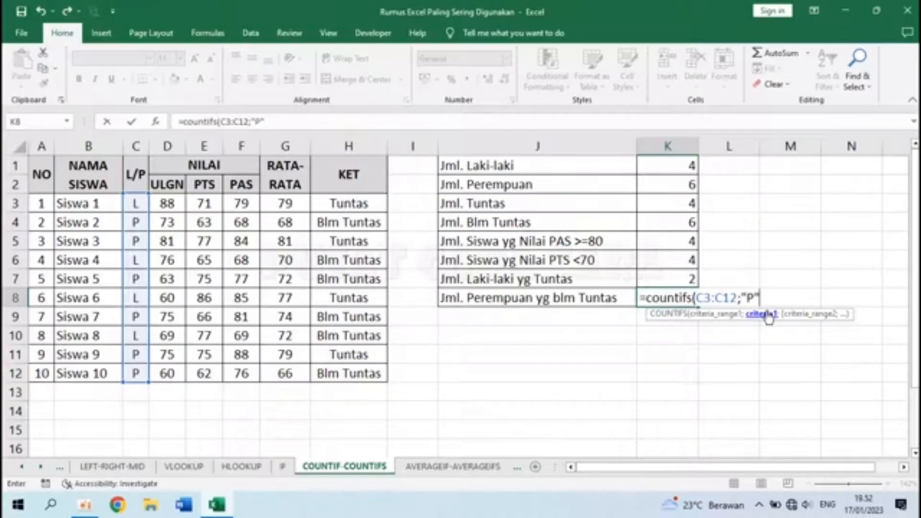
type("\"P\";")
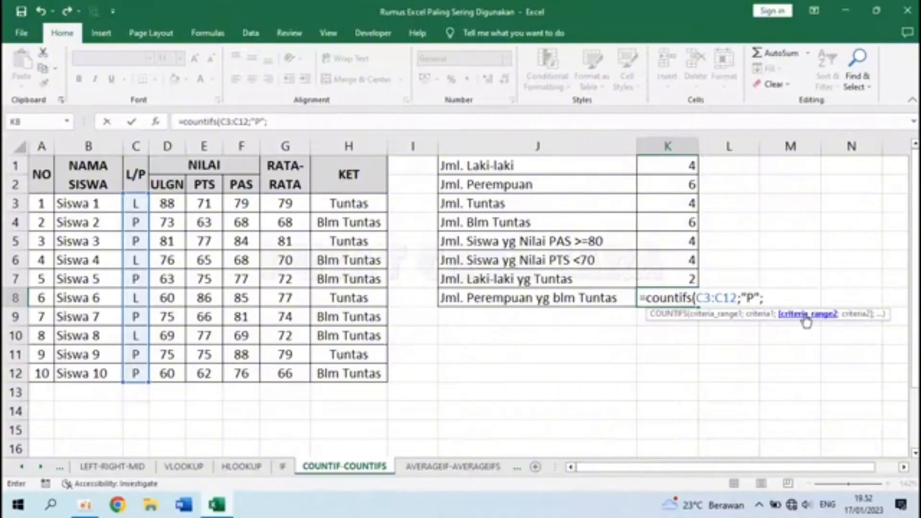
- Complete the K8 formula counting female students who have not passed as =COUNTIFS(C3:C12;"P";H3:H12;"Blm Tuntas")
left_click_drag(337, 202, 353, 373)
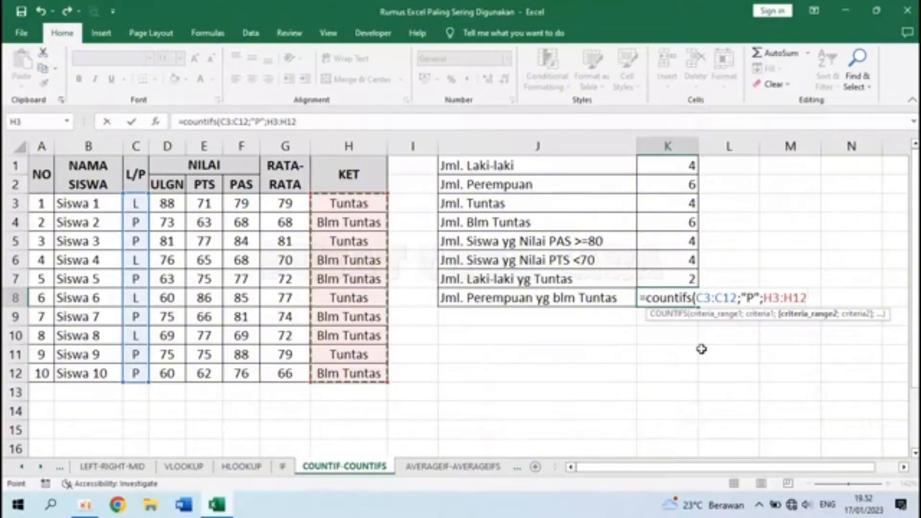
type(";")
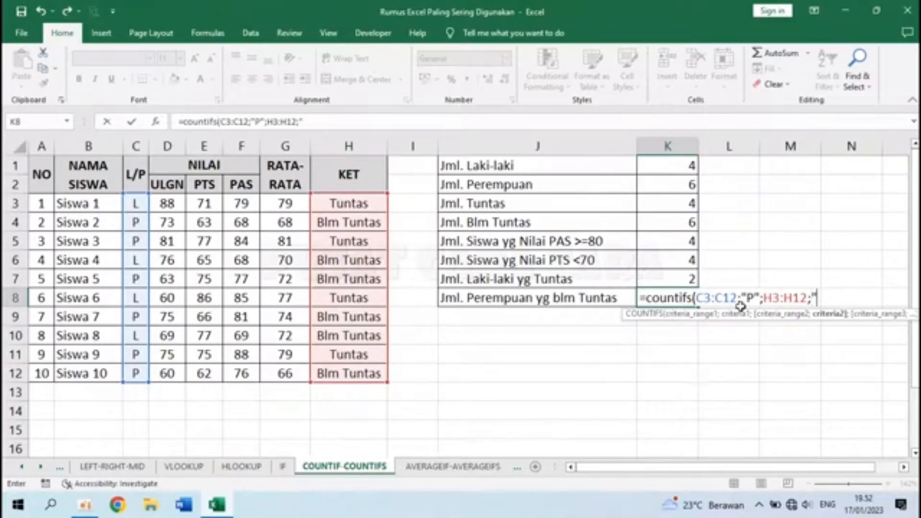
type("\"Blm Tuntas")
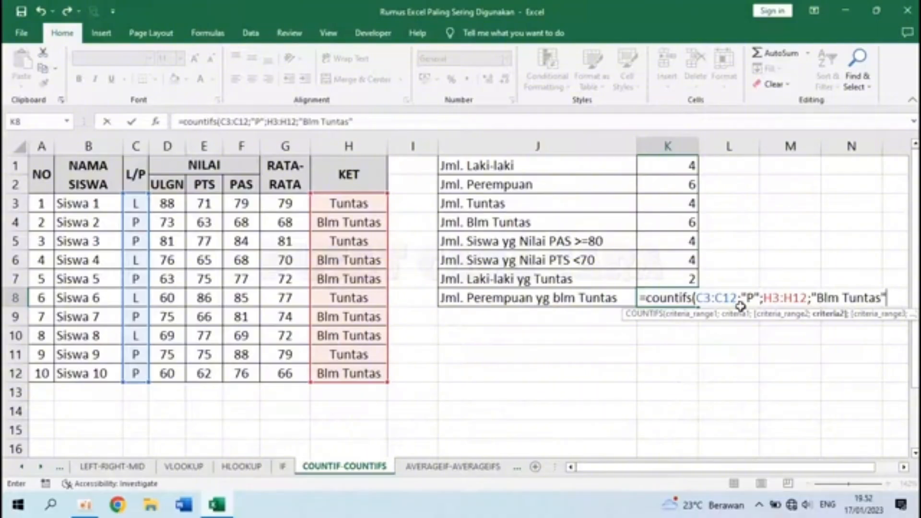
type("\")")
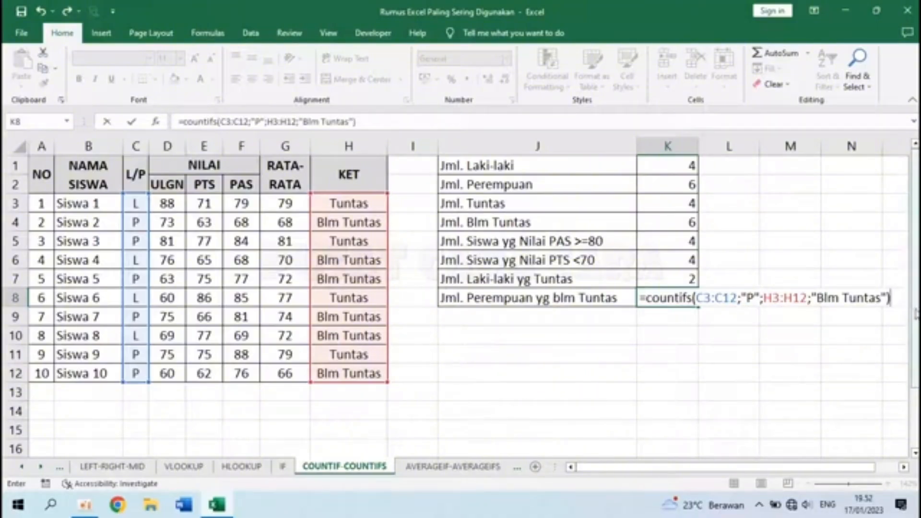
left_click_drag(644, 299, 892, 298)
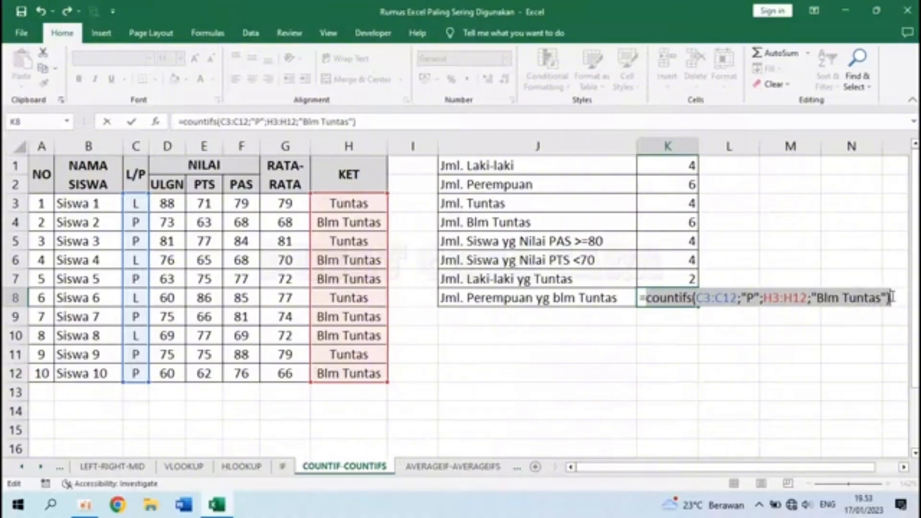
left_click(891, 298)
key("Return")
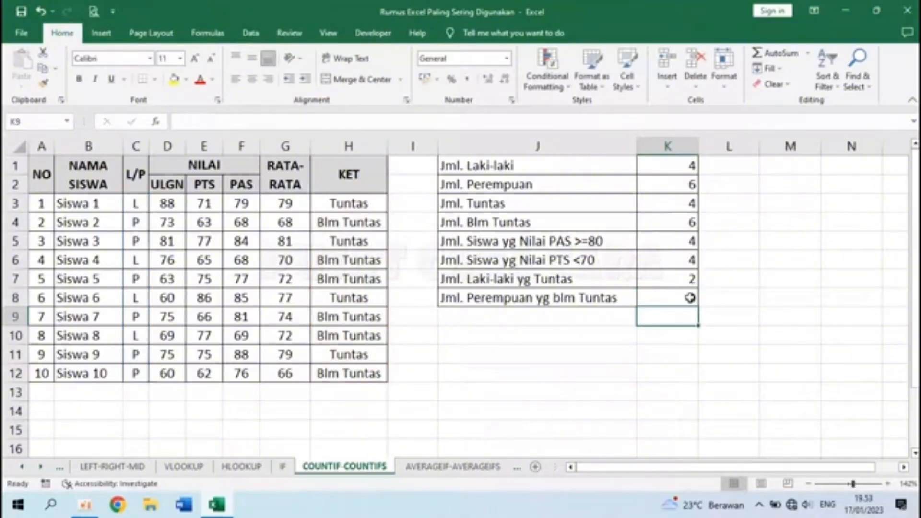
- Check the K8 count against the table rows marked P in the L/P column and Blm Tuntas in the KET column
left_click(136, 222)
left_click(326, 222)
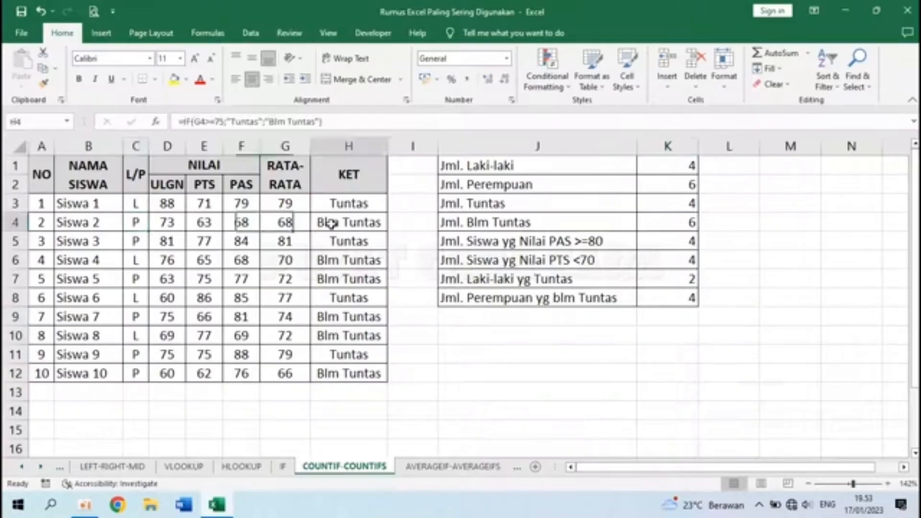
left_click(140, 243)
left_click(138, 262)
left_click(136, 277)
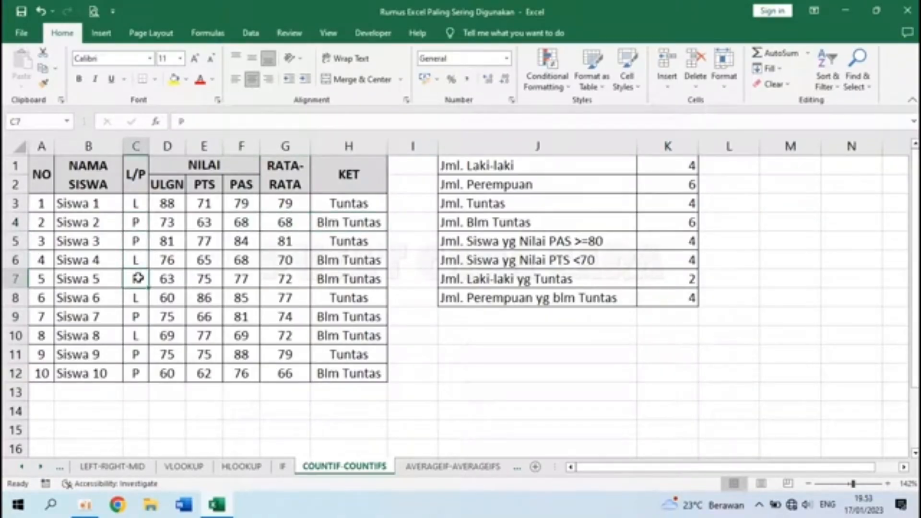
left_click(323, 280)
left_click(135, 316)
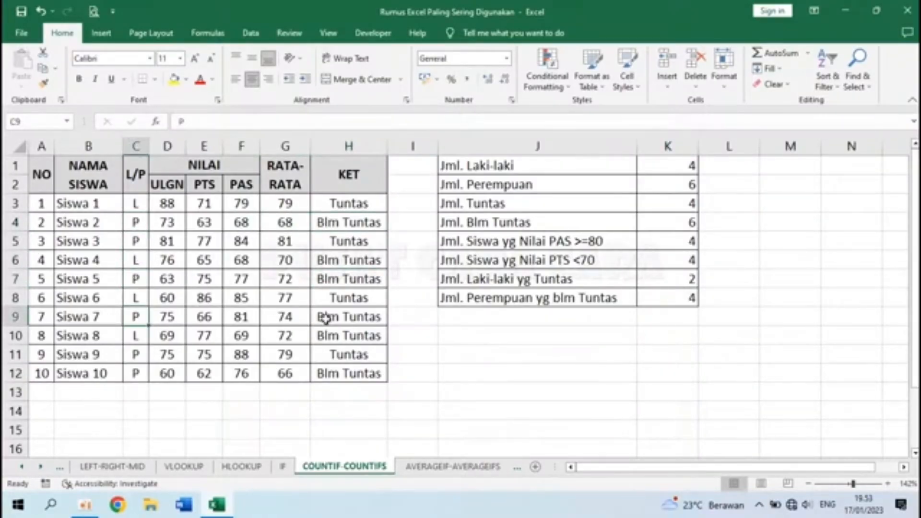
left_click(324, 318)
left_click(137, 367)
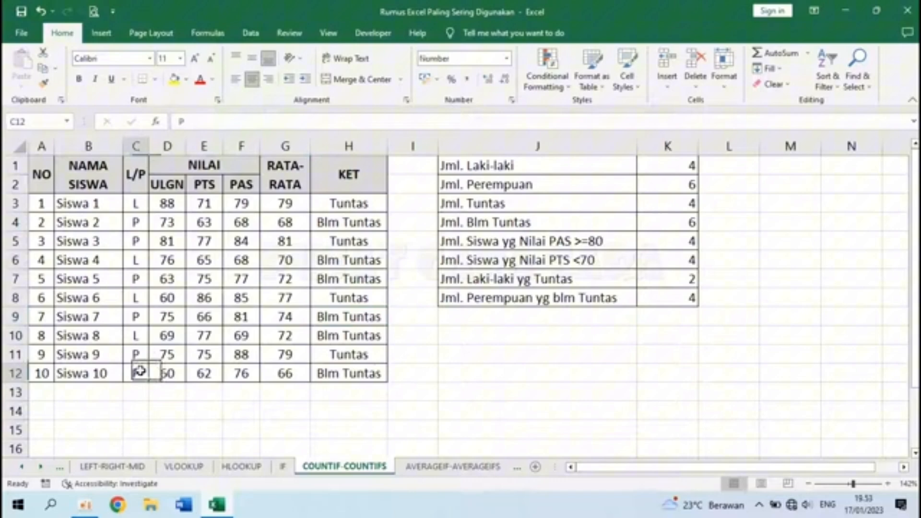
left_click(344, 372)
left_click(675, 297)
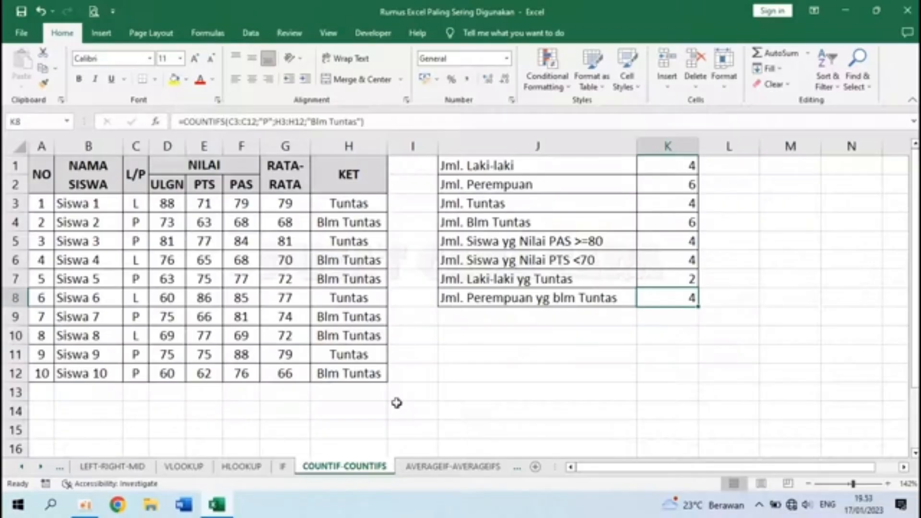
- On the AVERAGEIF-AVERAGEIFS sheet, average the final scores of at least 75 in K1 with =AVERAGEIF(G3:G12;">=75")
left_click(426, 467)
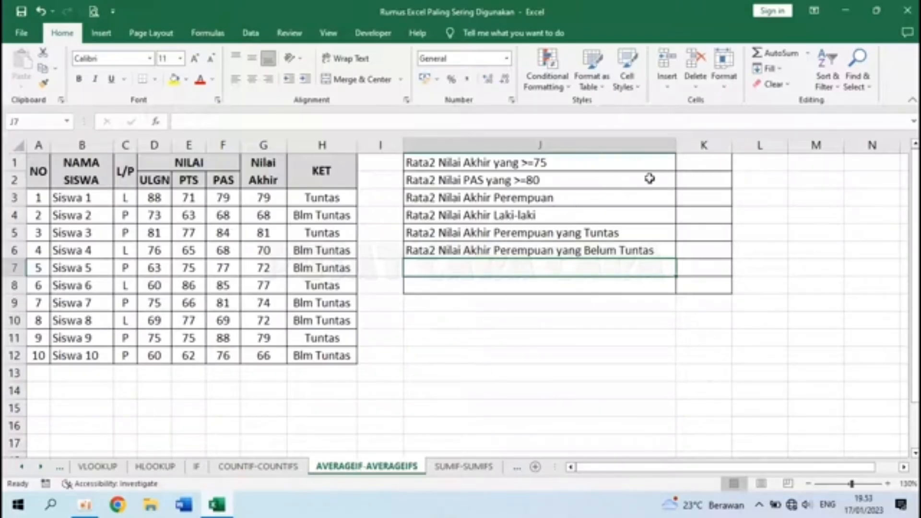
left_click(421, 163)
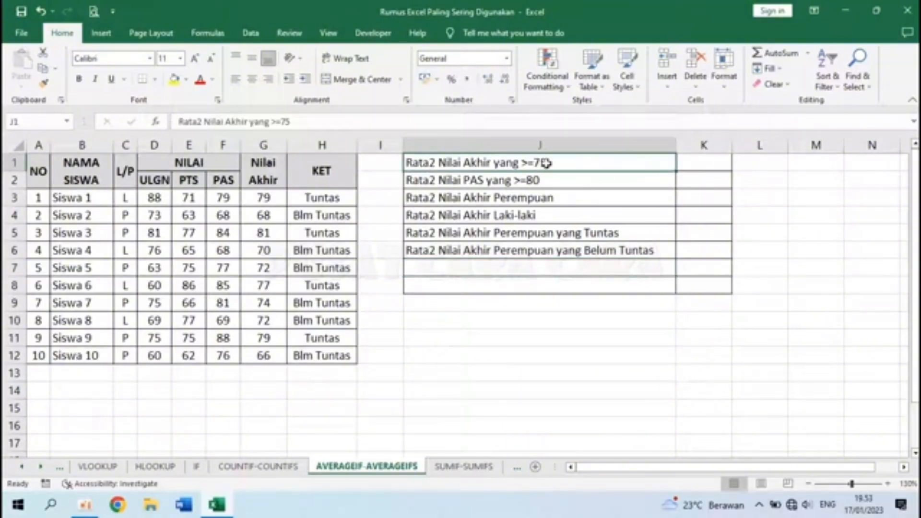
left_click(691, 163)
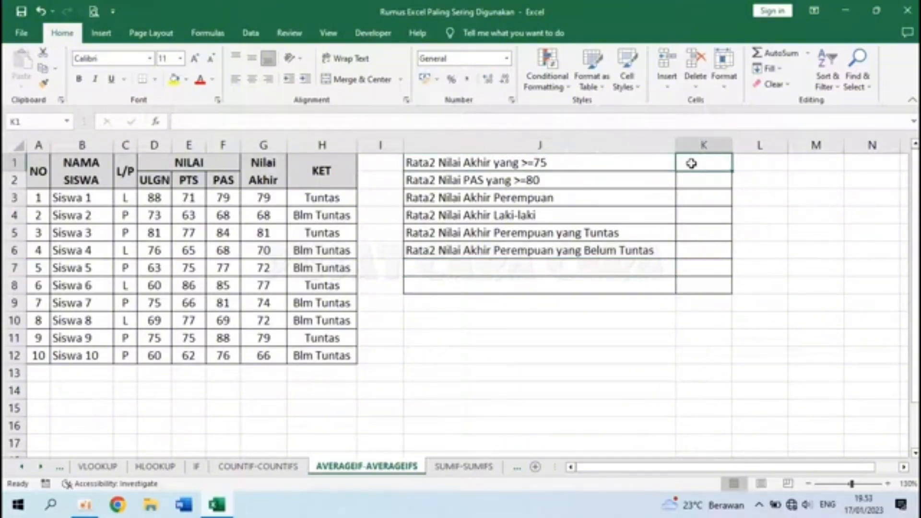
type("=")
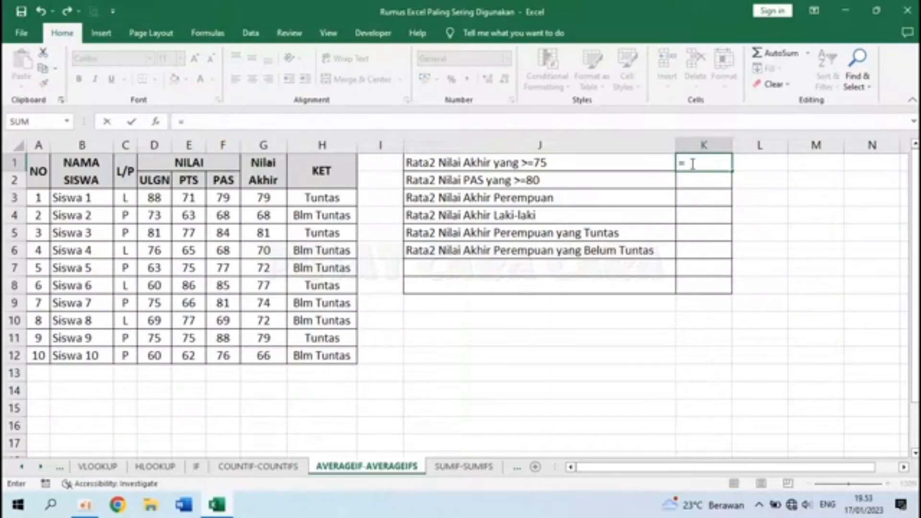
type("averageif(")
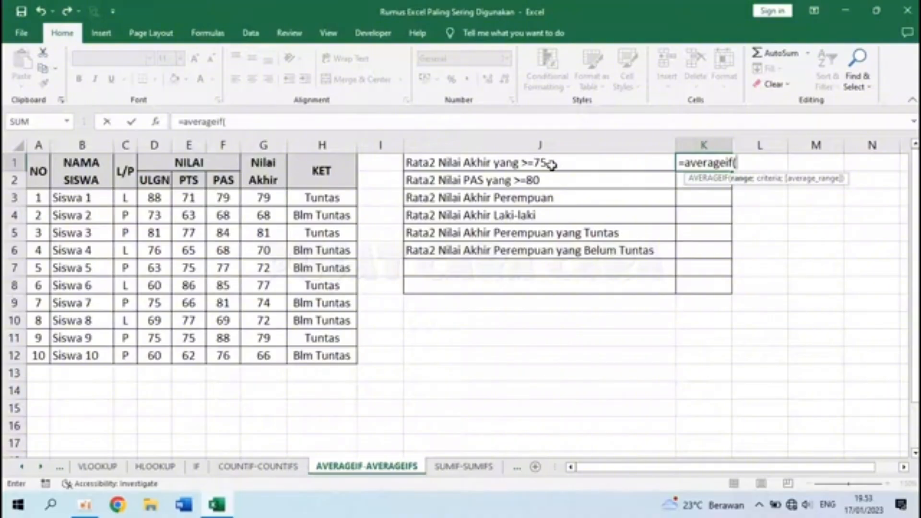
left_click(270, 194)
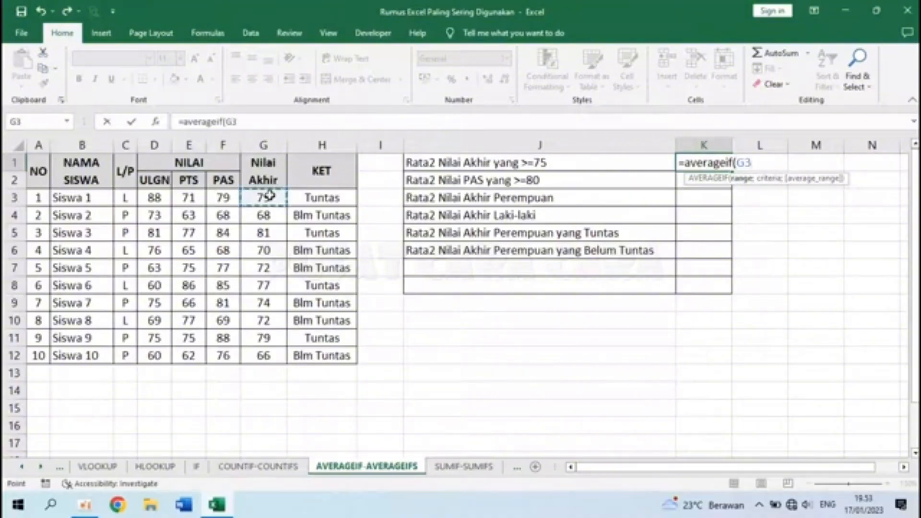
left_click_drag(270, 194, 265, 355)
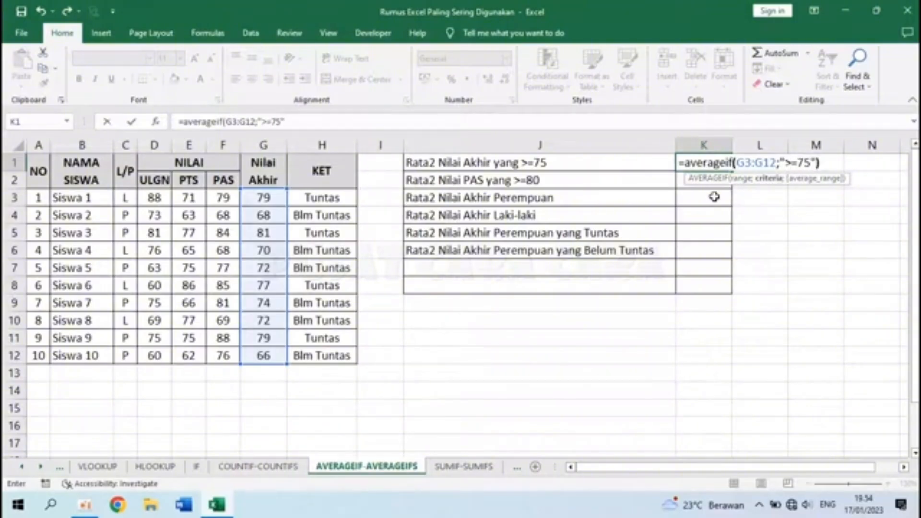
key("Home")
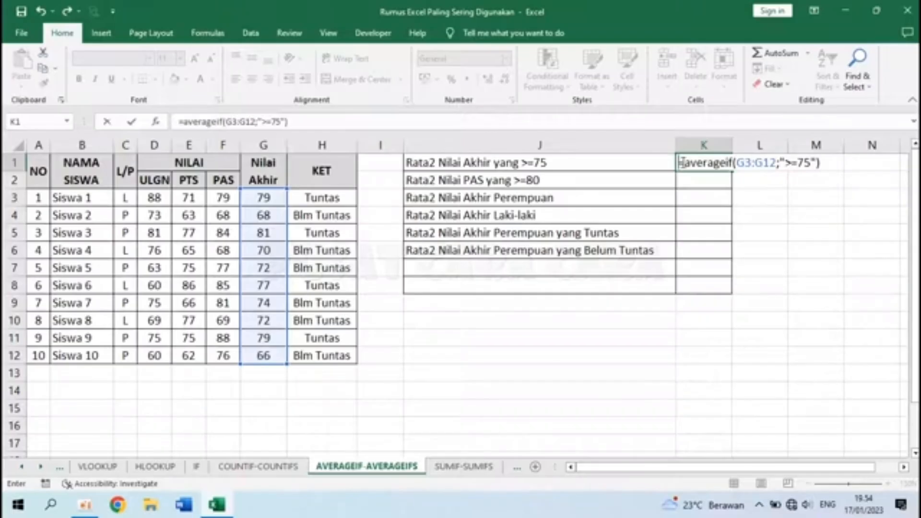
left_click_drag(681, 163, 822, 163)
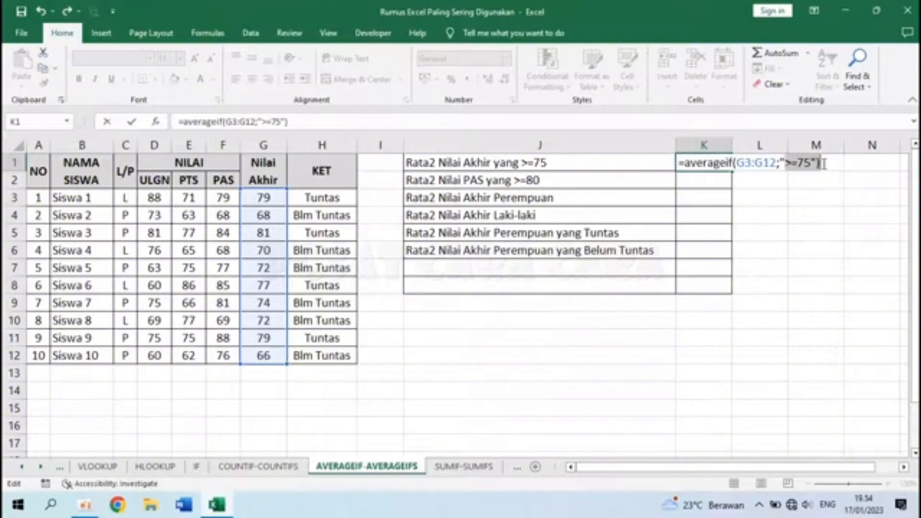
left_click(824, 163)
key("Return")
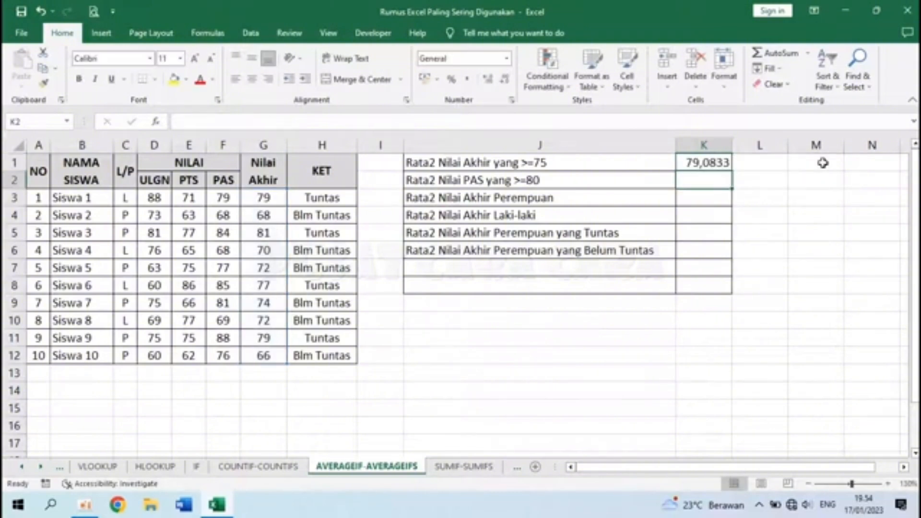
left_click(719, 160)
- Average the PAS scores of at least 80 in K2 with =AVERAGEIF(F3:F12;">=80")
left_click(516, 180)
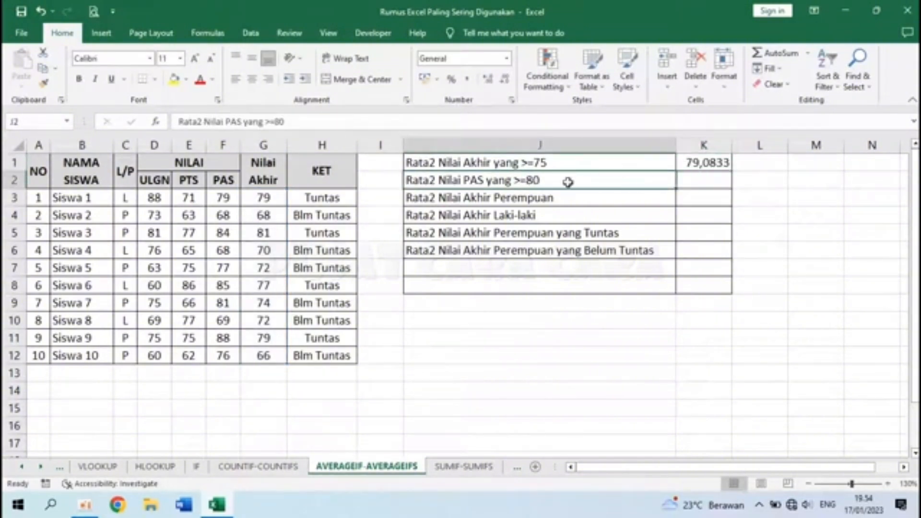
left_click(698, 183)
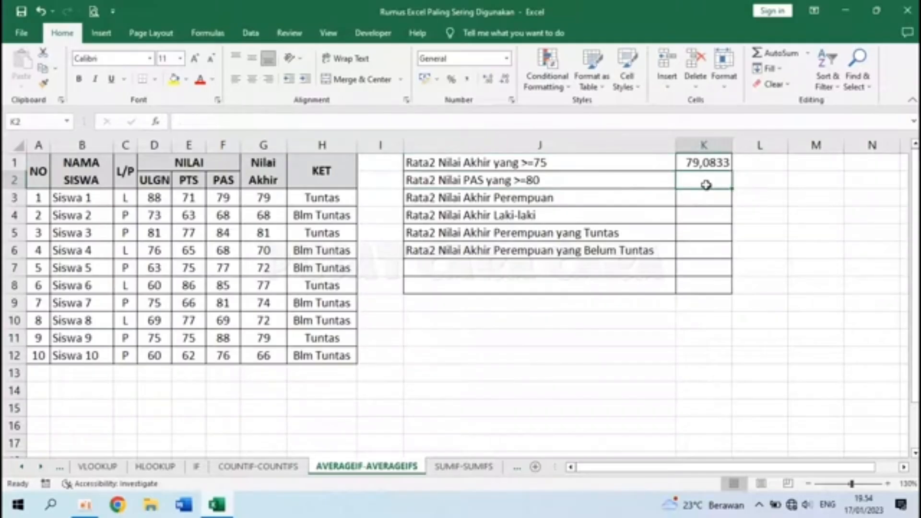
type("=av")
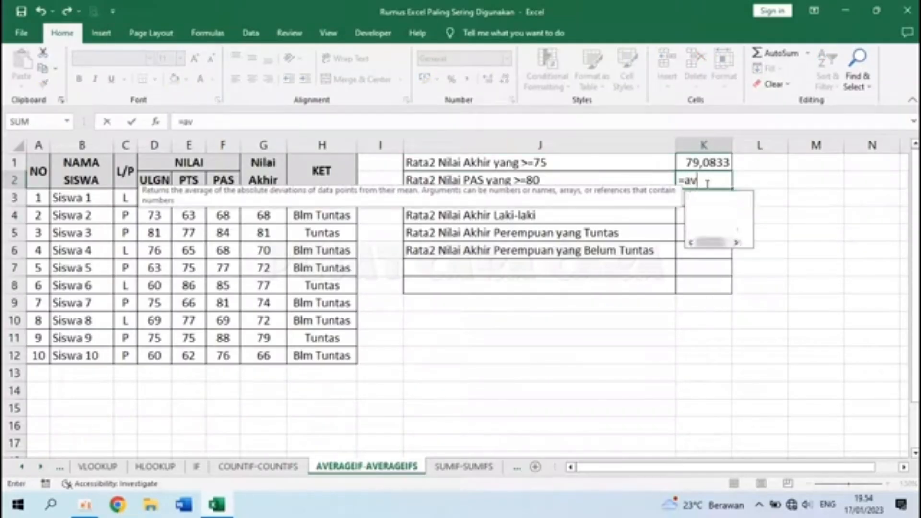
type("erageif(")
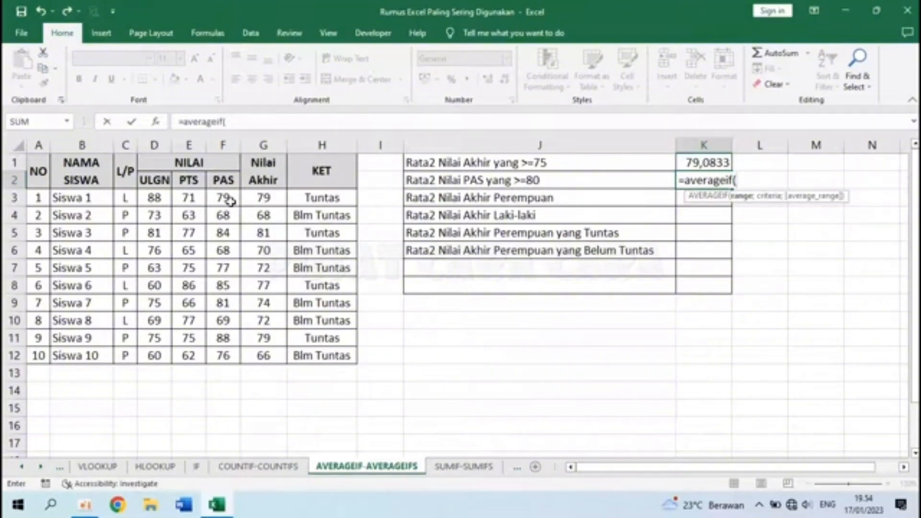
left_click_drag(231, 200, 224, 356)
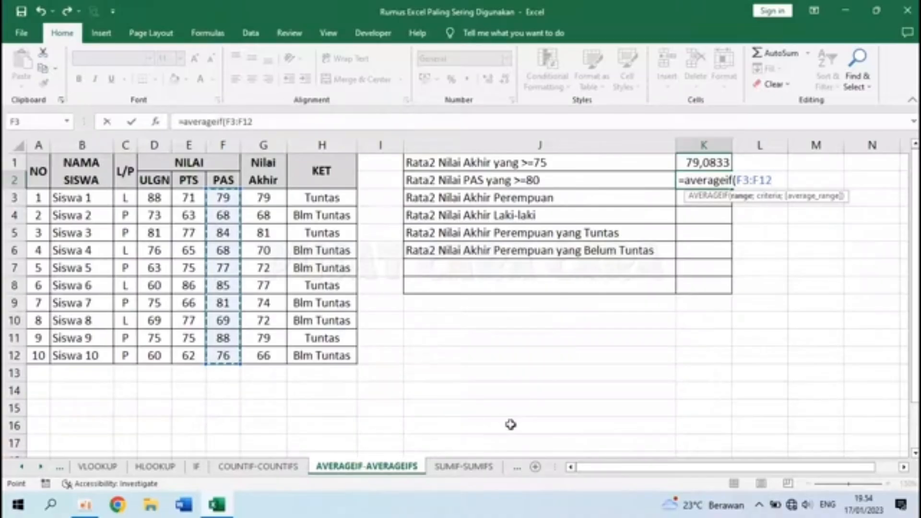
type(";")
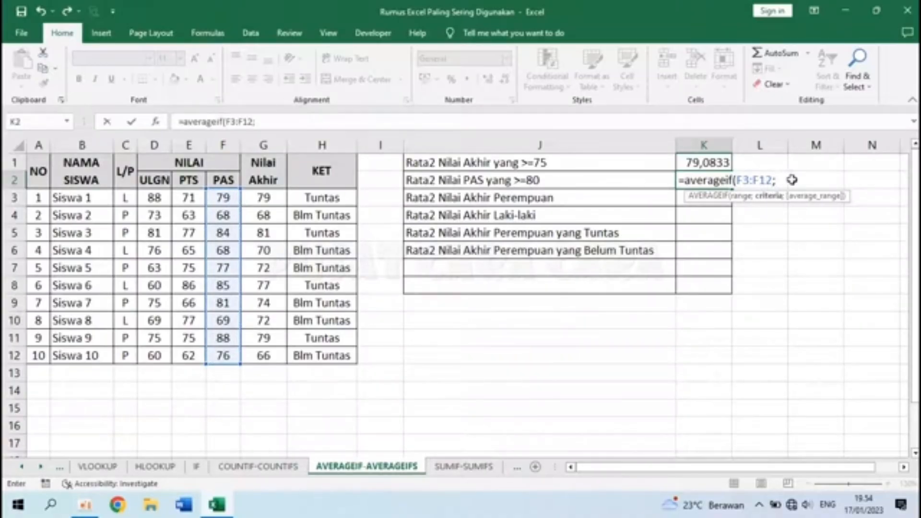
type("\">=80\")")
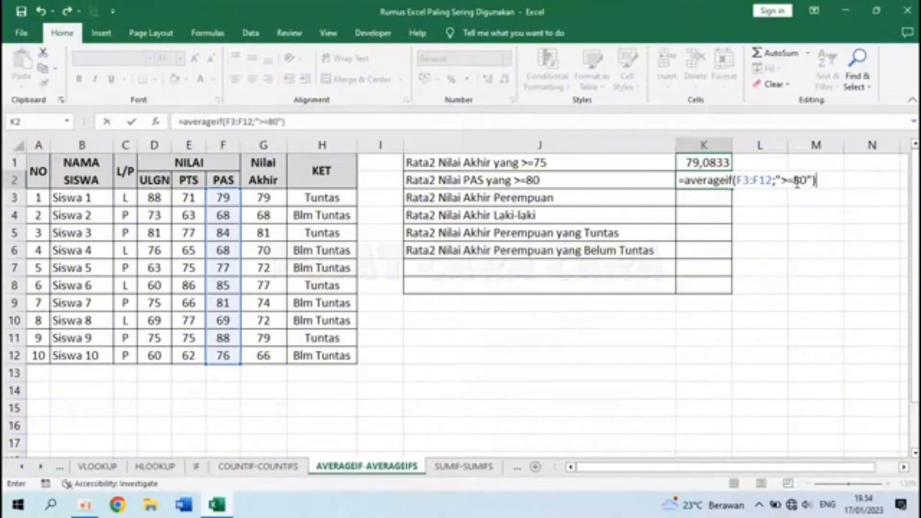
left_click_drag(687, 179, 730, 180)
left_click_drag(742, 180, 814, 179)
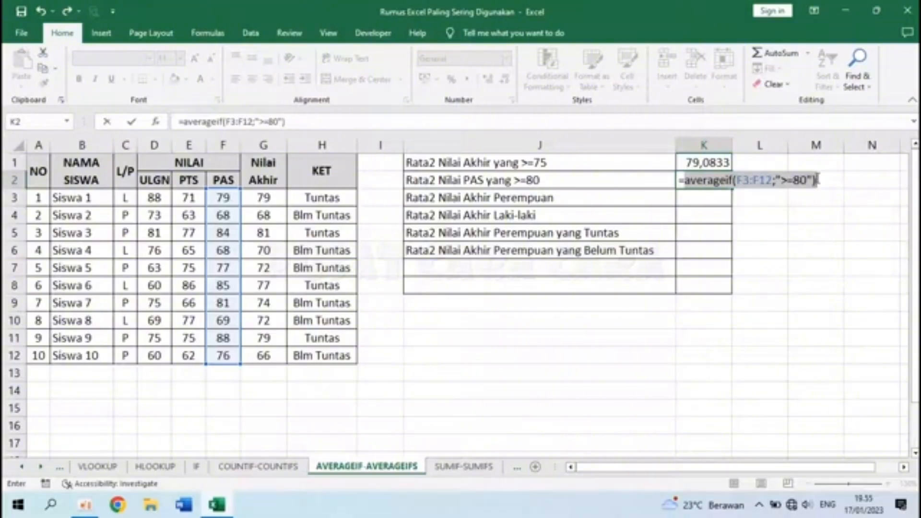
left_click(818, 178)
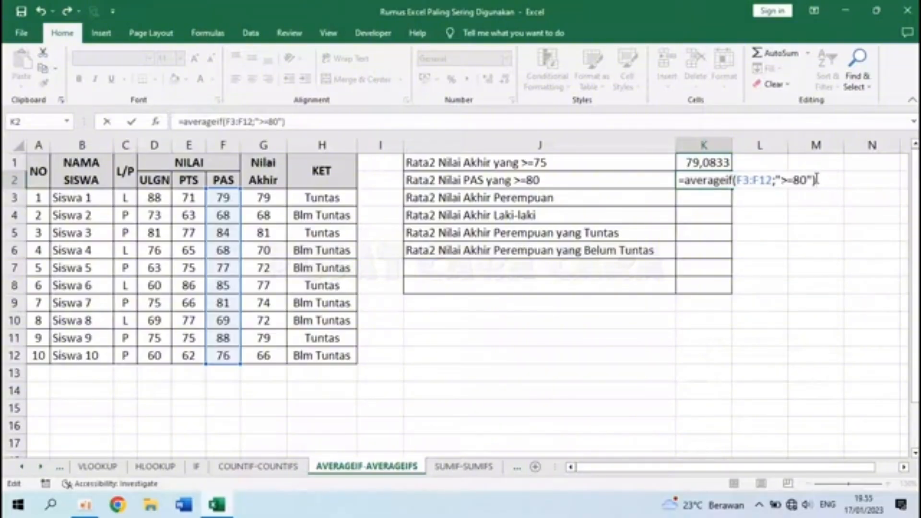
key("Return")
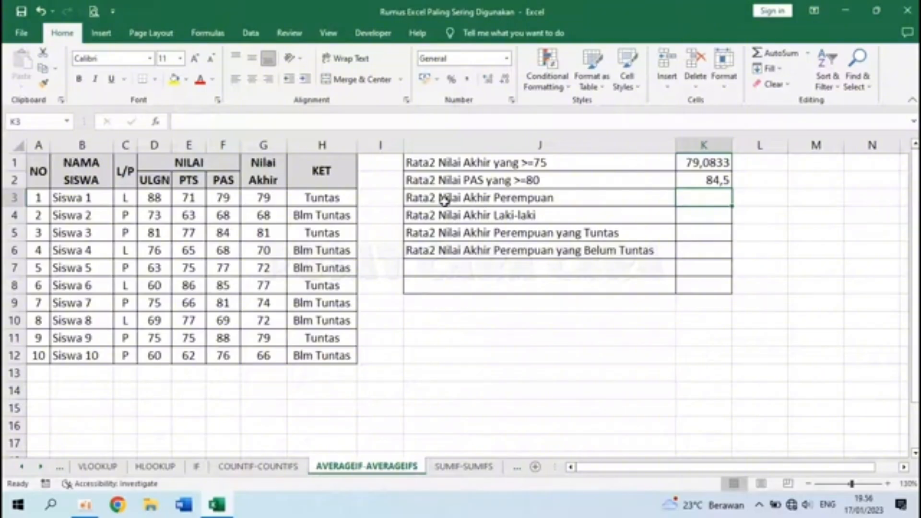
- Begin the K3 formula averaging female students' final scores as an AVERAGEIFS with G3:G12 as the average range
left_click(428, 197)
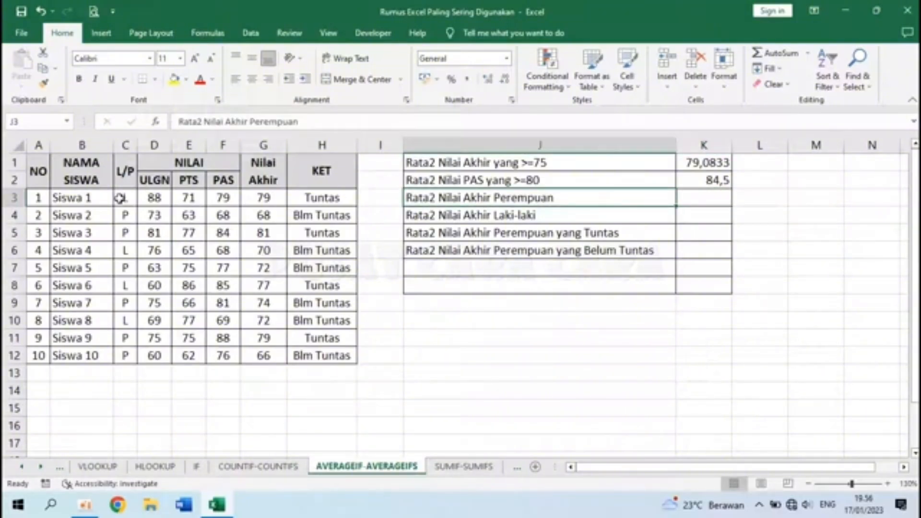
left_click_drag(267, 198, 271, 355)
left_click_drag(126, 198, 131, 321)
left_click(715, 198)
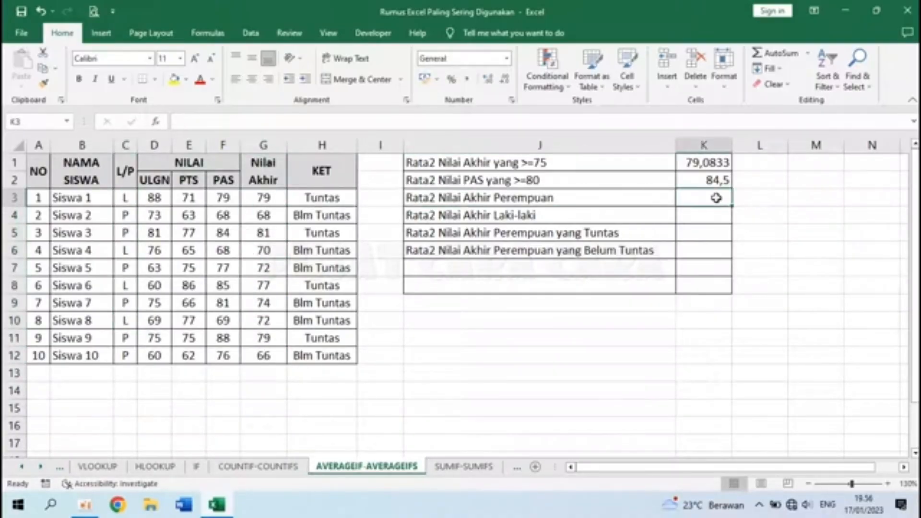
type("=")
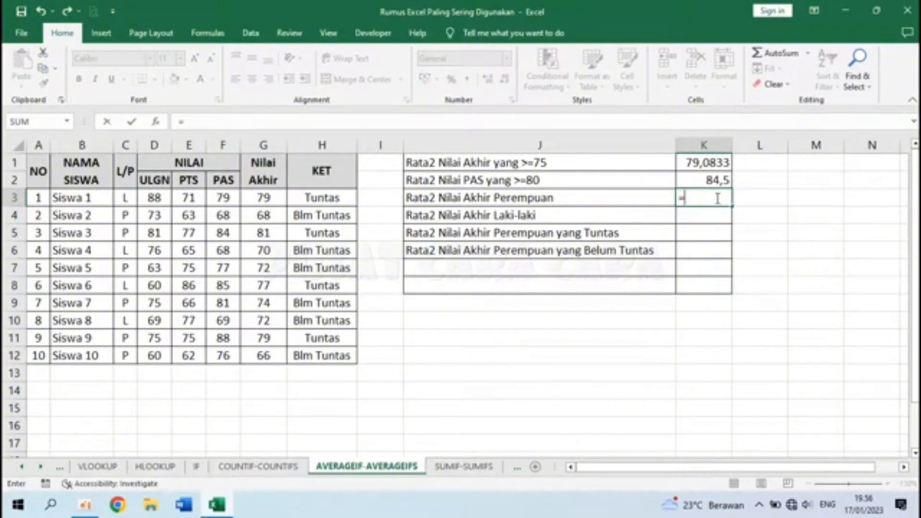
type("ave")
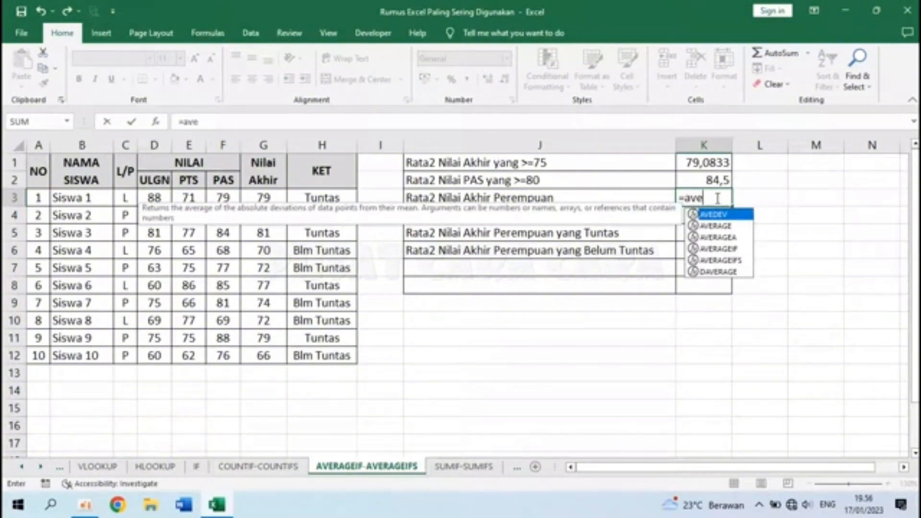
type("rageifs(")
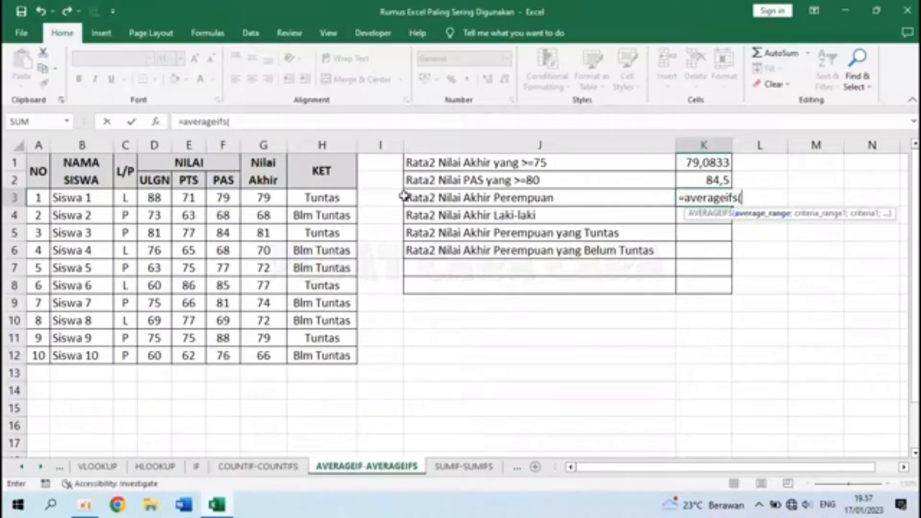
left_click_drag(261, 194, 264, 356)
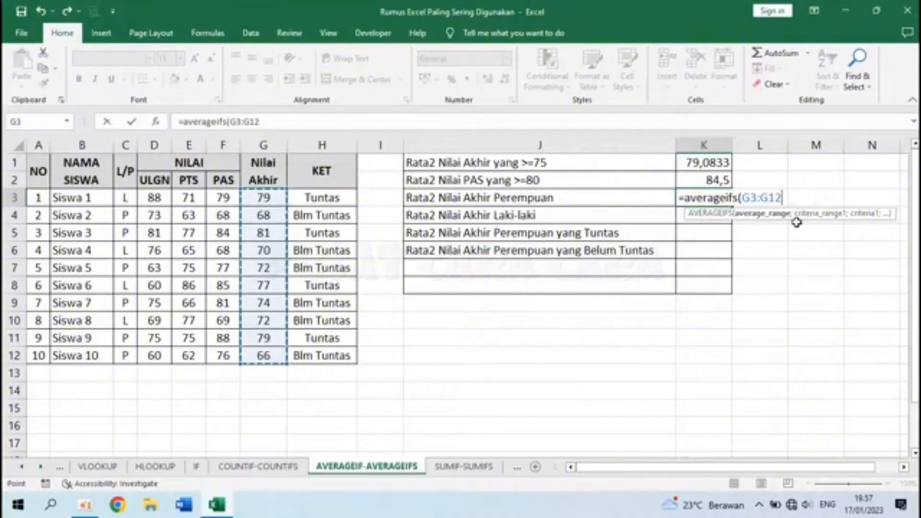
- Complete the K3 formula with the L/P column and criterion P as =AVERAGEIFS(G3:G12;C3:C12;"P")
type(";")
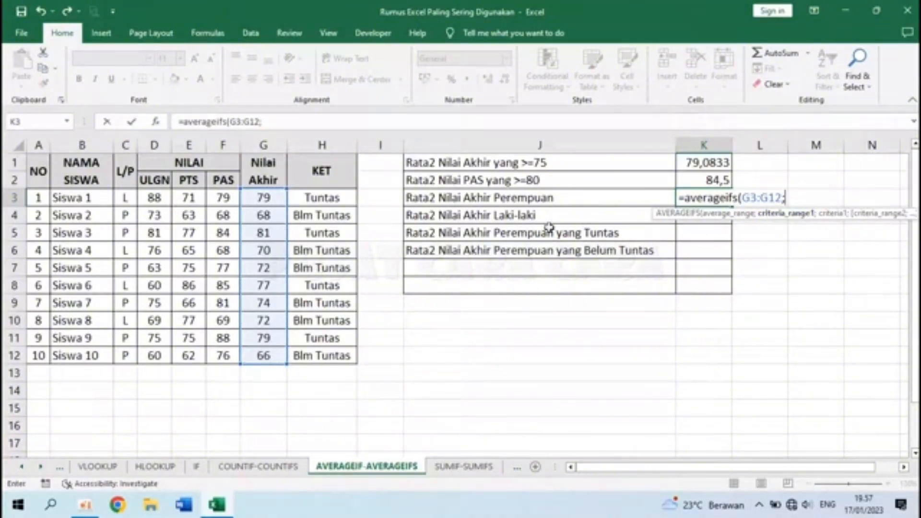
left_click_drag(126, 197, 124, 355)
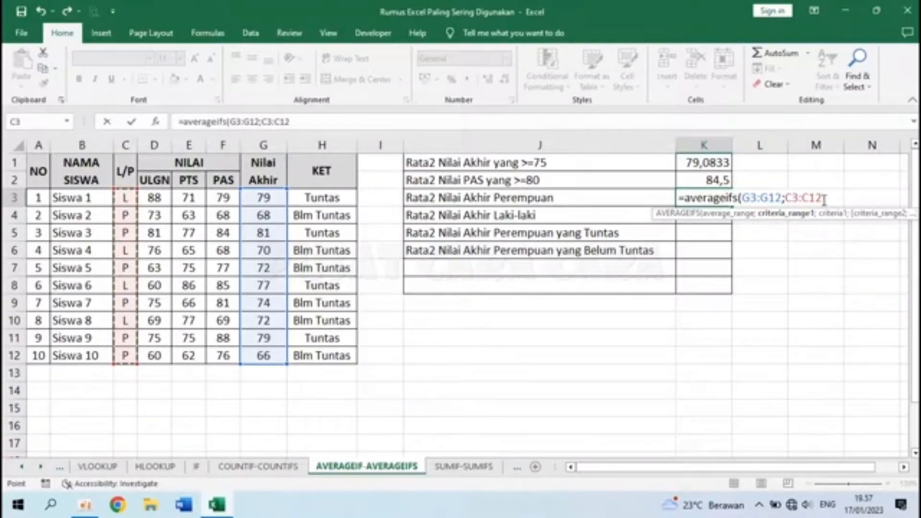
type(";")
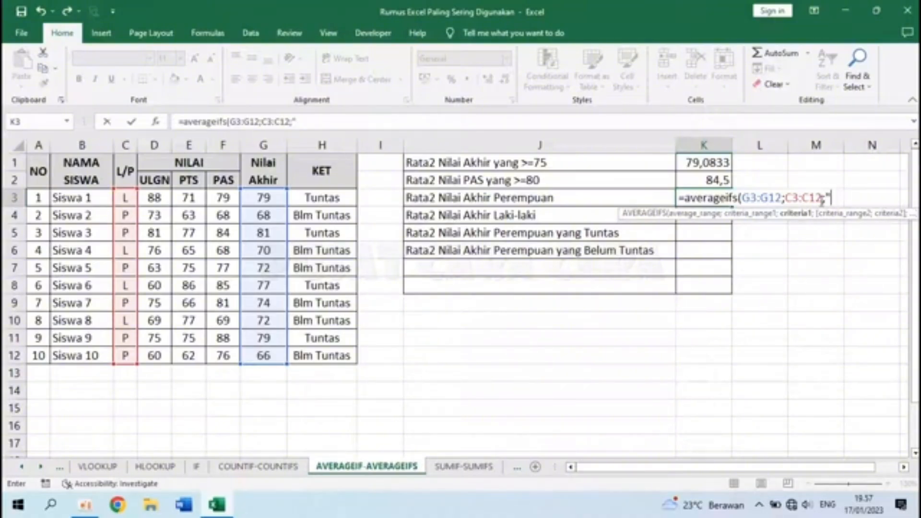
type("\"P\")")
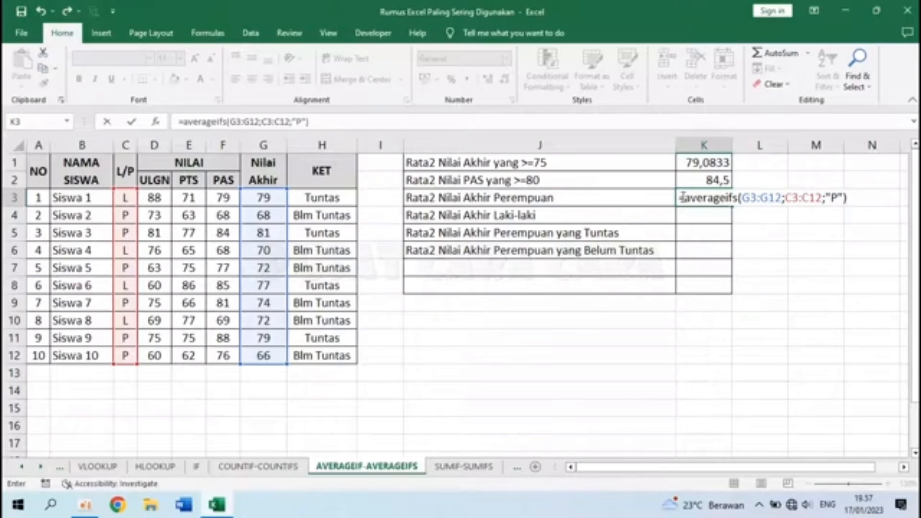
left_click_drag(683, 197, 735, 195)
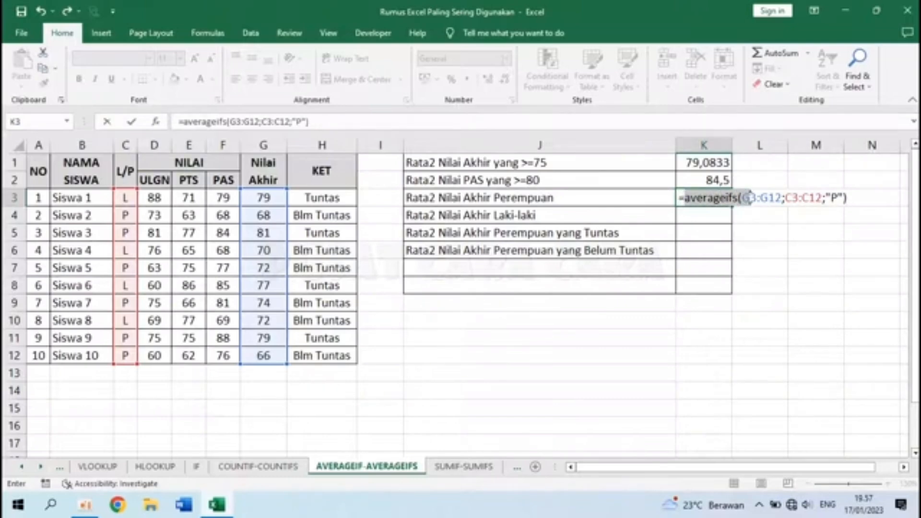
left_click_drag(783, 197, 783, 198)
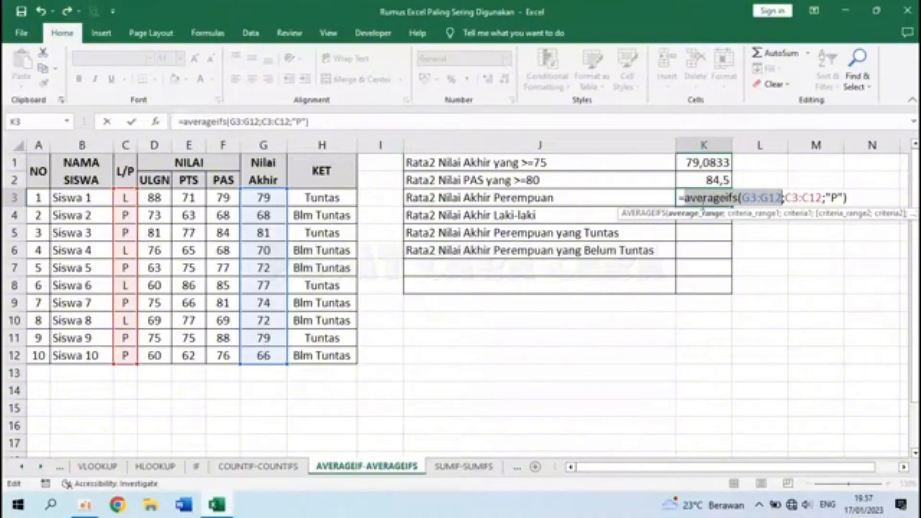
left_click_drag(786, 197, 849, 197)
left_click(848, 197)
key("Return")
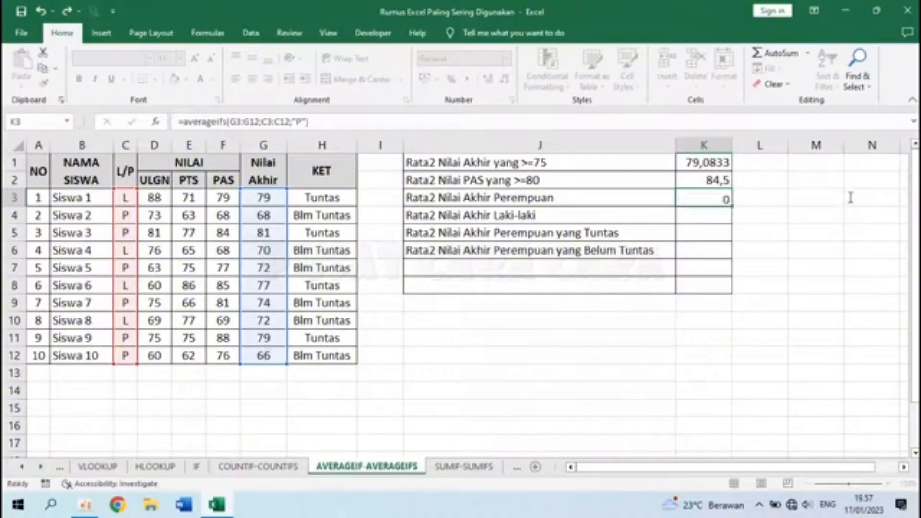
left_click(700, 201)
left_click(716, 214)
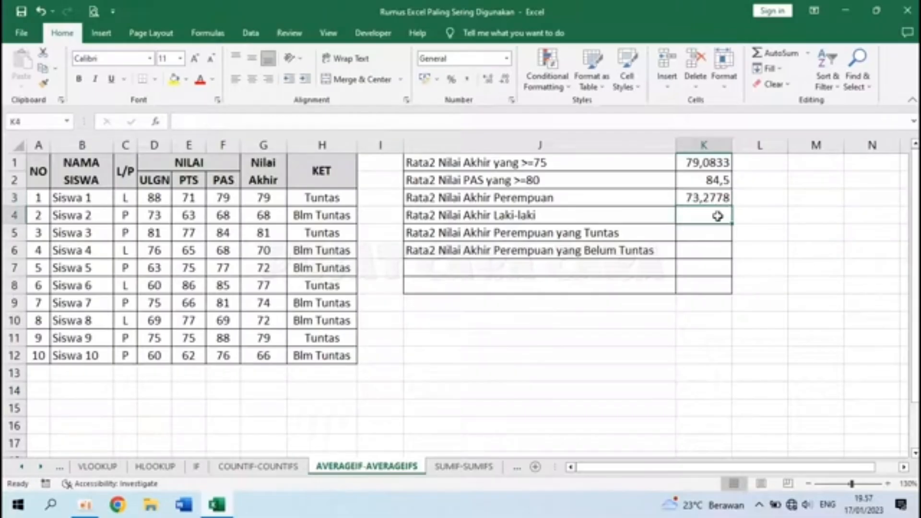
- Cross-check the female average in L3 by averaging the individual final scores with =AVERAGE(G4;G5;G7;G9;G11;G12)
left_click(765, 198)
type("=")
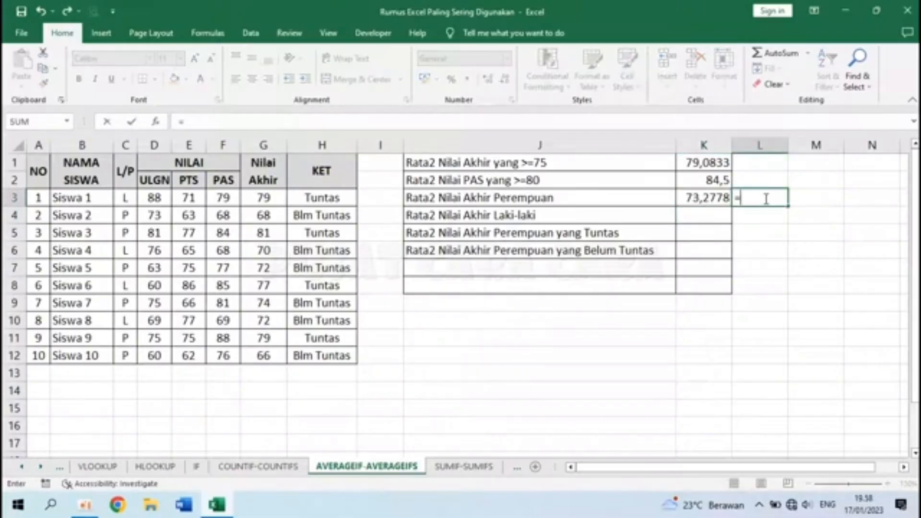
type("averag")
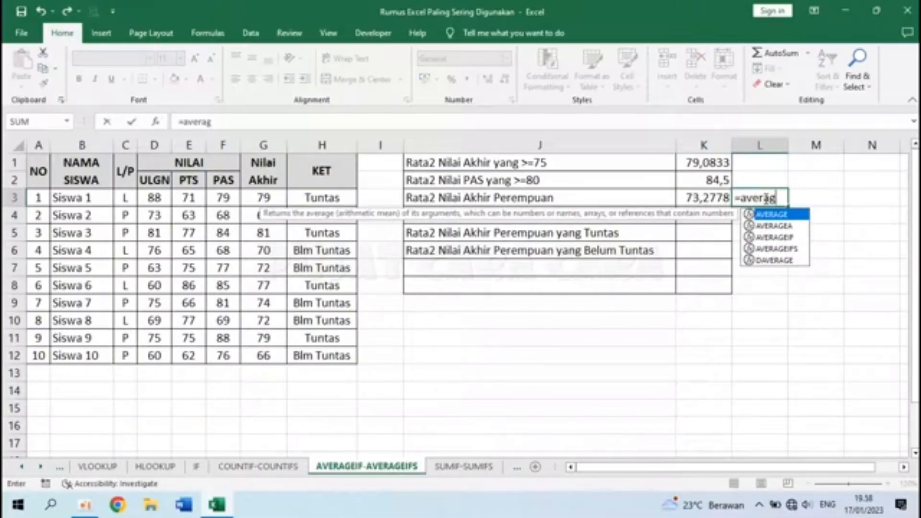
type("e(")
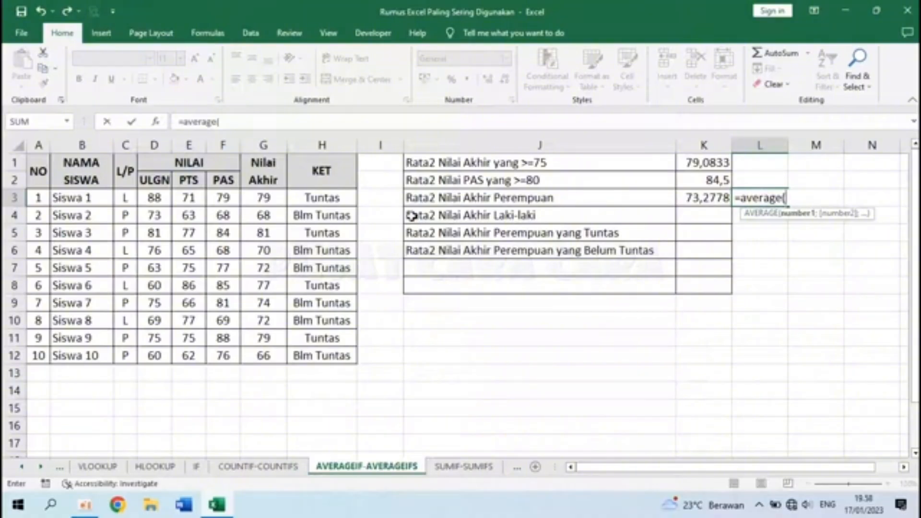
left_click(284, 216)
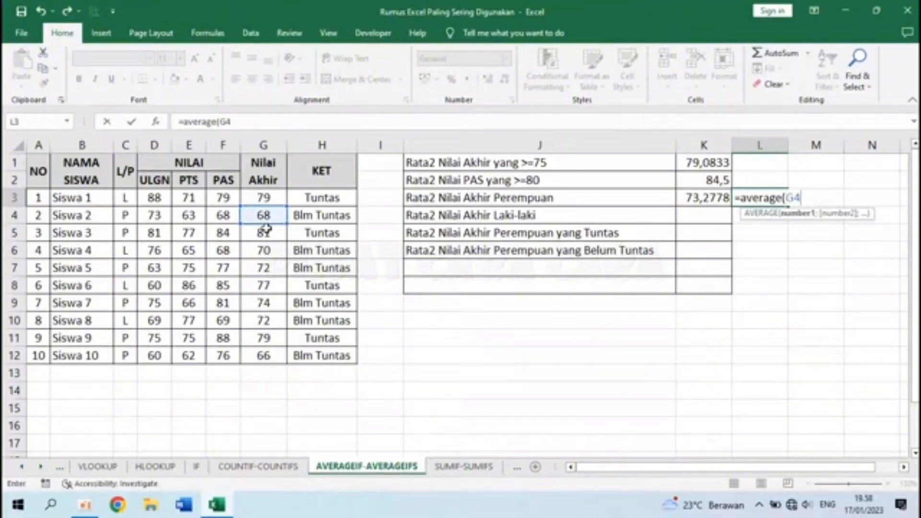
type(";")
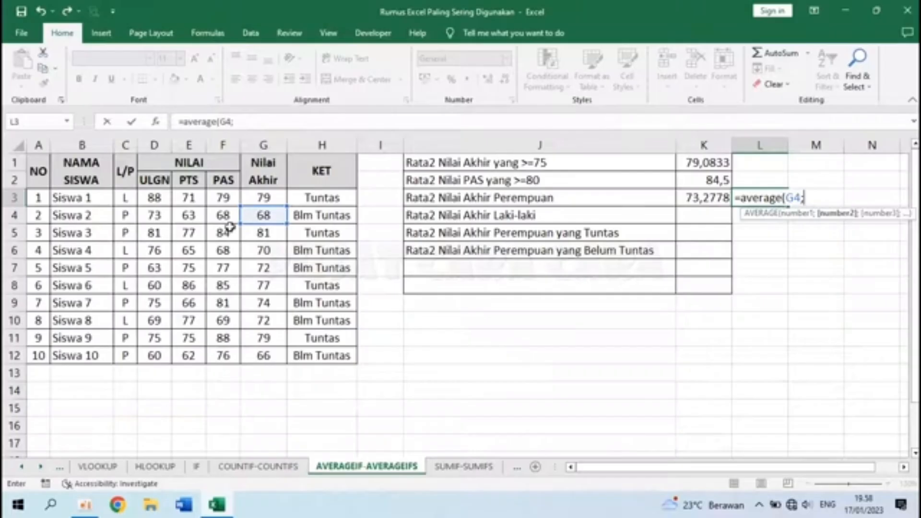
left_click(264, 232)
type(";")
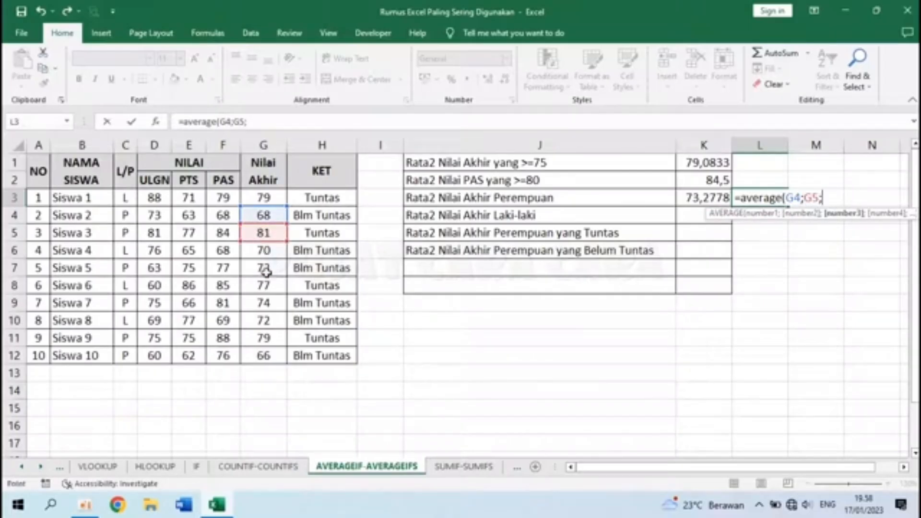
left_click(265, 271)
type(";")
left_click(264, 303)
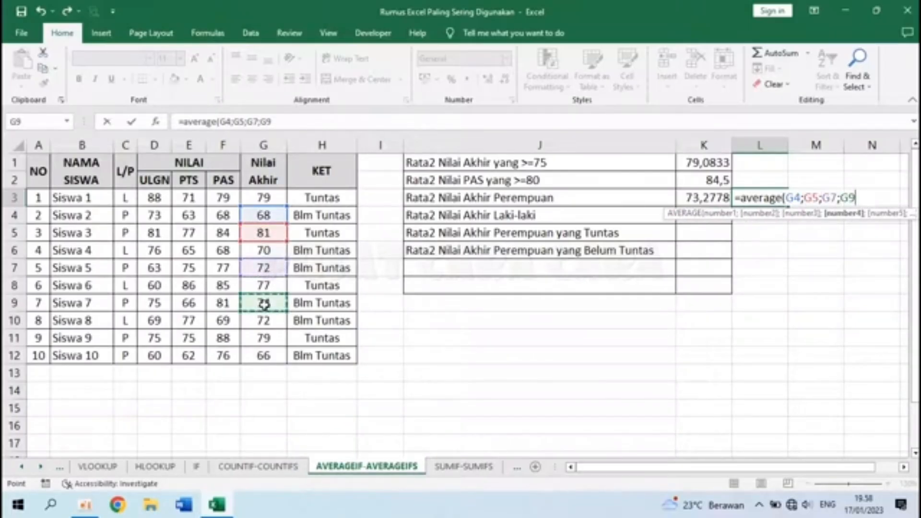
type(";")
left_click(264, 337)
type(";")
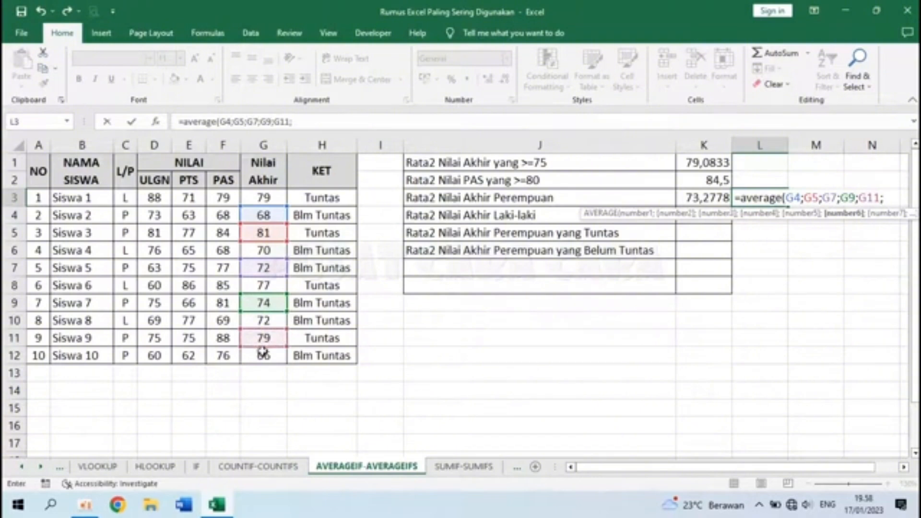
left_click(263, 355)
type(")")
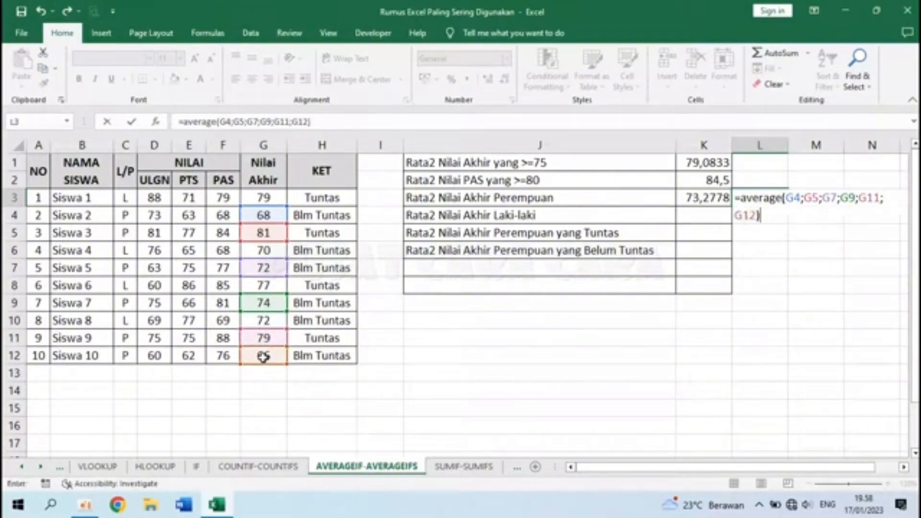
key("Return")
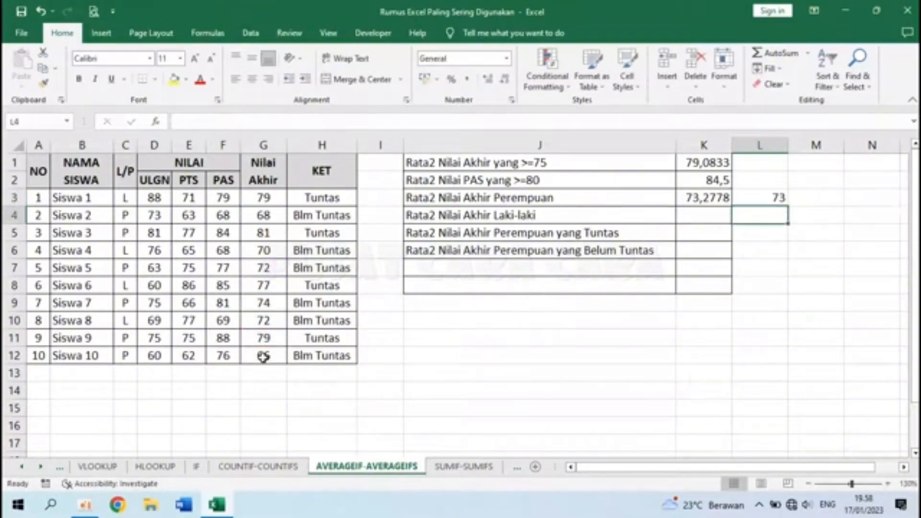
- Show the L3 check average with five decimal places for comparison with K3, and clear L3
left_click(785, 182)
left_click(779, 197)
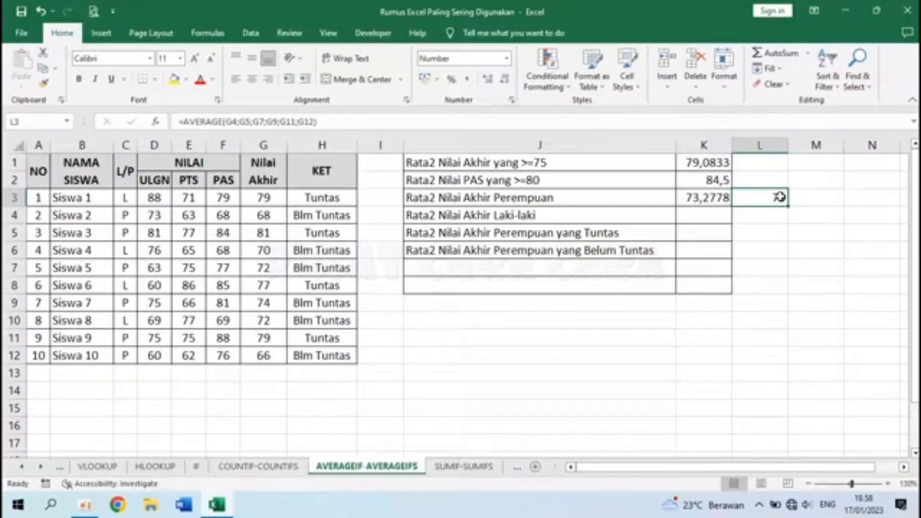
left_click(488, 81)
left_click(488, 81)
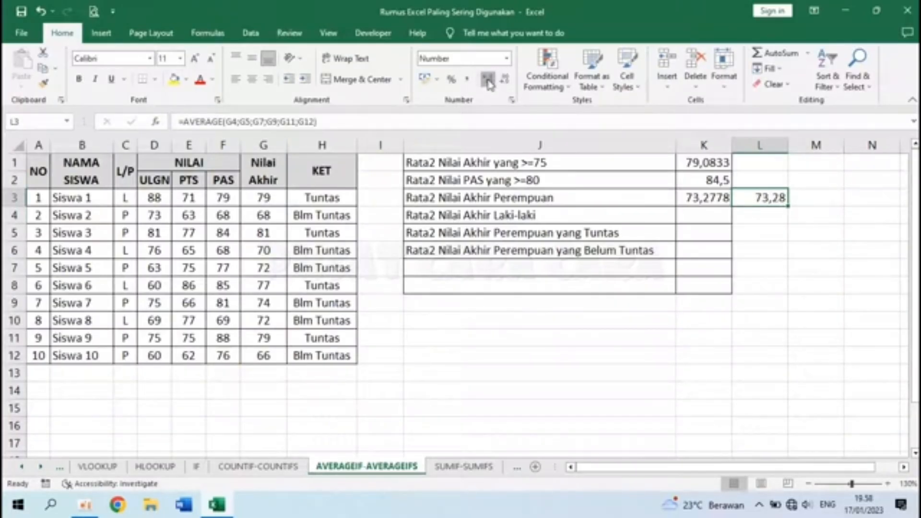
left_click(488, 81)
left_click(488, 80)
left_click(488, 81)
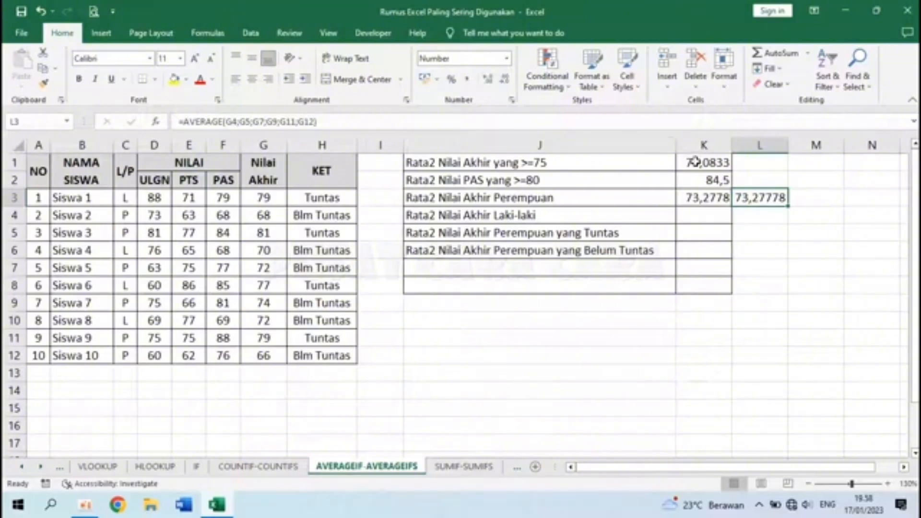
key("Delete")
- Begin the K4 formula averaging male students' final scores as an AVERAGEIFS with G3:G12 as the average range
left_click(700, 216)
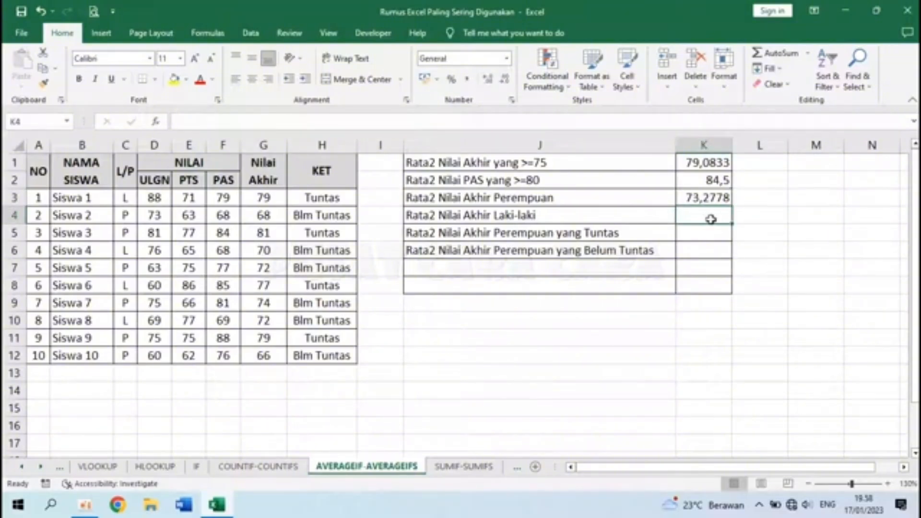
type("=")
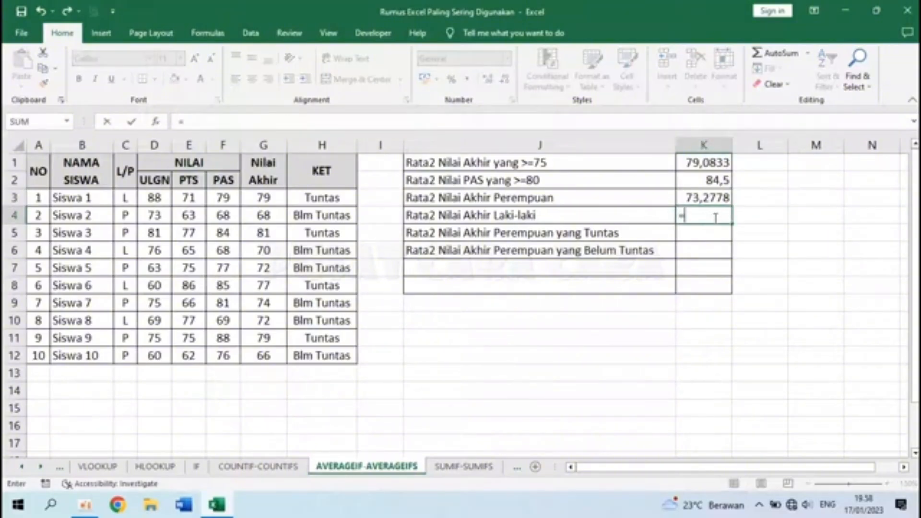
type("avera")
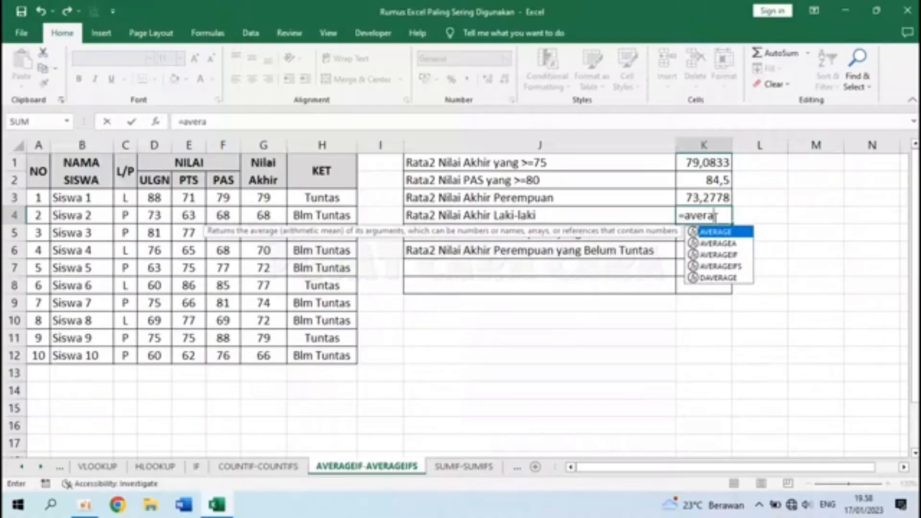
type("geifs(")
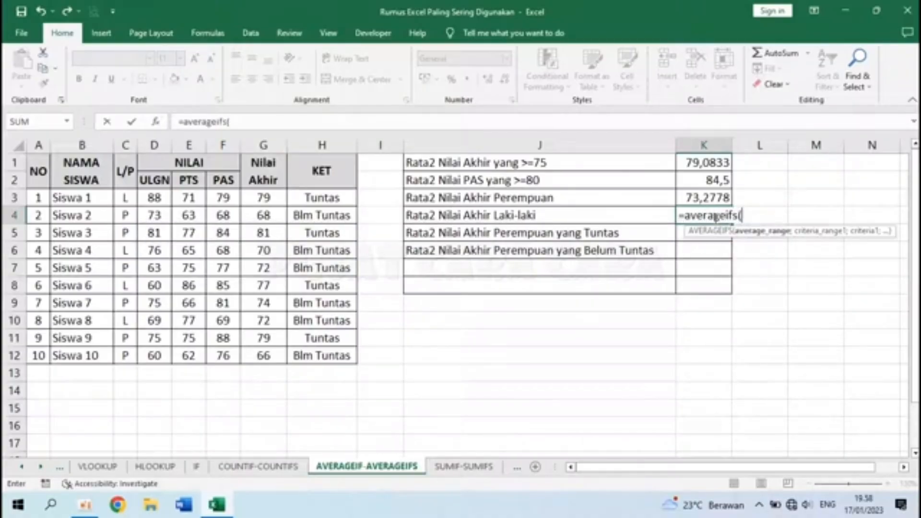
left_click_drag(263, 200, 277, 357)
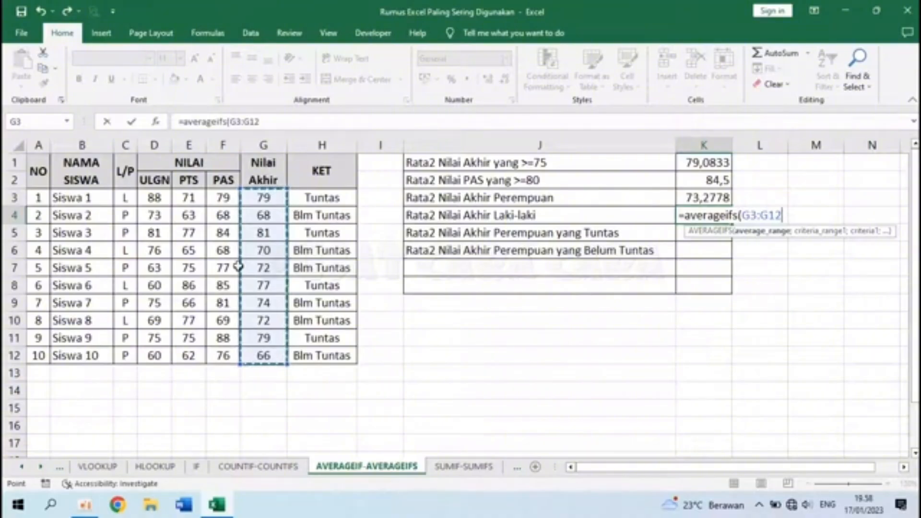
- Complete the K4 formula with the L/P column and criterion L as =AVERAGEIFS(G3:G12;C3:C12;"L")
type(";")
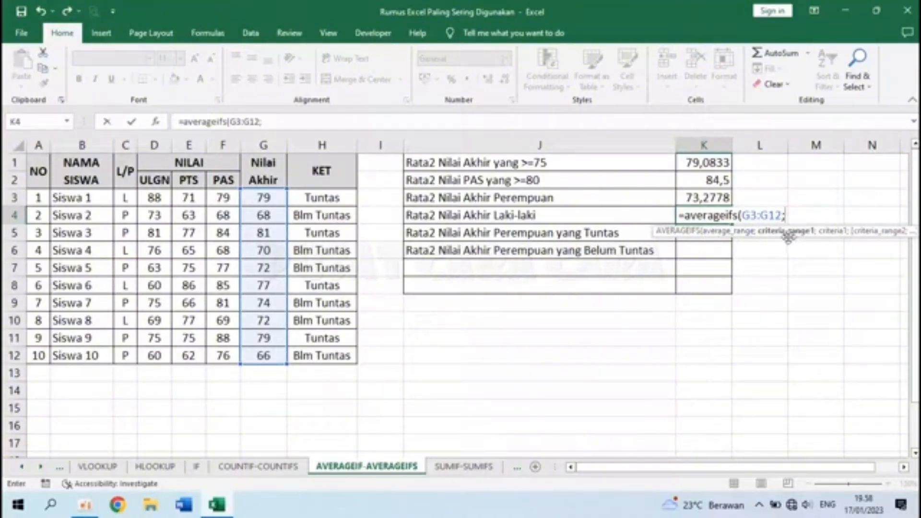
left_click_drag(123, 199, 127, 354)
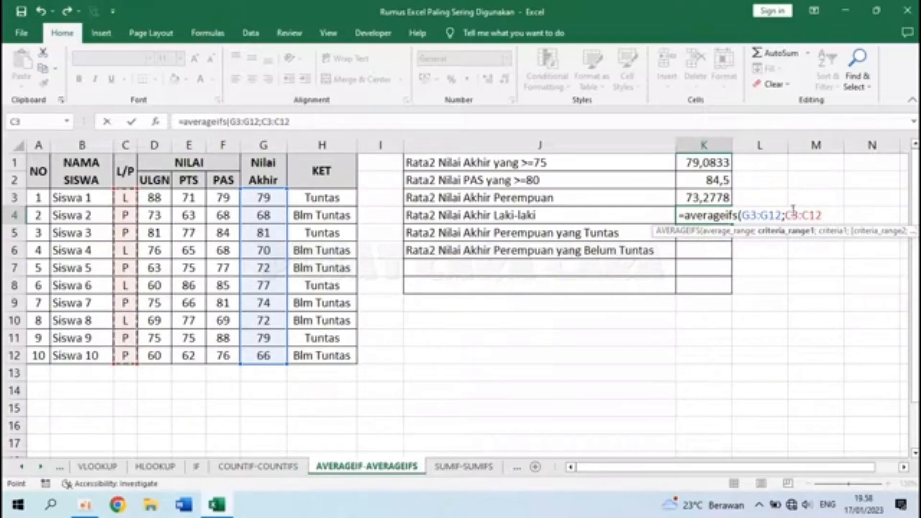
type(";\"L")
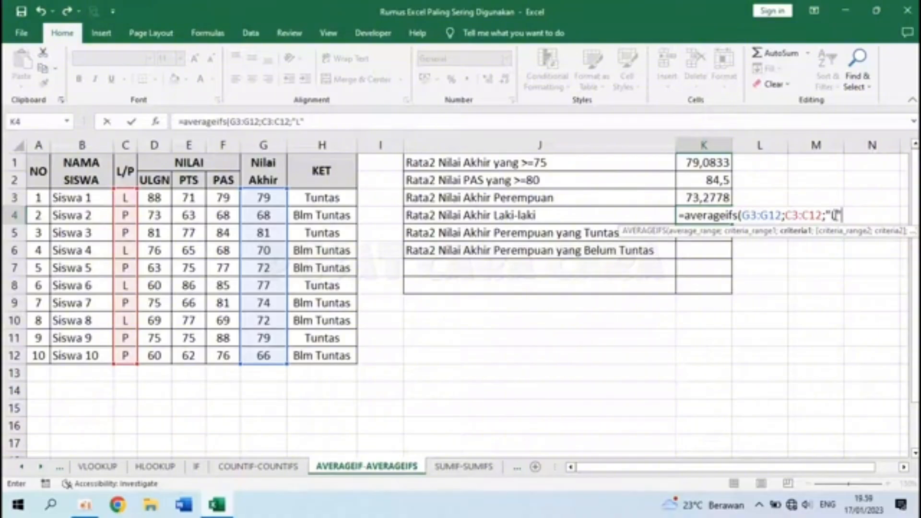
type("\")")
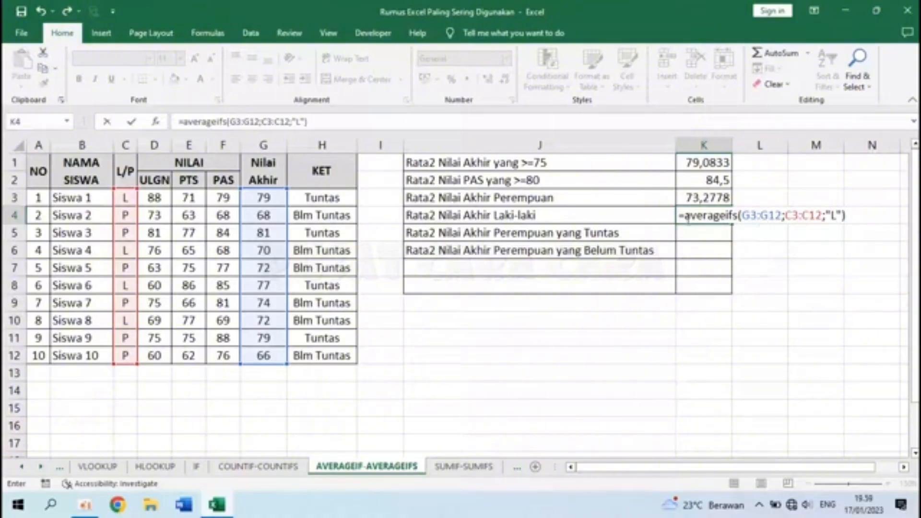
left_click_drag(686, 216, 847, 216)
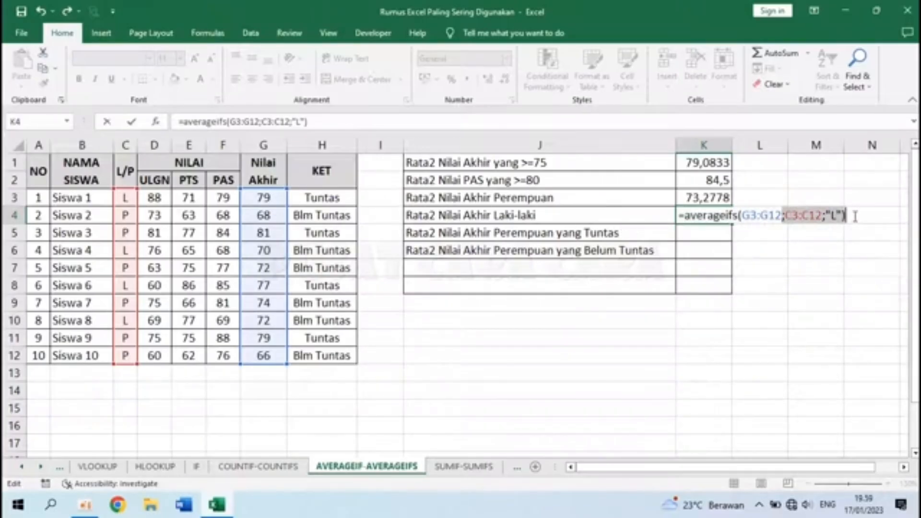
left_click(847, 216)
key("Return")
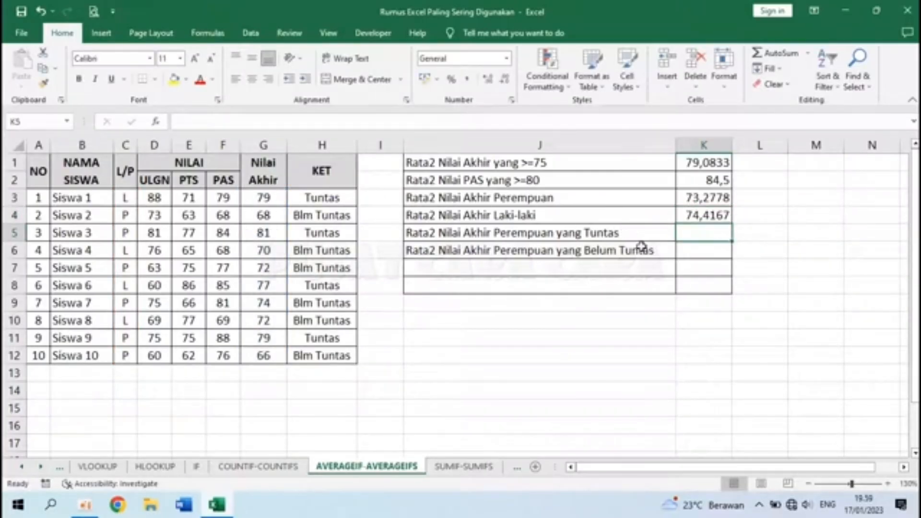
- Begin the K5 formula averaging final scores of female students marked Tuntas as an AVERAGEIFS with G3:G12 as the average range
left_click(425, 235)
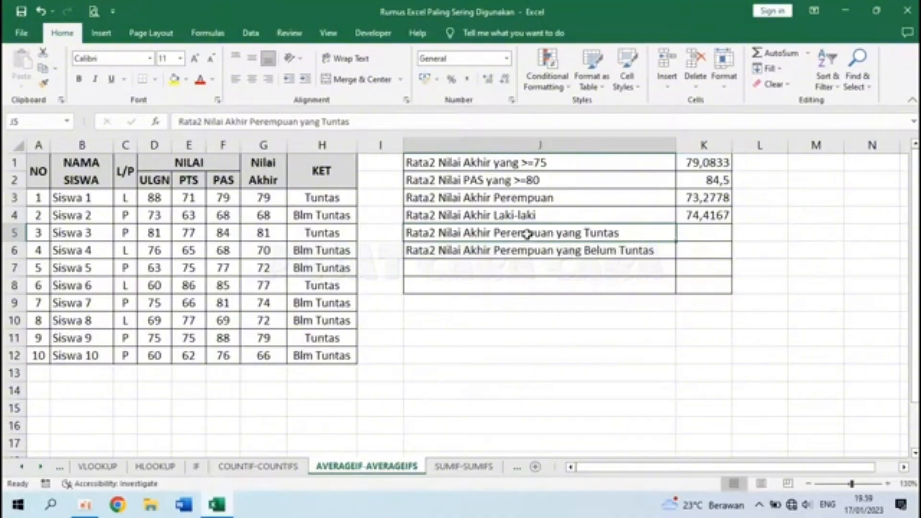
left_click(707, 232)
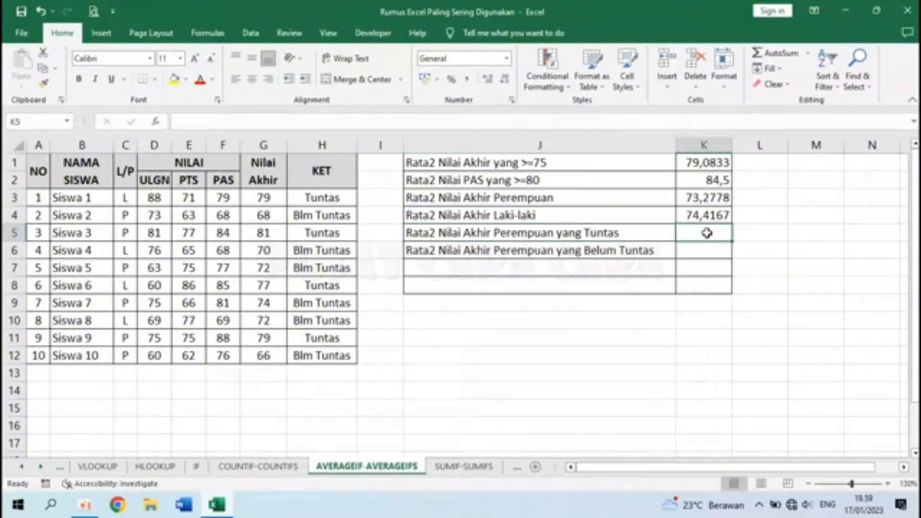
left_click(429, 234)
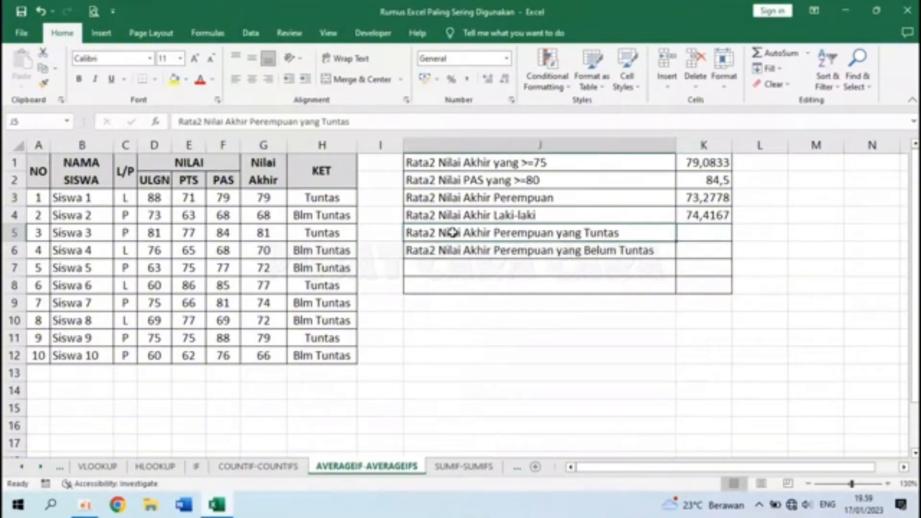
left_click(713, 235)
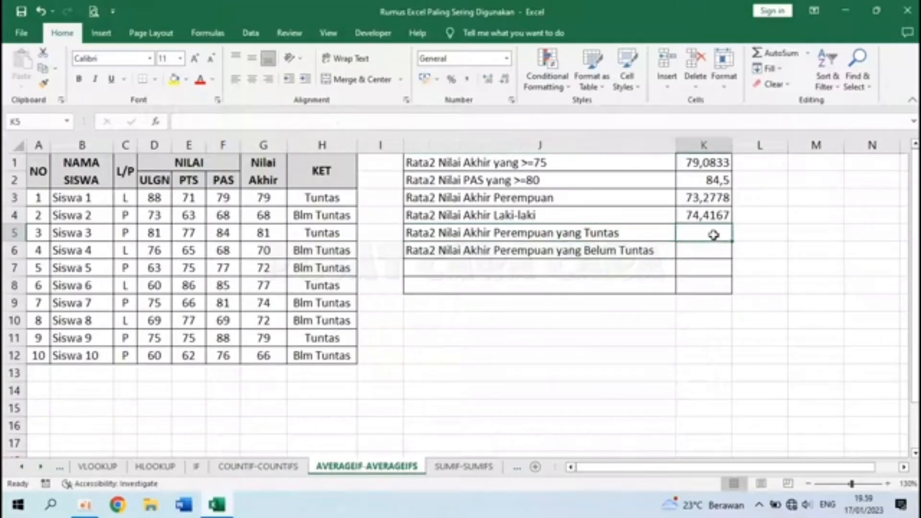
type("=")
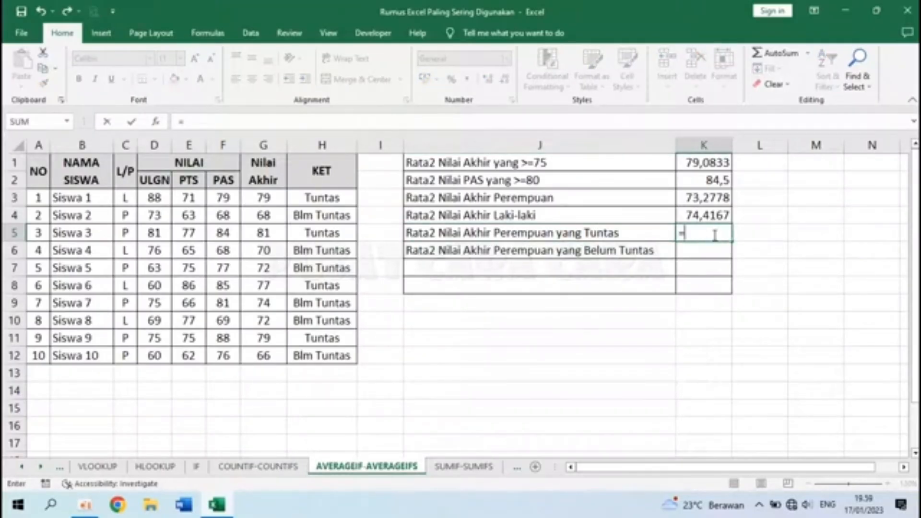
type("av")
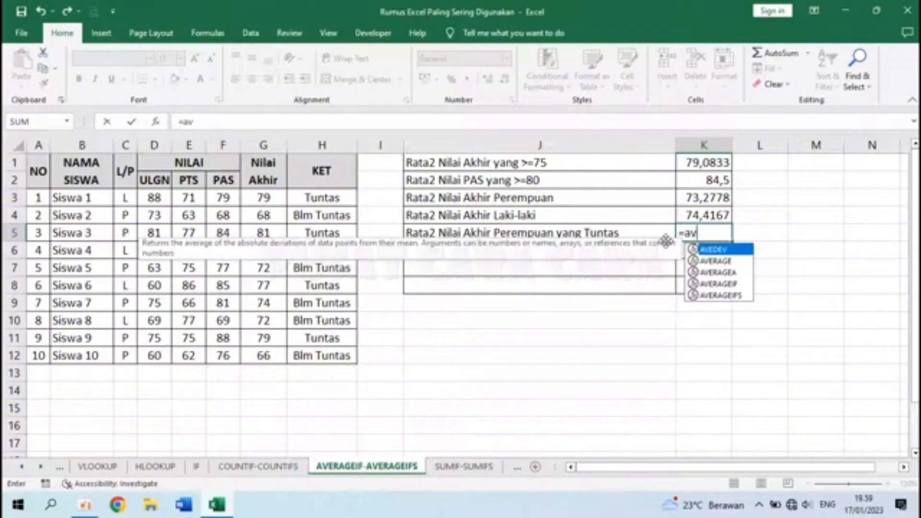
type("erageifs(")
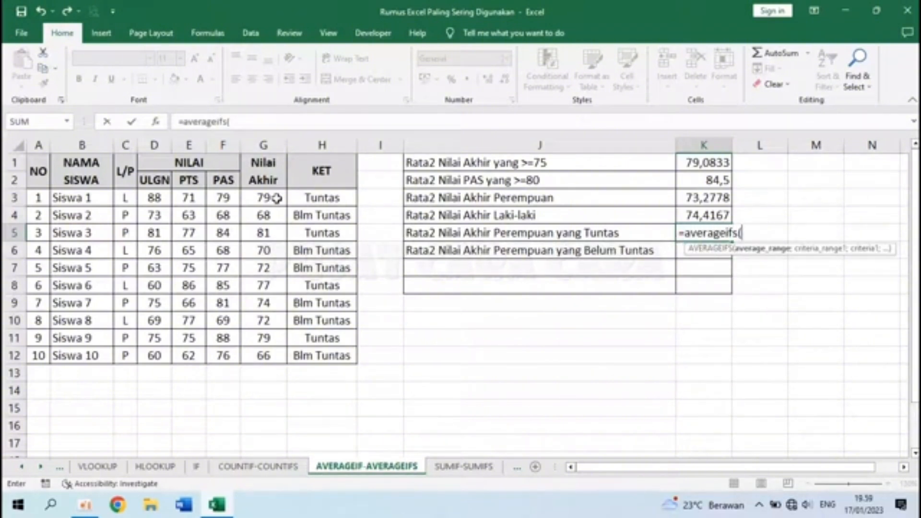
left_click_drag(277, 198, 256, 352)
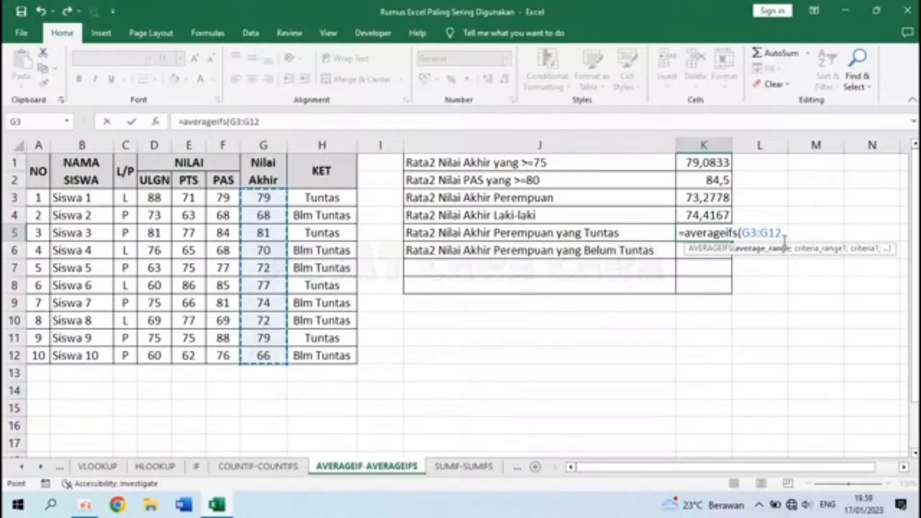
- Add the first condition to the K5 formula, with C3:C12 as the criteria range and "P" as the criterion
type(";")
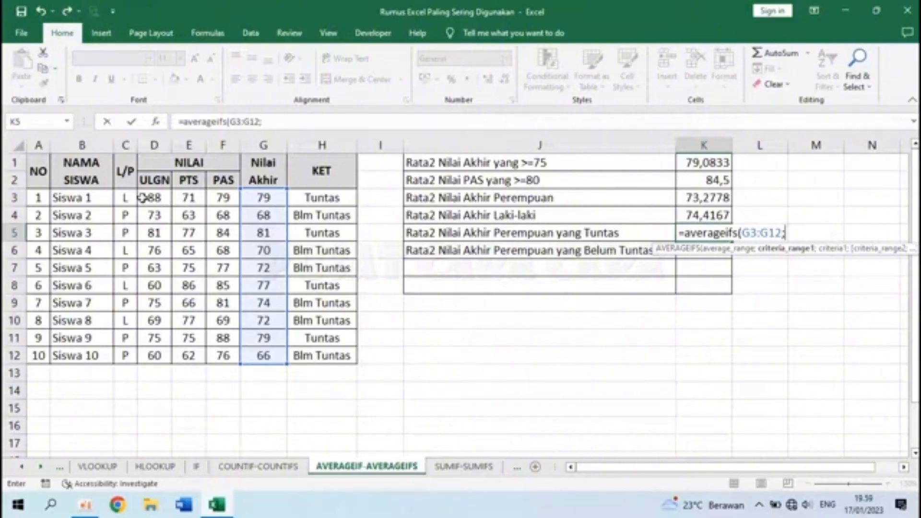
left_click_drag(125, 198, 128, 354)
type(";\"P")
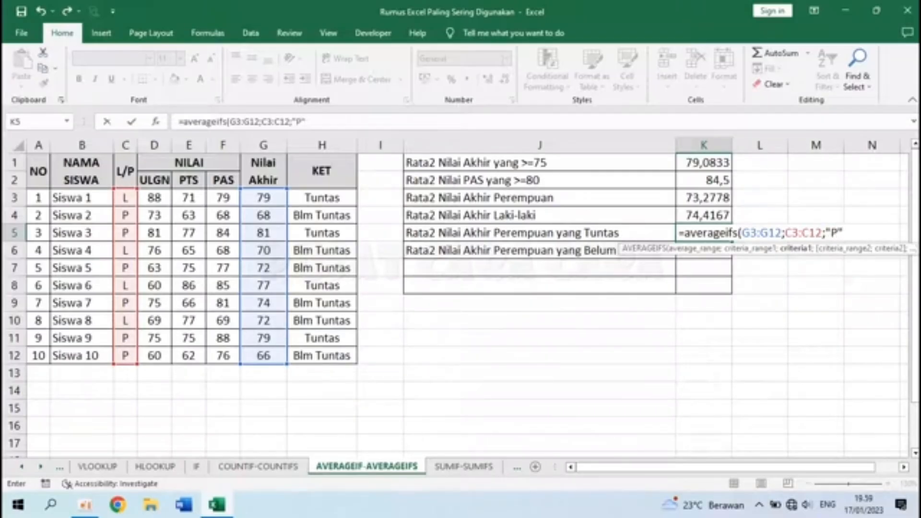
- Add the KET column condition H3:H12 with "Tuntas" and enter K5 as =AVERAGEIFS(G3:G12;C3:C12;"P";H3:H12;"Tuntas")
type("\";")
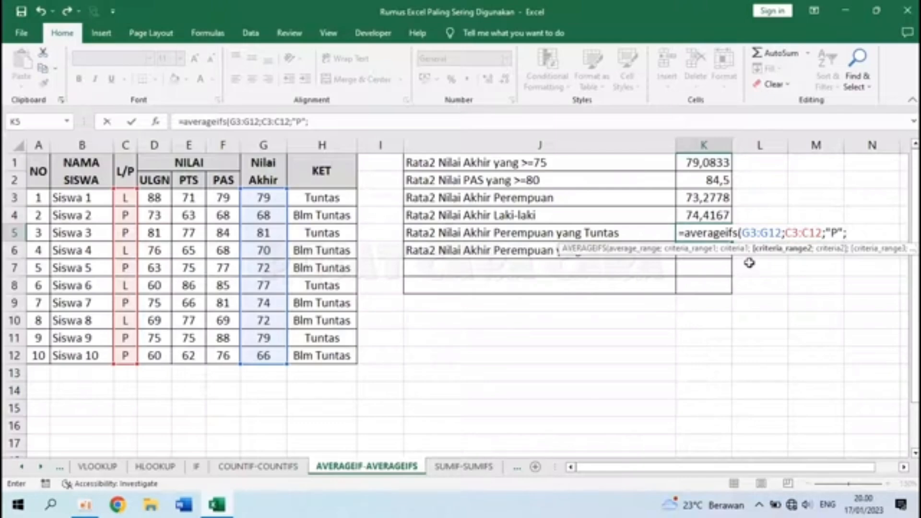
left_click_drag(317, 198, 323, 356)
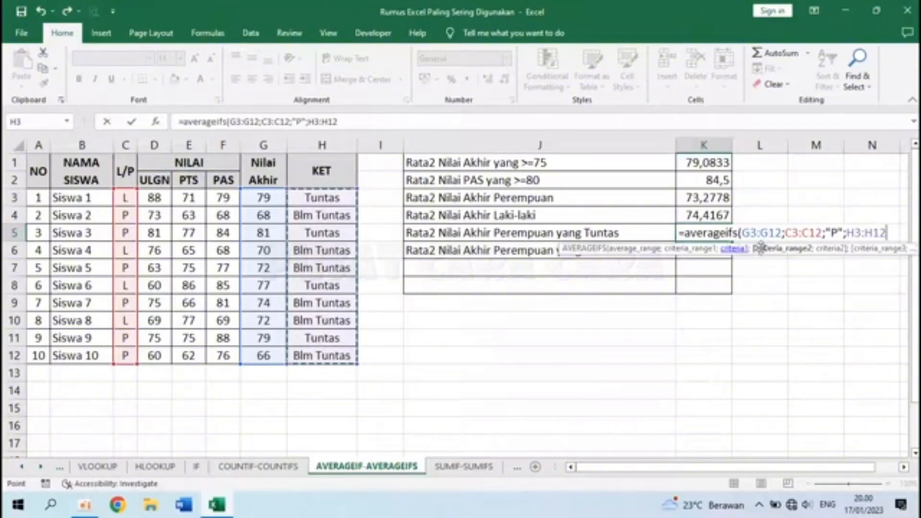
type(";")
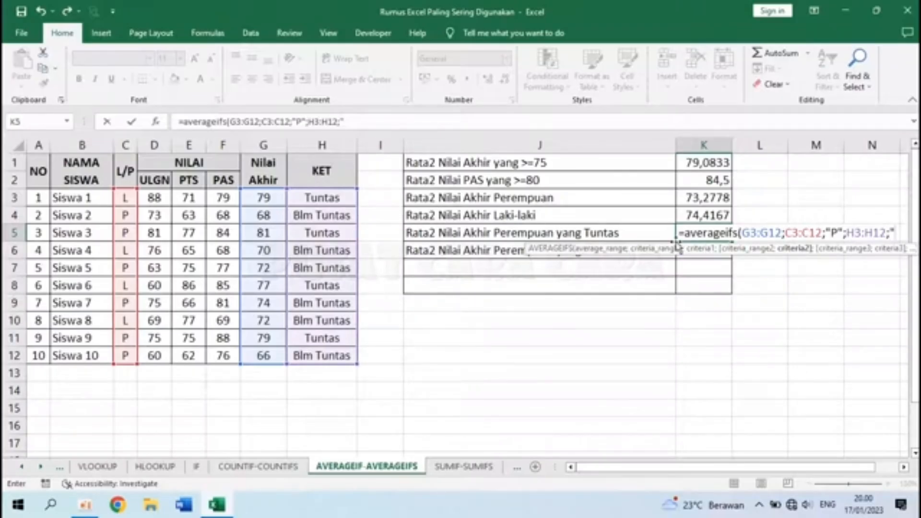
type("\"Tuntas")
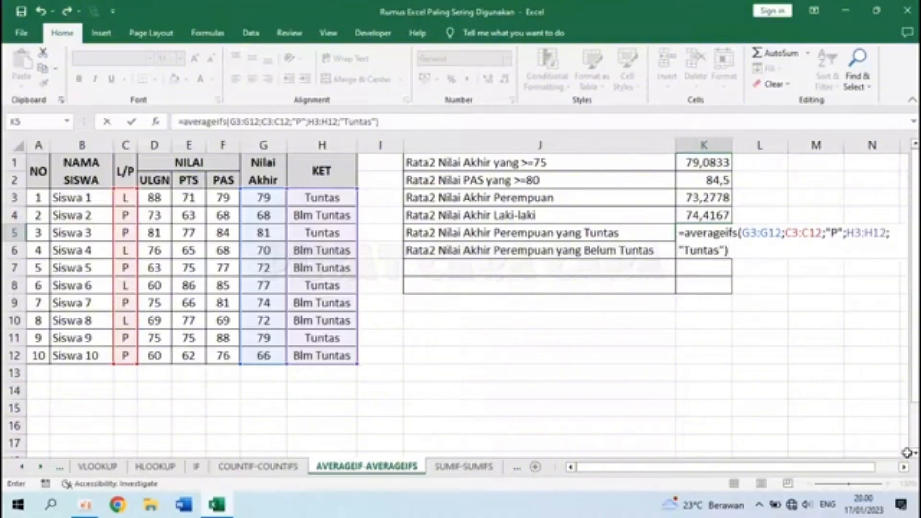
left_click(904, 467)
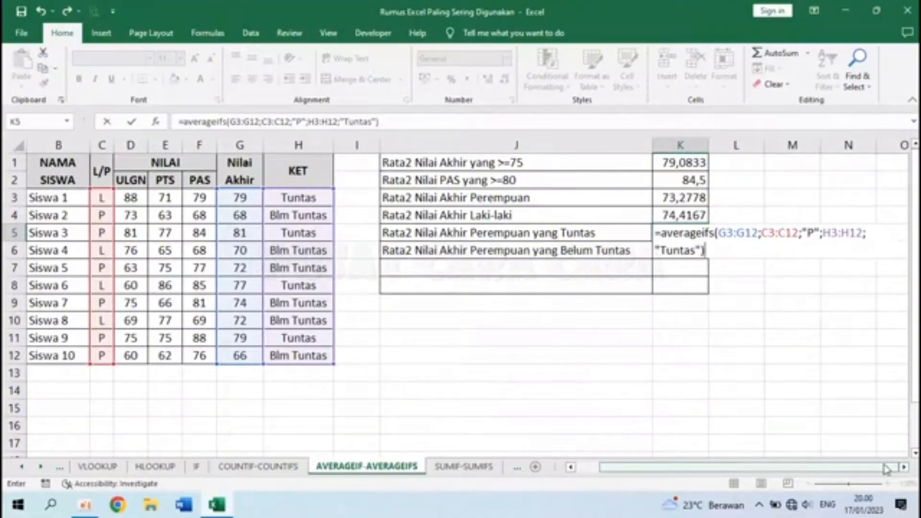
left_click(903, 467)
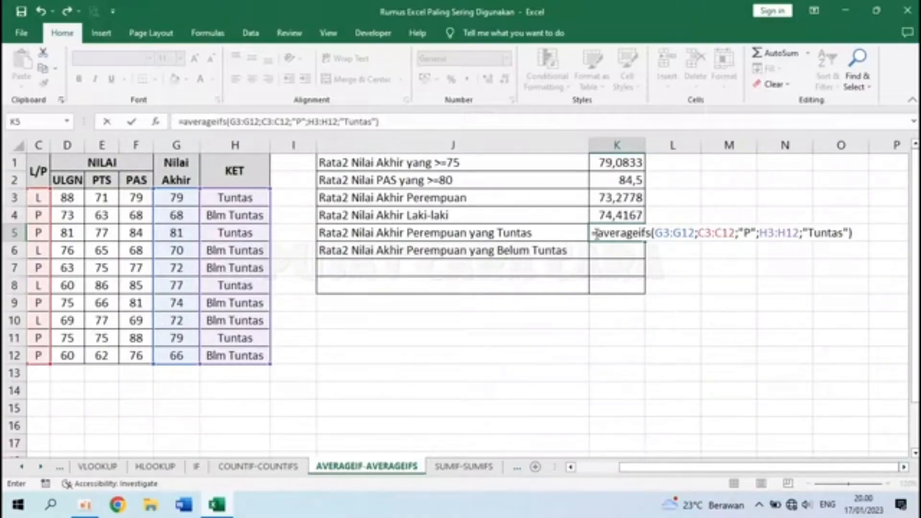
left_click_drag(594, 233, 852, 234)
left_click(853, 234)
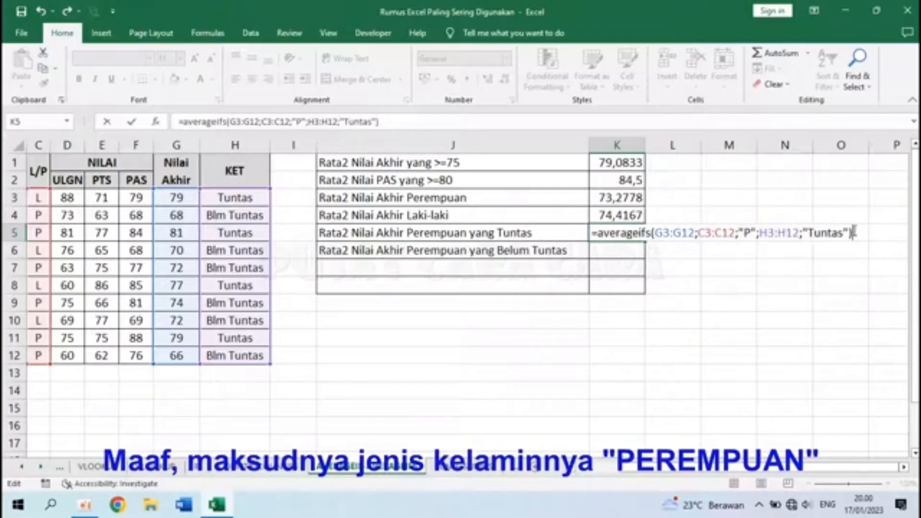
key("Return")
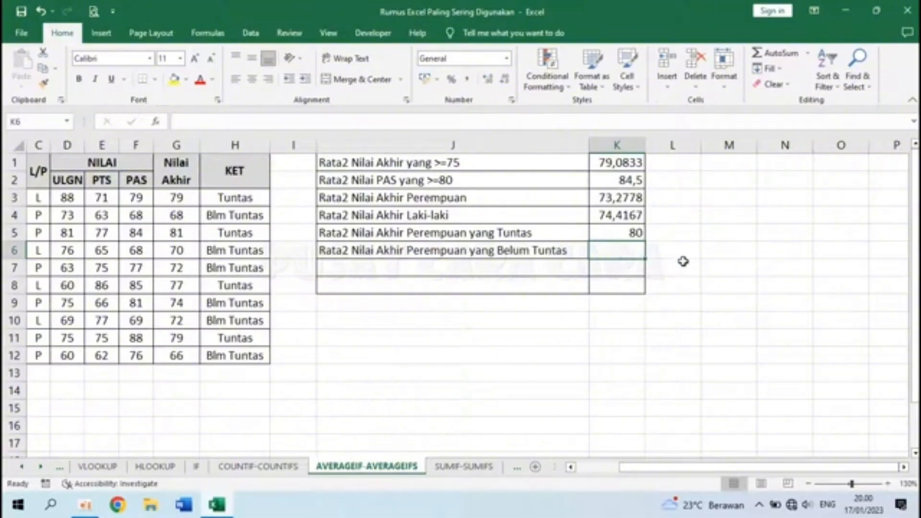
- Begin the K6 formula averaging final scores of female students marked Blm Tuntas as an AVERAGEIFS with G3:G12 as the average range
type("=")
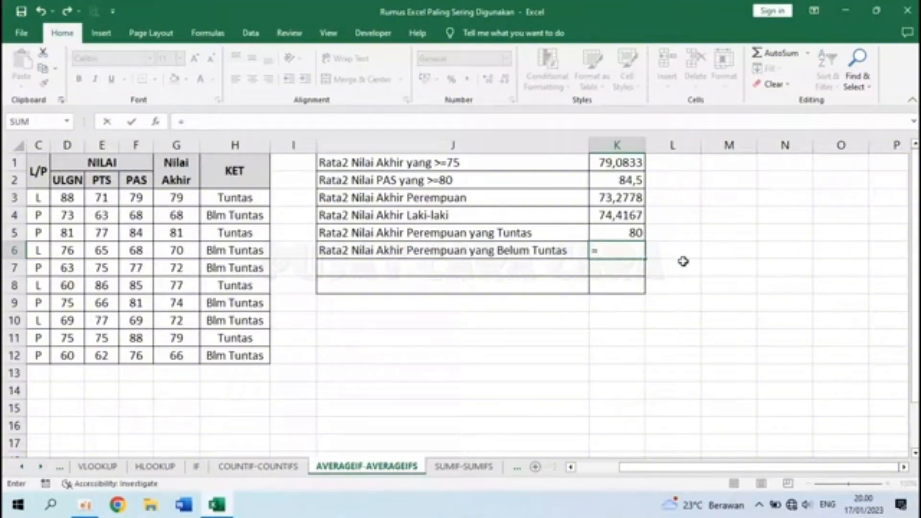
type("ave")
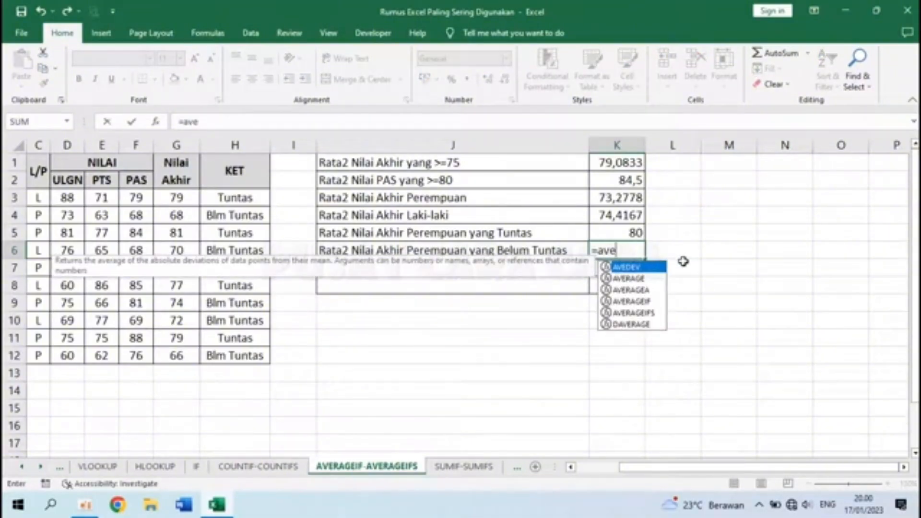
type("rageifs(")
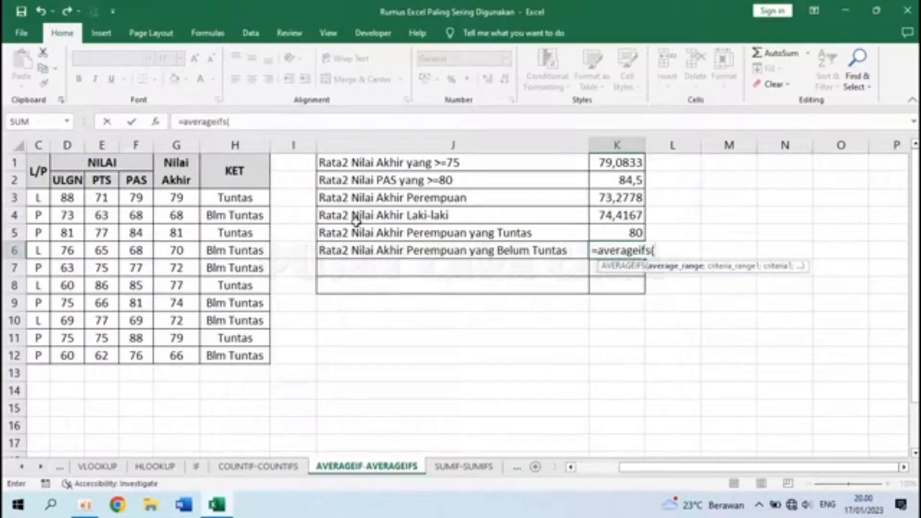
left_click_drag(179, 199, 183, 355)
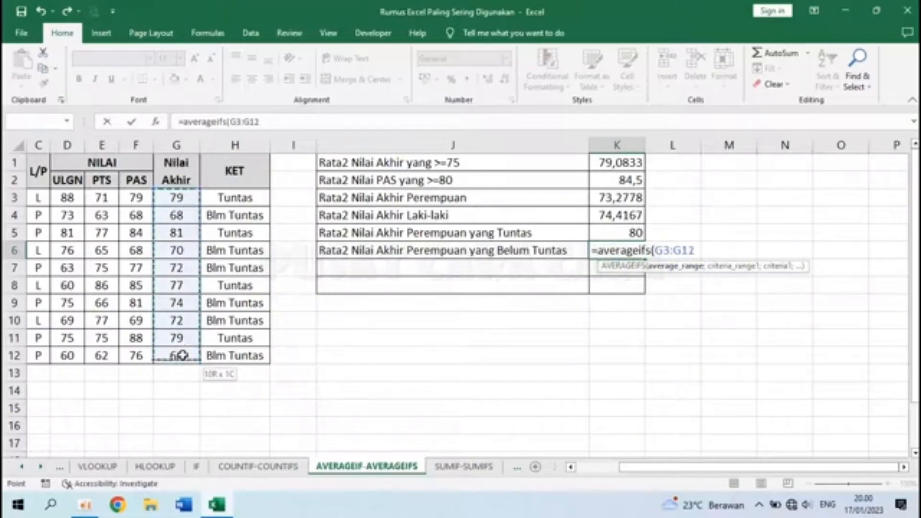
type(";")
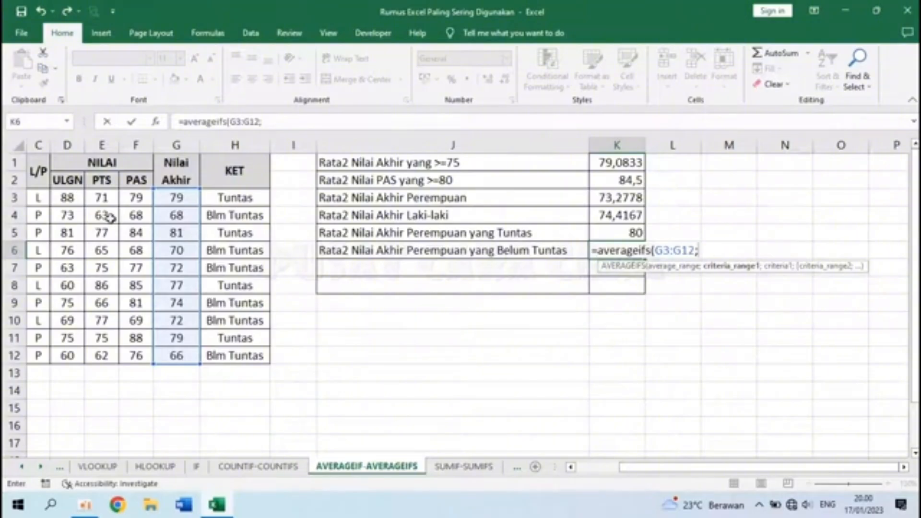
- Add the first condition to the K6 formula, with C3:C12 as the criteria range and "P" as the criterion
left_click_drag(39, 195, 45, 353)
left_click(43, 354)
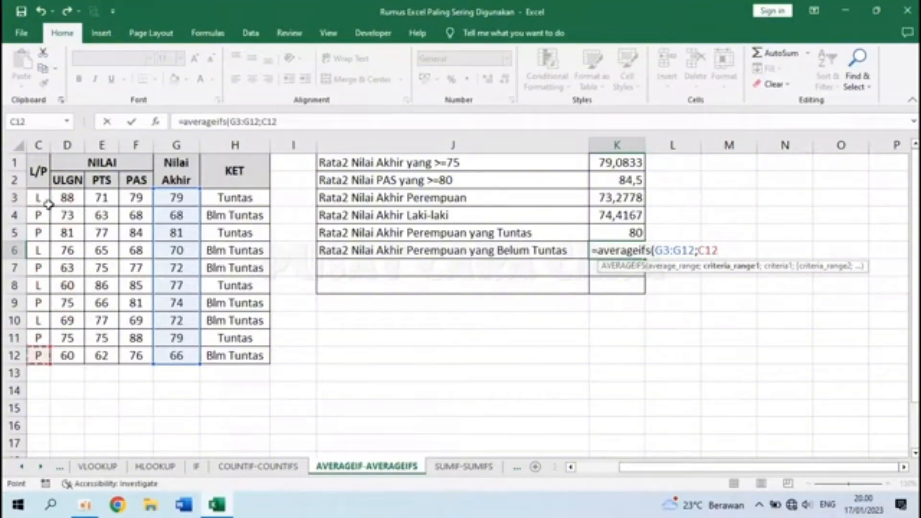
left_click_drag(44, 201, 41, 356)
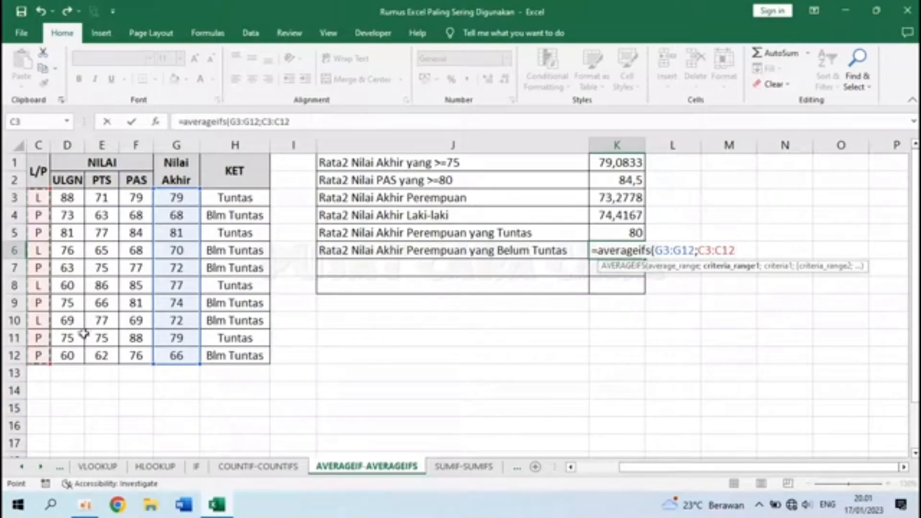
type(";\"P")
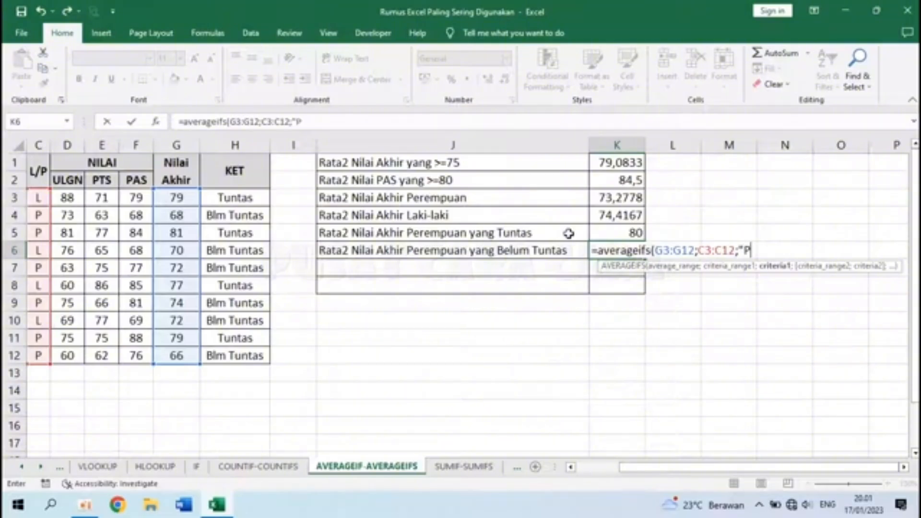
type("\";")
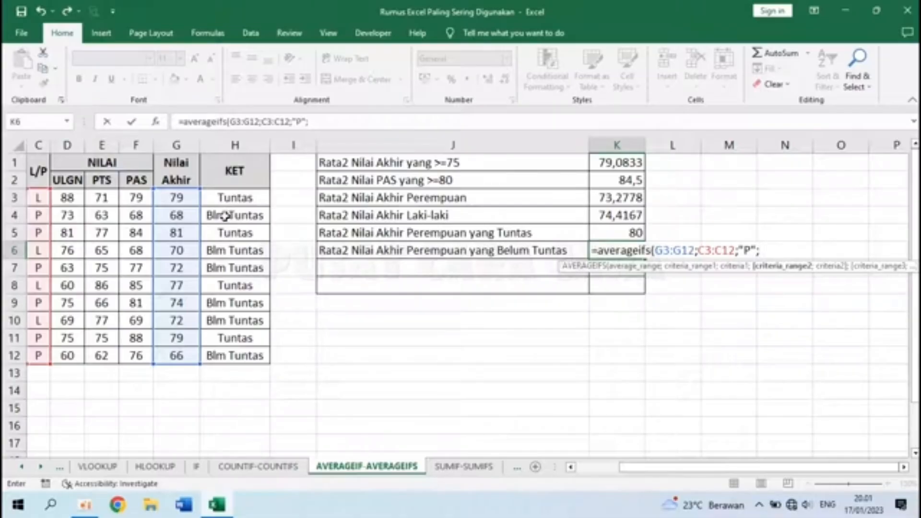
- Add the KET column condition H3:H12 with "Blm Tuntas" and enter K6 as =AVERAGEIFS(G3:G12;C3:C12;"P";H3:H12;"Blm Tuntas")
left_click_drag(234, 197, 236, 355)
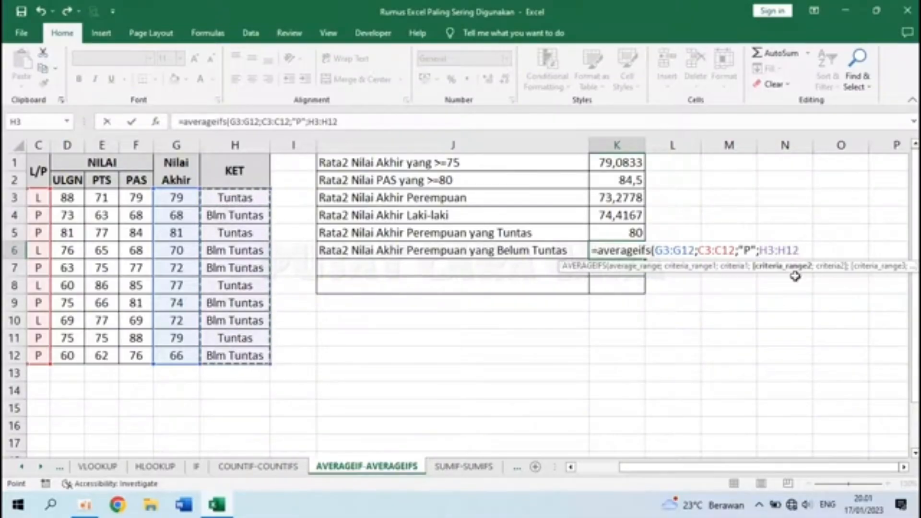
type(";")
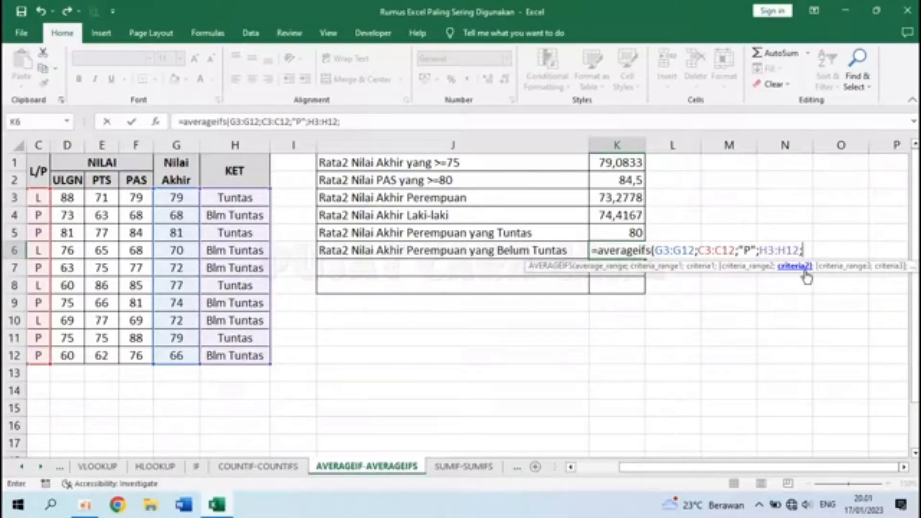
type("\"Blm Tuntas")
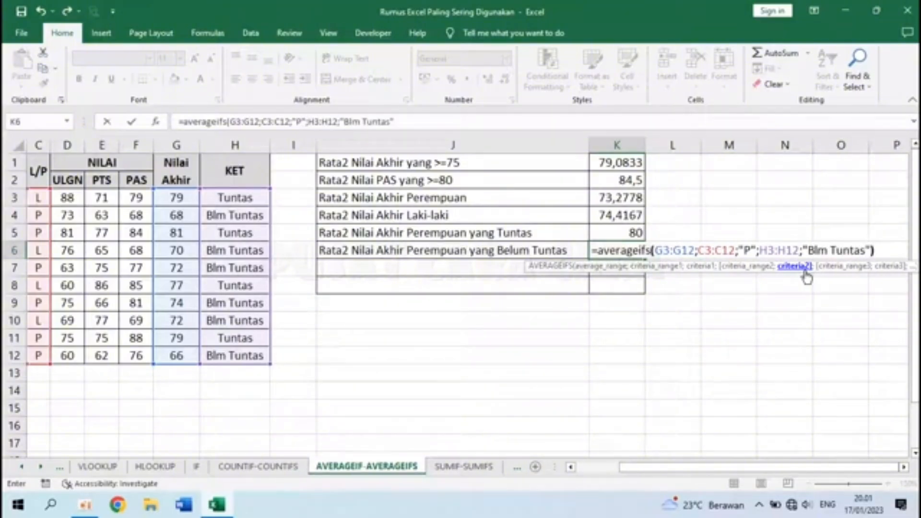
left_click(762, 250)
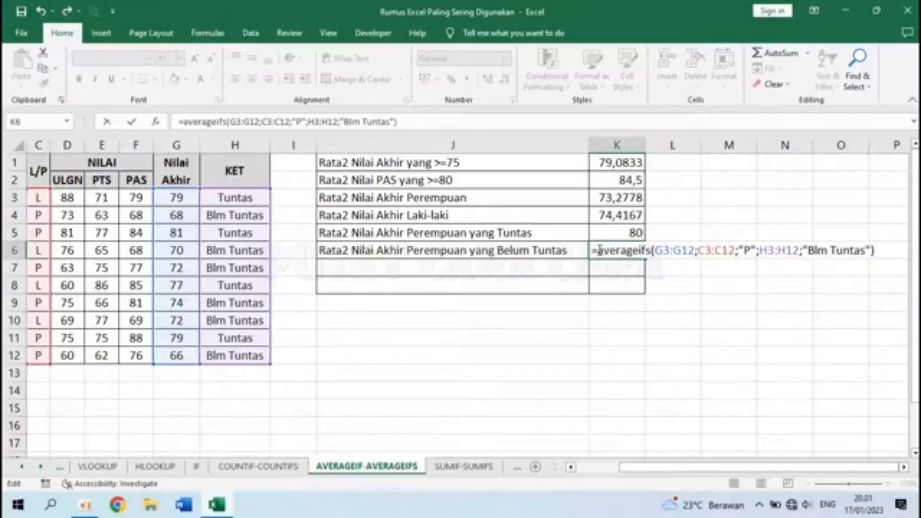
left_click_drag(603, 250, 882, 247)
left_click(881, 247)
key("Return")
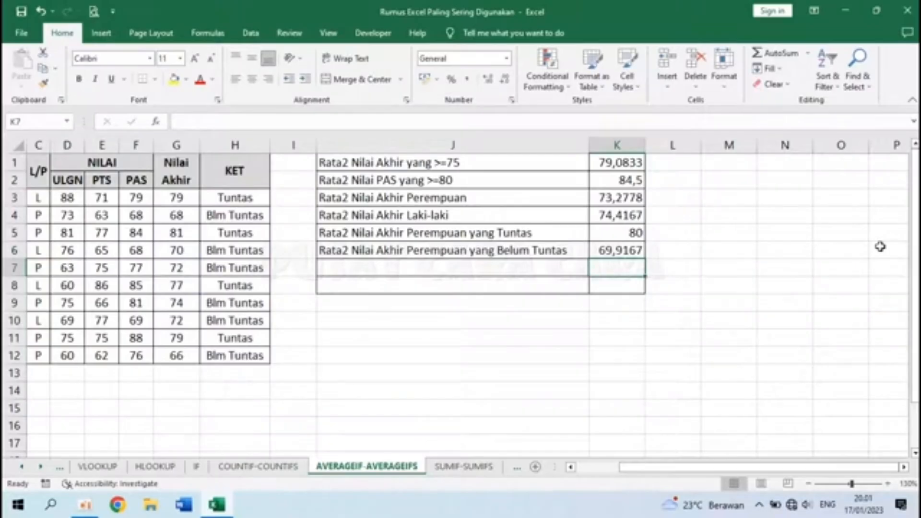
- Switch to the SUMIF-SUMIFS sheet and examine the JUMLAH amounts in G4, G6 and G7 against the >= 750000 condition
key("ctrl+Home")
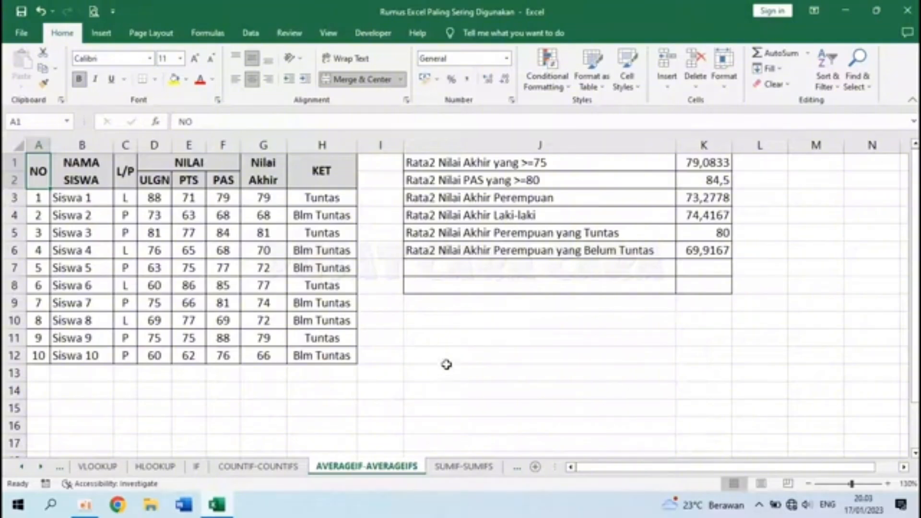
left_click(465, 472)
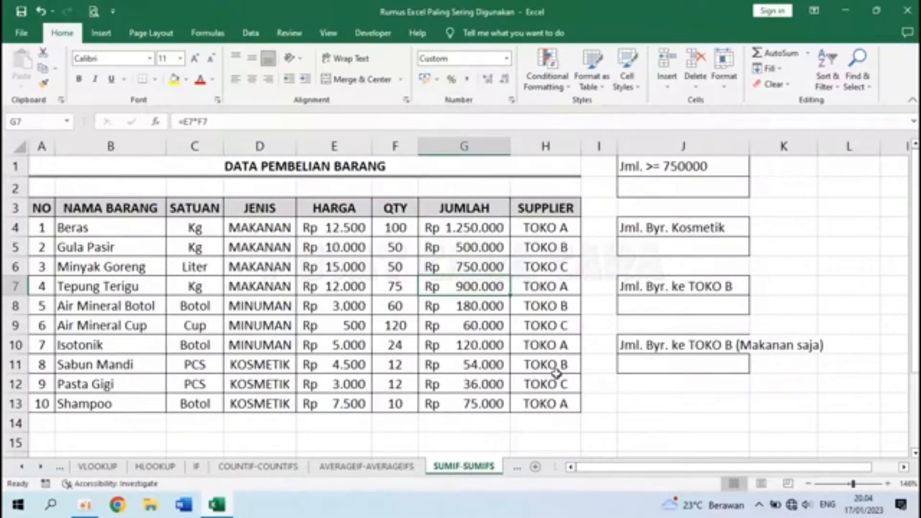
left_click(657, 188)
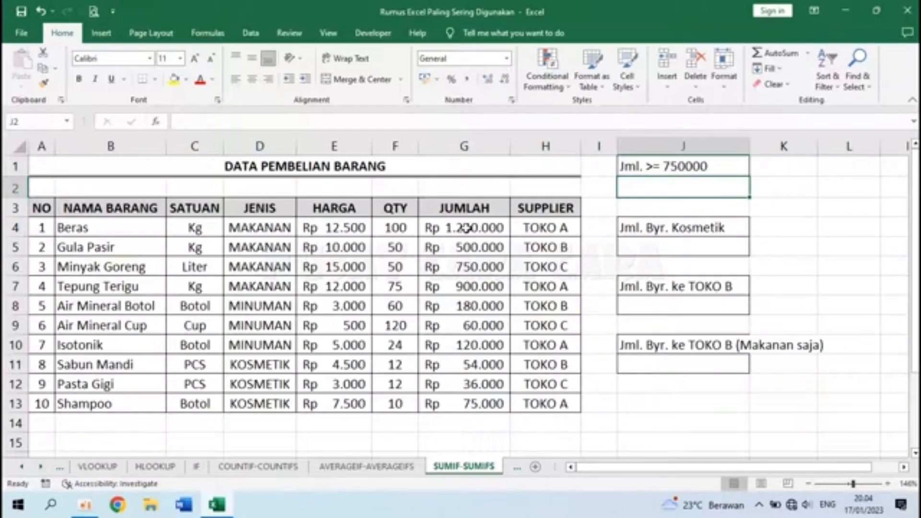
left_click(466, 227)
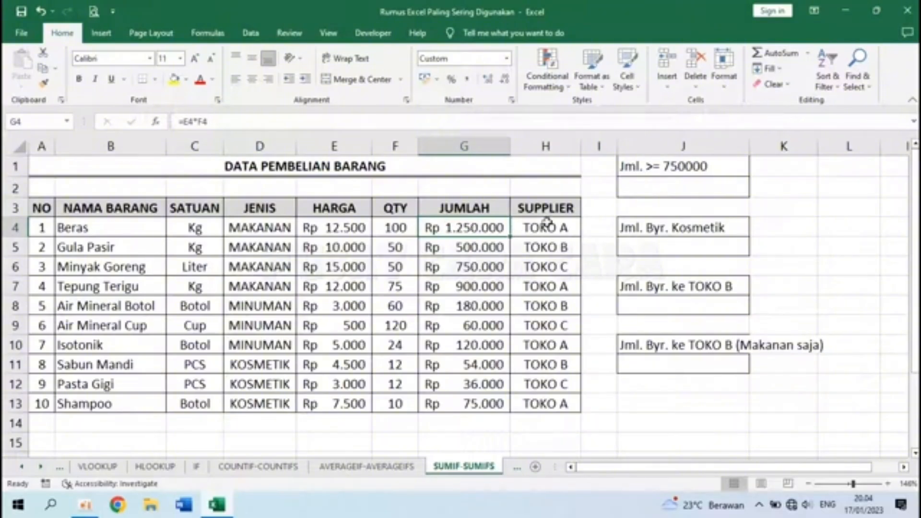
left_click(465, 268)
left_click(477, 289)
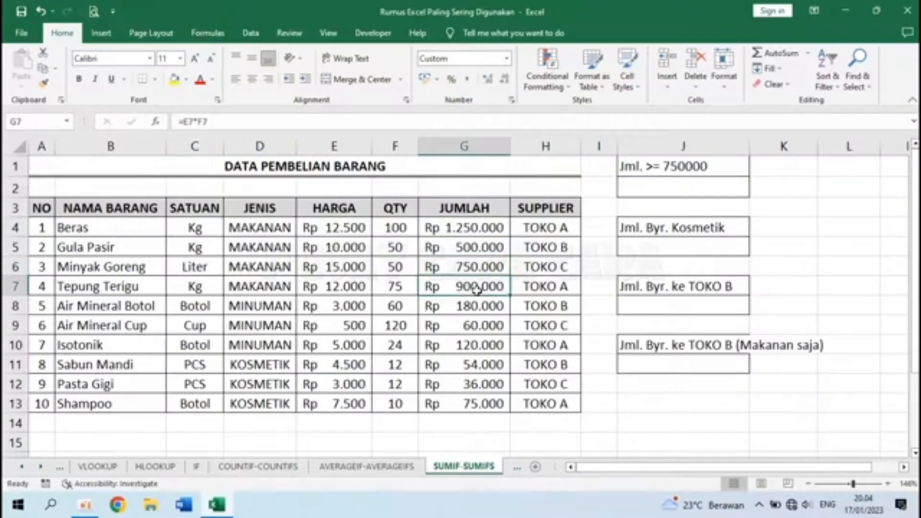
- Sum the JUMLAH amounts of at least 750000 in J2 with the formula =SUMIF(G4:G13;">=750000")
left_click(676, 190)
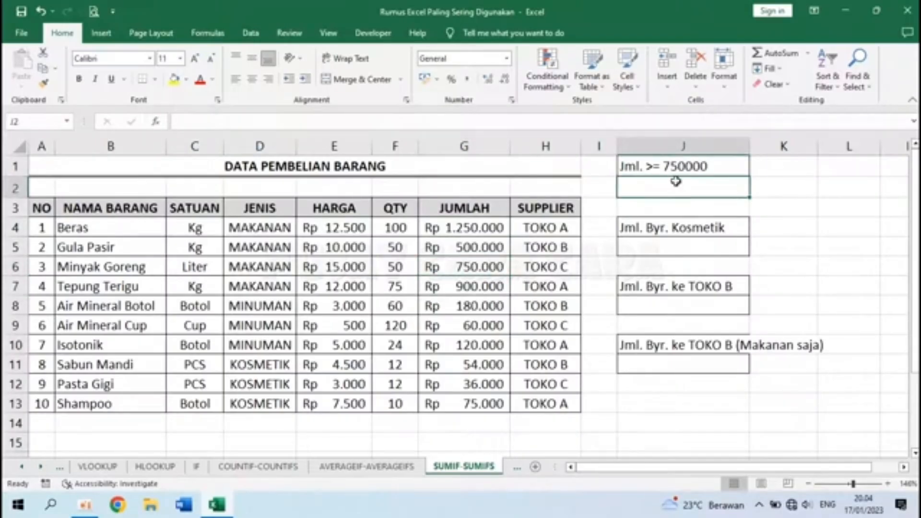
type("=sumi")
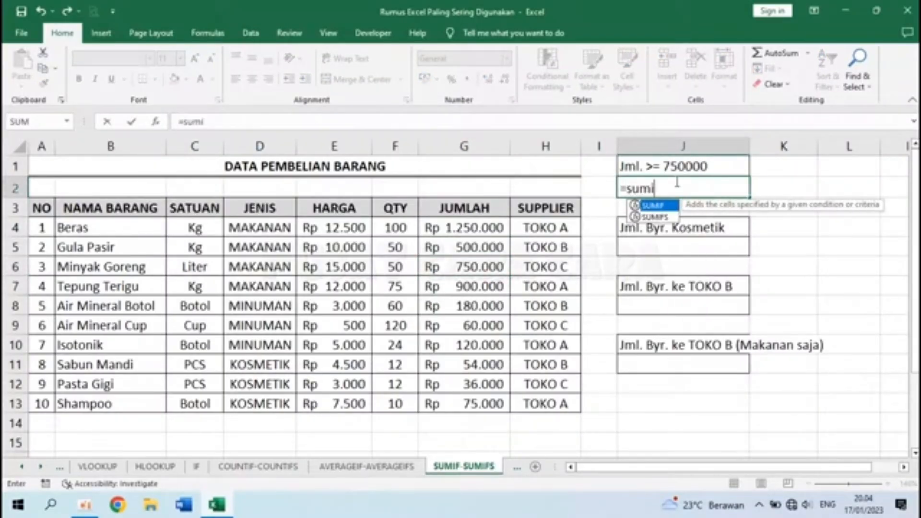
type("f(")
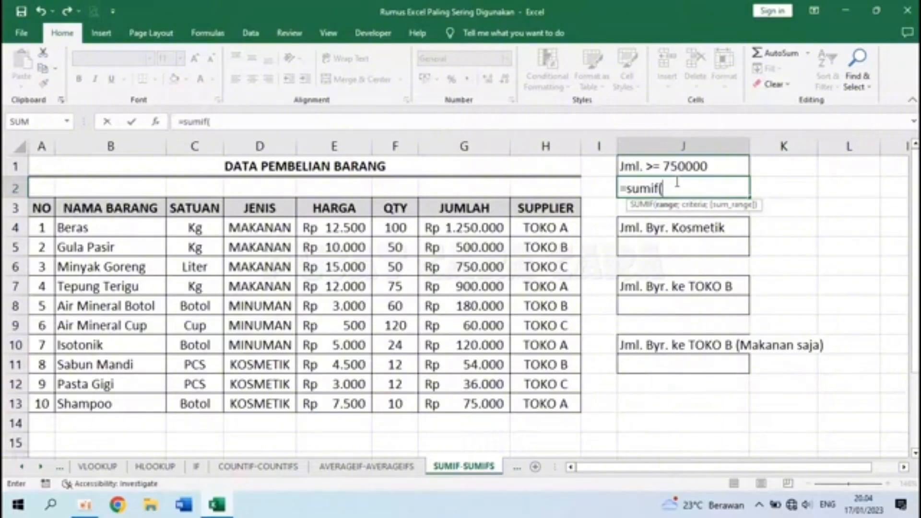
left_click_drag(462, 226, 479, 403)
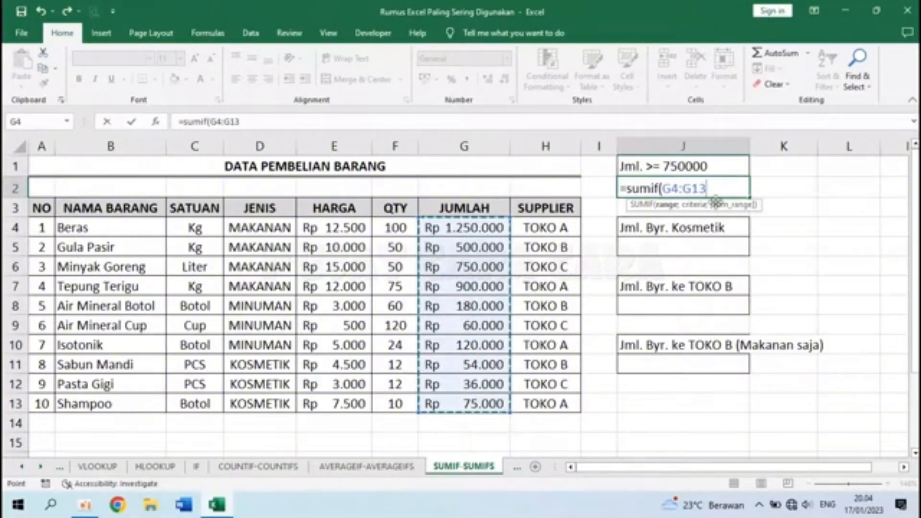
type(";\">")
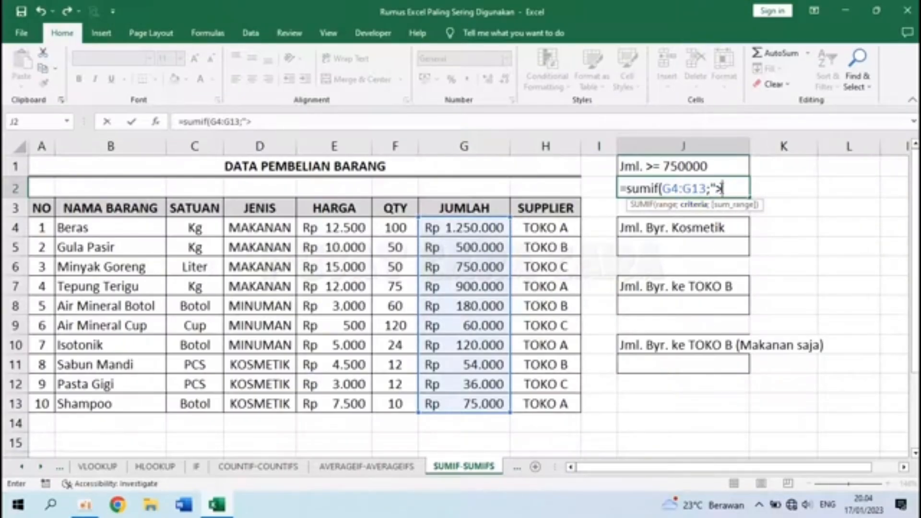
type("=750000")
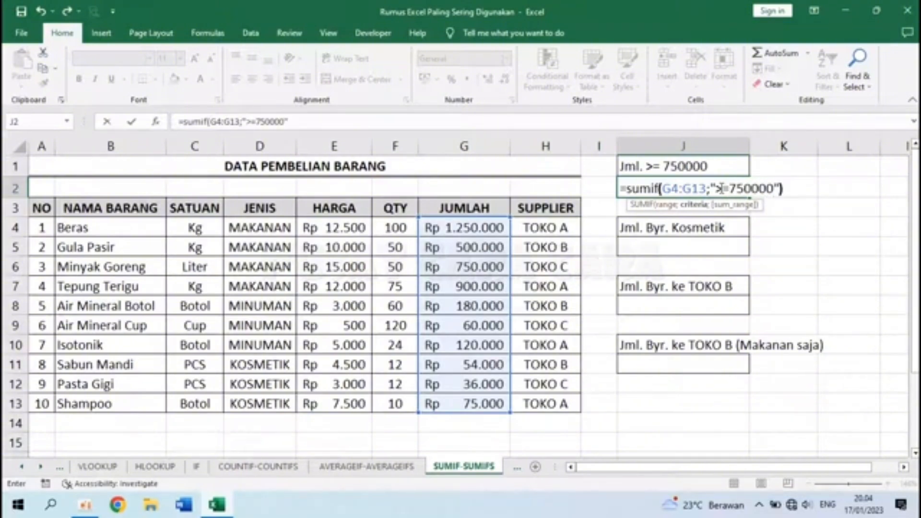
left_click(721, 188)
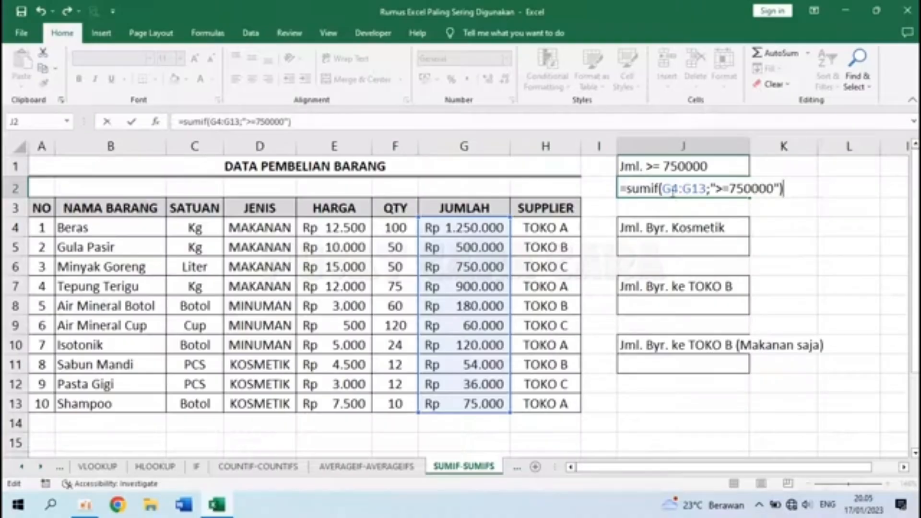
left_click_drag(626, 189, 786, 186)
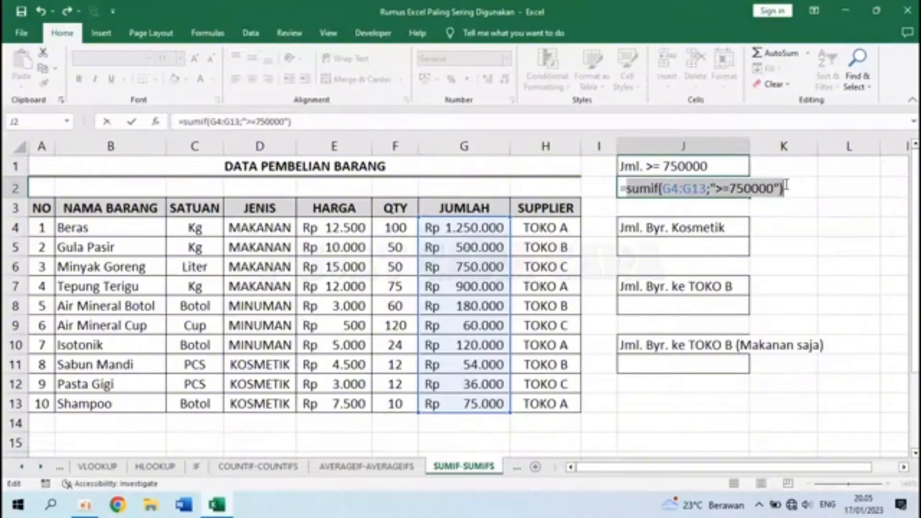
left_click(786, 186)
key("Return")
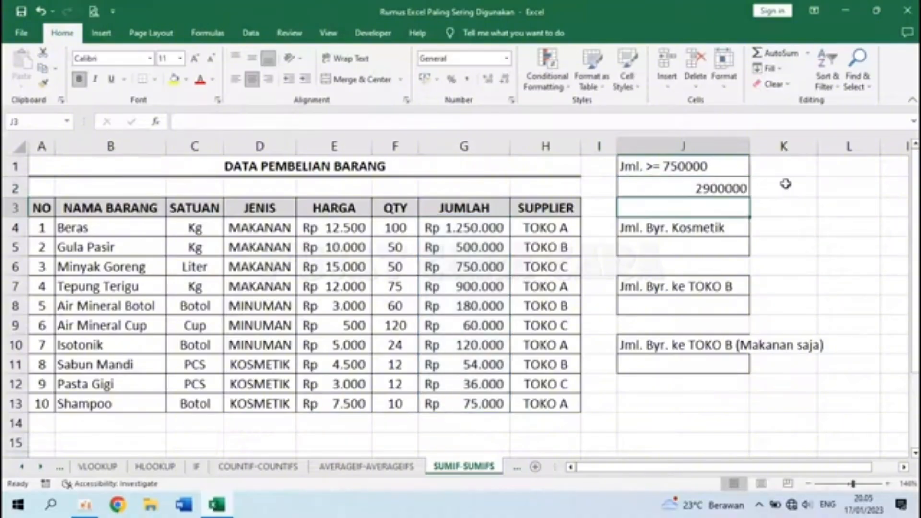
- Format the J2 total in comma style with thousands separators and no decimal places
left_click(719, 189)
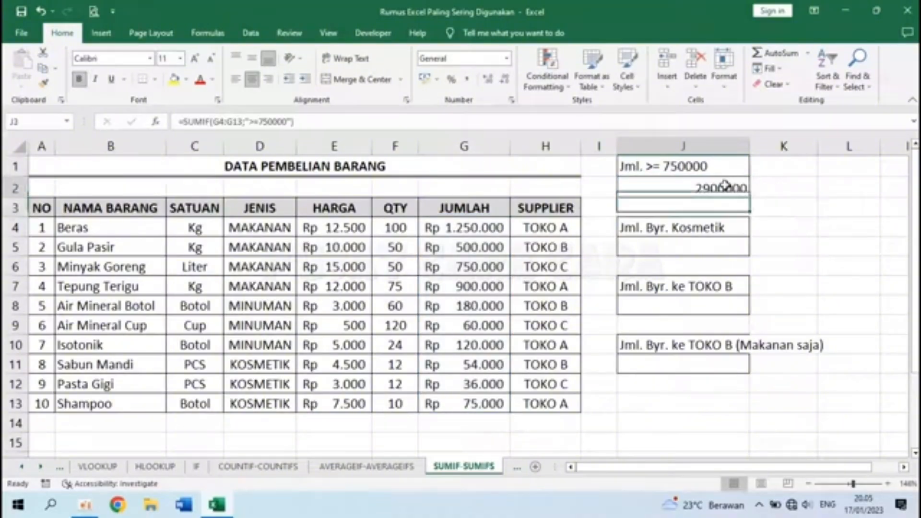
left_click(469, 78)
left_click(504, 79)
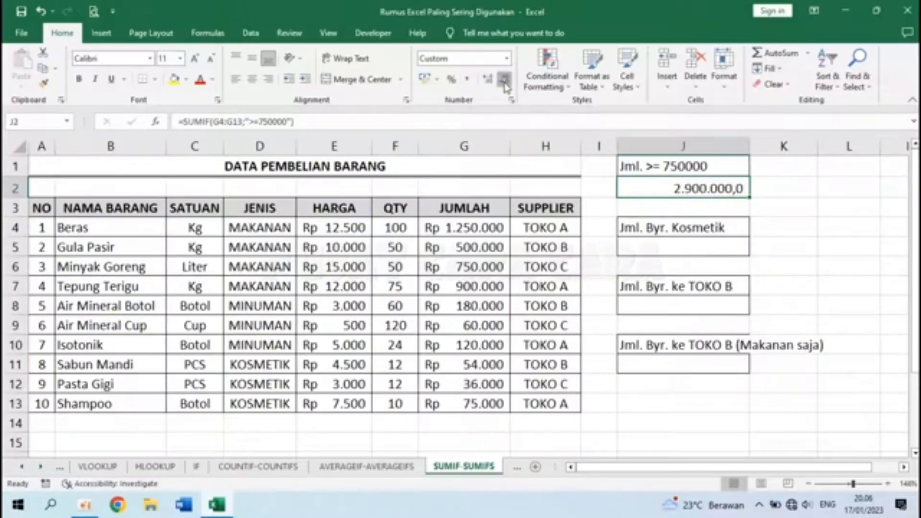
left_click(503, 78)
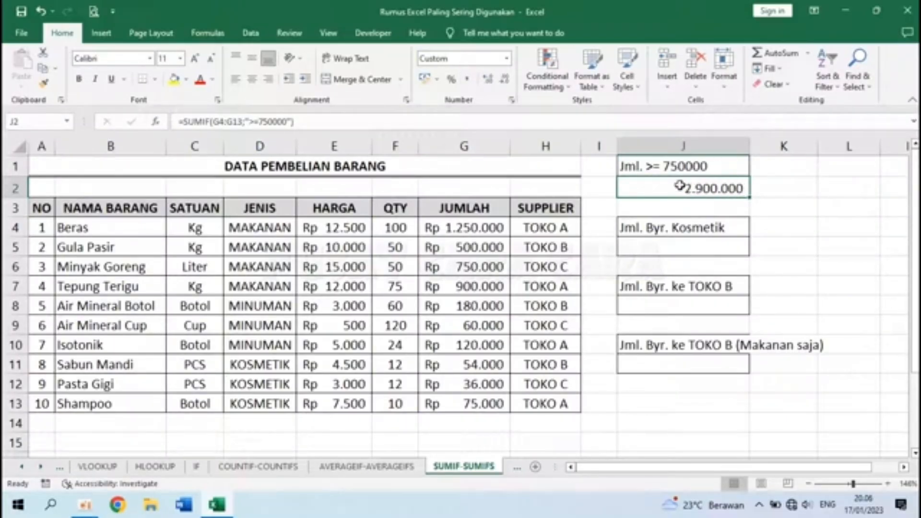
- Cross-check the J2 total with a temporary =G4+G6+G7 formula in K2, widening column K to read it, and clear K2
left_click(780, 190)
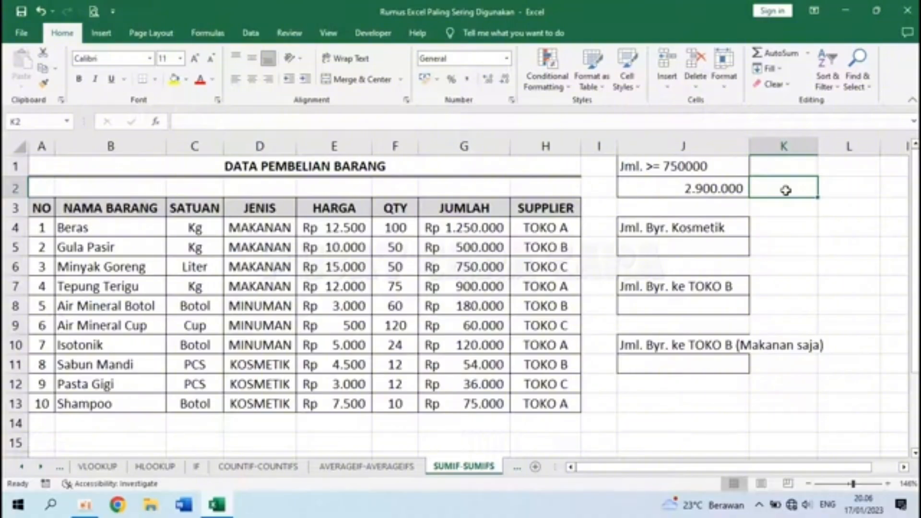
type("=")
left_click(494, 227)
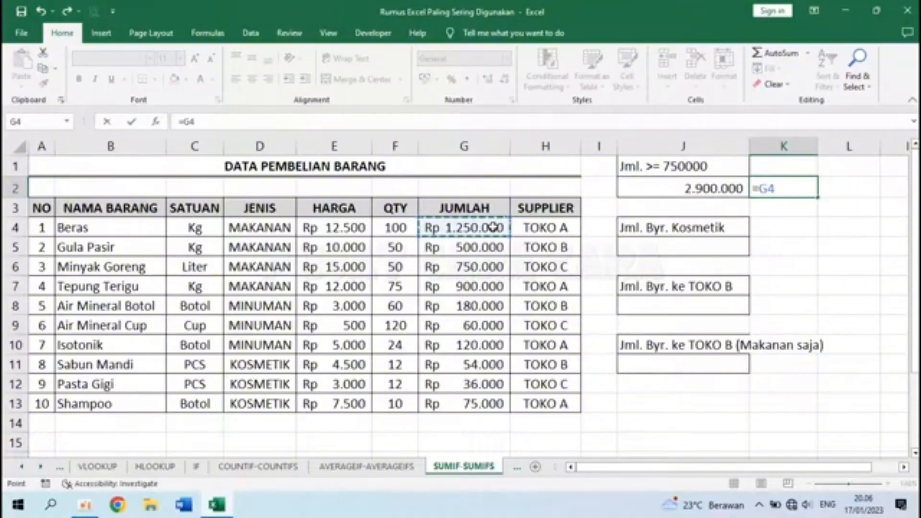
type("+")
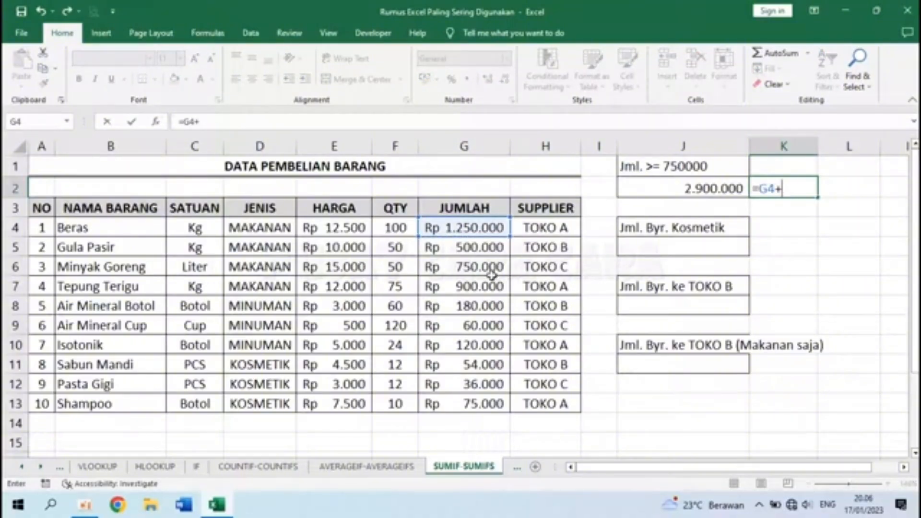
left_click(470, 272)
type("+")
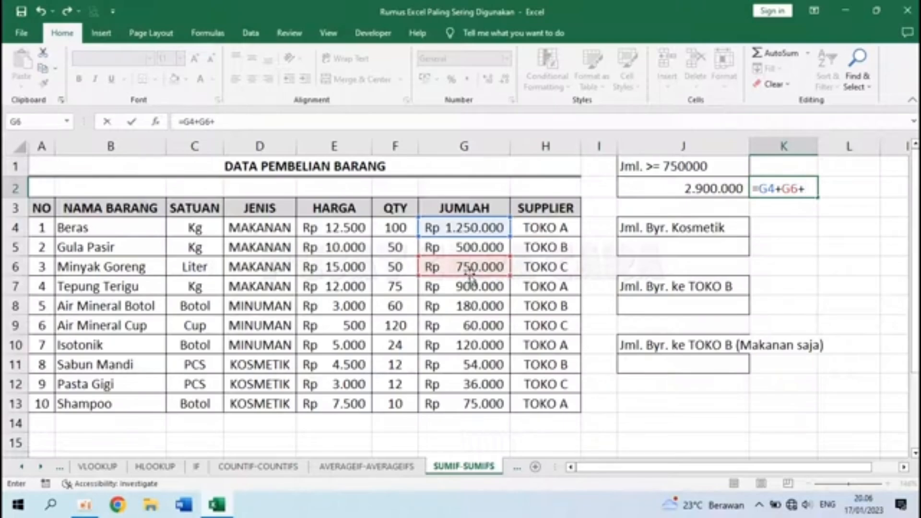
left_click(469, 283)
key("Return")
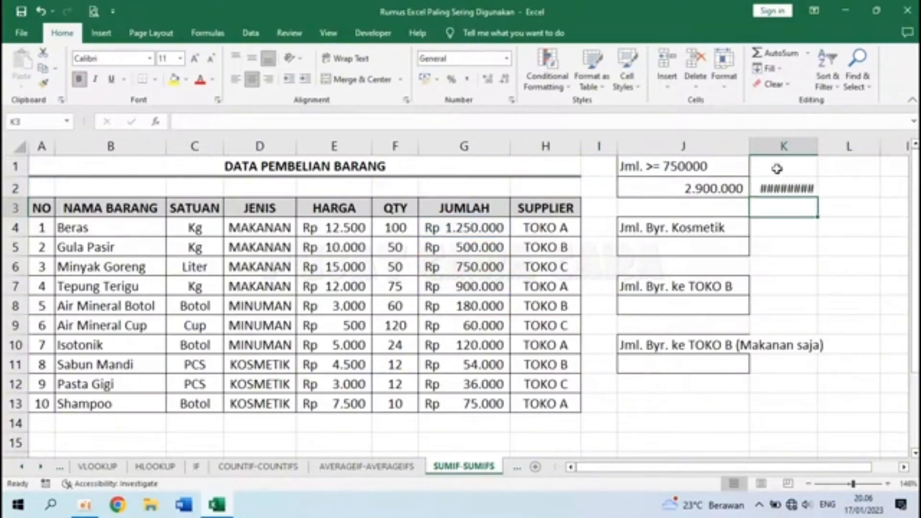
double_click(817, 148)
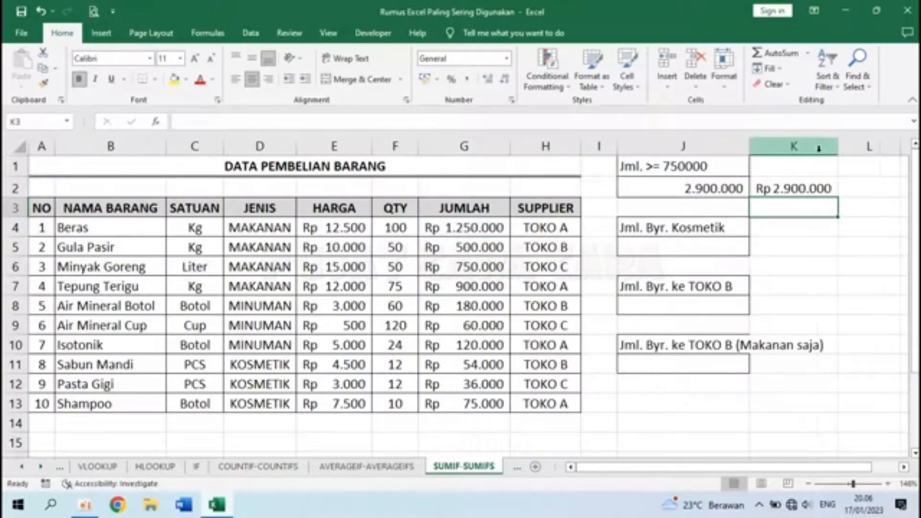
left_click(795, 189)
key("Delete")
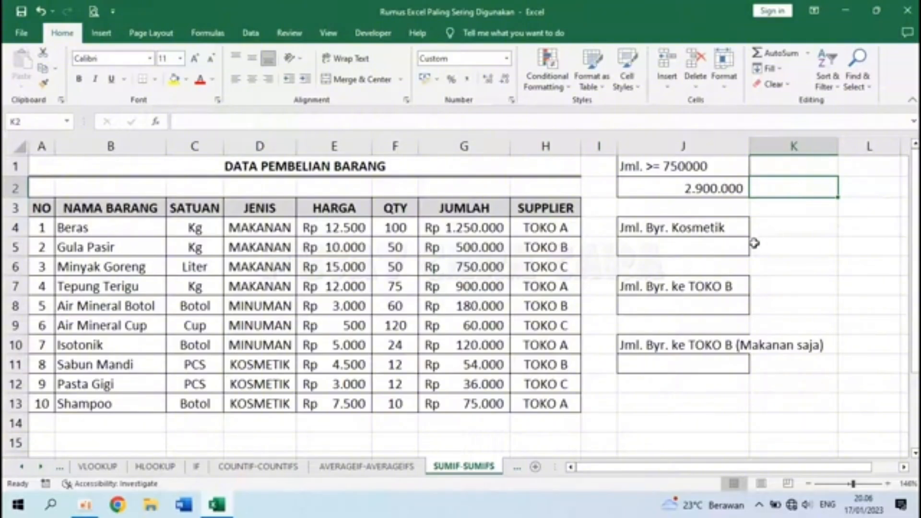
- Examine the KOSMETIK entries in D11:D13 and the JUMLAH column G4:G13 for the Jml. Byr. Kosmetik total
left_click(666, 250)
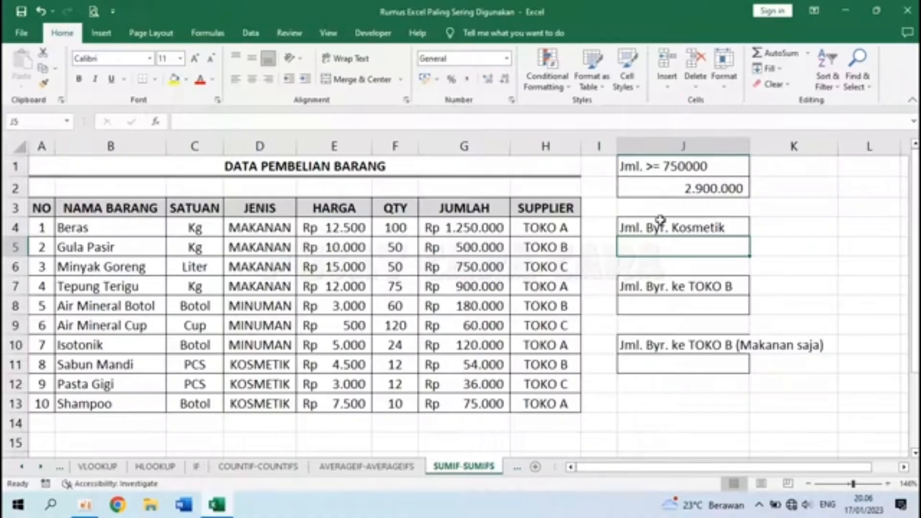
left_click(260, 365)
left_click_drag(260, 365, 259, 403)
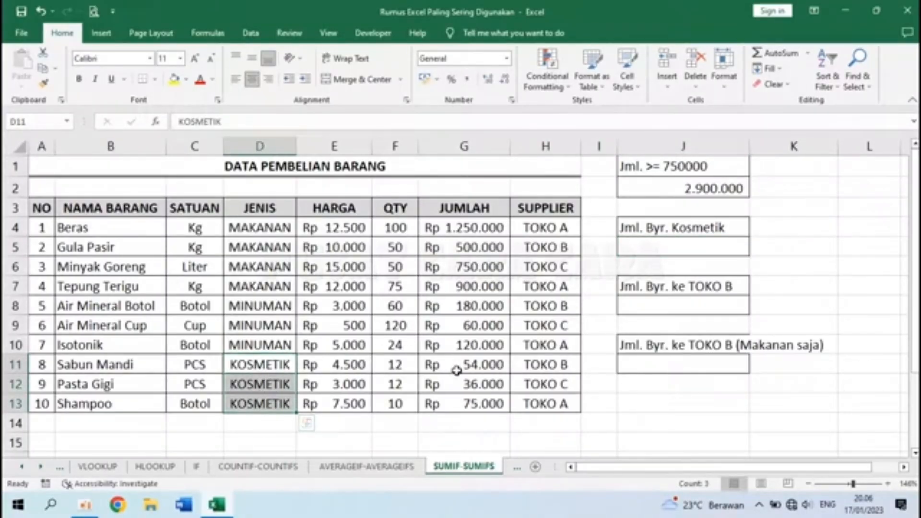
left_click(268, 363)
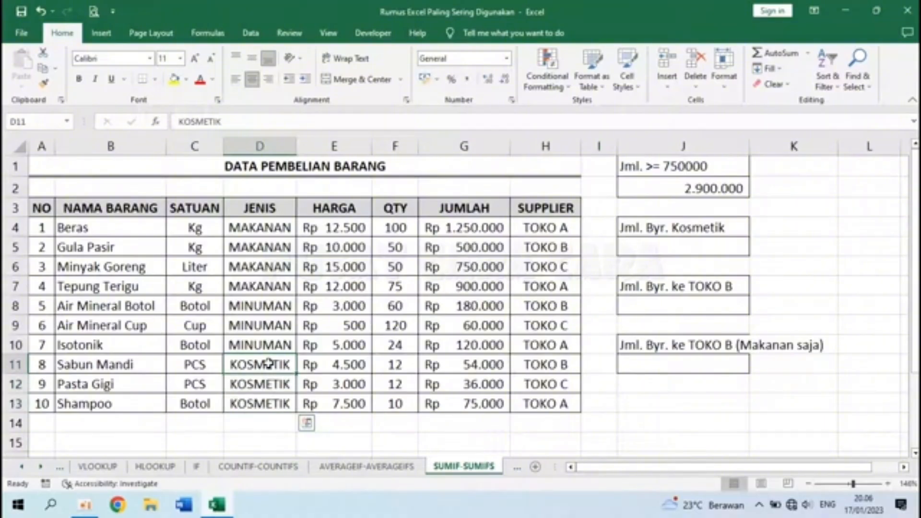
left_click(474, 367)
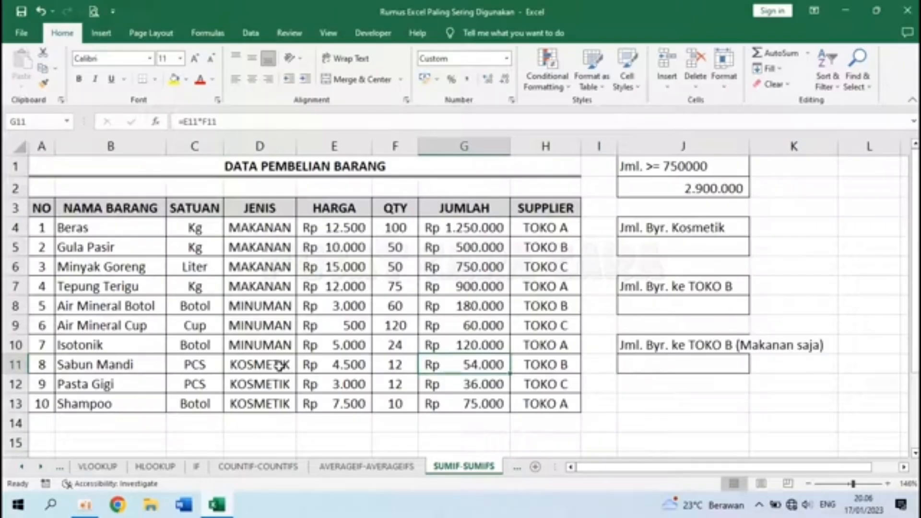
left_click_drag(475, 222, 466, 401)
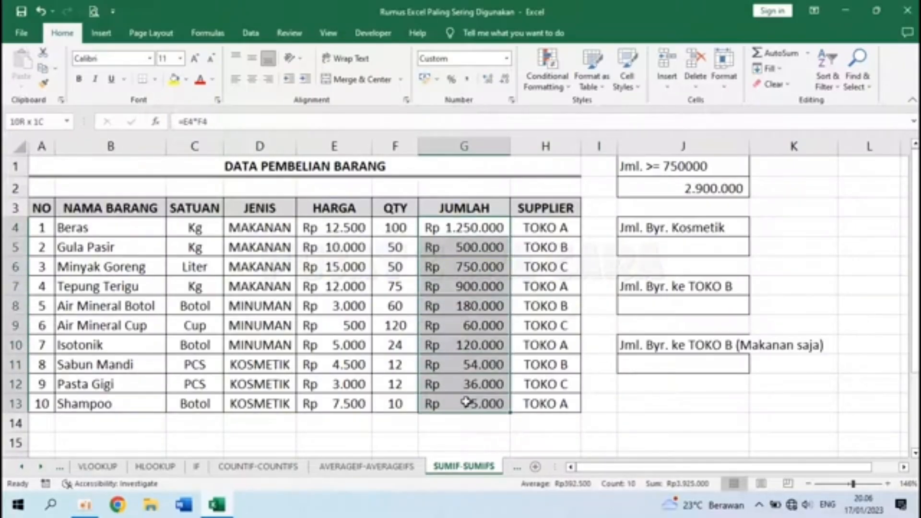
- Start a SUMIFS formula in J5 with G4:G13 as the sum range and D4:D13 as the criteria range
left_click(650, 247)
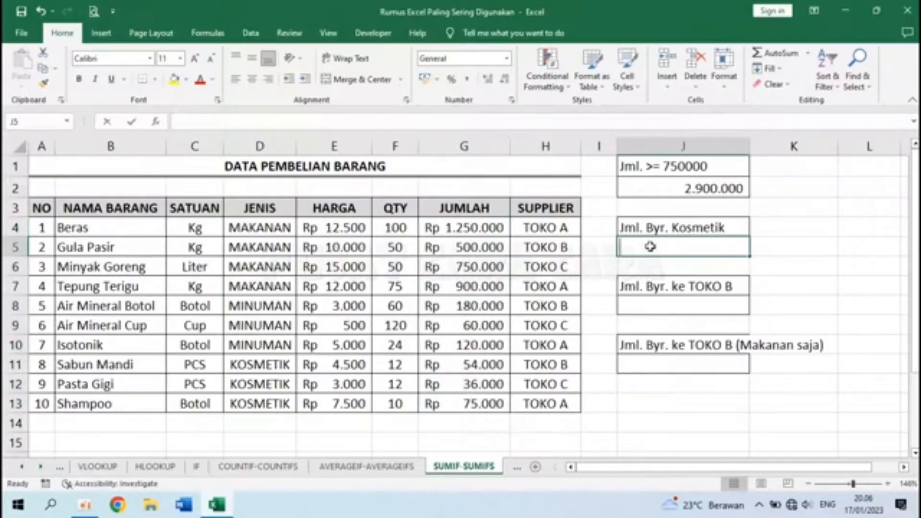
type("=s")
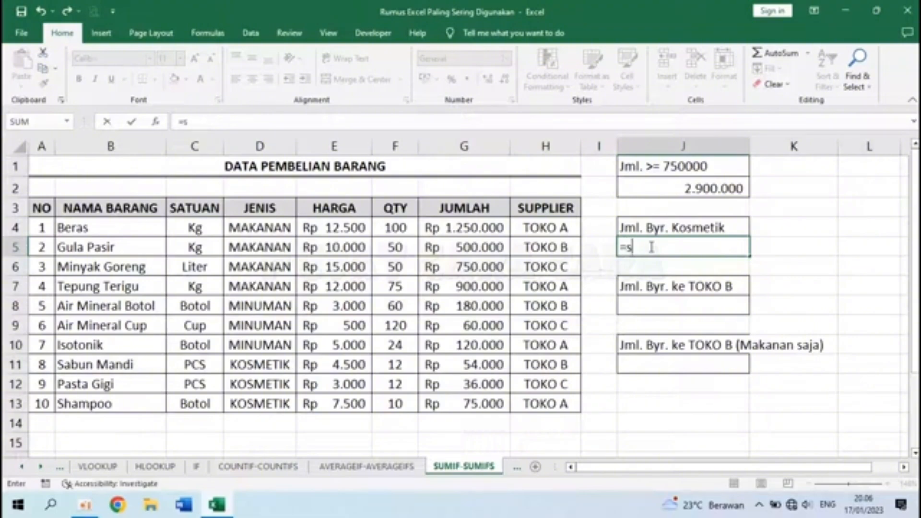
type("umifs")
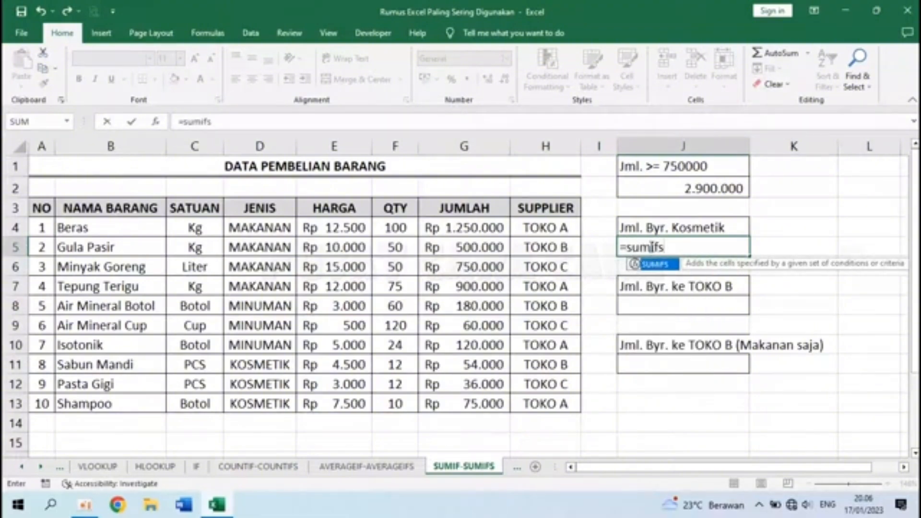
type("(")
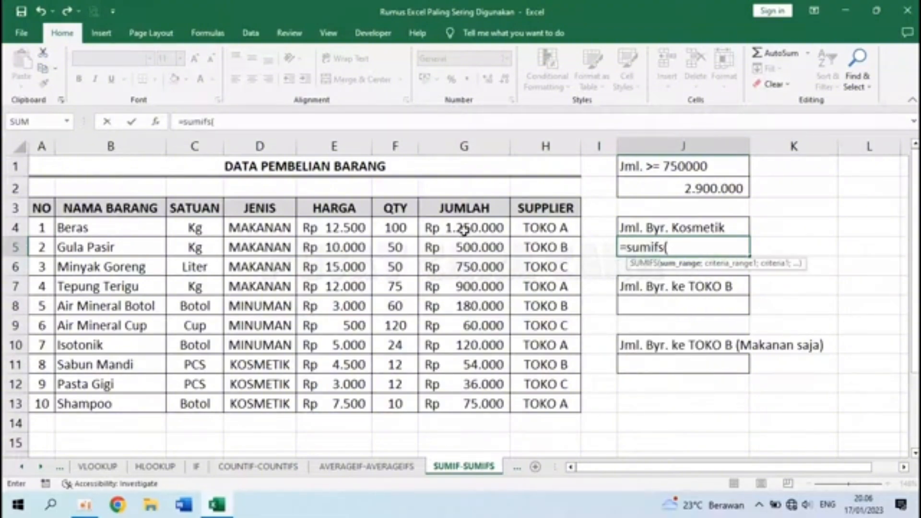
left_click_drag(464, 230, 471, 402)
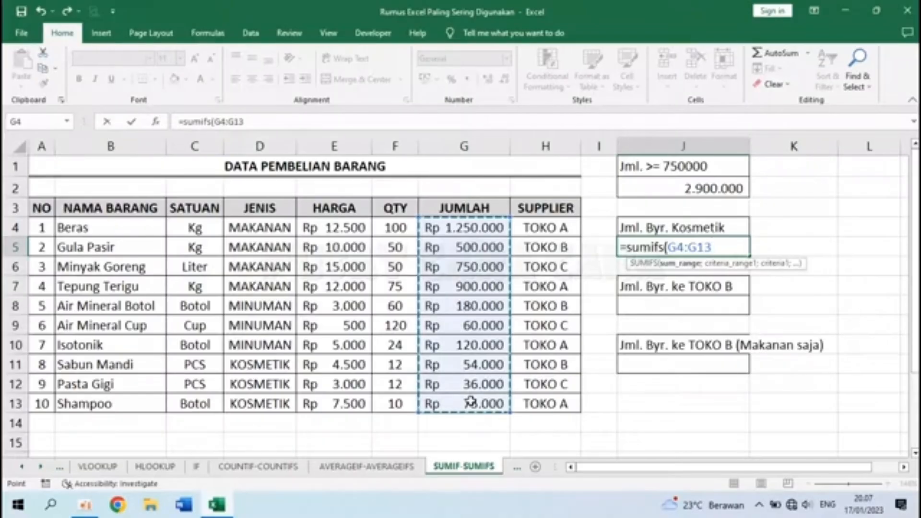
type(";")
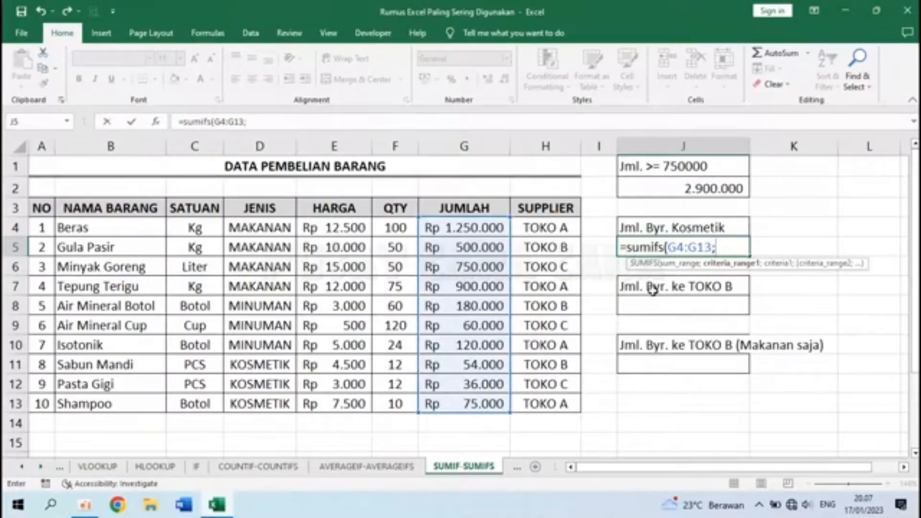
left_click_drag(277, 235, 267, 339)
left_click_drag(265, 354, 264, 403)
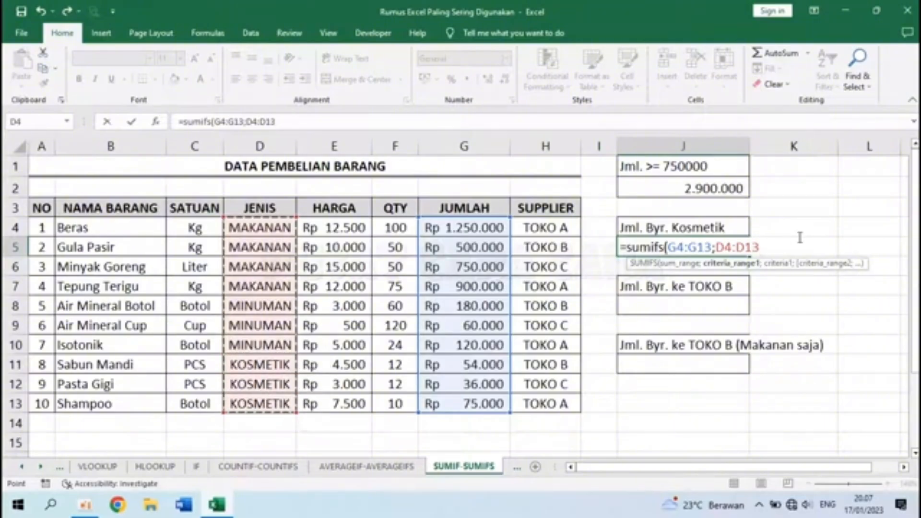
- Add the criterion "KOSMETIK" and enter J5 as =SUMIFS(G4:G13;D4:D13;"KOSMETIK")
type(";")
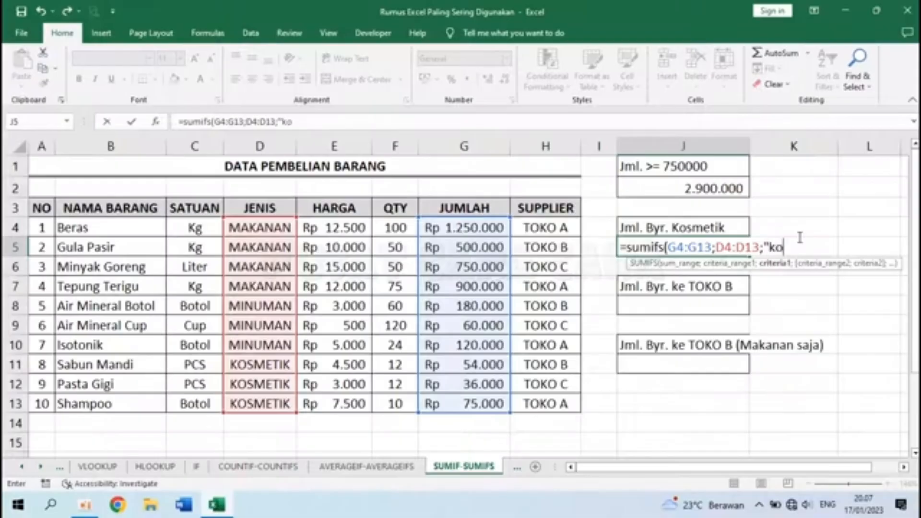
type("\"KOSMETIK\"")
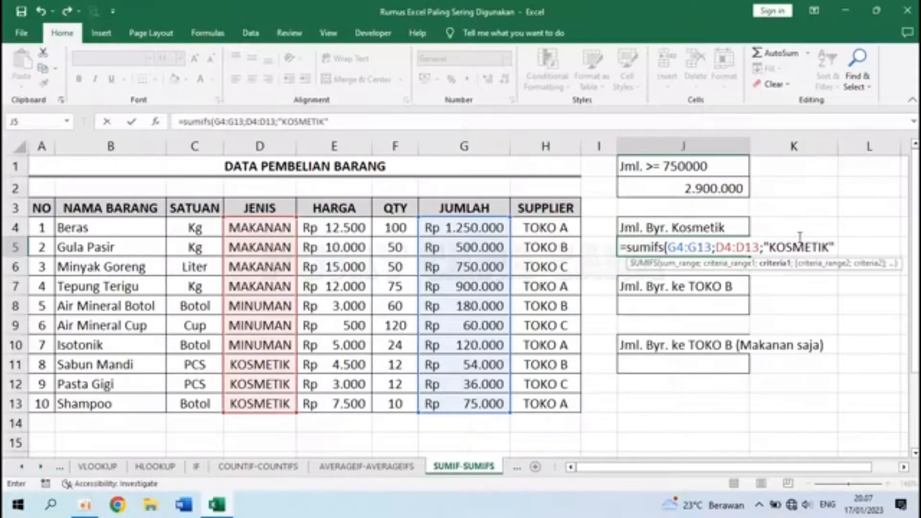
type(")")
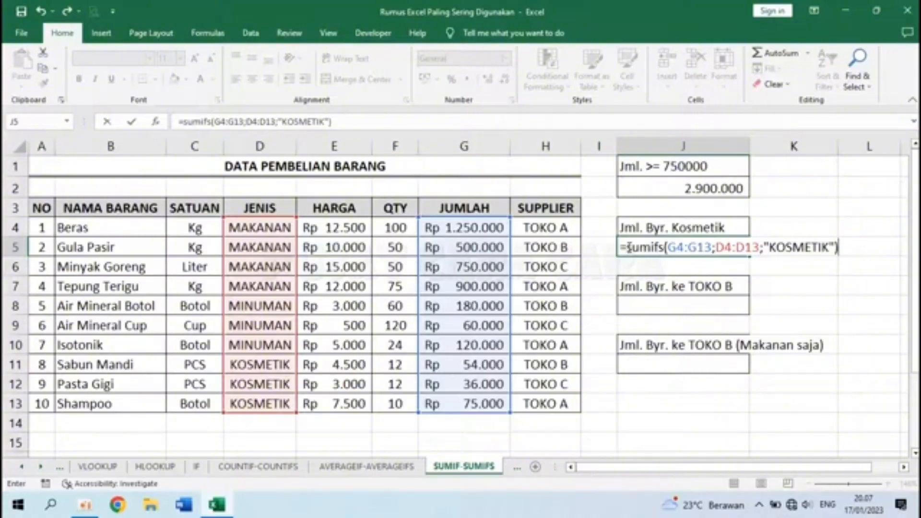
left_click_drag(629, 247, 839, 247)
left_click(842, 247)
key("Return")
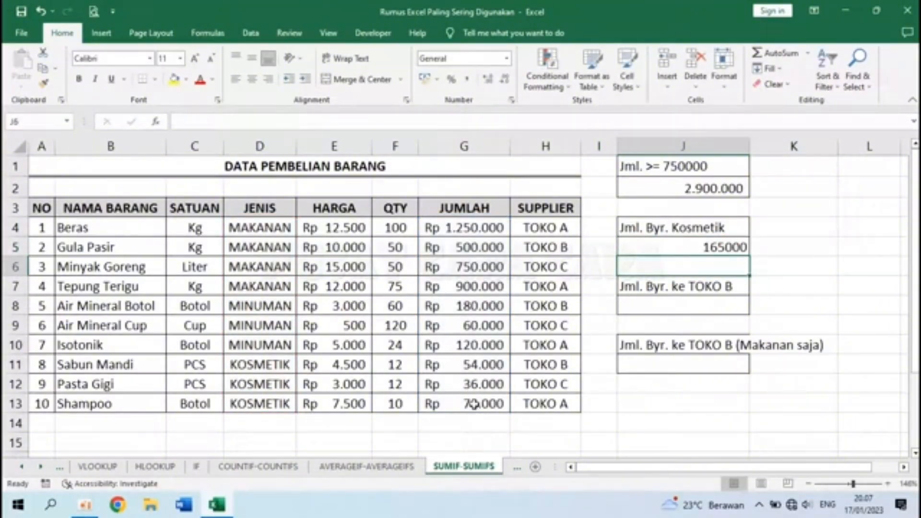
left_click(702, 249)
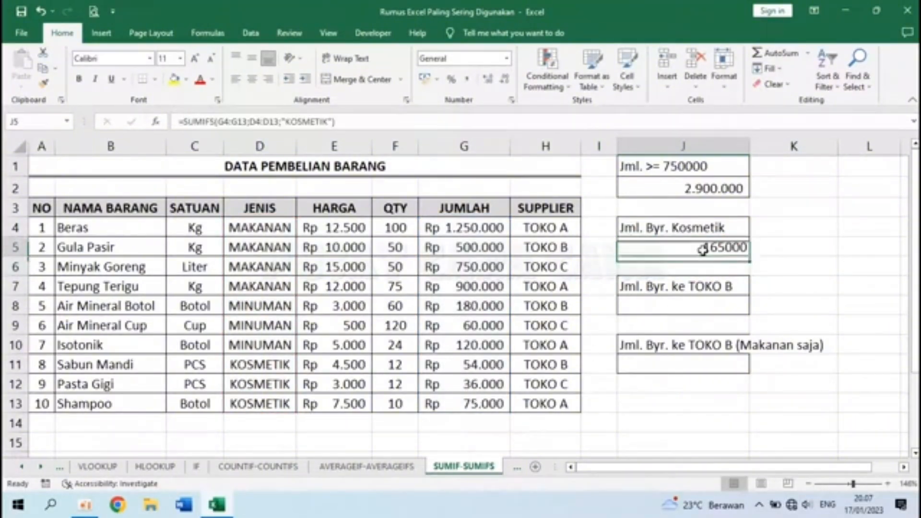
- Examine the JUMLAH amounts of the TOKO B purchases in G5, G8 and G11
left_click(654, 308)
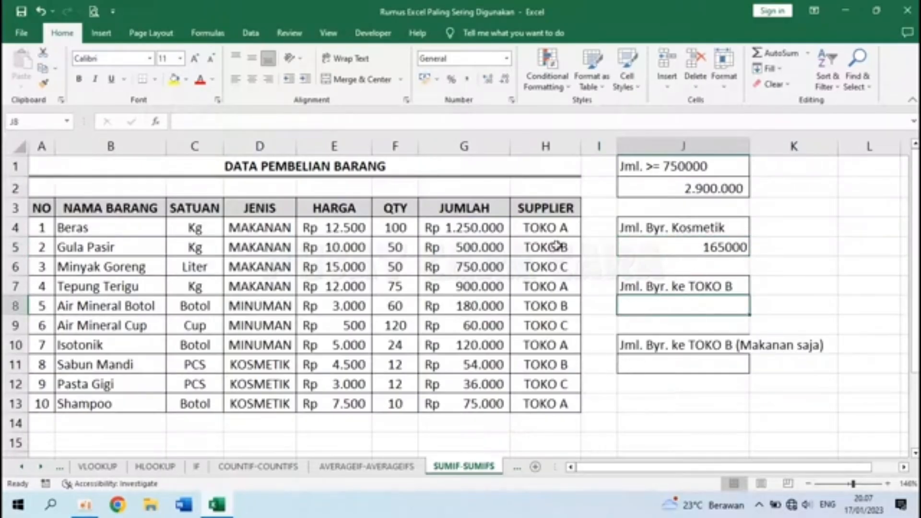
left_click(481, 249)
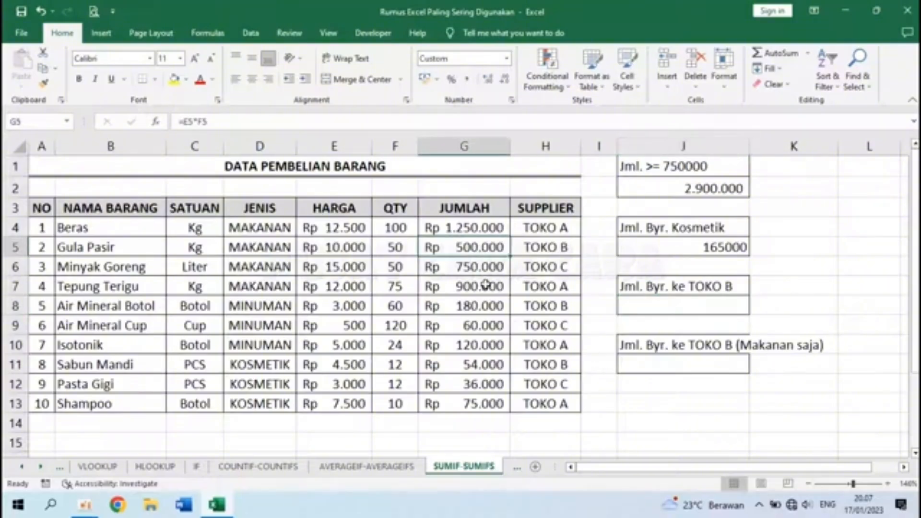
left_click(487, 306)
left_click(484, 366)
- Start a SUMIFS formula in J8 with G4:G13 as the sum range and H4:H13 as the criteria range
left_click(665, 304)
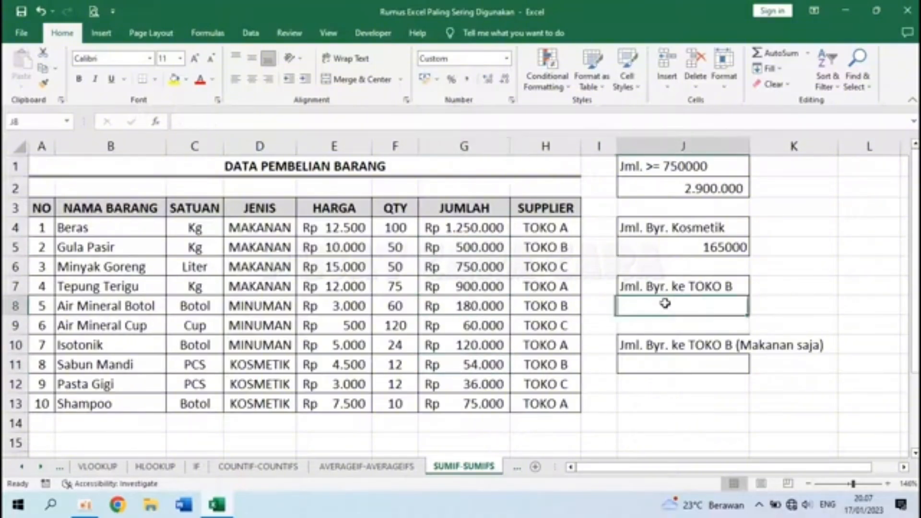
type("=")
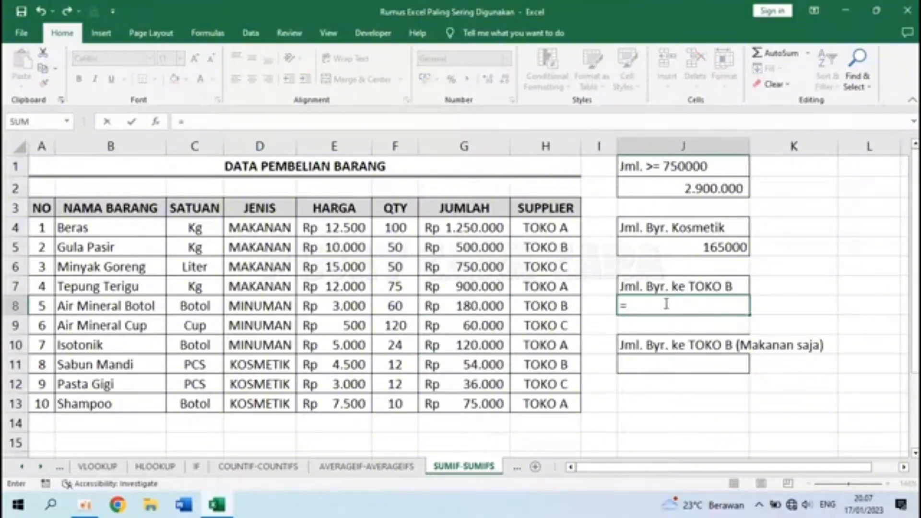
type("SUMIFS(")
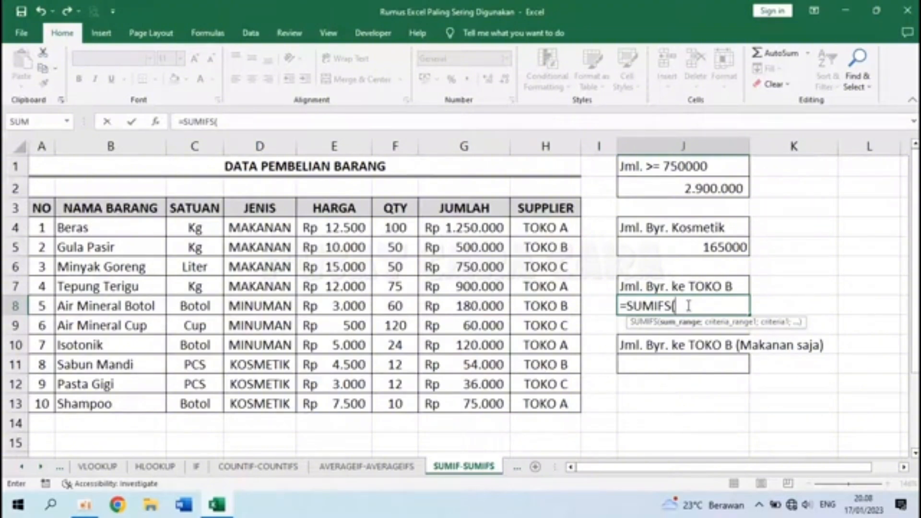
left_click_drag(478, 230, 489, 407)
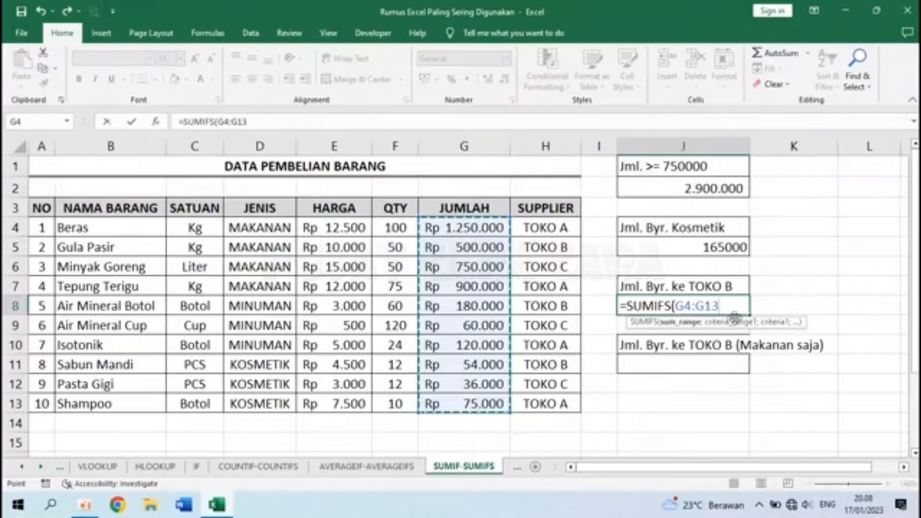
type(";")
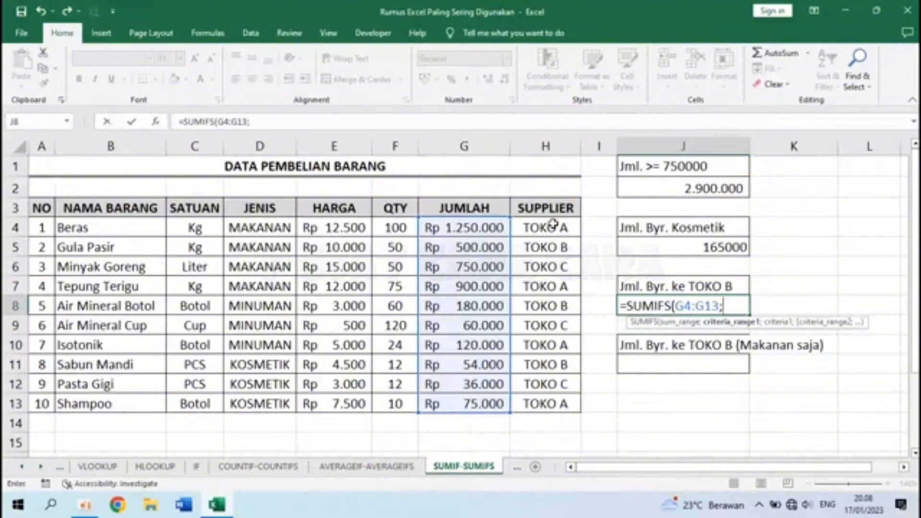
left_click_drag(557, 226, 540, 398)
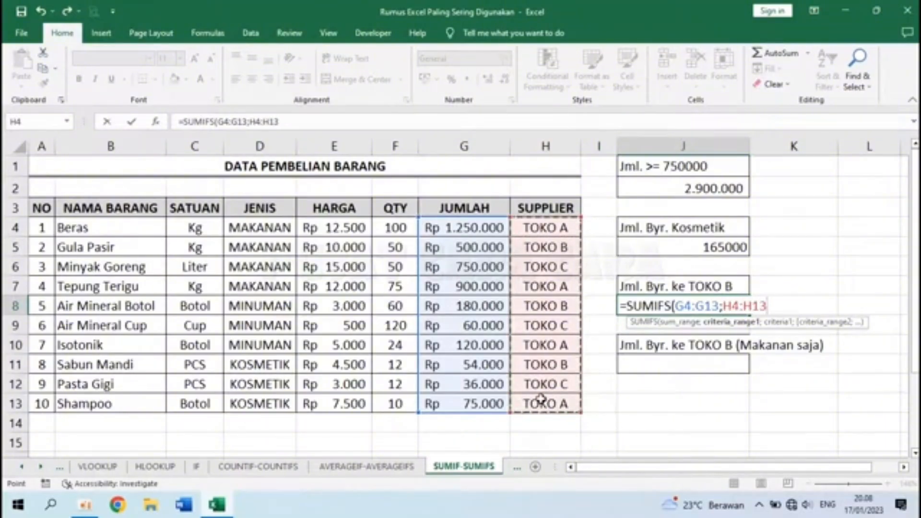
type(";")
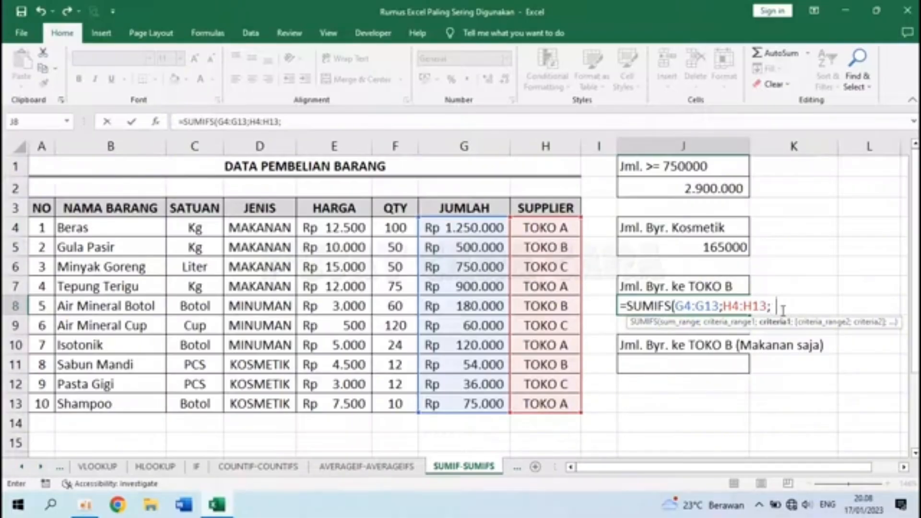
- Add the criterion "TOKO B" and enter J8 as =SUMIFS(G4:G13;H4:H13;"TOKO B")
type("\"TOKO B")
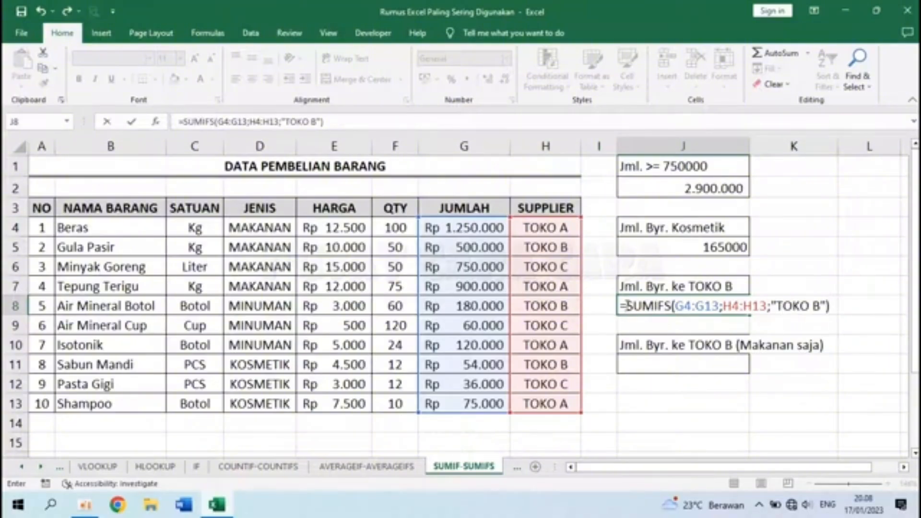
left_click_drag(629, 306, 822, 305)
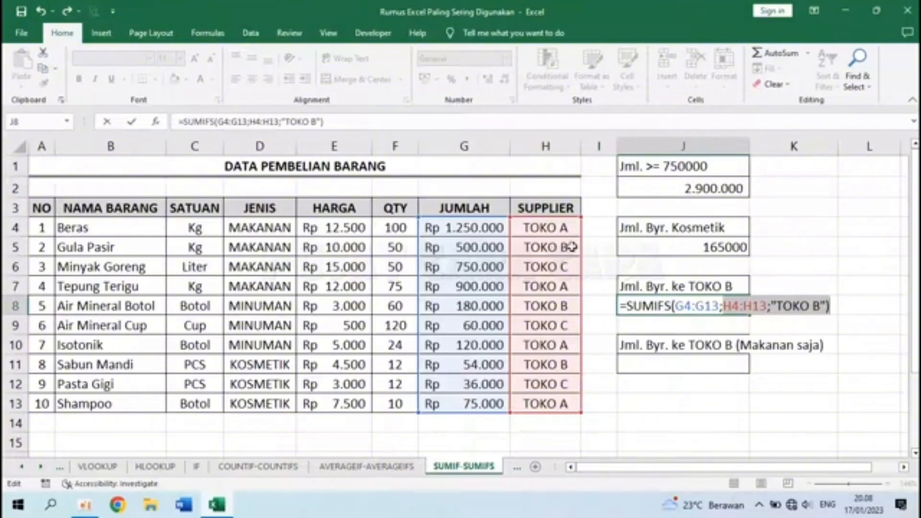
left_click(836, 303)
key("Return")
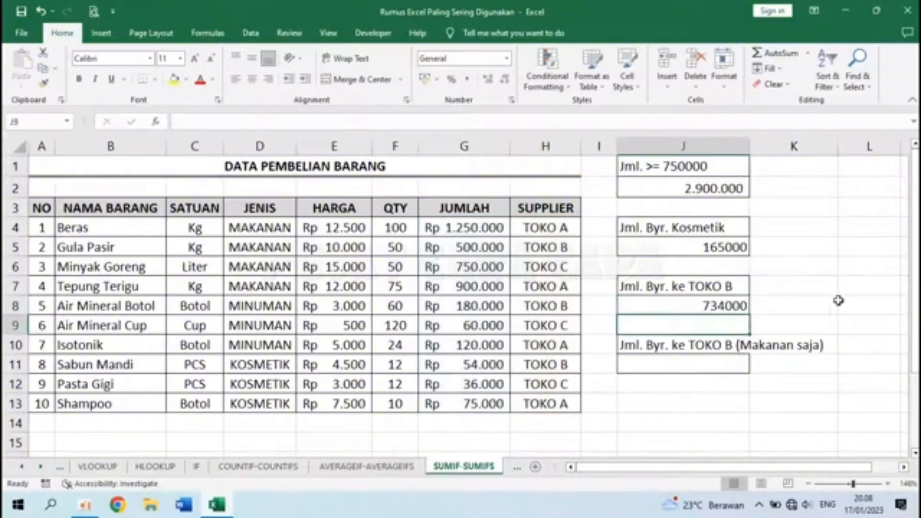
- Cross-check the TOKO B total with =G5+G8+G11 in K8 and clear that cell
left_click(788, 307)
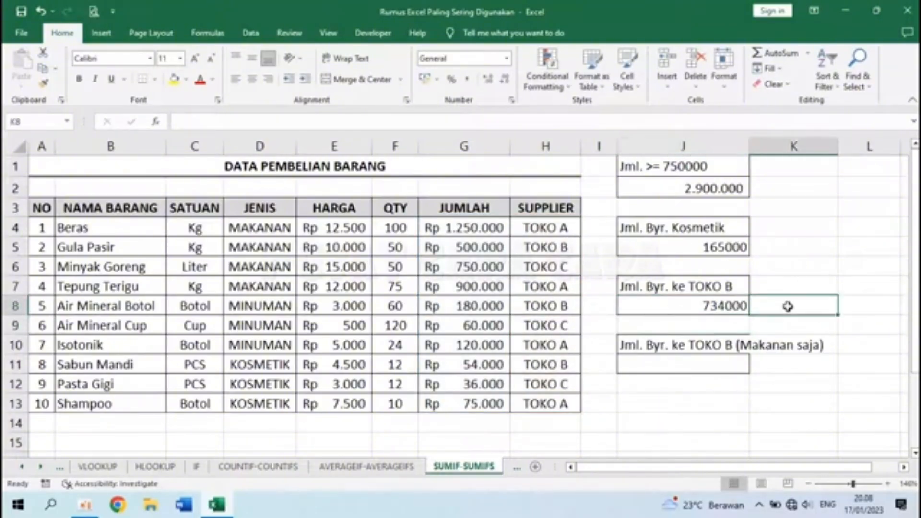
type("=")
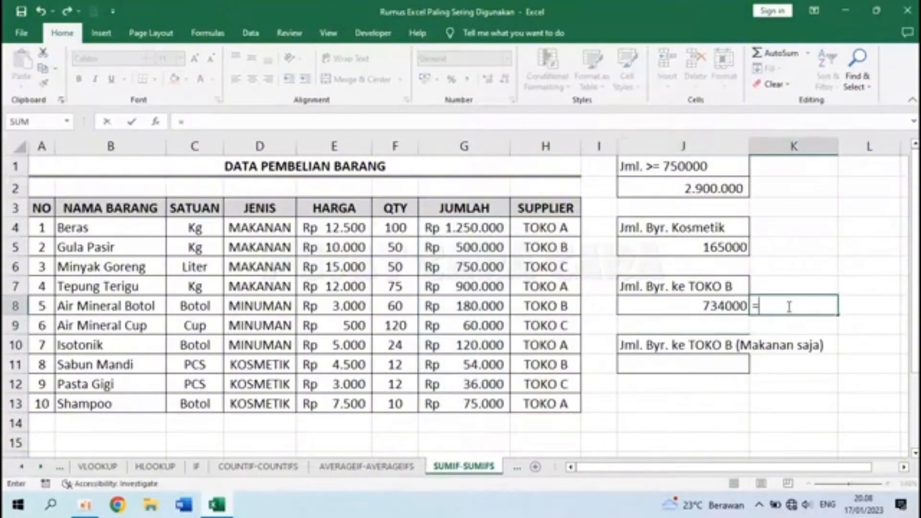
left_click(487, 247)
type("+")
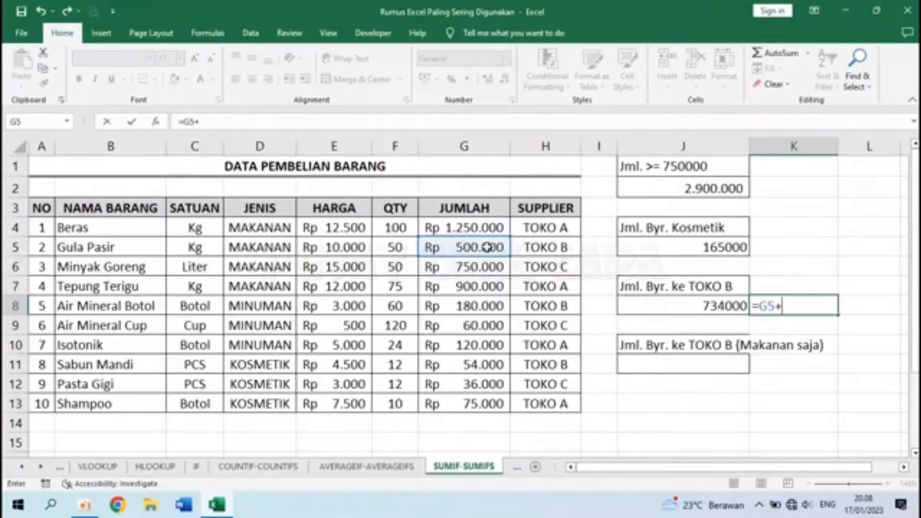
left_click(470, 302)
type("+")
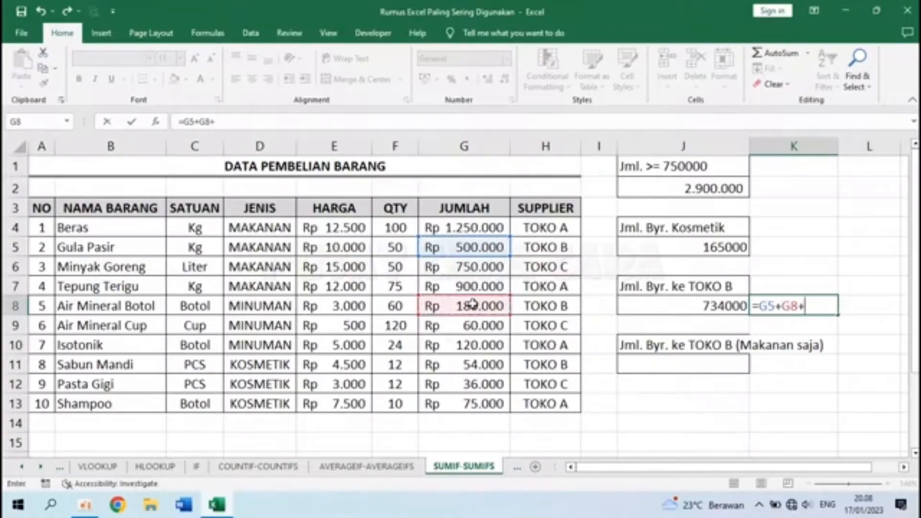
left_click(484, 365)
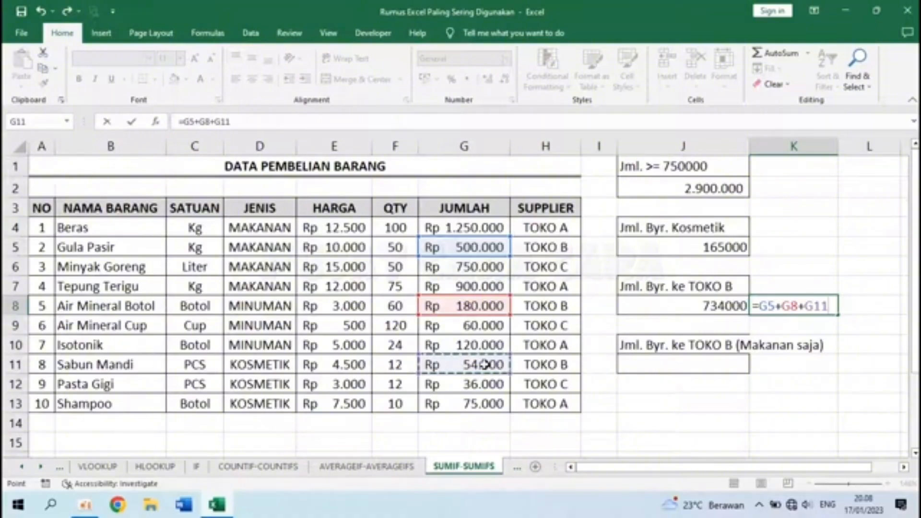
key("Return")
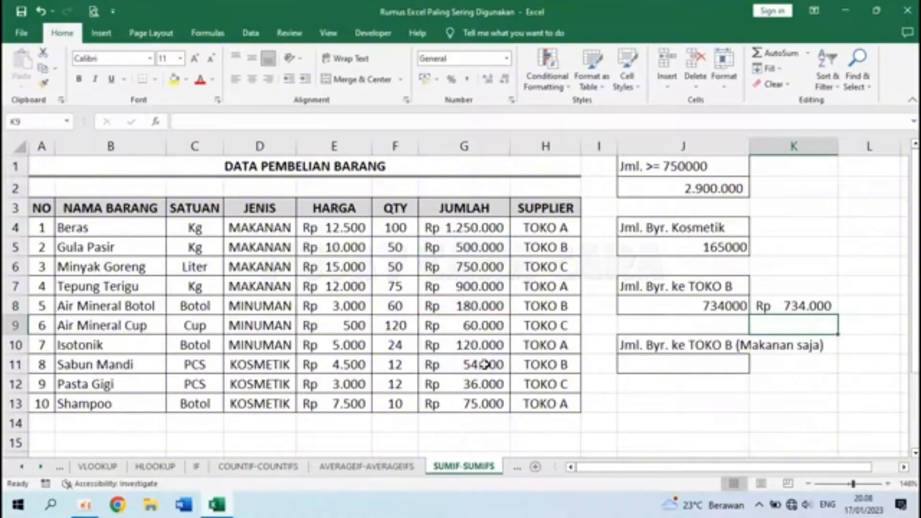
left_click(783, 301)
key("Delete")
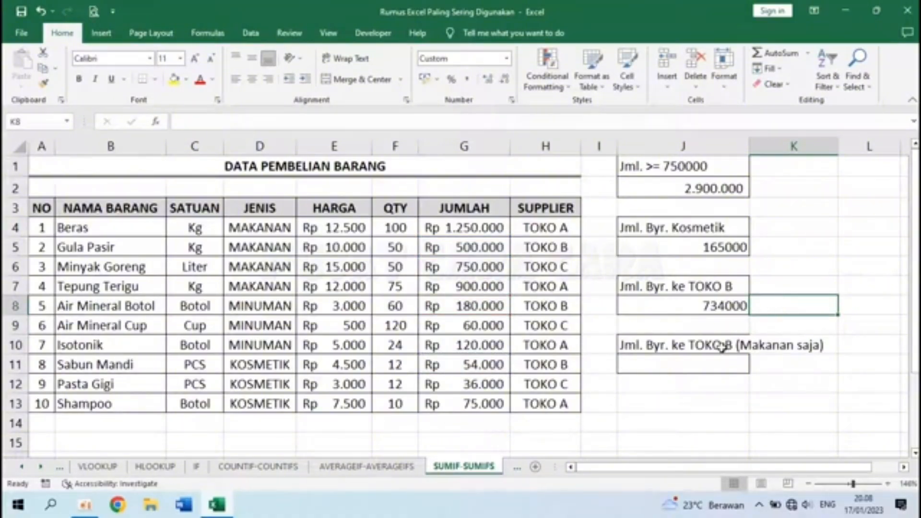
- Start a SUMIFS formula in J11 for Jml. Byr. ke TOKO B (Makanan saja) with G4:G13 as the sum range
left_click(653, 367)
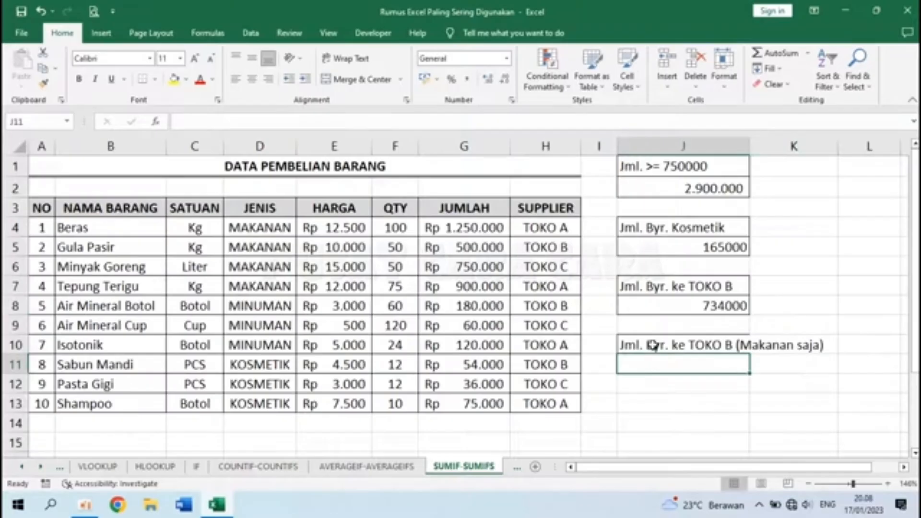
left_click(704, 346)
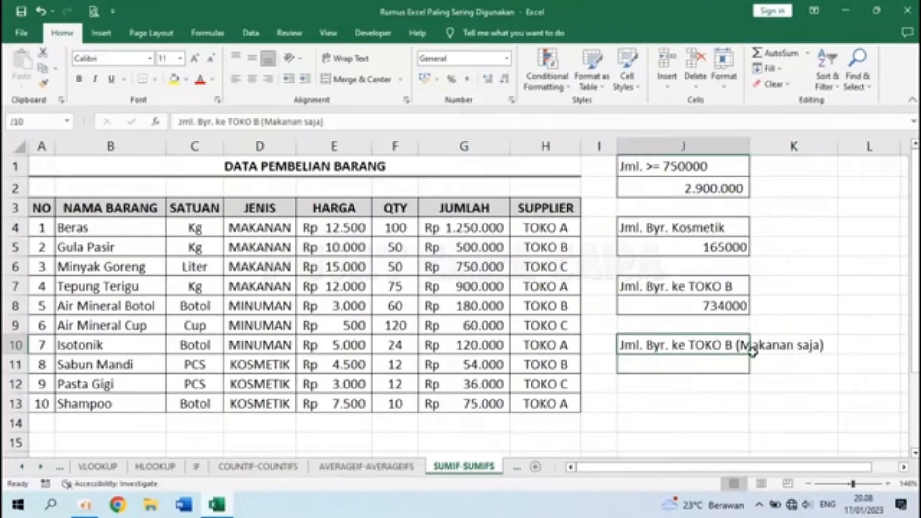
left_click(674, 363)
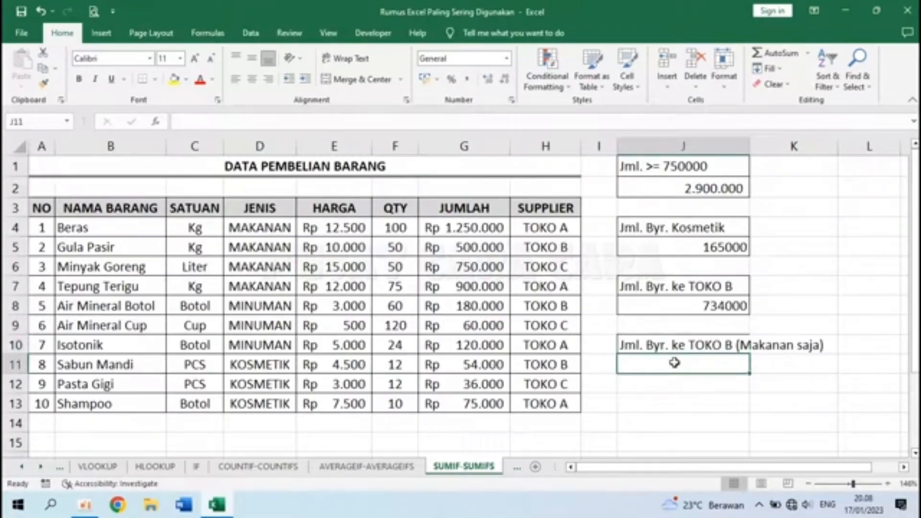
type("=")
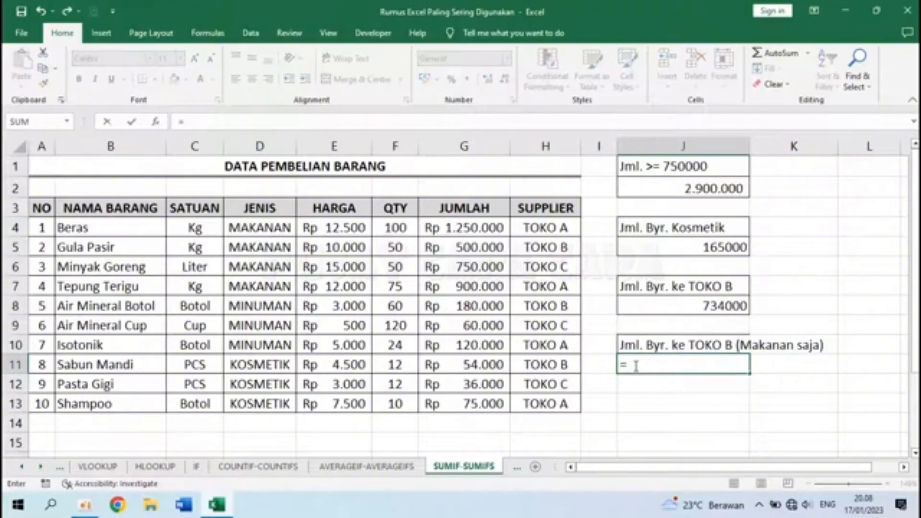
type("SUMIF")
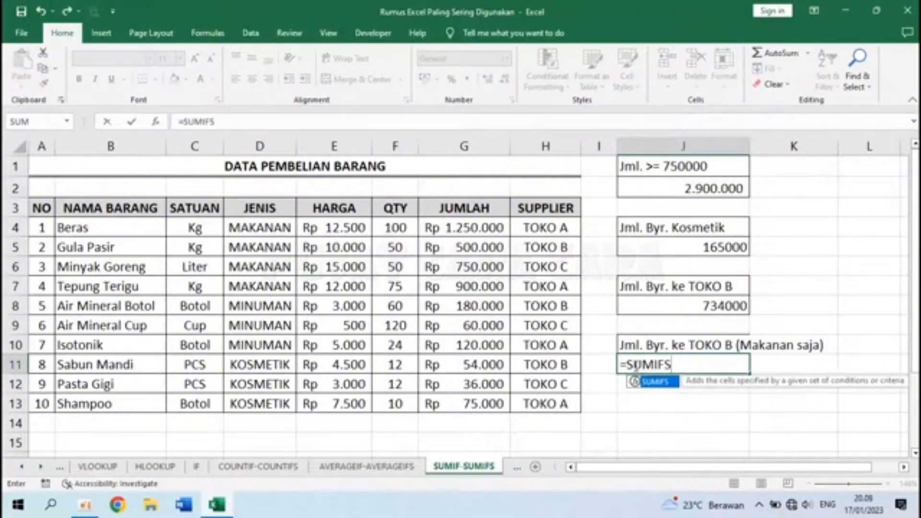
type("S(")
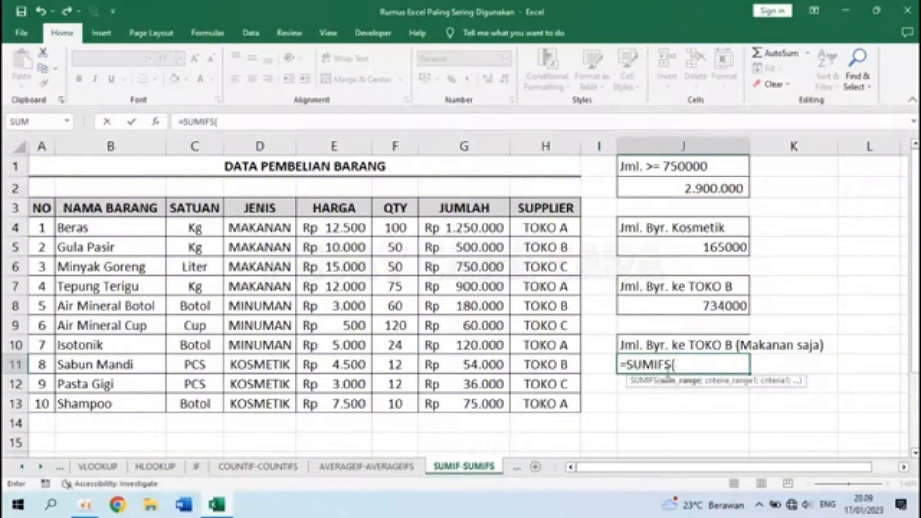
left_click_drag(494, 233, 479, 401)
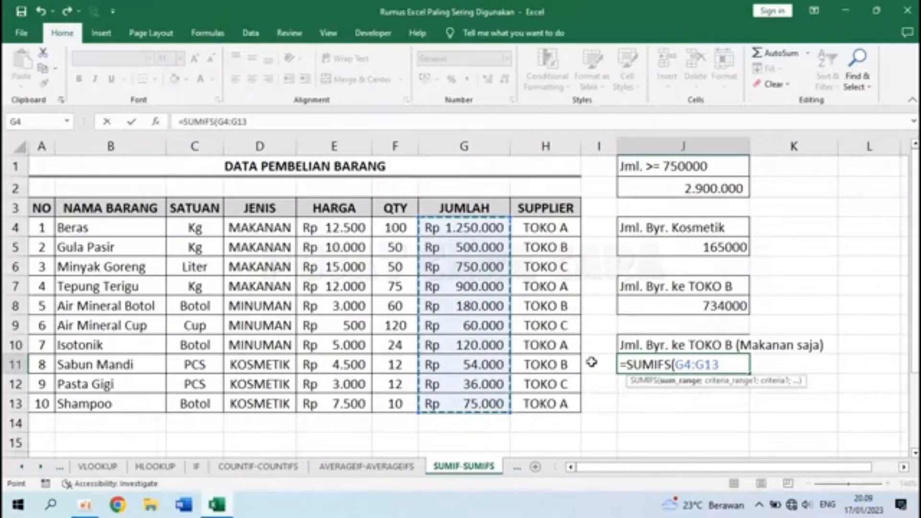
type(";")
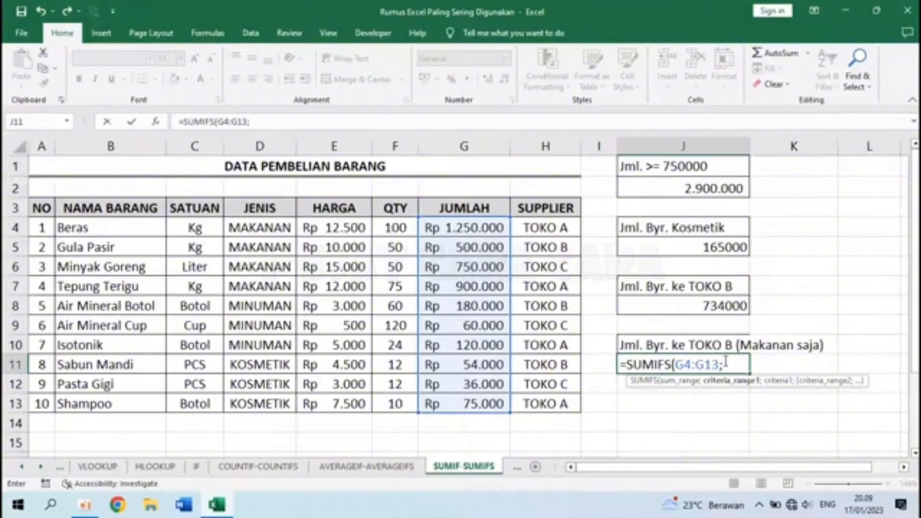
- Add H4:H13 as the J11 formula's first criteria range with the criterion "TOKO B"
left_click_drag(556, 228, 558, 398)
type(";")
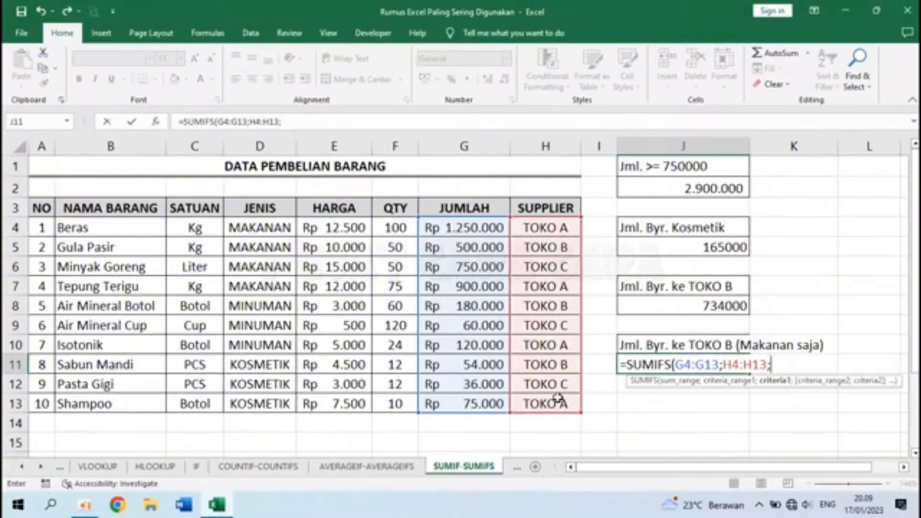
type("\"TOKO ")
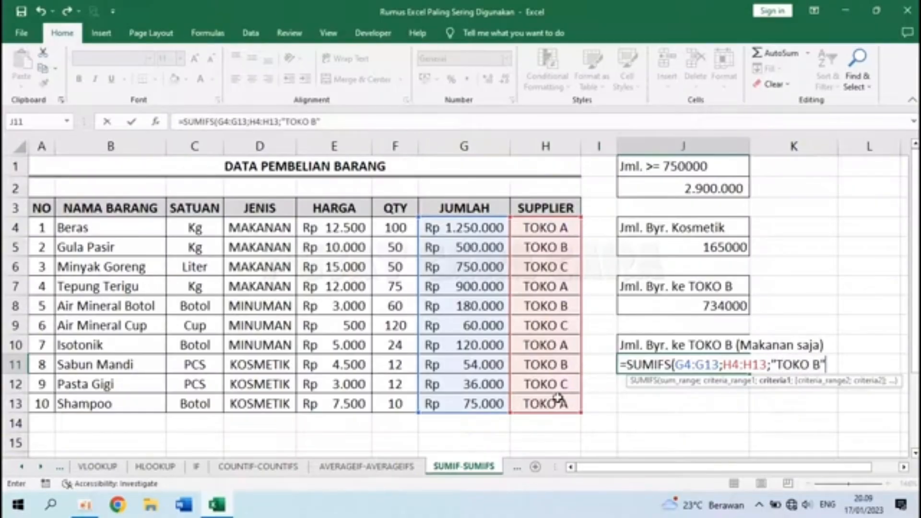
type("B\";")
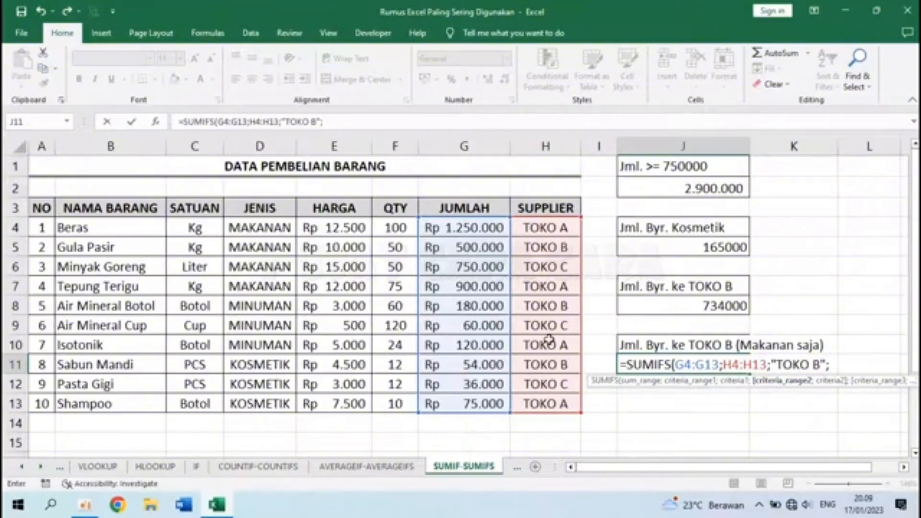
- Add D4:D13 as the second criteria range with the criterion "MAKANAN" and close the SUMIFS formula
left_click_drag(278, 231, 265, 399)
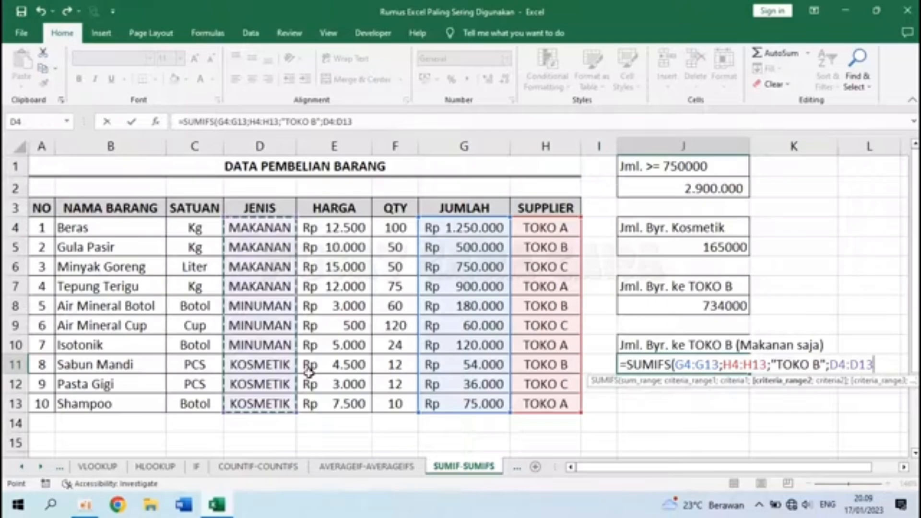
type(";")
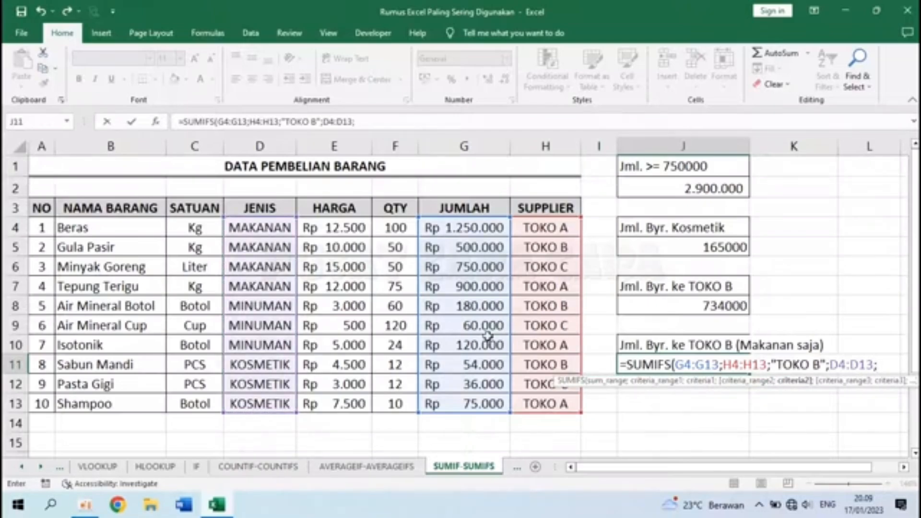
type("\"MAKANAN")
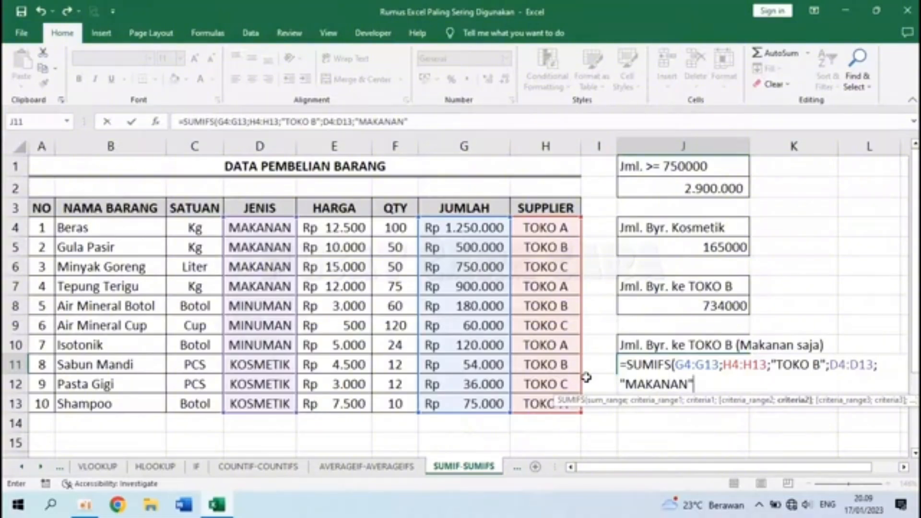
type("\")")
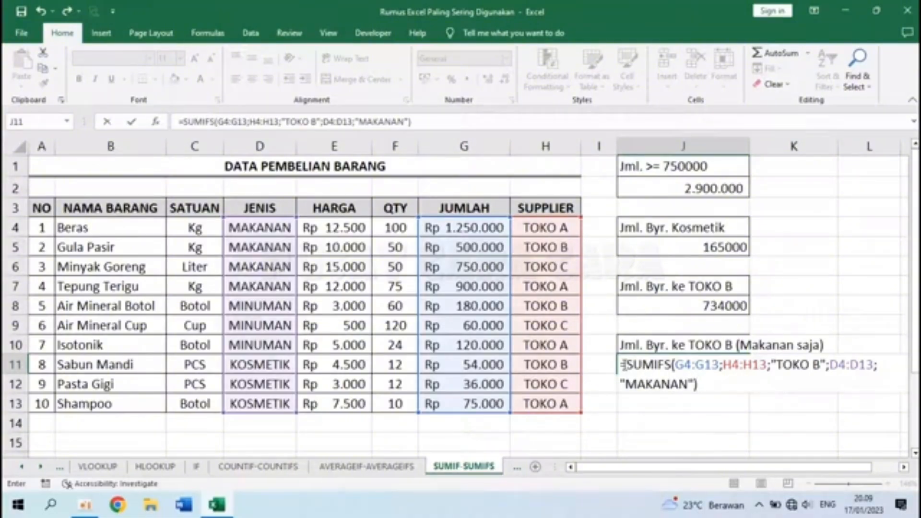
- Review the sum range and criteria pairs, and enter J11 as =SUMIFS(G4:G13;H4:H13;"TOKO B";D4:D13;"MAKANAN")
left_click_drag(622, 365, 720, 365)
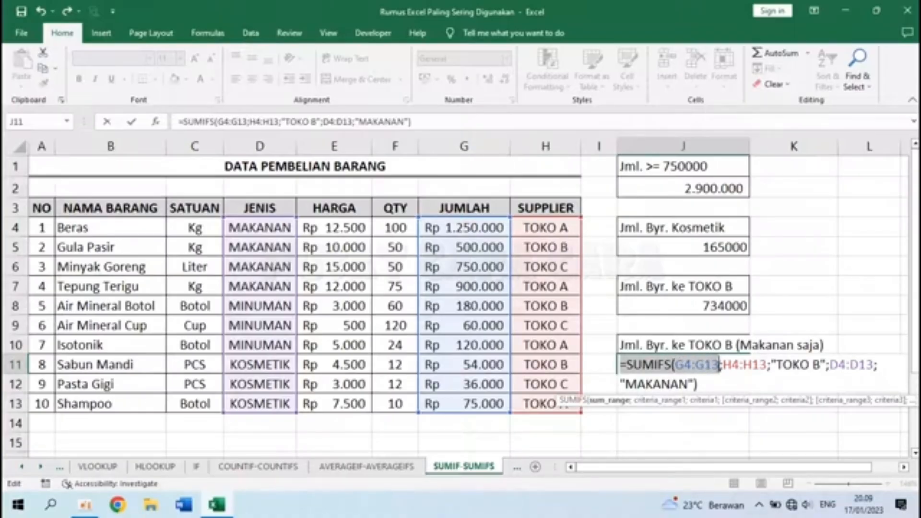
left_click(727, 366)
left_click_drag(727, 365, 833, 386)
left_click(834, 366)
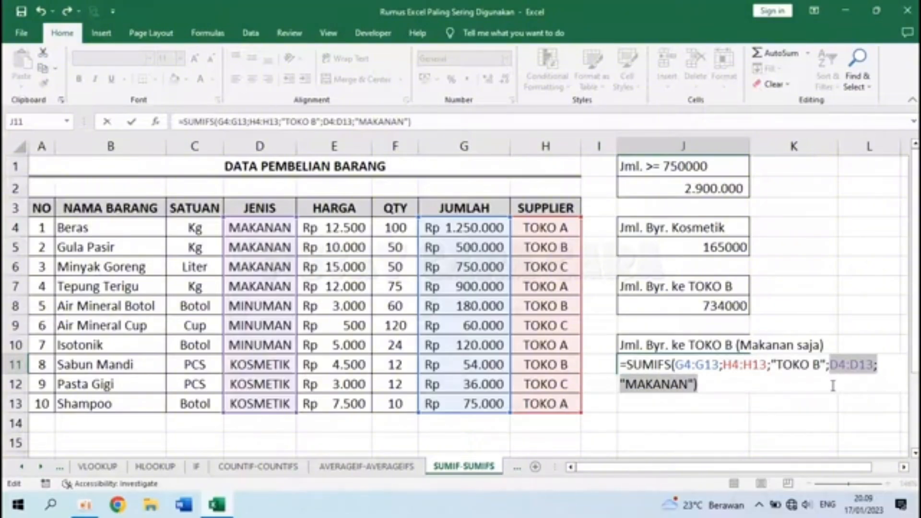
key("Return")
left_click(713, 366)
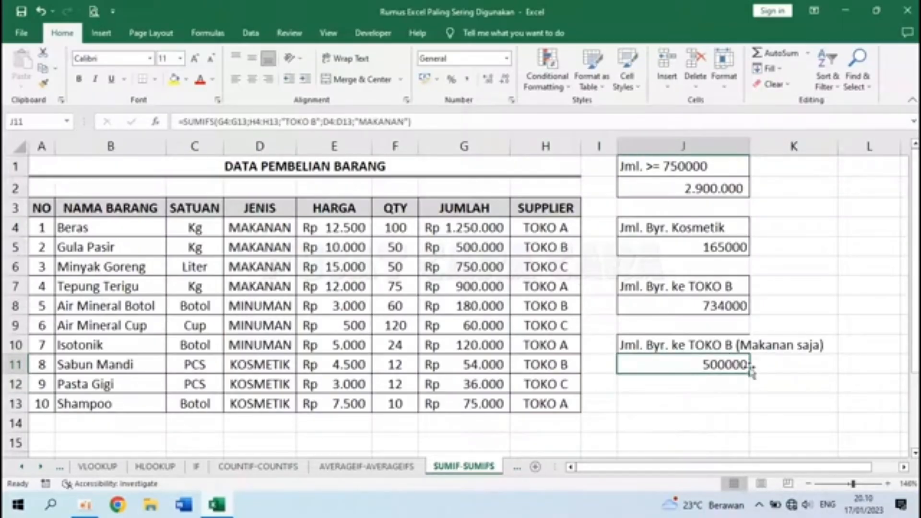
- Check the TOKO B MAKANAN row's supplier and JUMLAH cells in row 5 against the Jml. Byr. ke TOKO B (Makanan saja) total
left_click(541, 246)
left_click(482, 245)
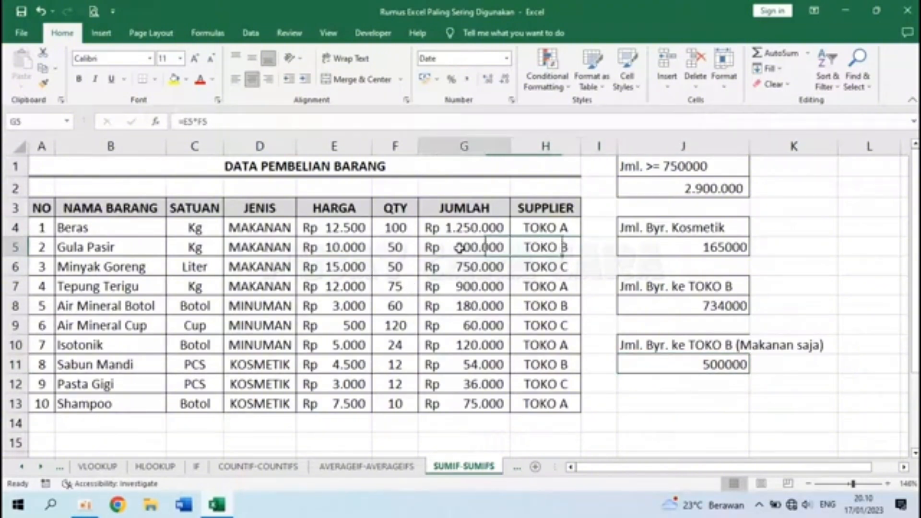
left_click(661, 352)
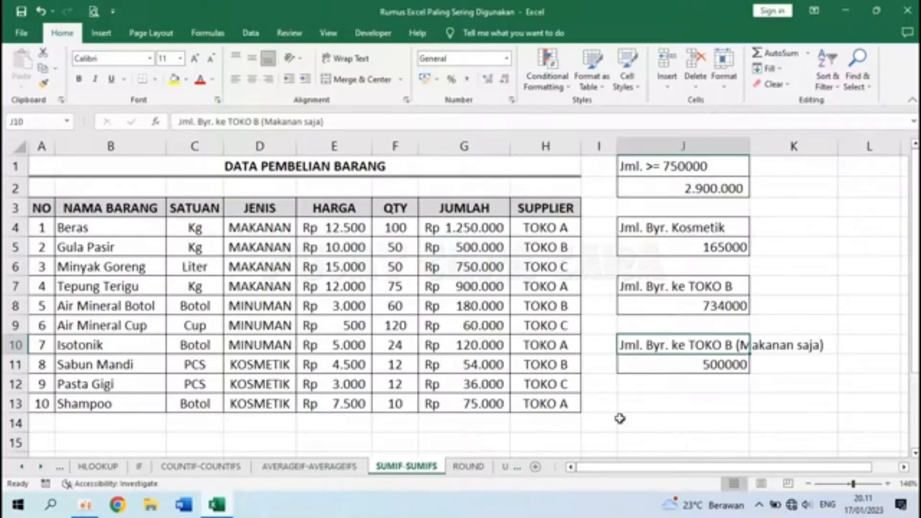
- Open the ROUND sheet and enter =ROUND(A3;2) in B3 to round the first Angka Awal value to two decimals
left_click(464, 469)
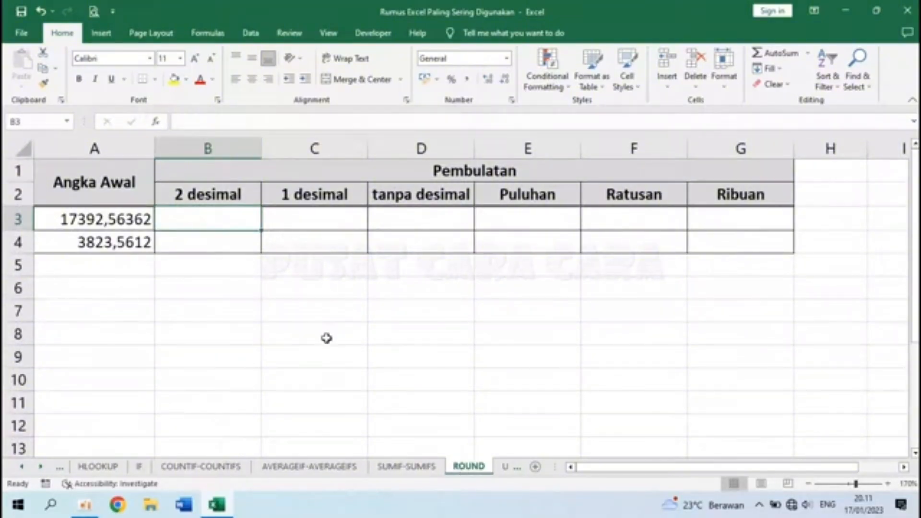
left_click(114, 216)
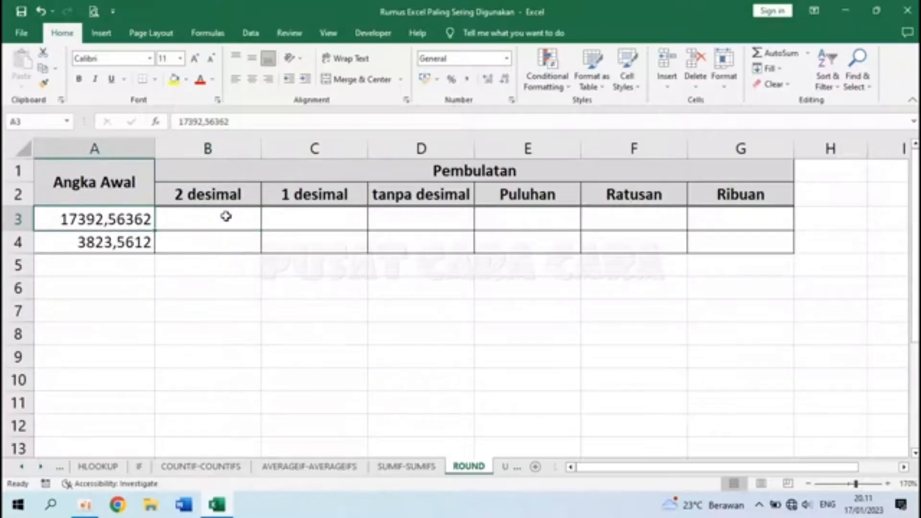
left_click(226, 217)
type("=")
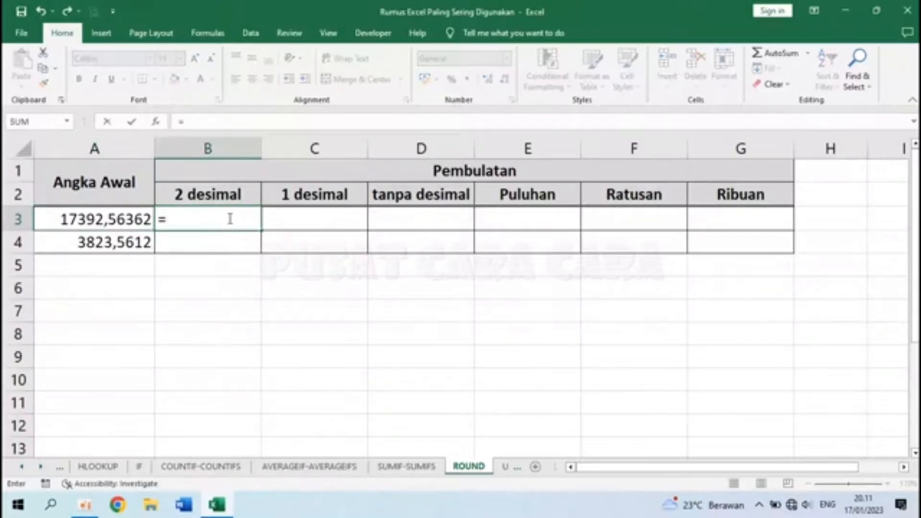
type("ROUND(")
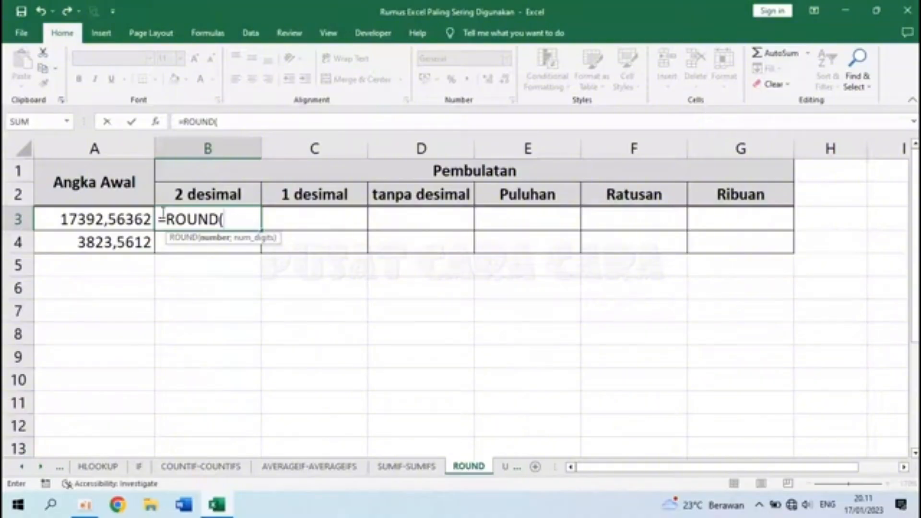
left_click(98, 217)
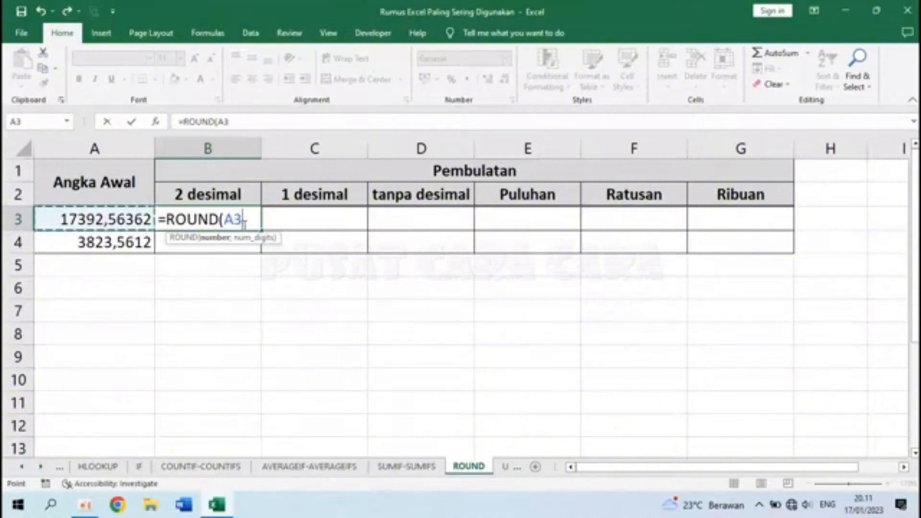
type(";")
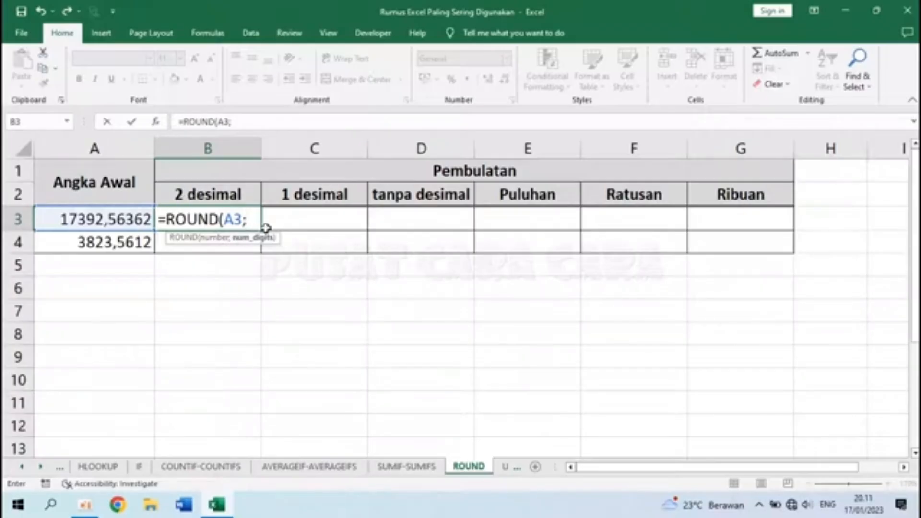
type("2)")
key("Return")
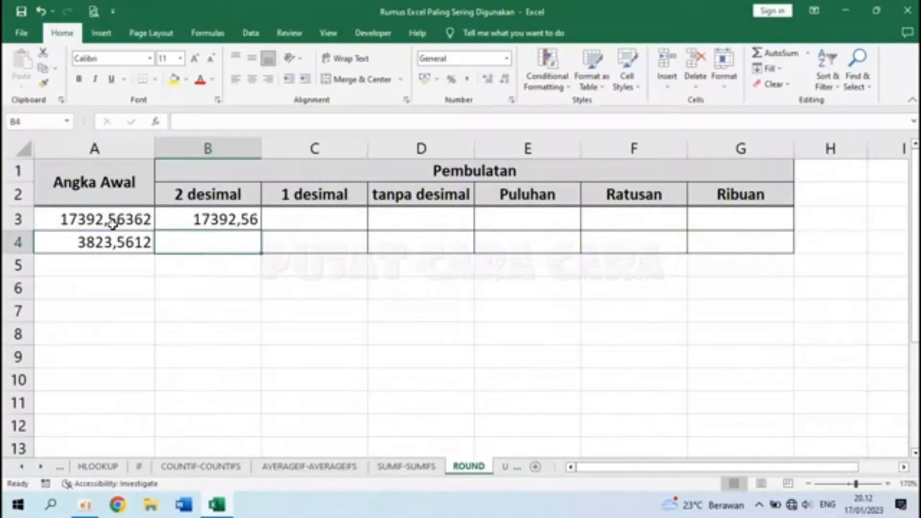
- Enter =ROUND(A3;1) in C3 to round the first Angka Awal value to one decimal
left_click(338, 218)
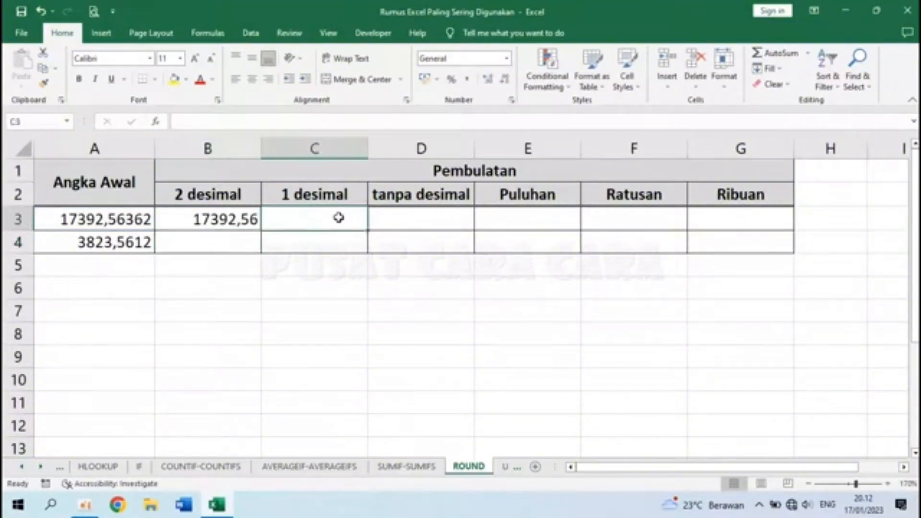
type("=")
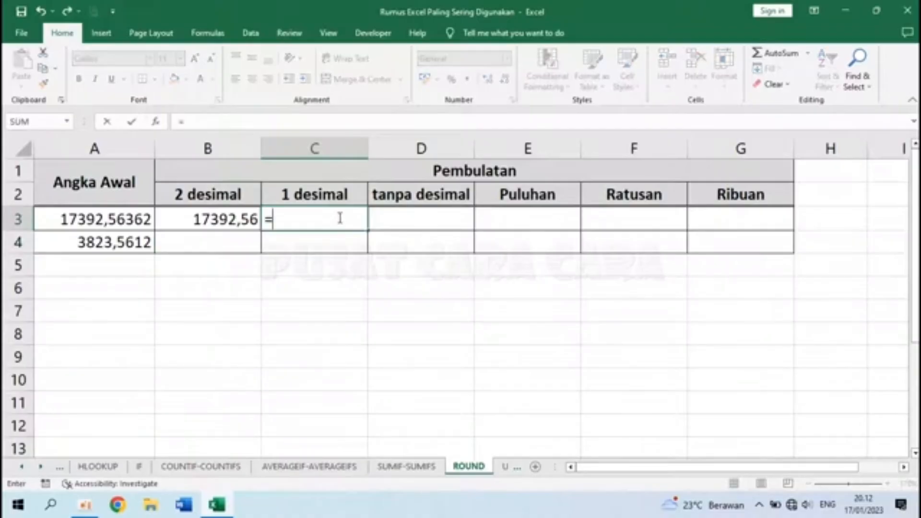
type("ROUND(")
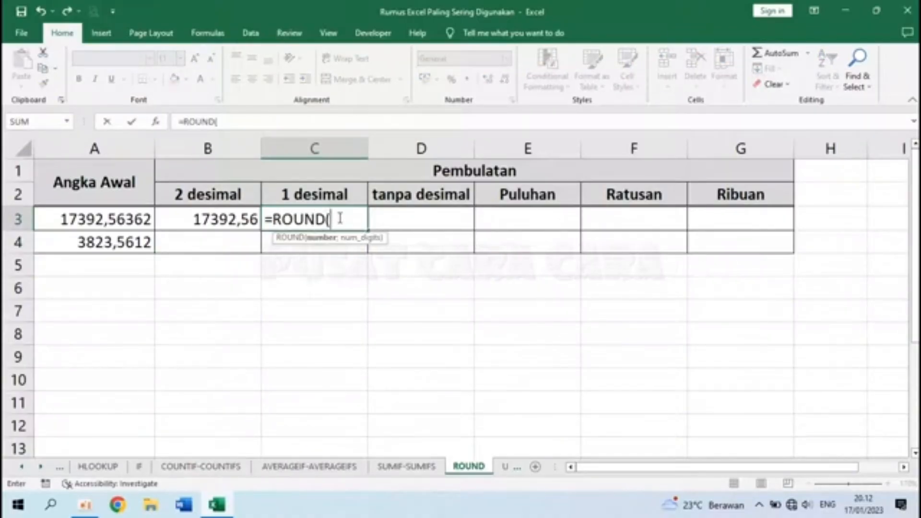
left_click(98, 221)
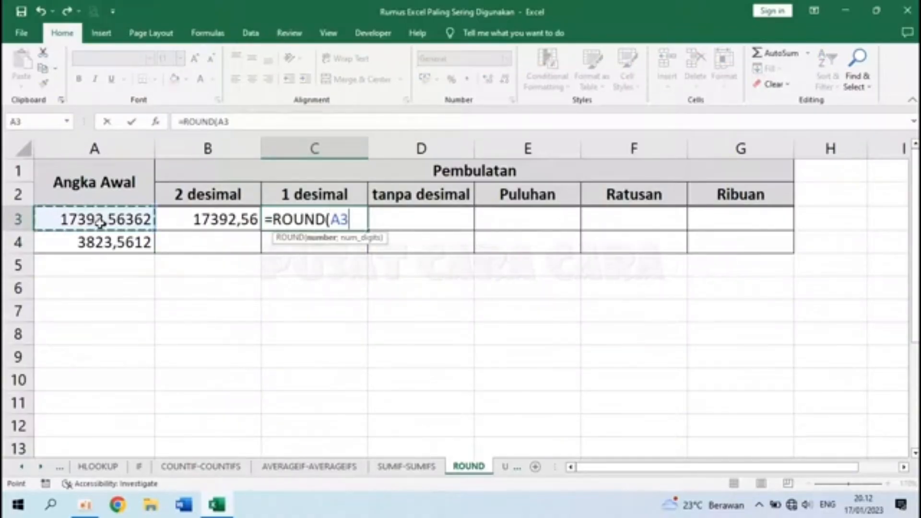
type(";1)")
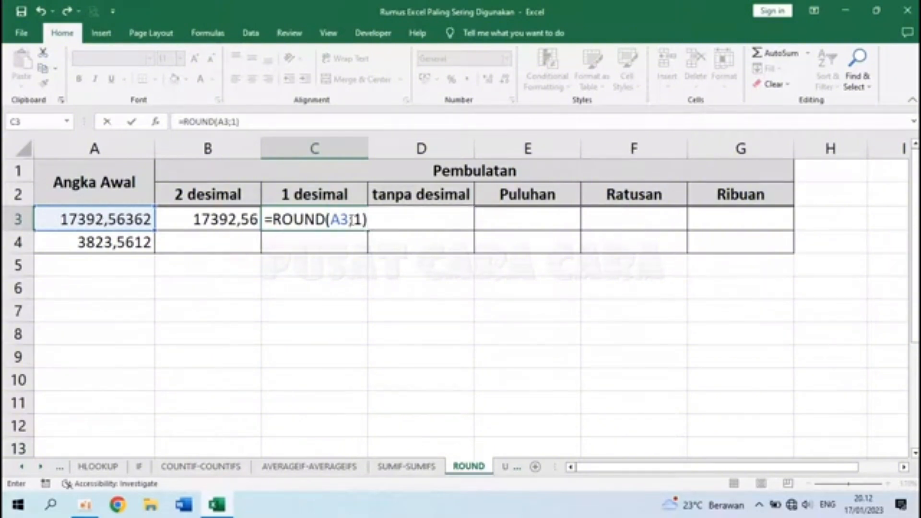
left_click_drag(351, 220, 331, 219)
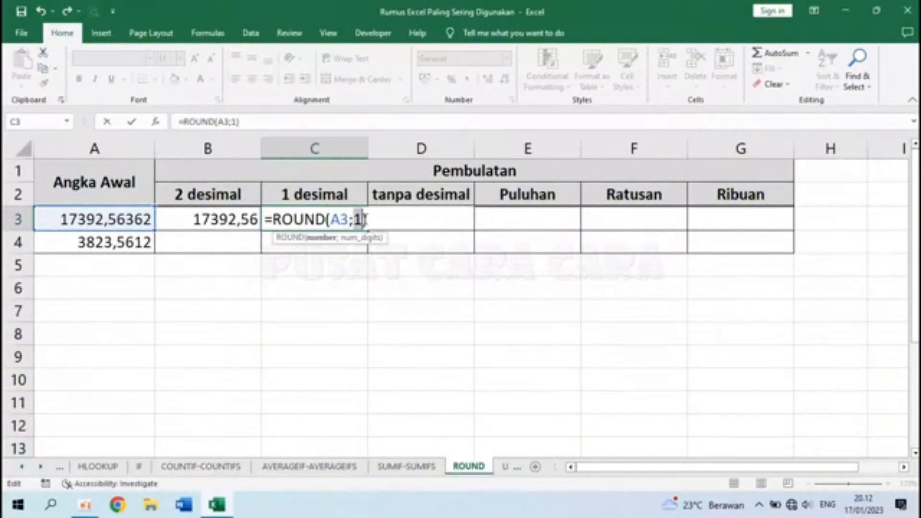
key("Return")
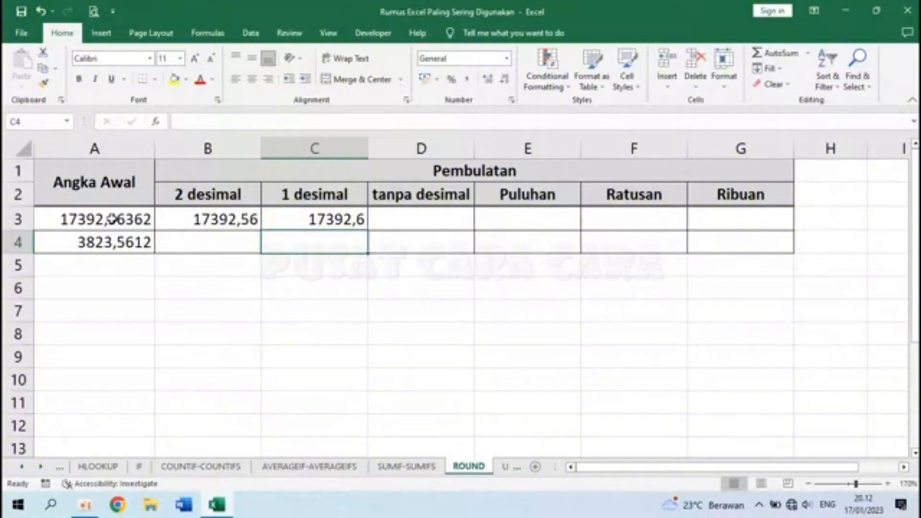
left_click(357, 221)
- Enter =ROUND(A3;0) in D3 under tanpa desimal to round the first value to no decimals
left_click(427, 219)
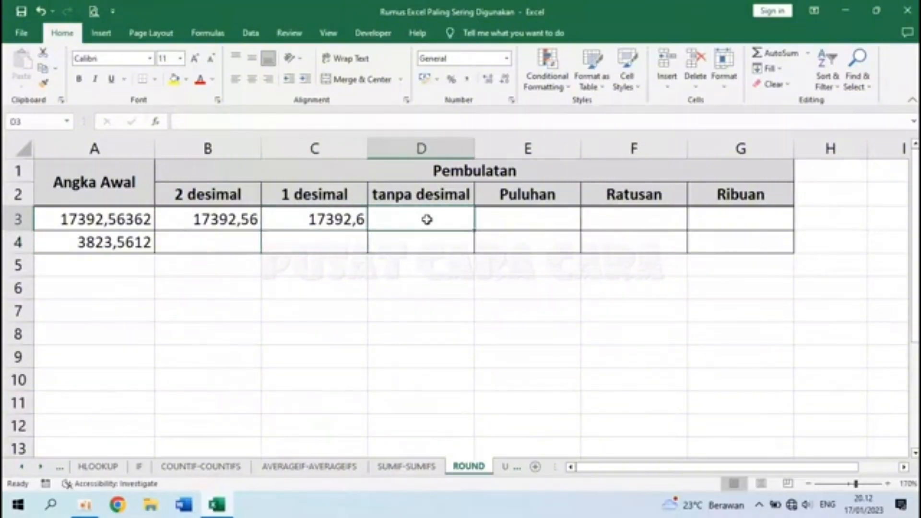
type("=ROUND(")
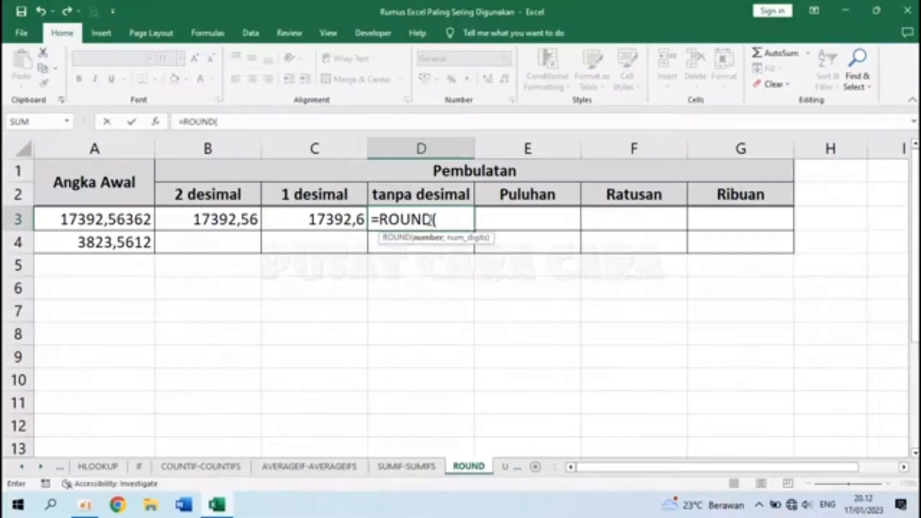
left_click(120, 220)
type(";")
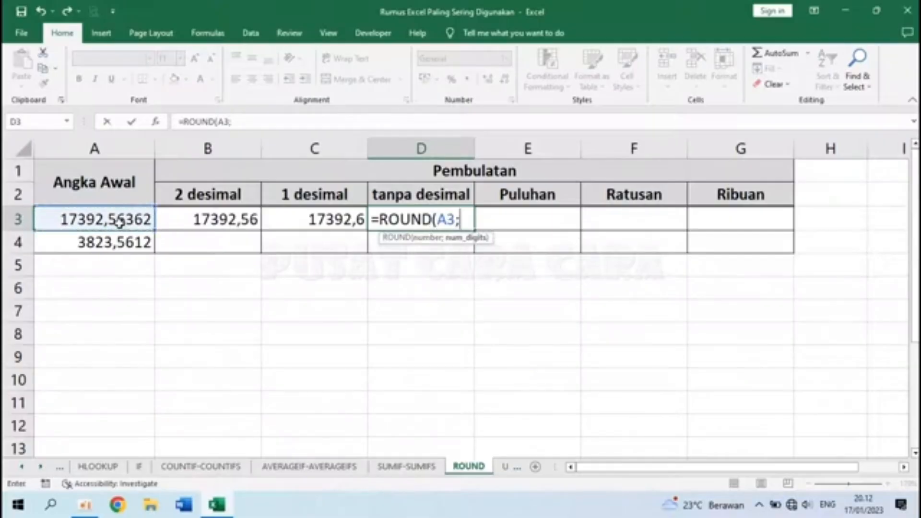
type("0)")
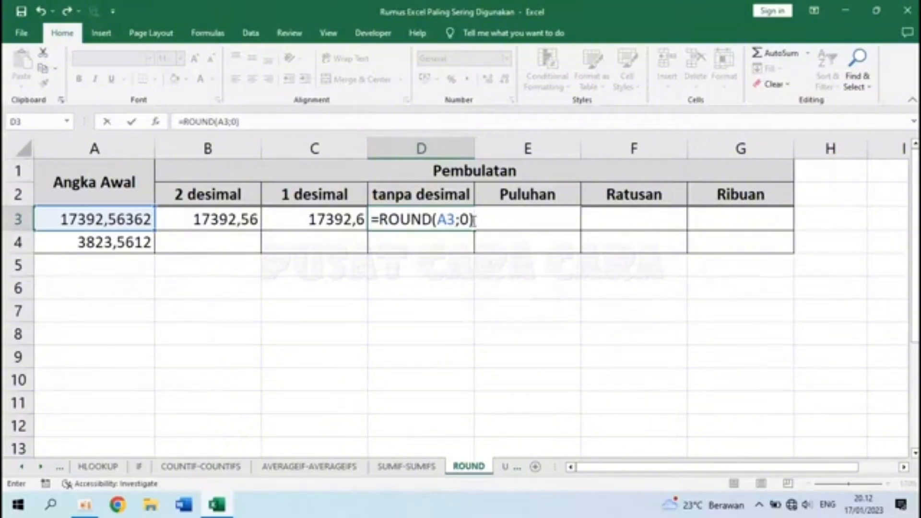
key("Return")
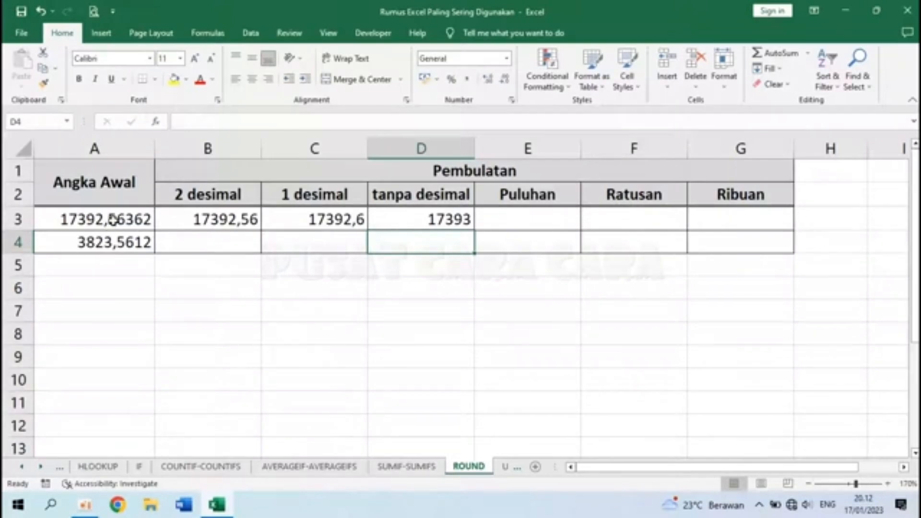
left_click(451, 220)
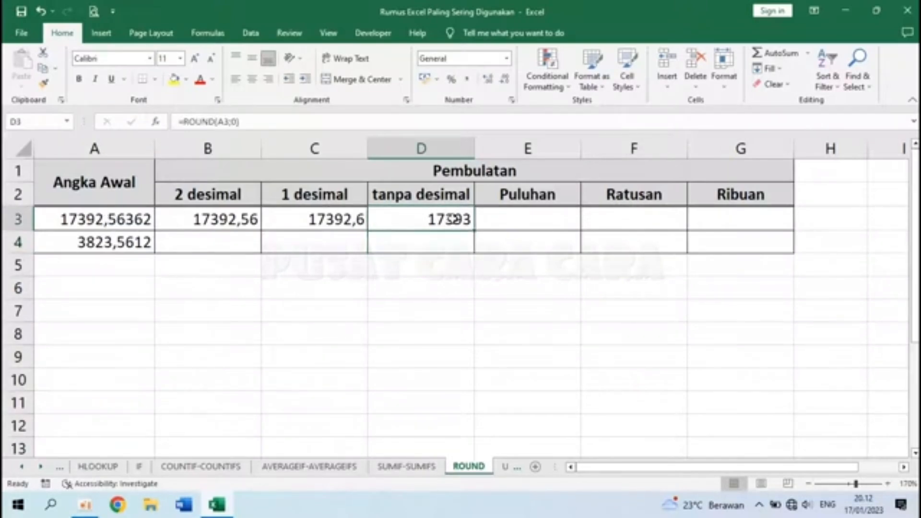
- Enter =ROUND(A3;-1) in E3 under Puluhan to round the first value to the nearest ten
left_click(513, 223)
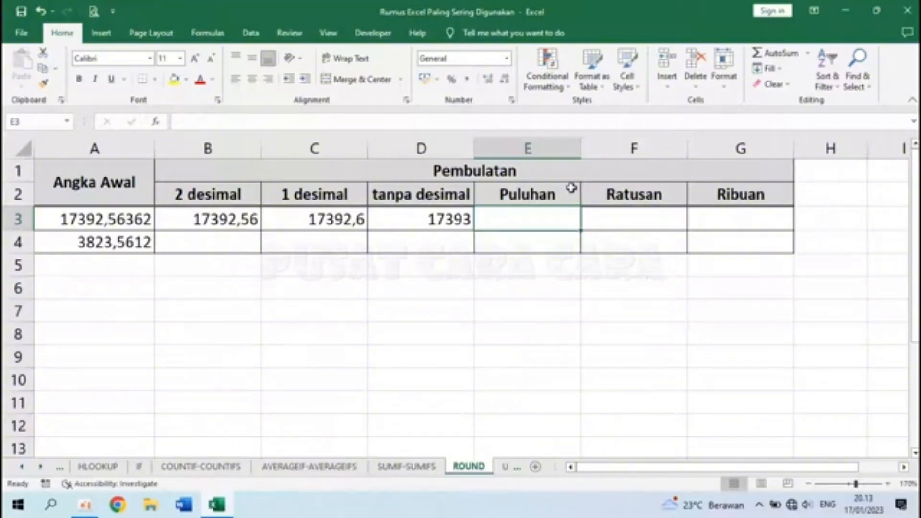
type("=ROUND")
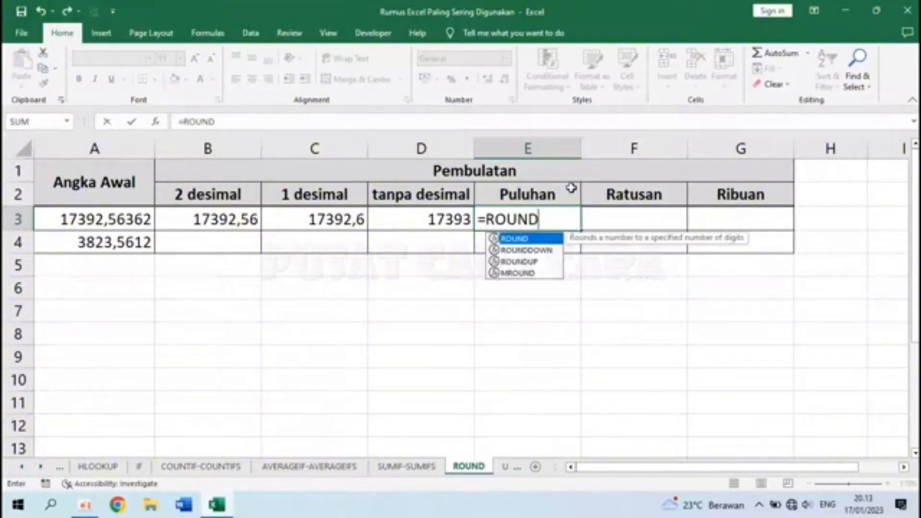
type("(")
left_click(136, 220)
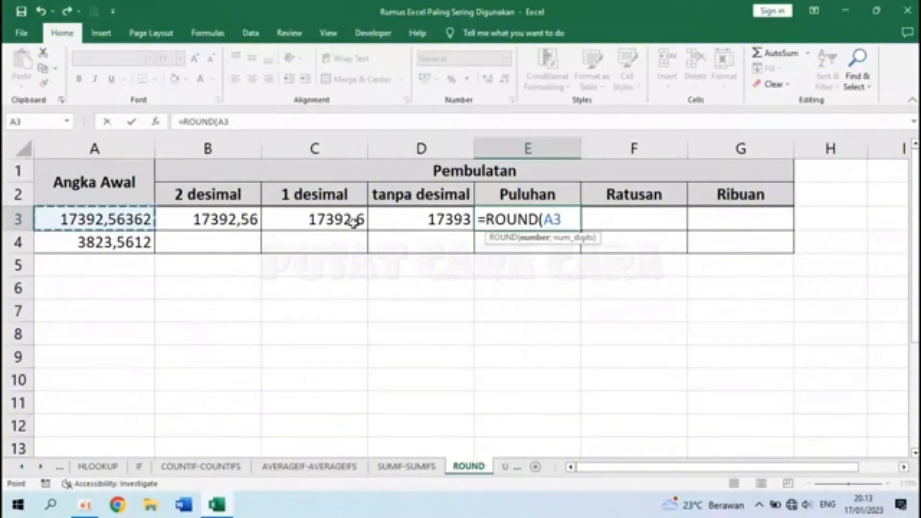
type(";")
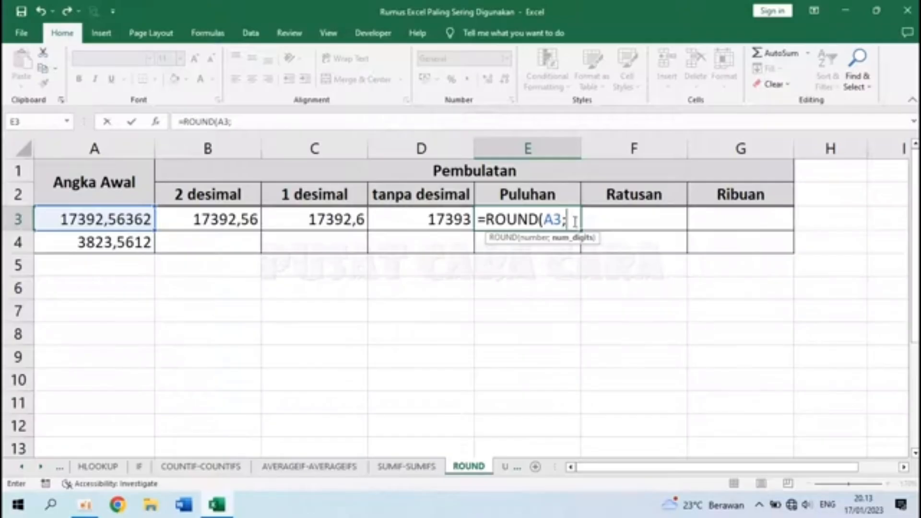
type("-1")
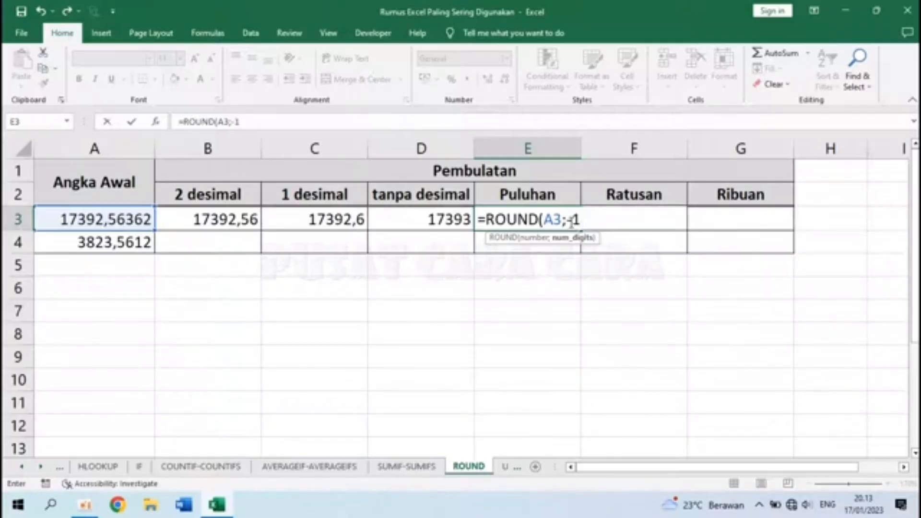
type(")")
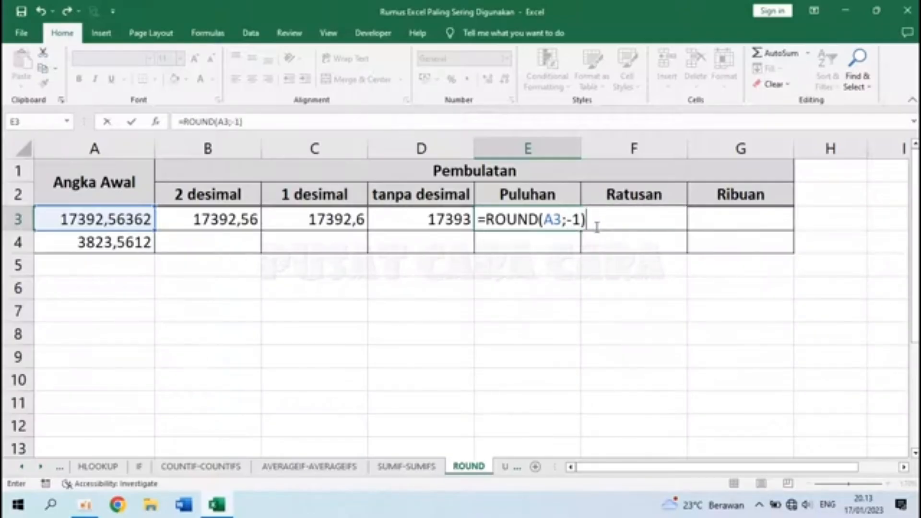
left_click_drag(567, 220, 581, 219)
left_click(581, 219)
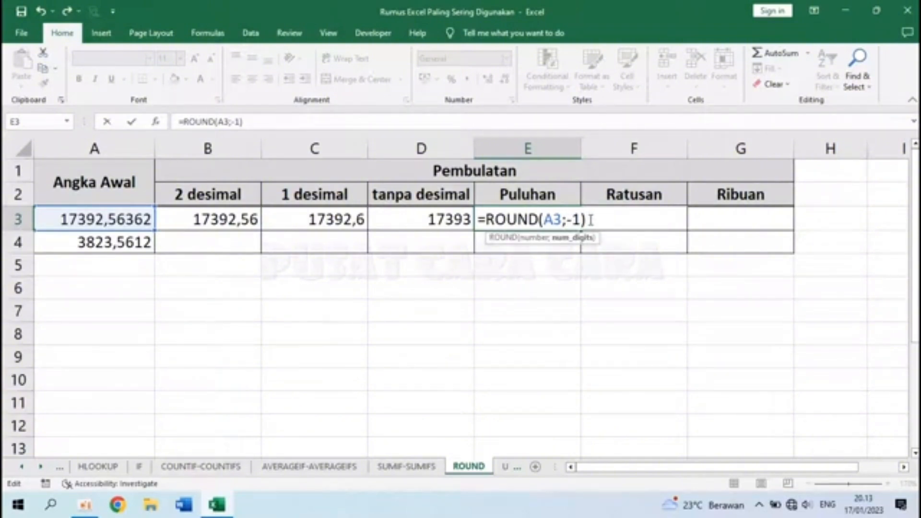
key("Return")
left_click(554, 219)
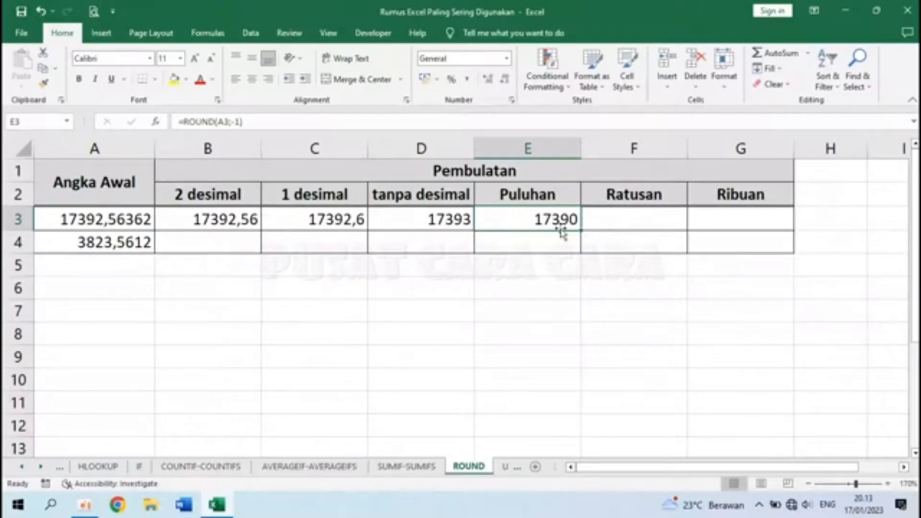
- Enter =ROUND(A3;-2) in F3 under Ratusan to round the first Angka Awal value to the nearest hundred
left_click(641, 222)
type("=")
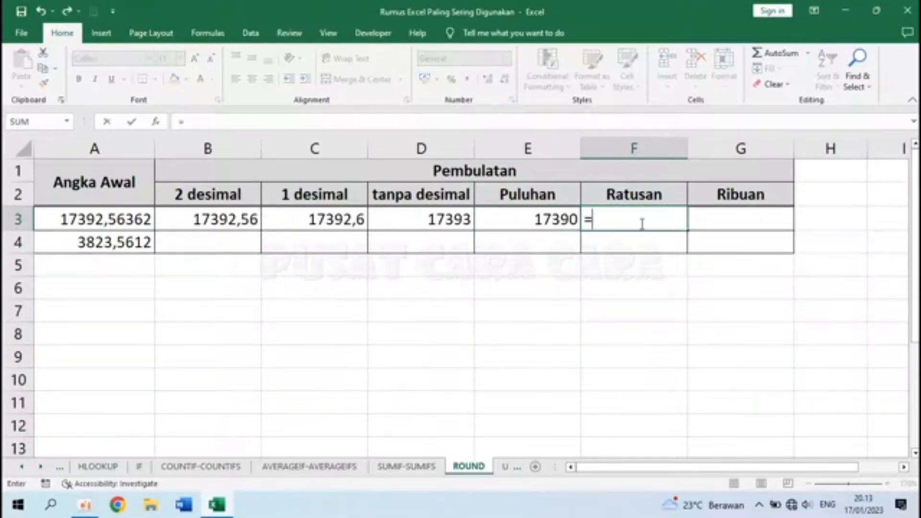
type("ROUND(")
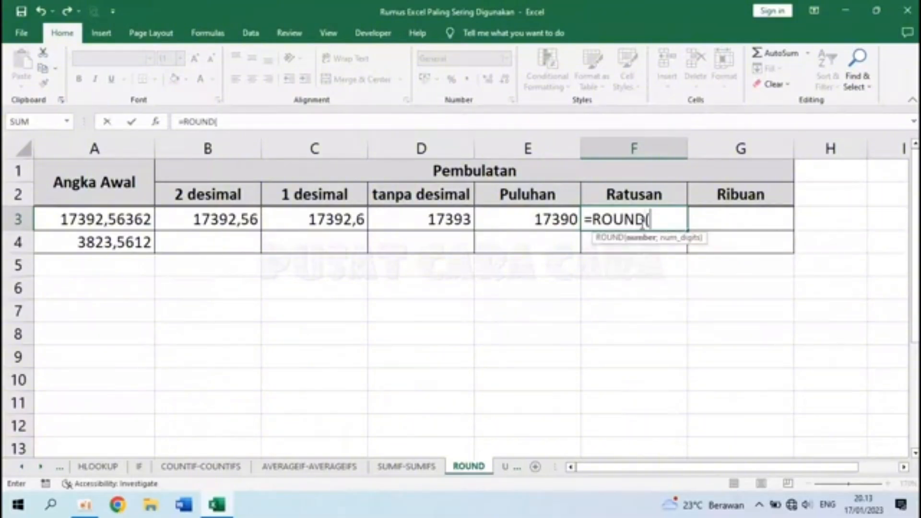
left_click(140, 220)
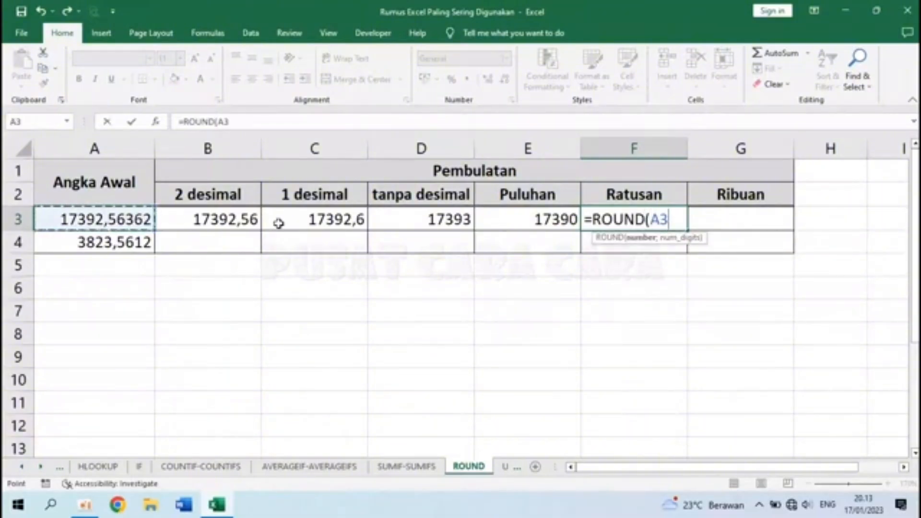
type(";")
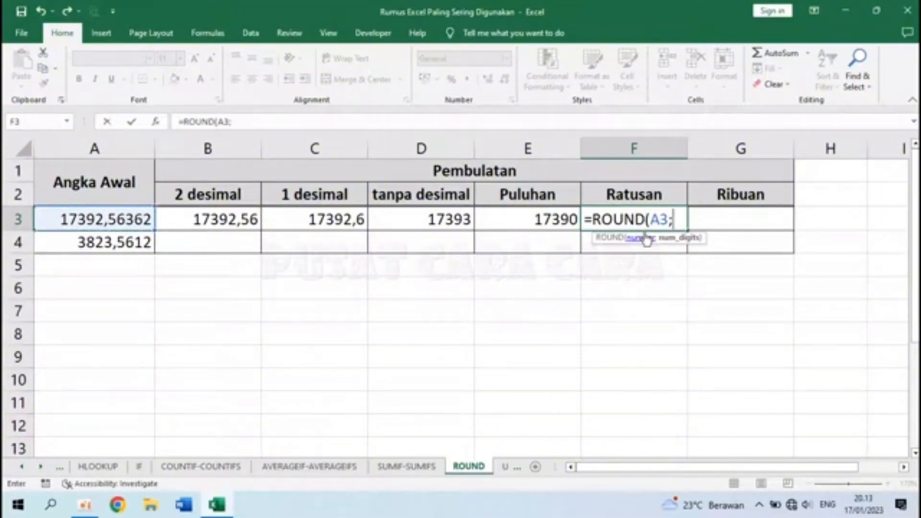
type("-2)")
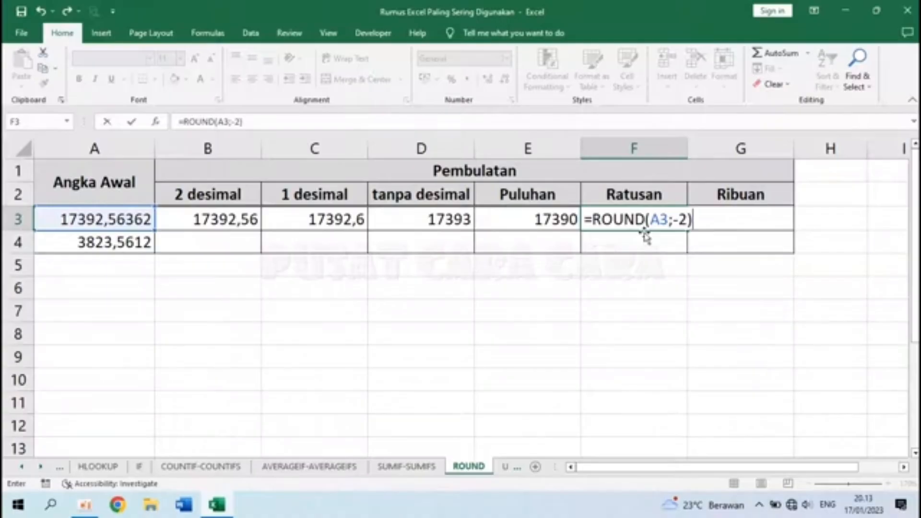
left_click_drag(667, 219, 651, 219)
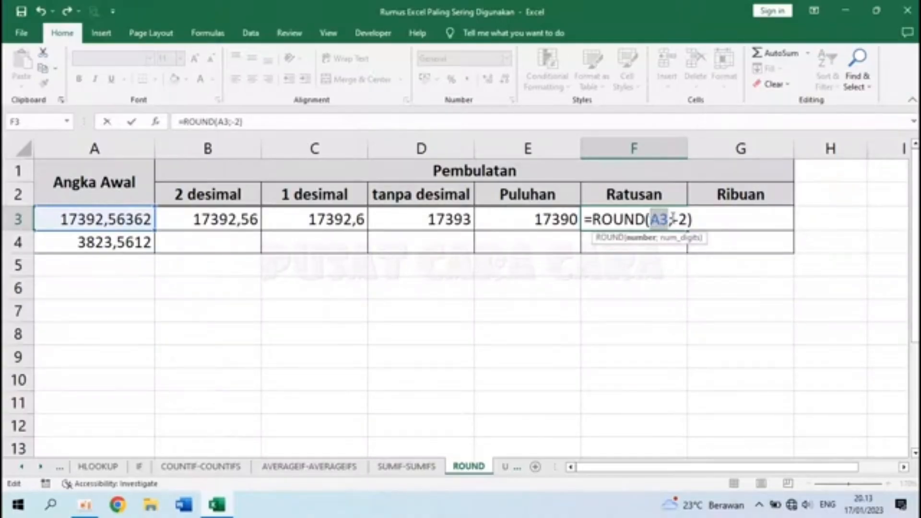
left_click(672, 219)
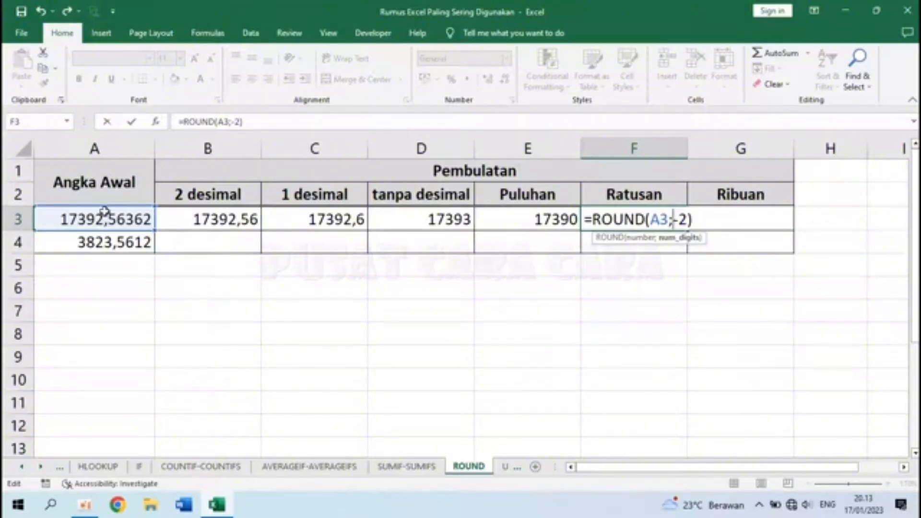
key("Return")
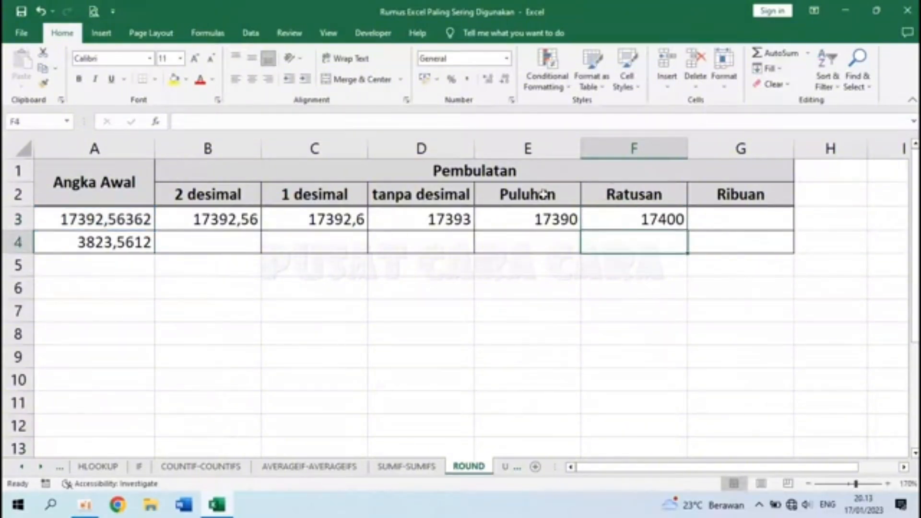
left_click(664, 219)
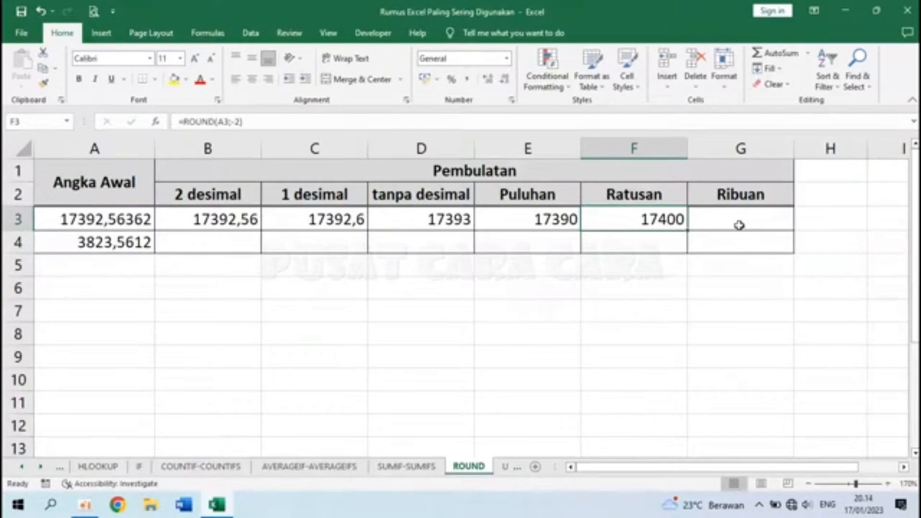
- Enter =ROUND(A3;-3) in G3 under Ribuan, and fill the formulas in B3:G3 down to row 4
left_click(739, 225)
type("=ROUND(")
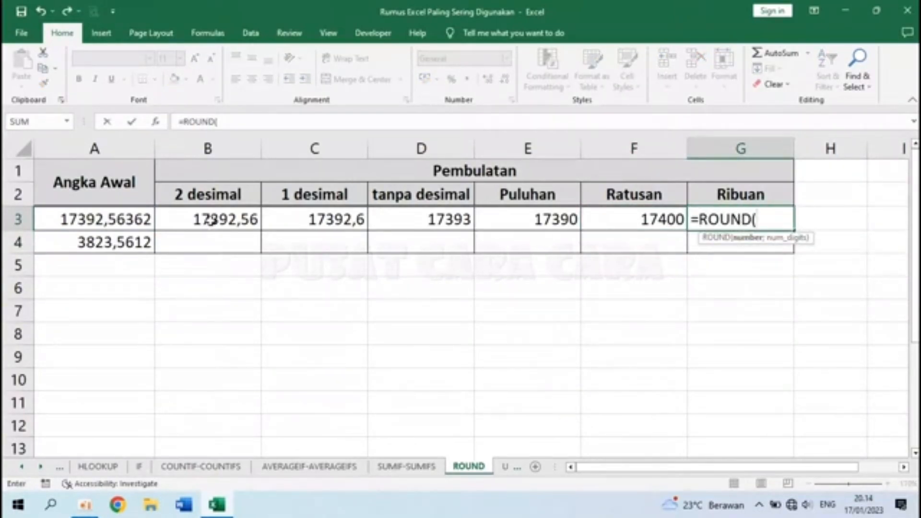
left_click(121, 219)
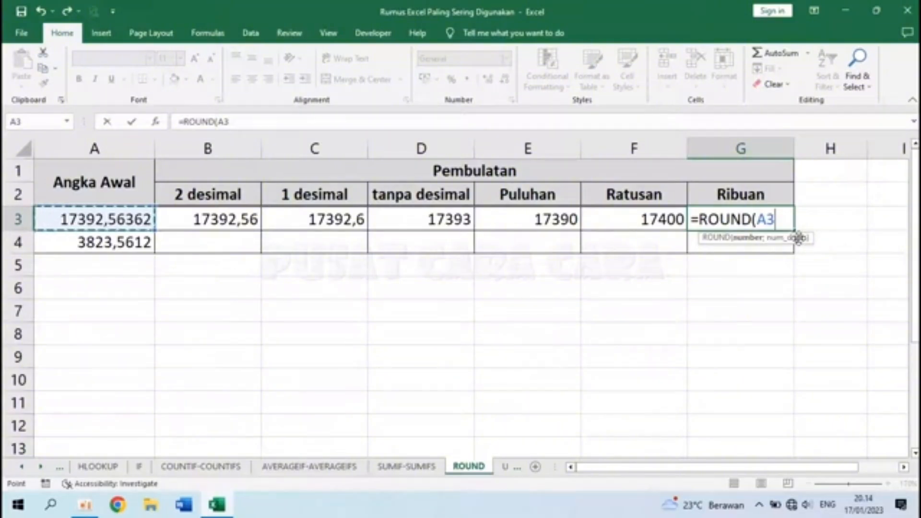
type(";")
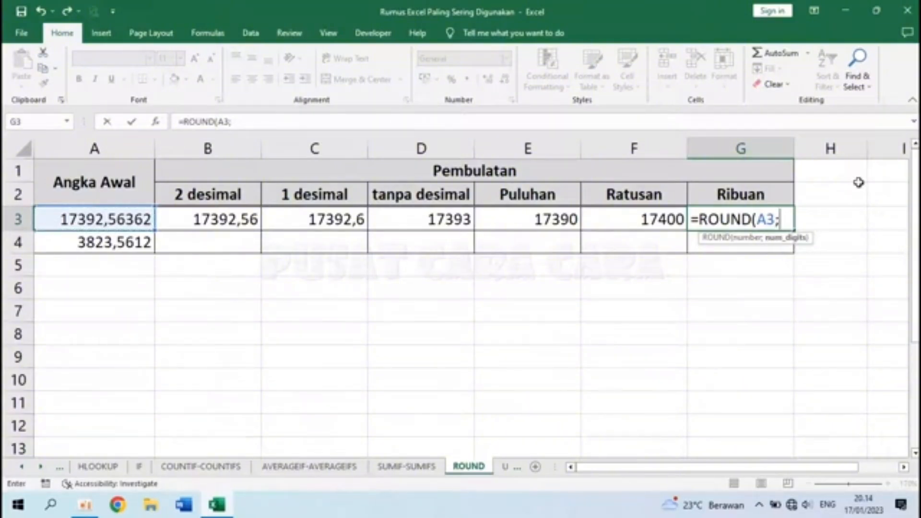
type("-3)")
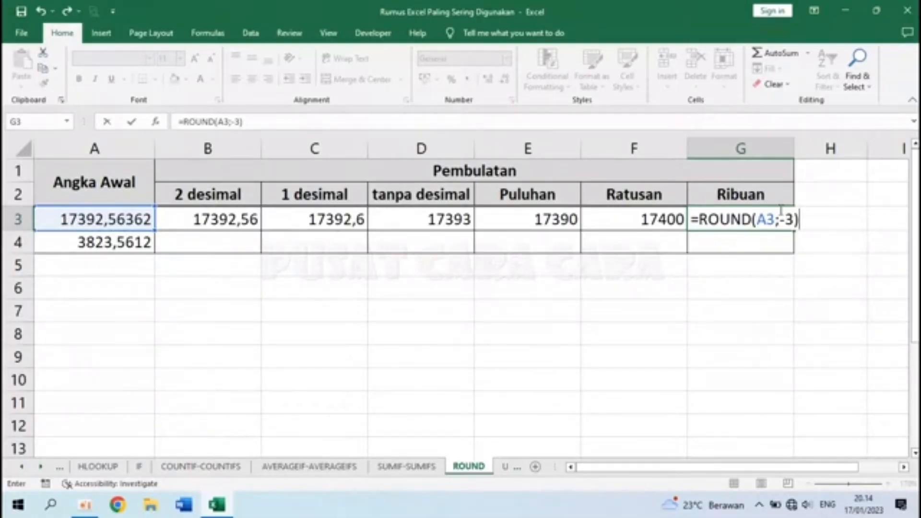
key("Return")
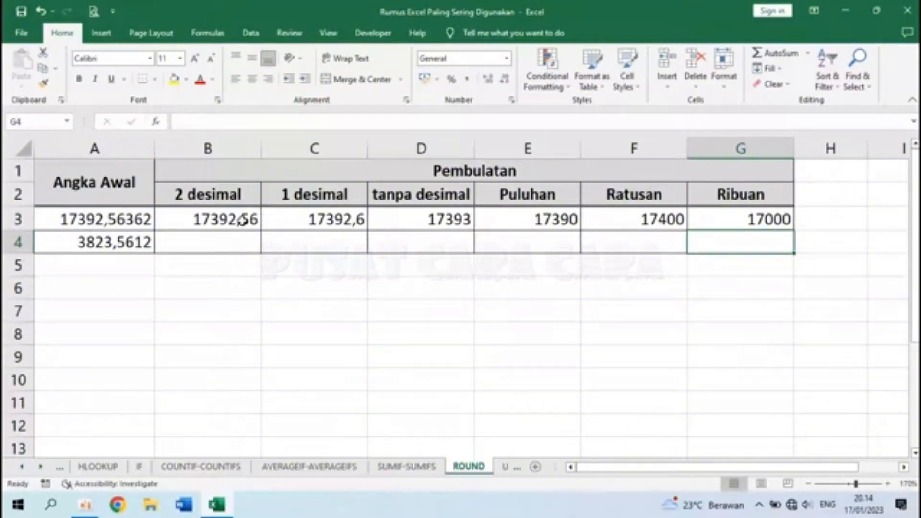
left_click_drag(242, 216, 796, 250)
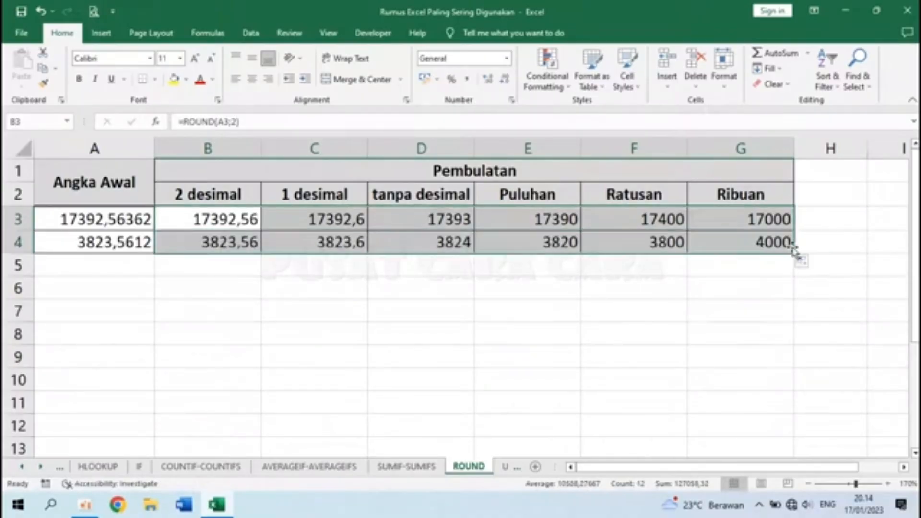
left_click(746, 267)
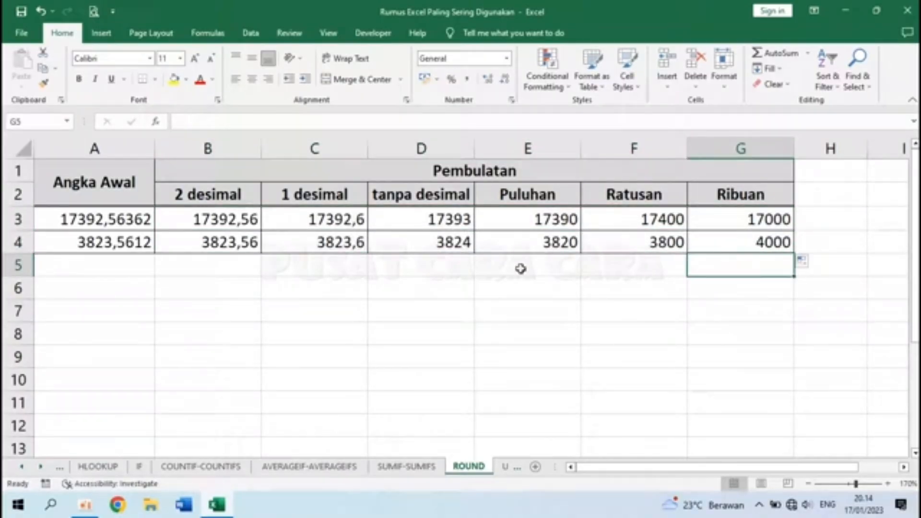
- Open the UPER-LOWER-PROPER sheet and enter =LOWER(A2) in B2 to convert the first sentence to lowercase
left_click(507, 468)
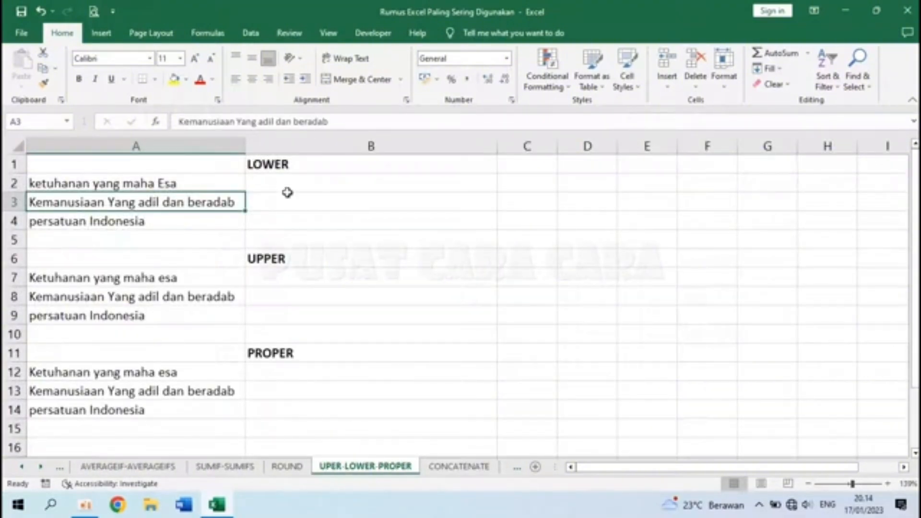
left_click(307, 188)
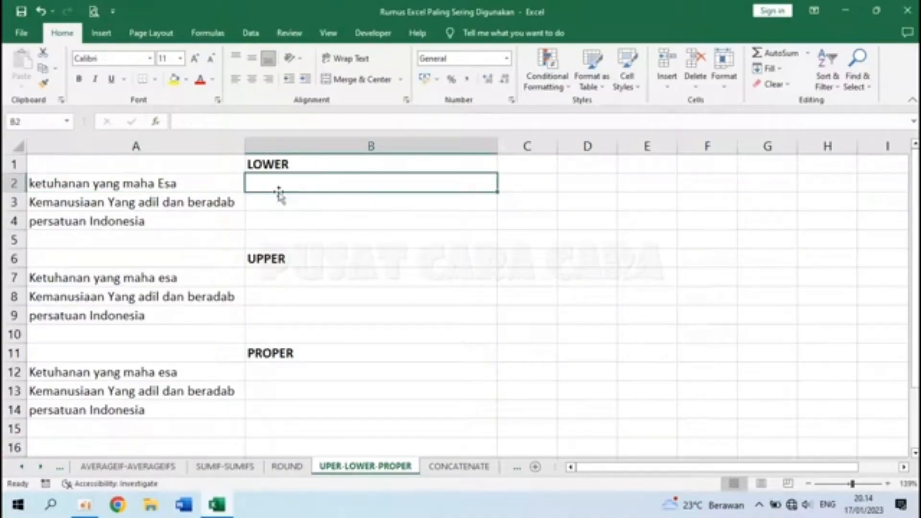
left_click(46, 185)
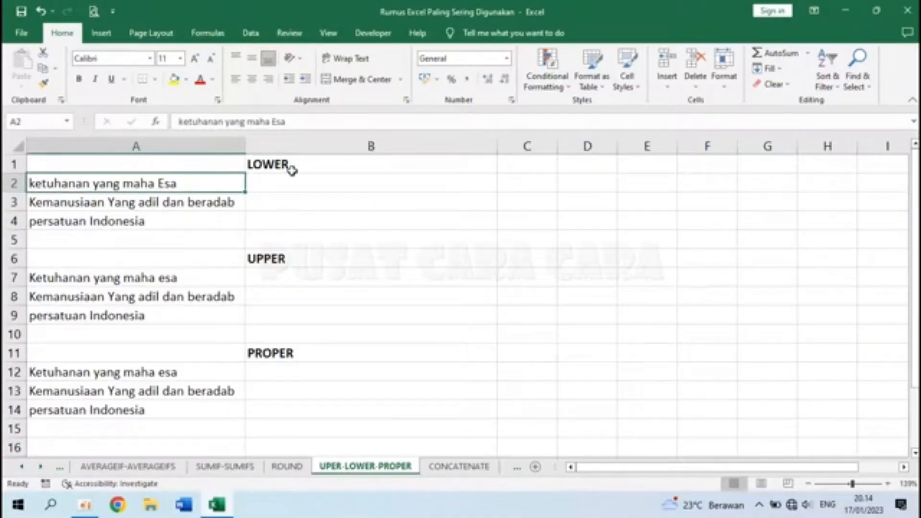
left_click(306, 185)
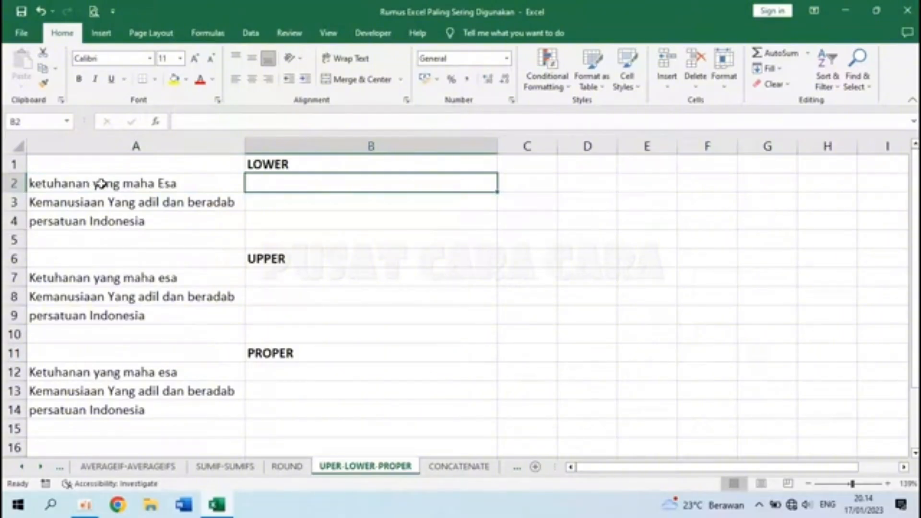
left_click_drag(101, 183, 146, 218)
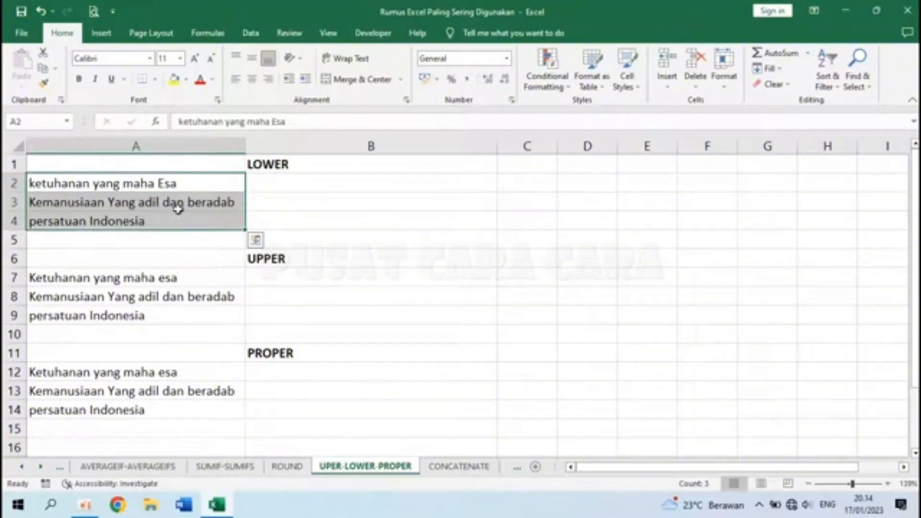
left_click(286, 183)
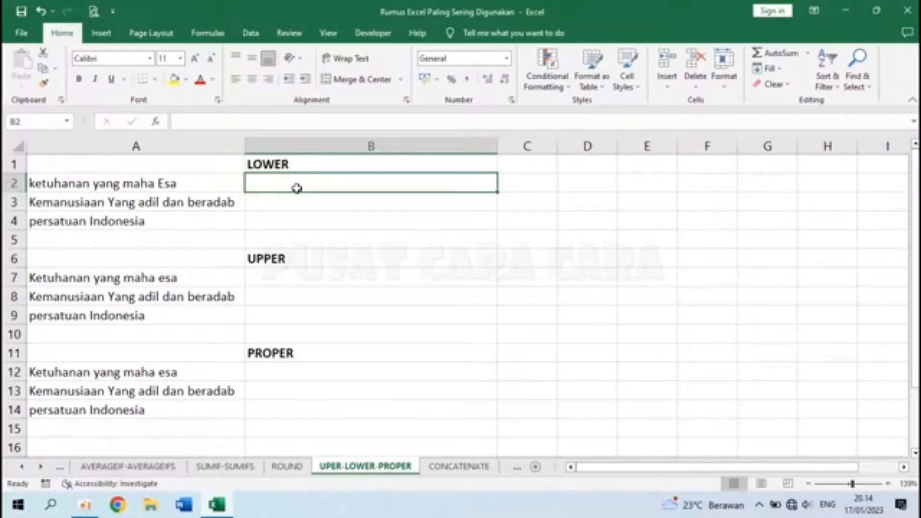
type("=LOW")
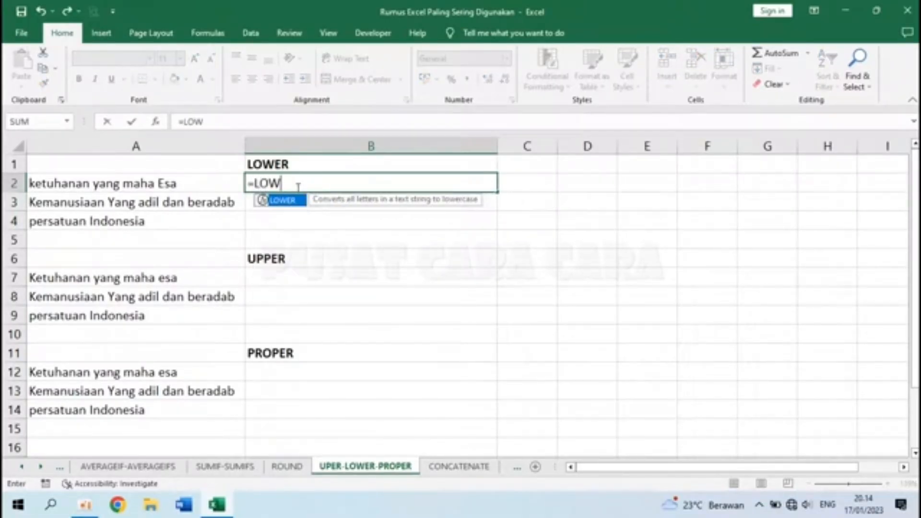
type("ER(")
left_click(172, 186)
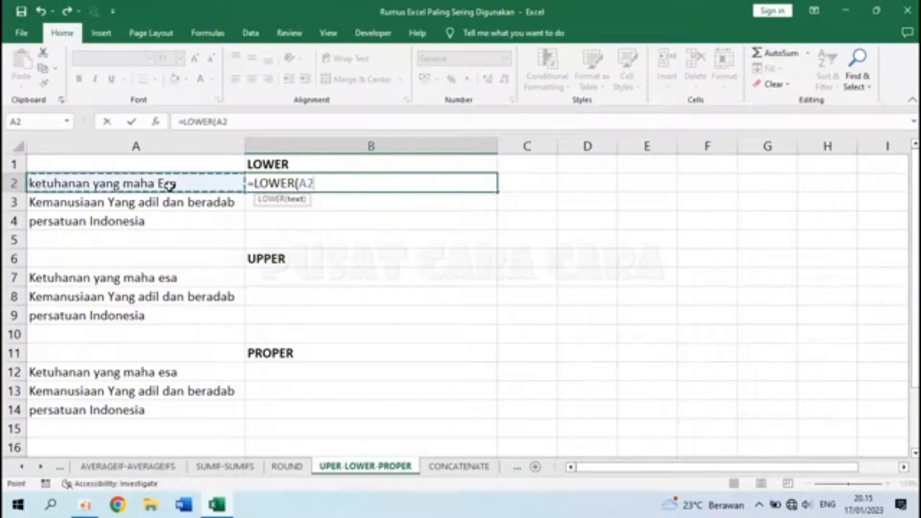
type(")")
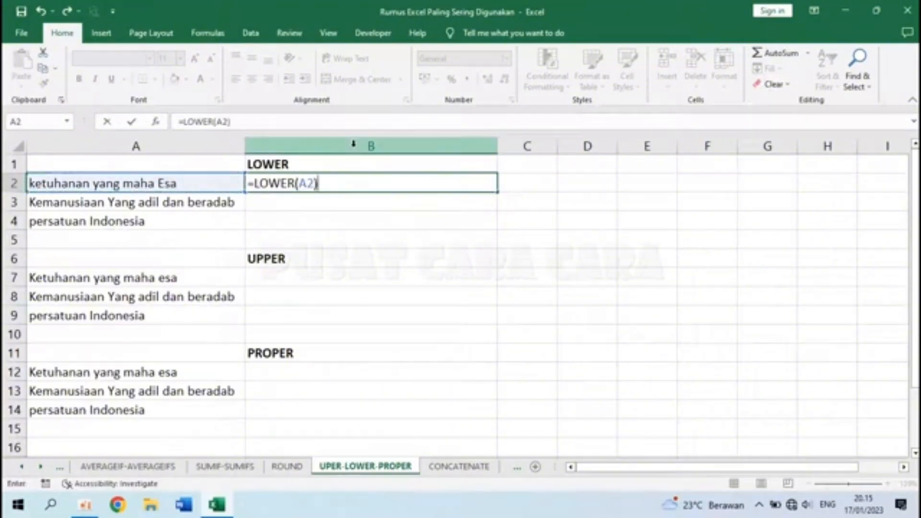
key("Return")
- Fill the LOWER formula from B2 down to B4 and check the formula in B2
left_click(456, 186)
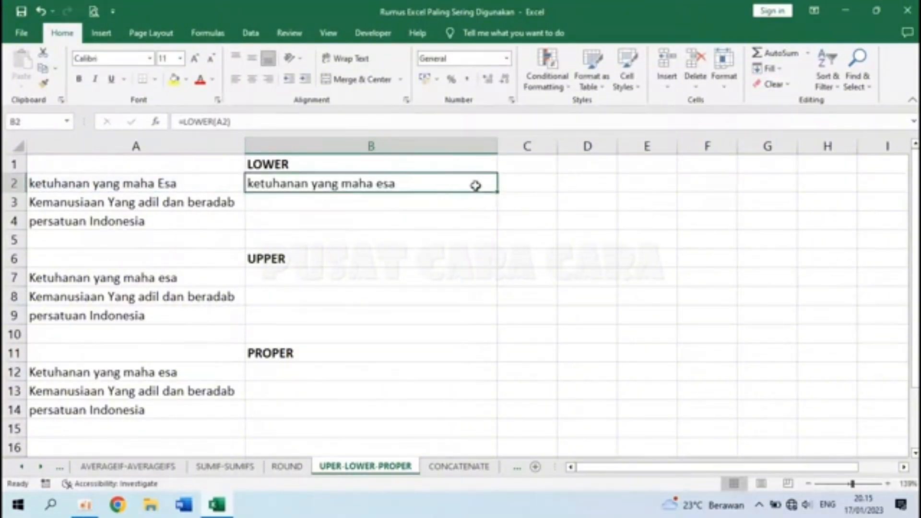
left_click_drag(497, 192, 494, 226)
left_click(300, 181)
double_click(300, 181)
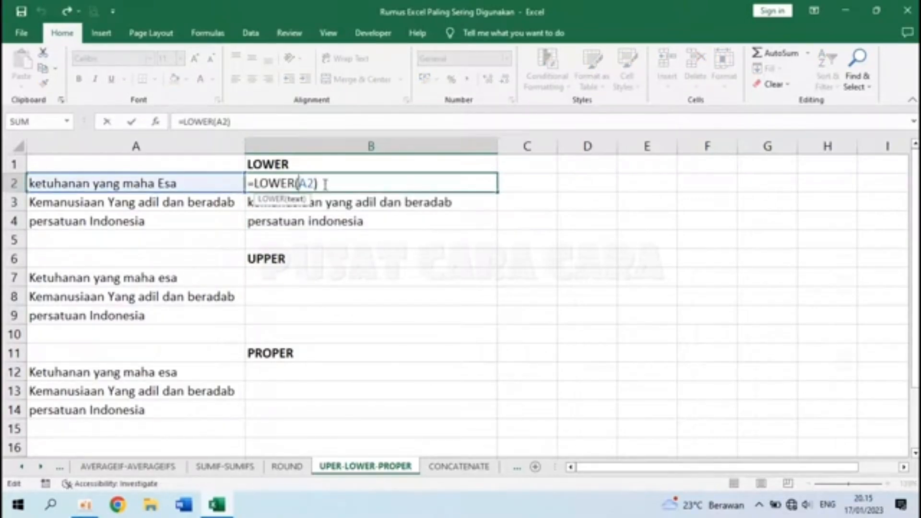
key("Escape")
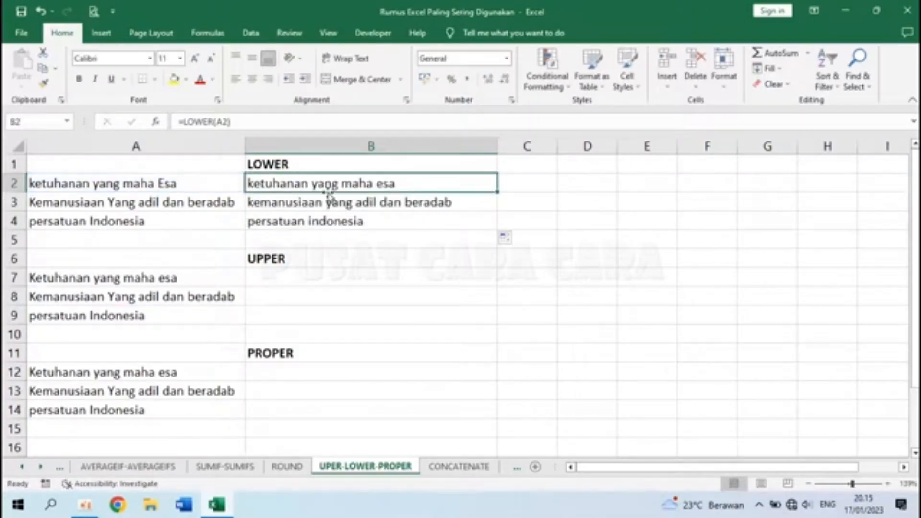
left_click(306, 226)
- Enter =UPPER(A7) in B7 under UPPER to convert the sentence in A7 to capitals, and compare it with the original
left_click(277, 277)
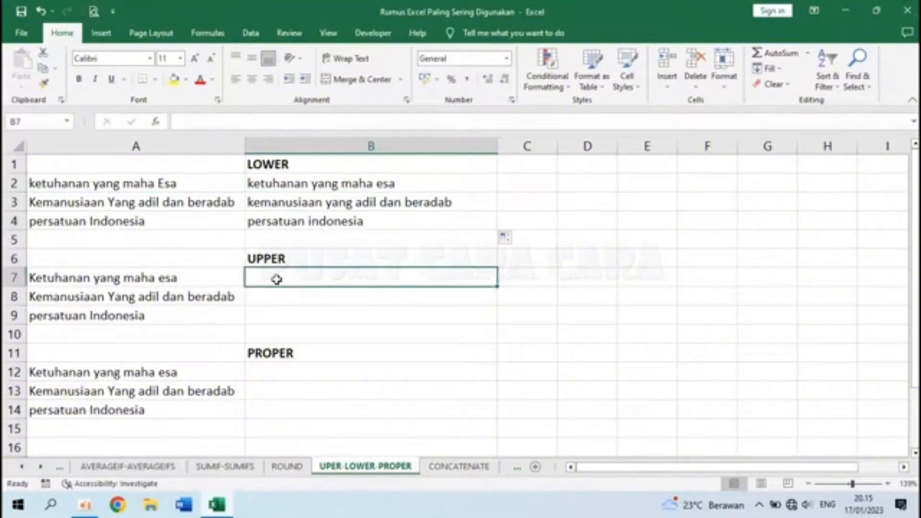
type("=")
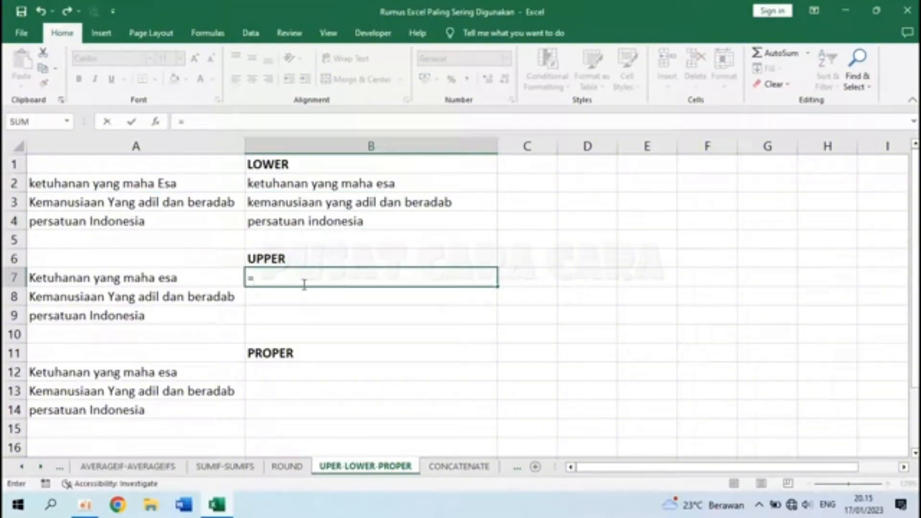
type("UPPER(")
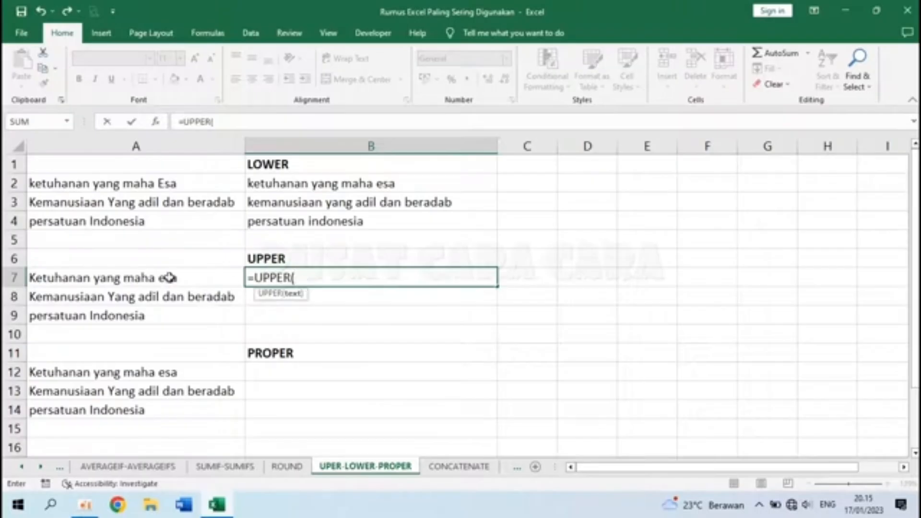
left_click(108, 280)
type(")")
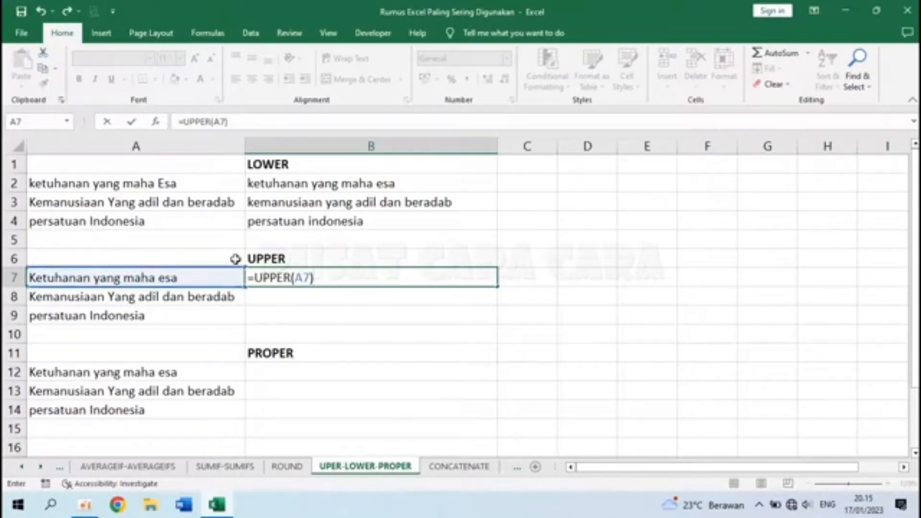
key("Return")
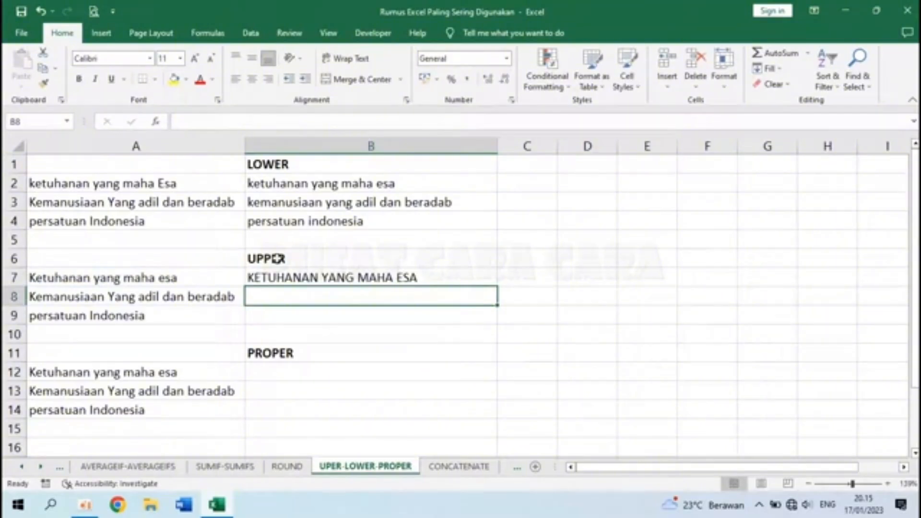
left_click(126, 277)
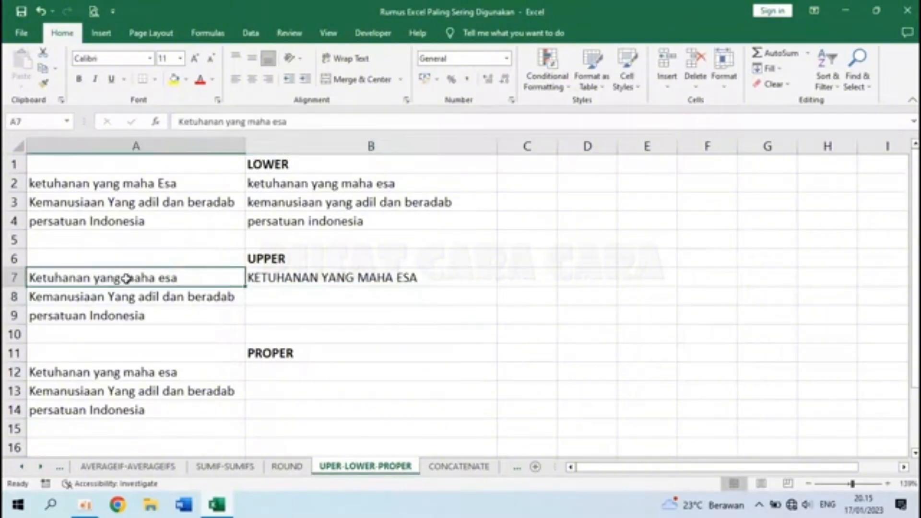
left_click(321, 278)
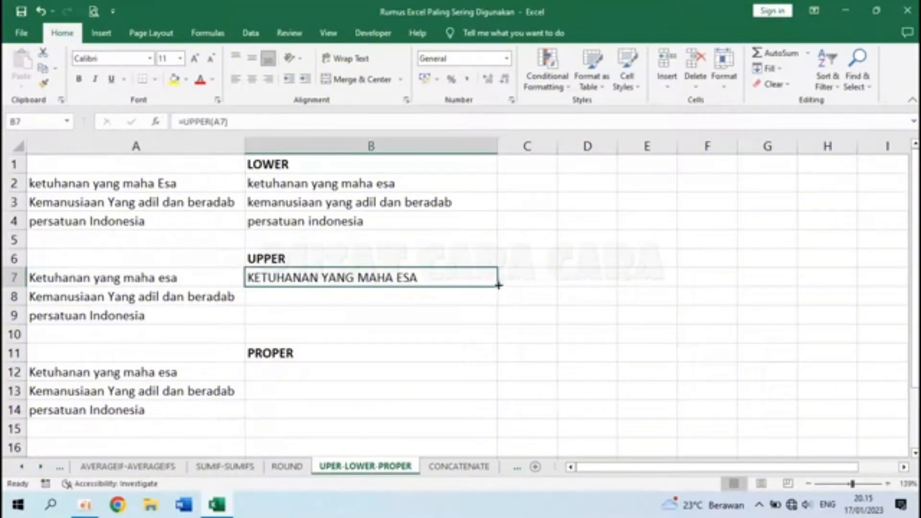
- Fill the UPPER formula from B7 down to B9, and enter =PROPER(A12) in B12 under PROPER
left_click_drag(498, 285, 500, 323)
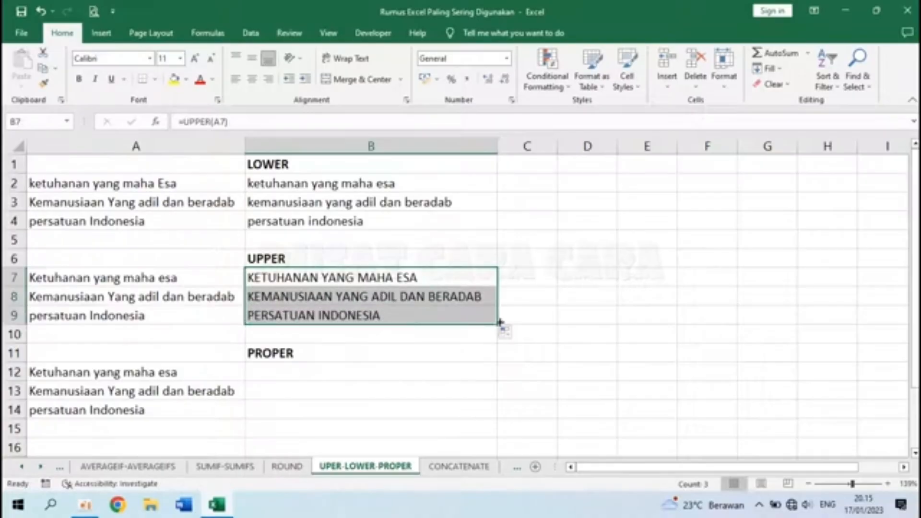
left_click(264, 373)
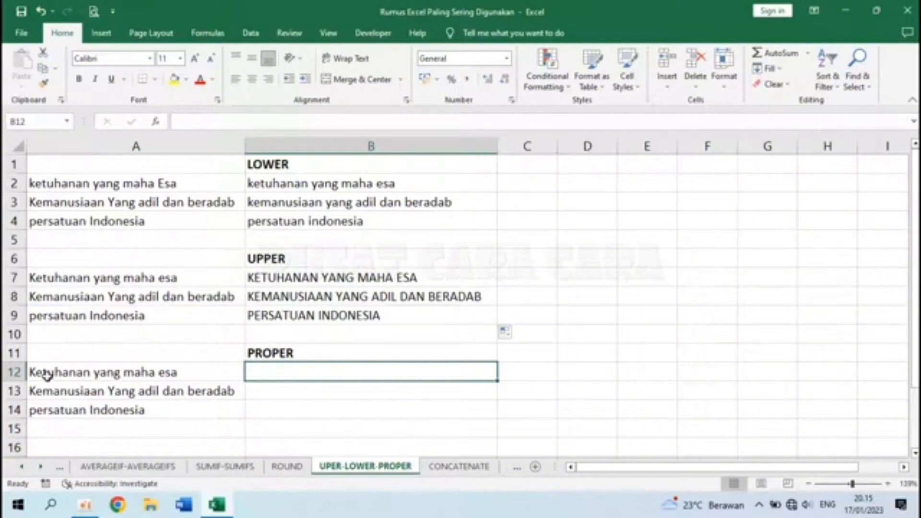
type("=")
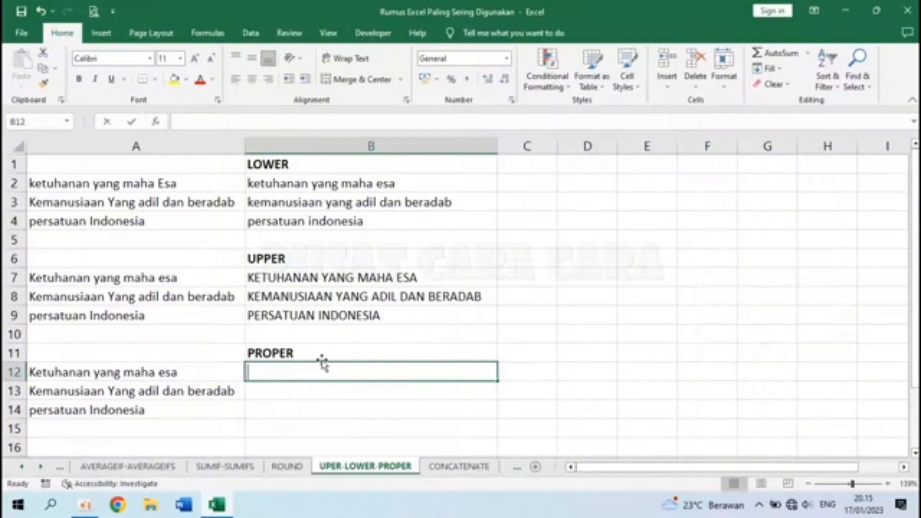
type("PRO")
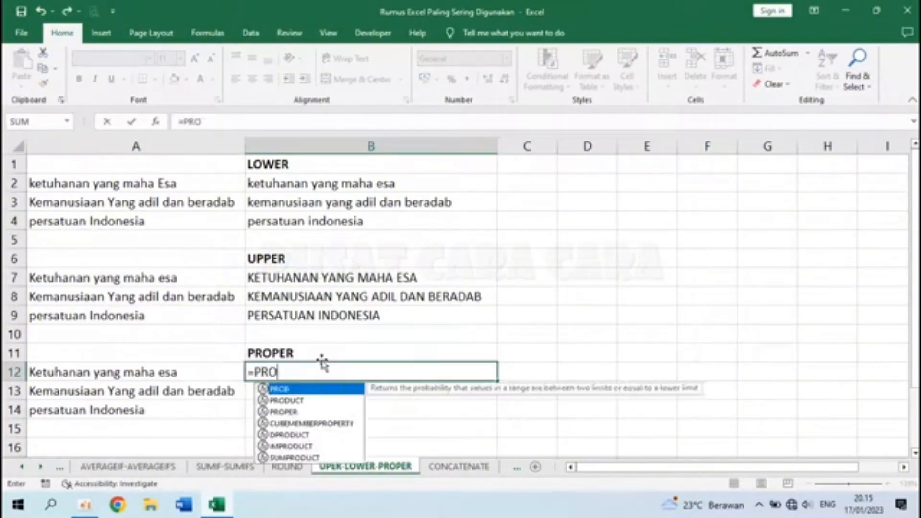
type("PER(")
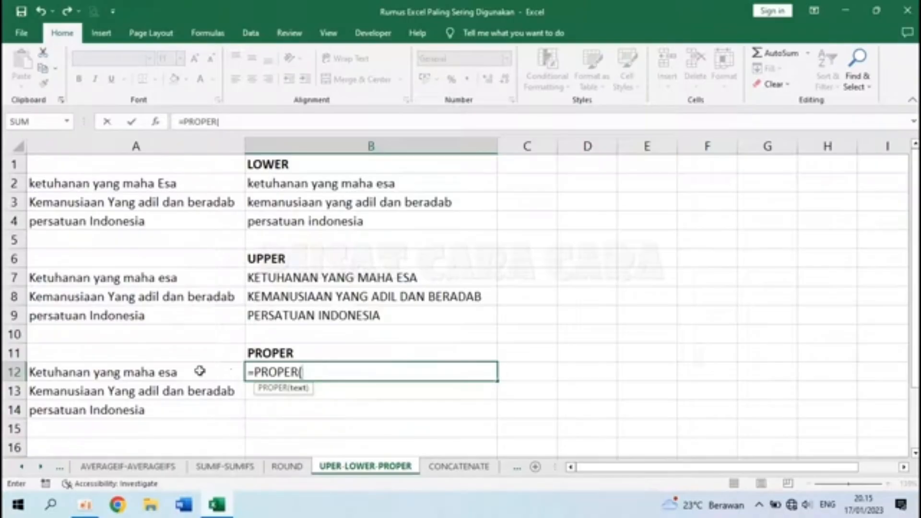
left_click(135, 373)
type(")")
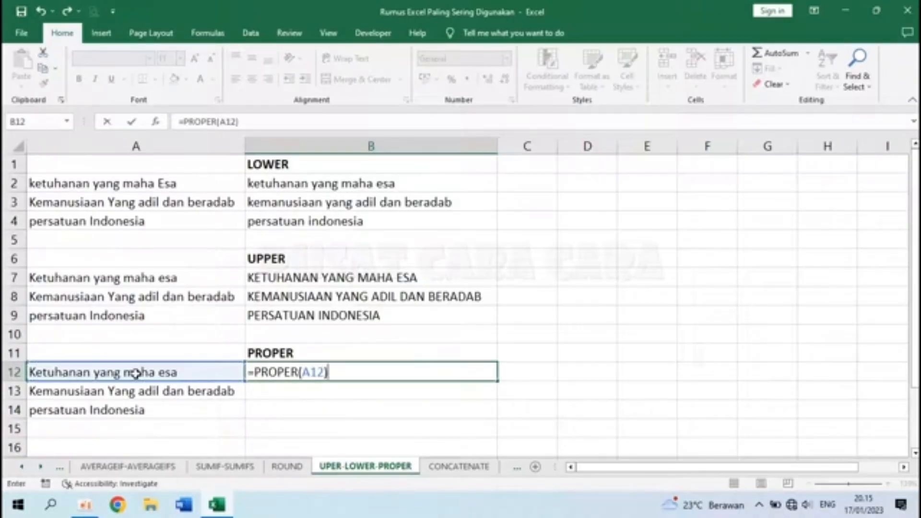
key("Return")
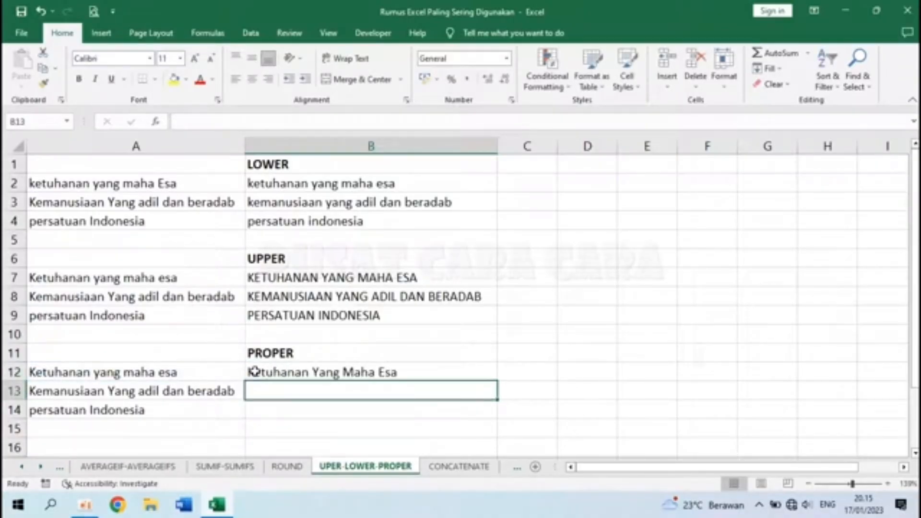
- Fill the PROPER formula from B12 down to B14 and check the formula in B13
left_click(359, 373)
left_click_drag(494, 380, 489, 413)
left_click(312, 390)
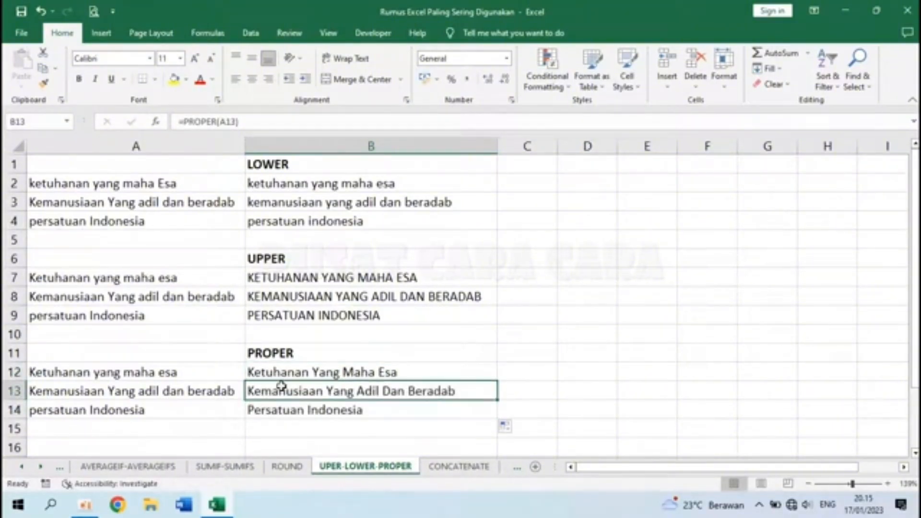
- Open the CONCATENATE sheet and look over the separate words in A1, B1 and C1
left_click(438, 467)
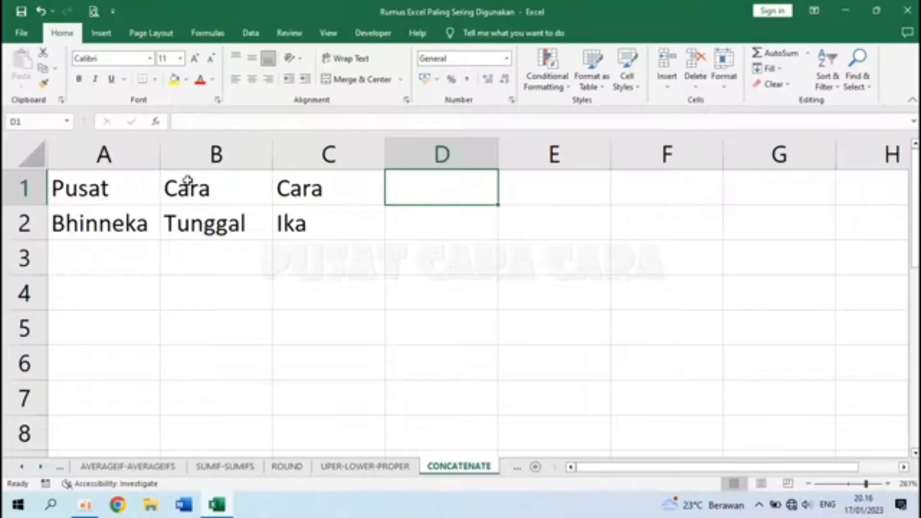
left_click(122, 187)
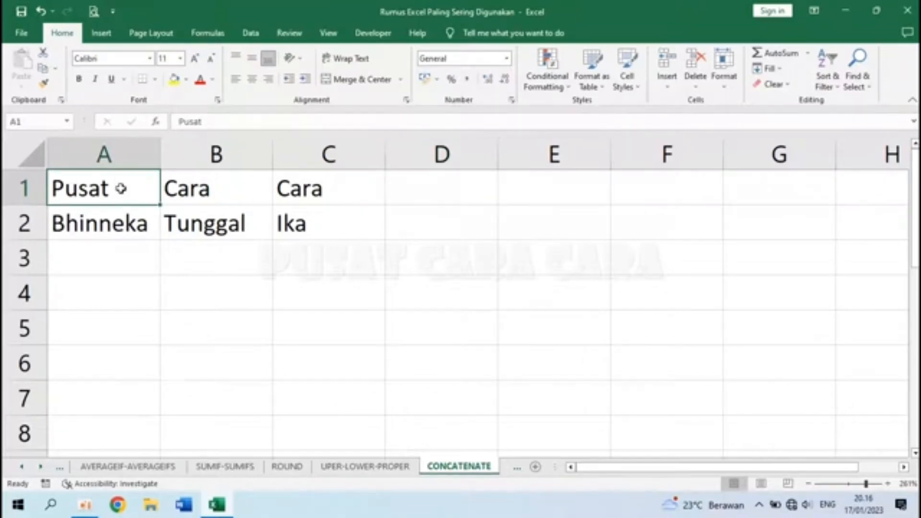
left_click(215, 189)
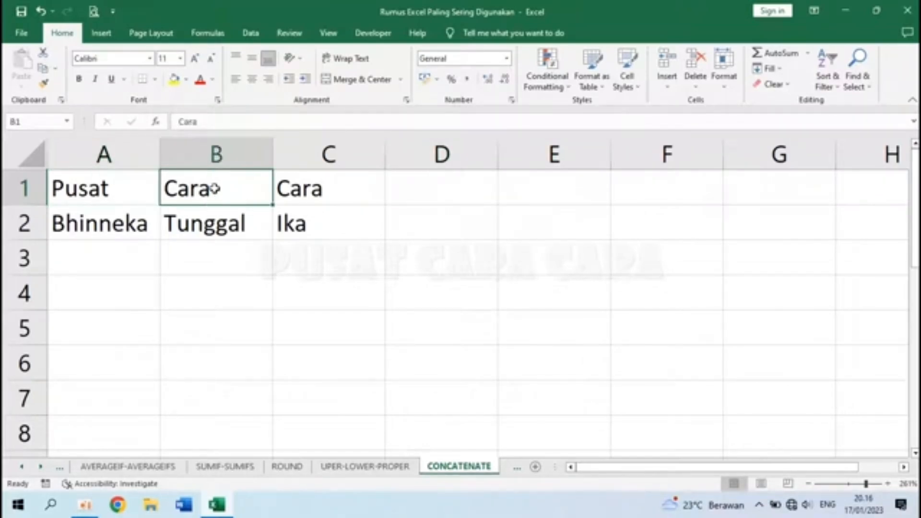
left_click(315, 190)
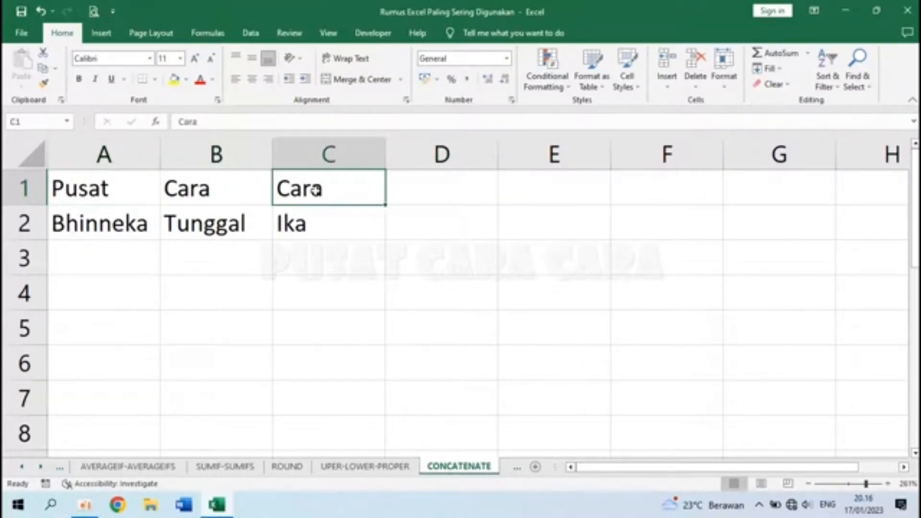
- Enter =CONCATENATE(A1;B1;C1) in D1 to join the three words of row 1
left_click(454, 192)
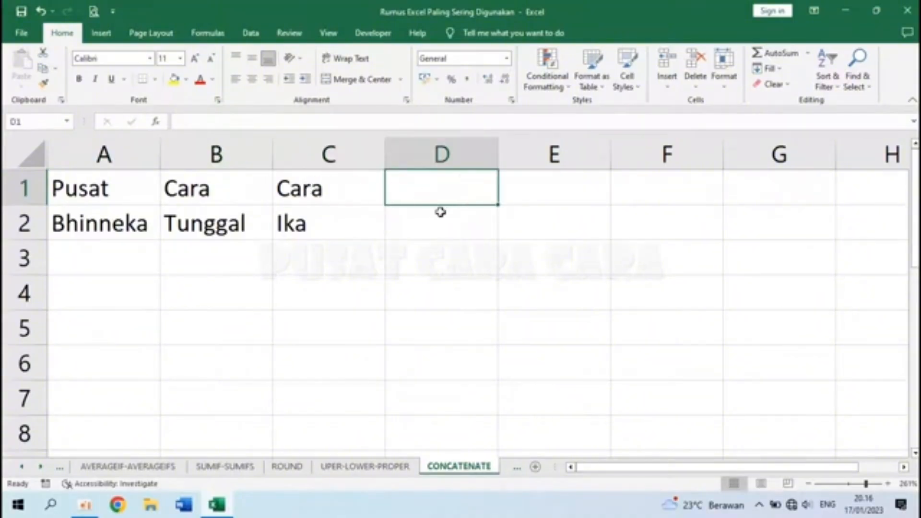
type("=")
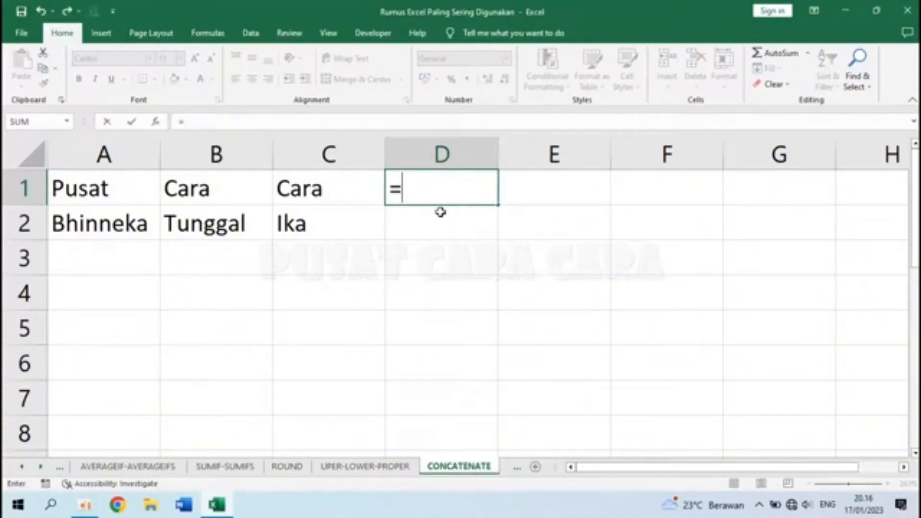
type("CONCATENATE(")
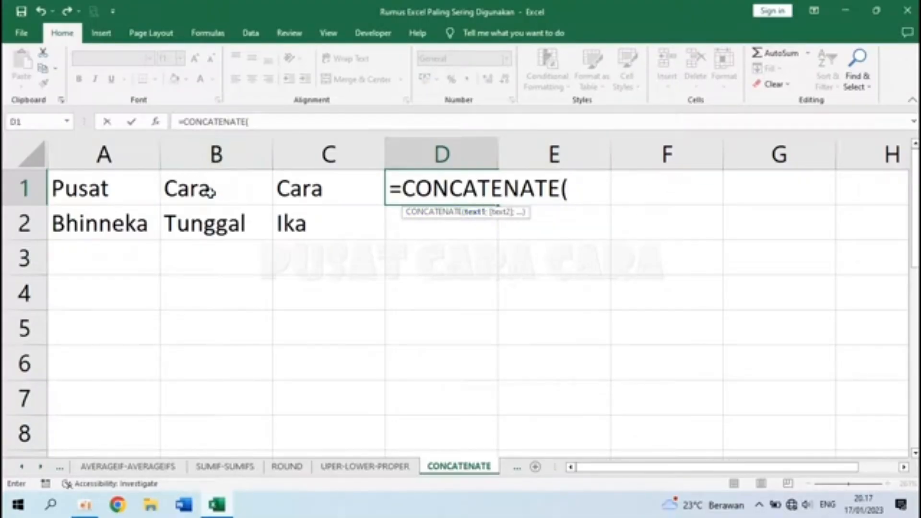
left_click(103, 189)
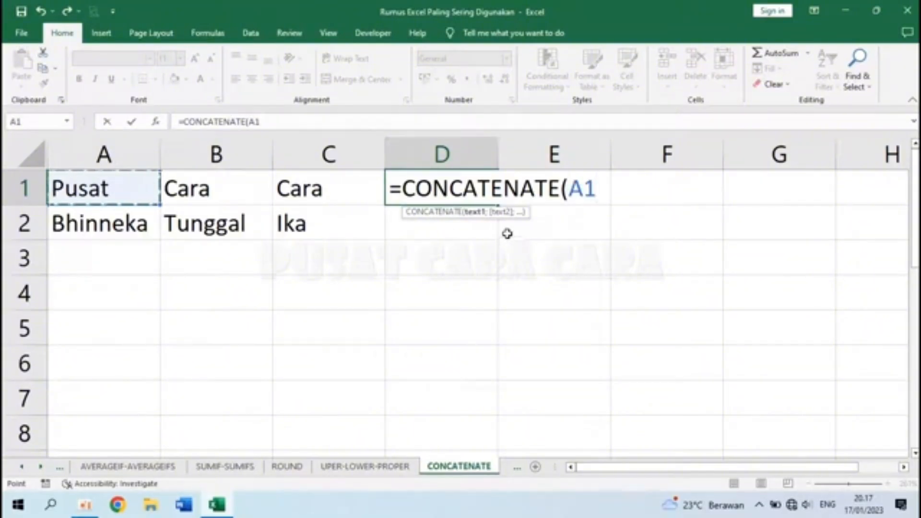
type(";")
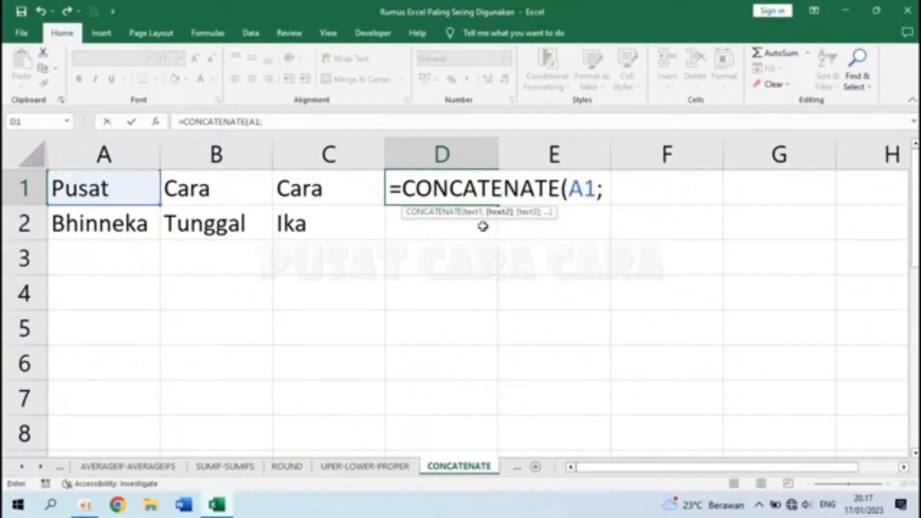
left_click(222, 190)
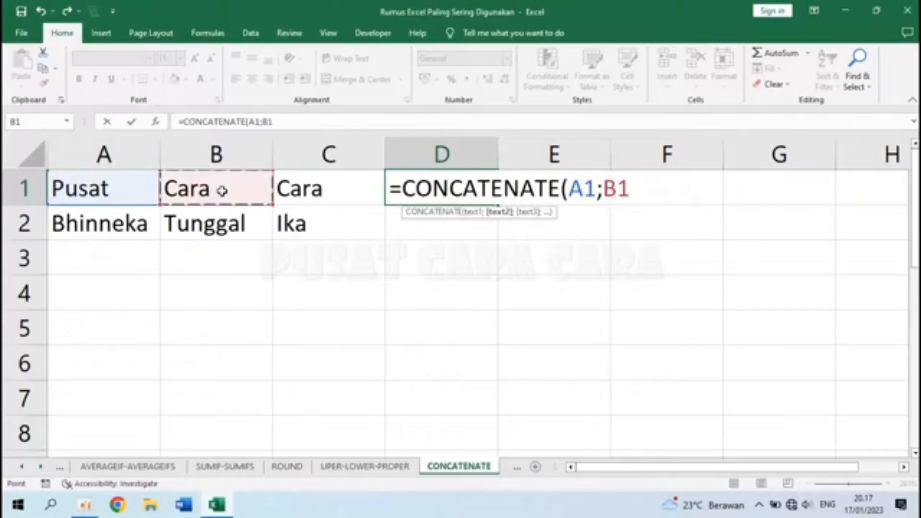
type(";")
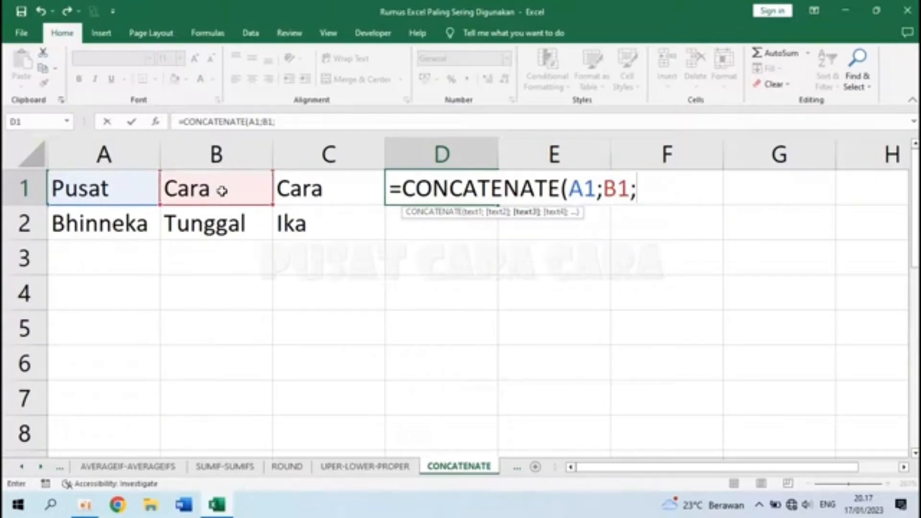
left_click(323, 189)
type(")")
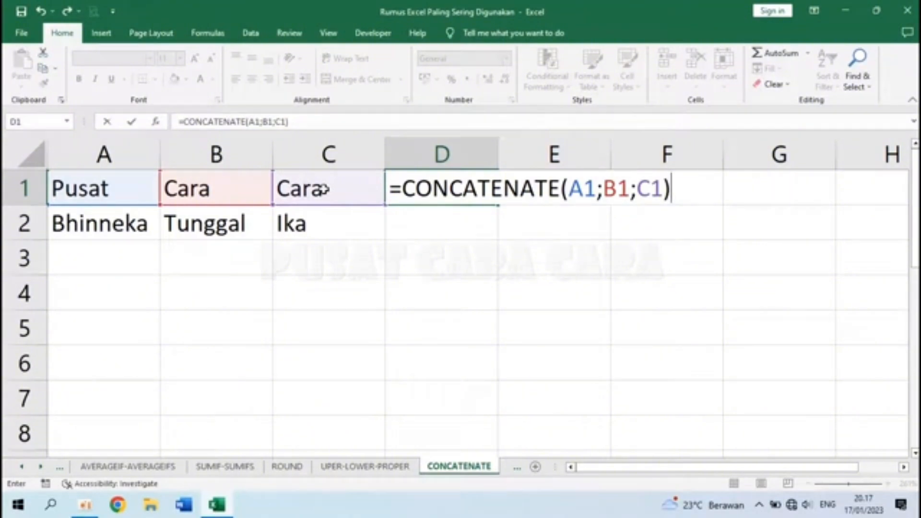
key("Return")
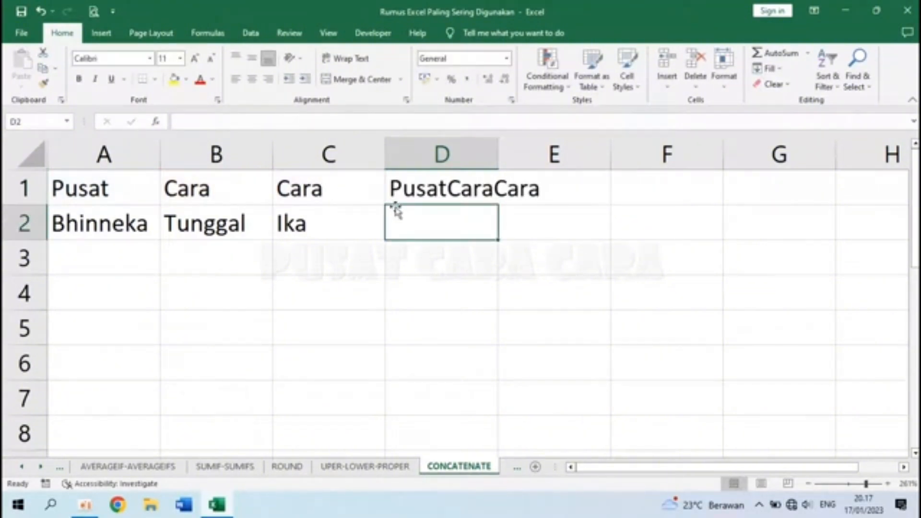
- Compare the source words in A1:C1 with the joined text in D1
left_click(117, 191)
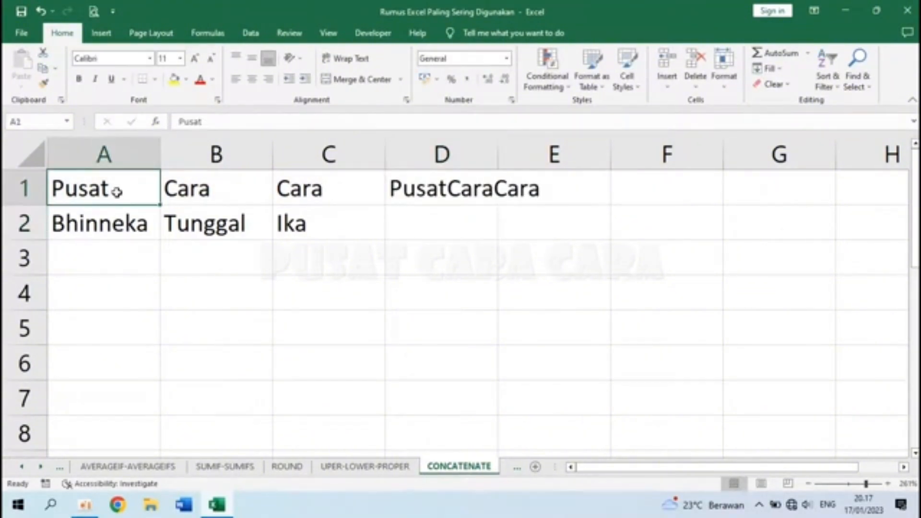
left_click(198, 194)
left_click(283, 189)
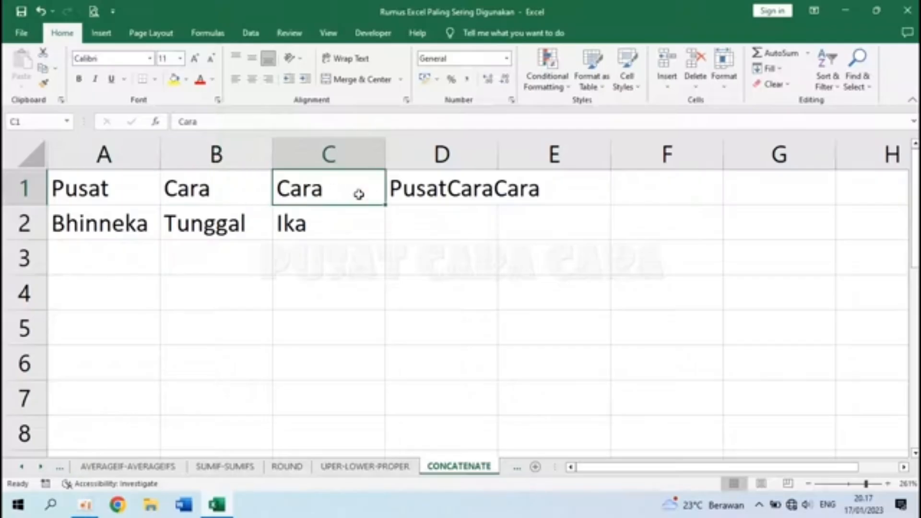
- Reopen the D1 formula for editing and cut it back to =CONCATENATE(A1
double_click(468, 192)
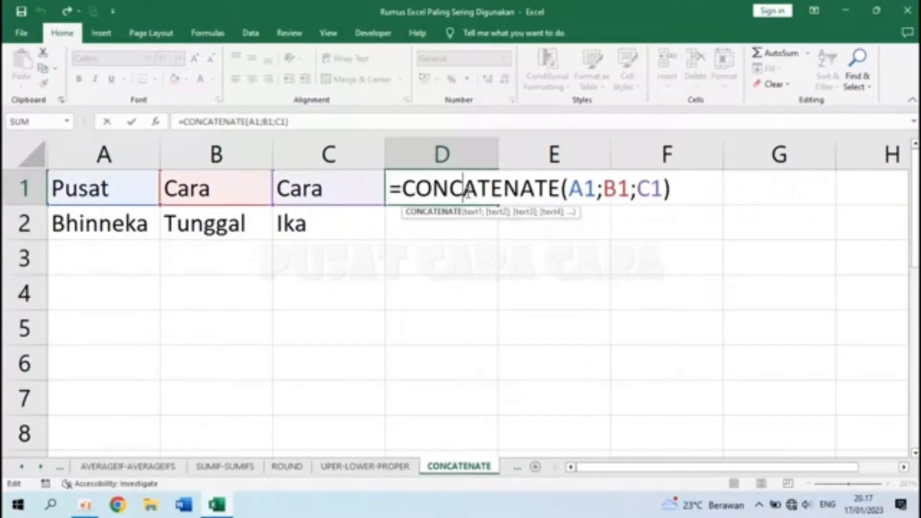
left_click(671, 190)
key("BackSpace")
key("BackSpace")
key("BackSpace")
key("BackSpace")
key("BackSpace")
key("BackSpace")
key("BackSpace")
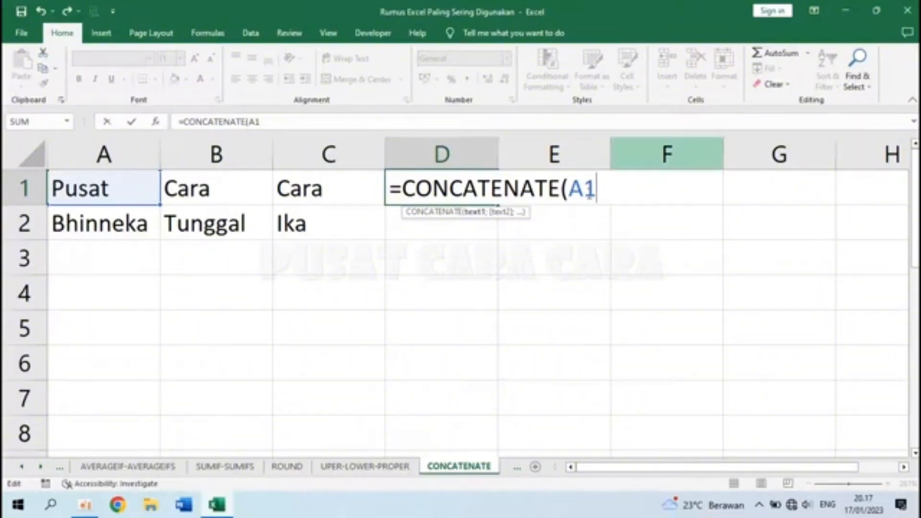
- Complete the D1 formula as =CONCATENATE(A1;" ";B1;" ";C1) with a space between the words
type(";")
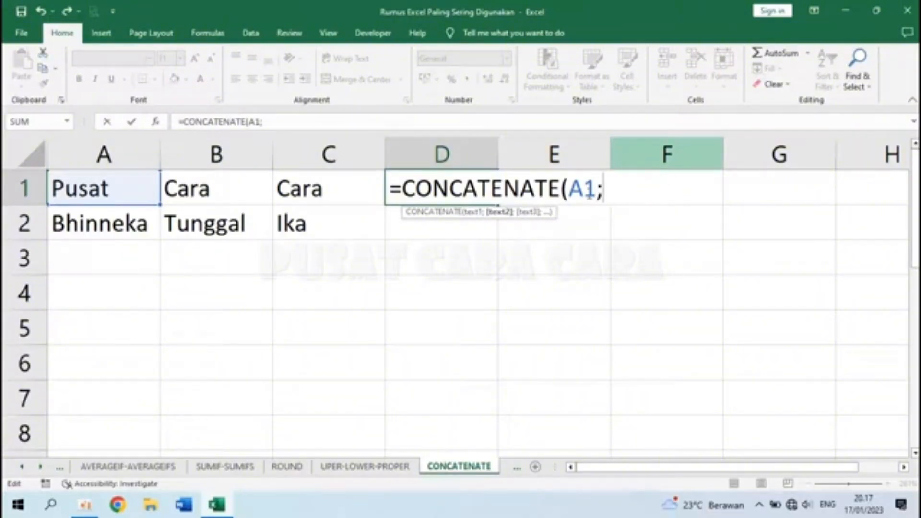
type("\" \";")
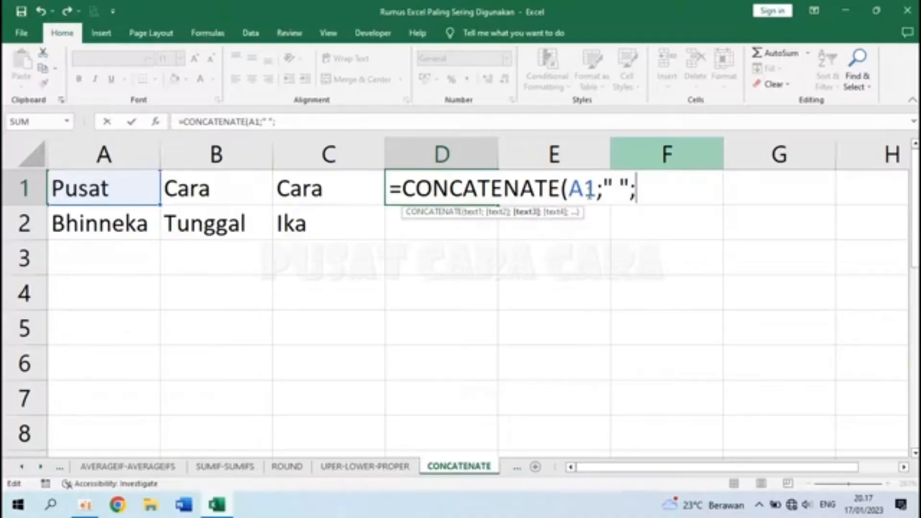
left_click(205, 190)
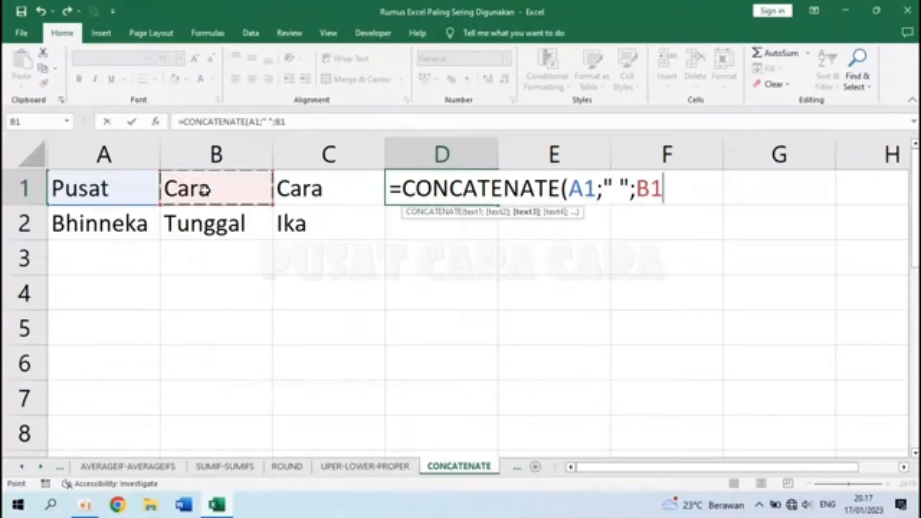
type(";")
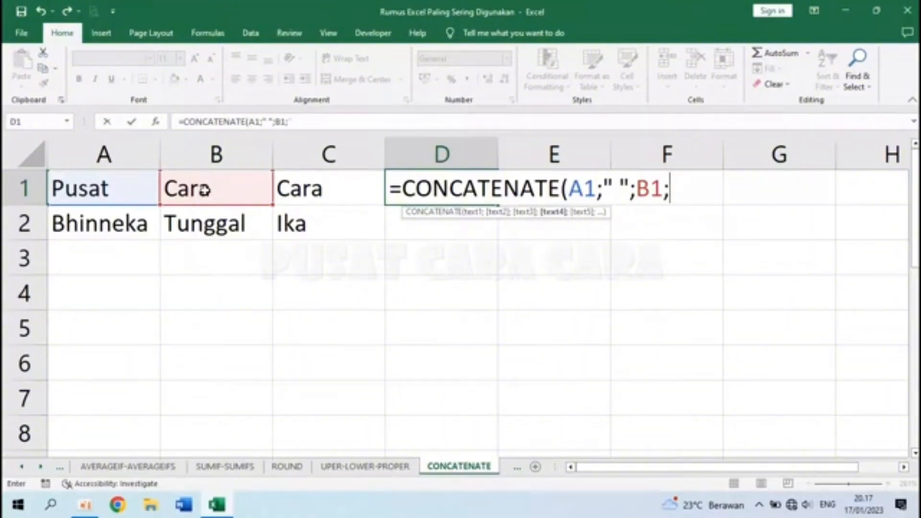
type("\" \";")
left_click(333, 191)
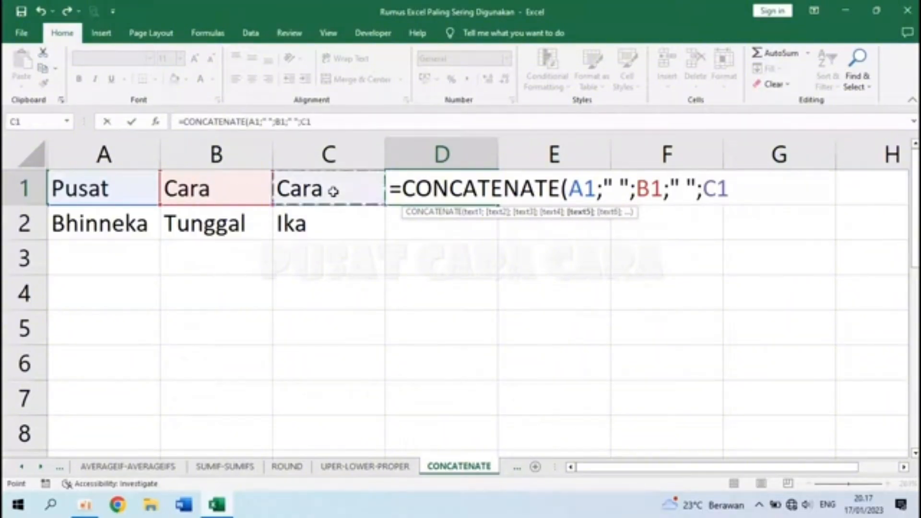
type(")")
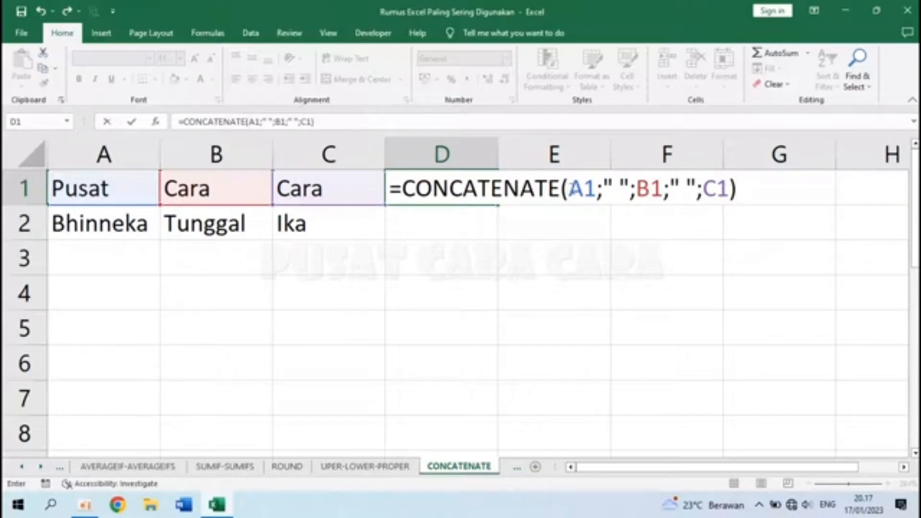
- Review the A1, B1 and C1 references and the space separators in the D1 formula, and commit it
left_click_drag(570, 189, 597, 184)
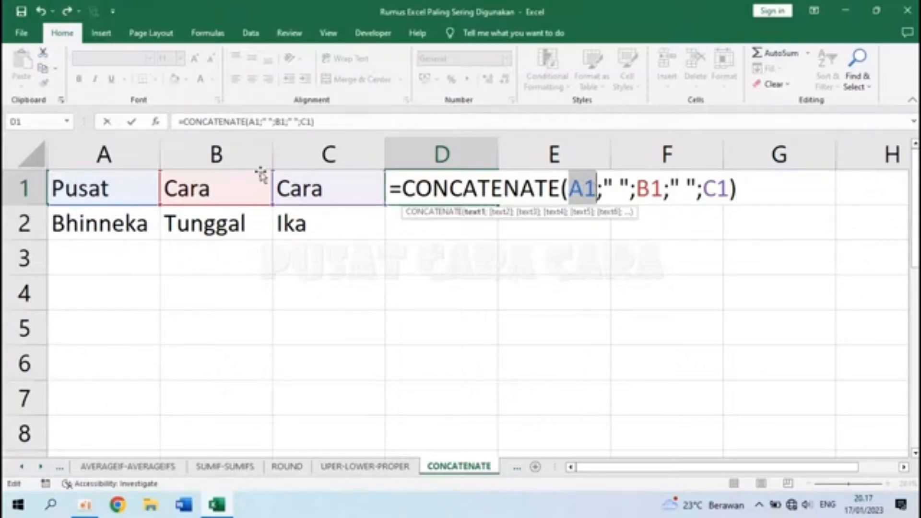
left_click(614, 189)
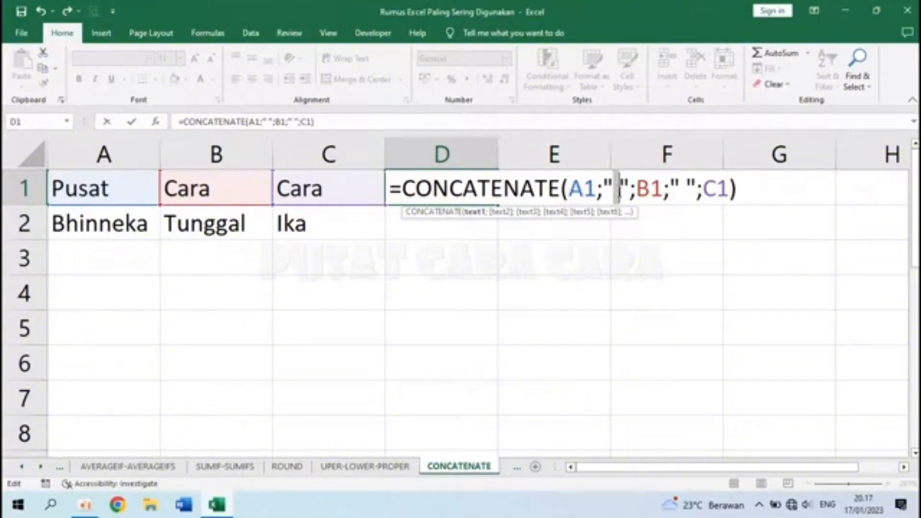
left_click_drag(636, 188, 663, 188)
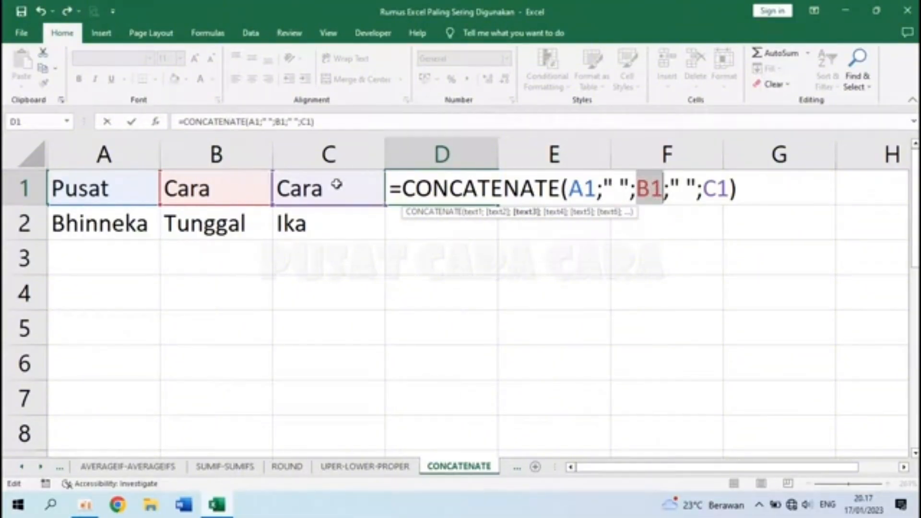
left_click(686, 188)
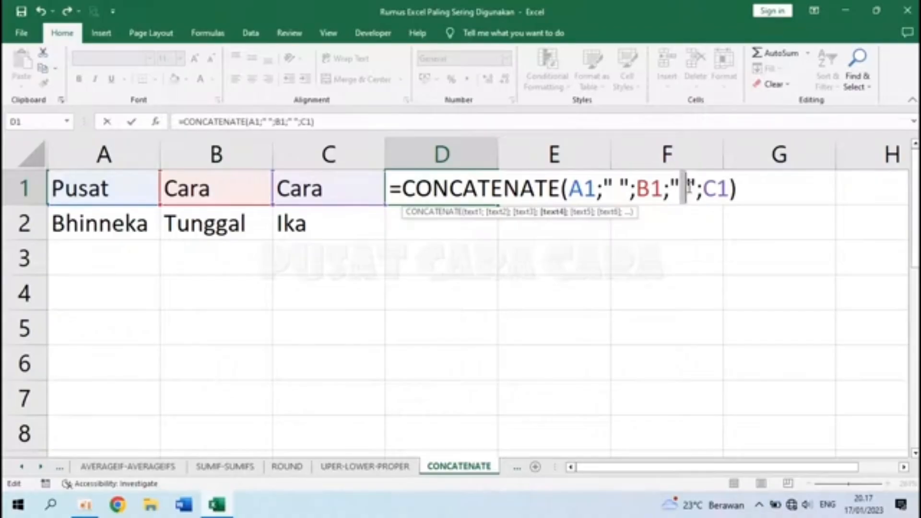
left_click(703, 188)
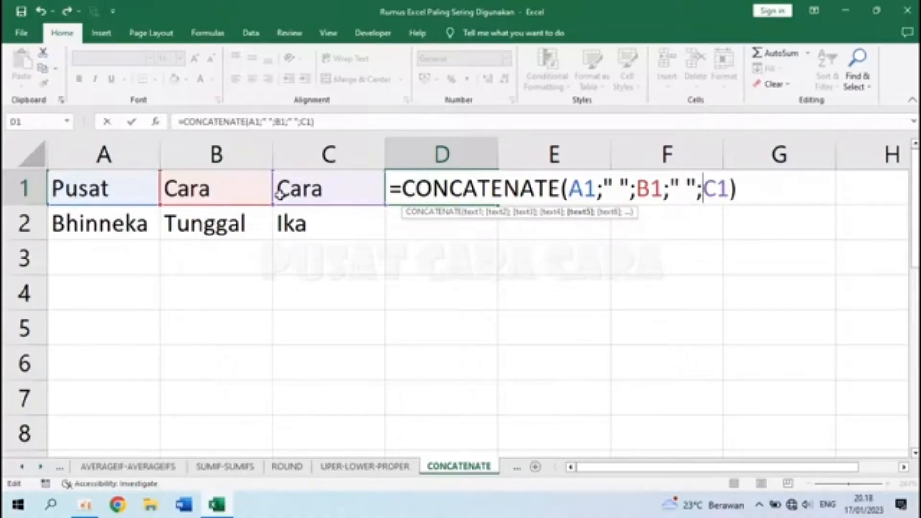
key("Return")
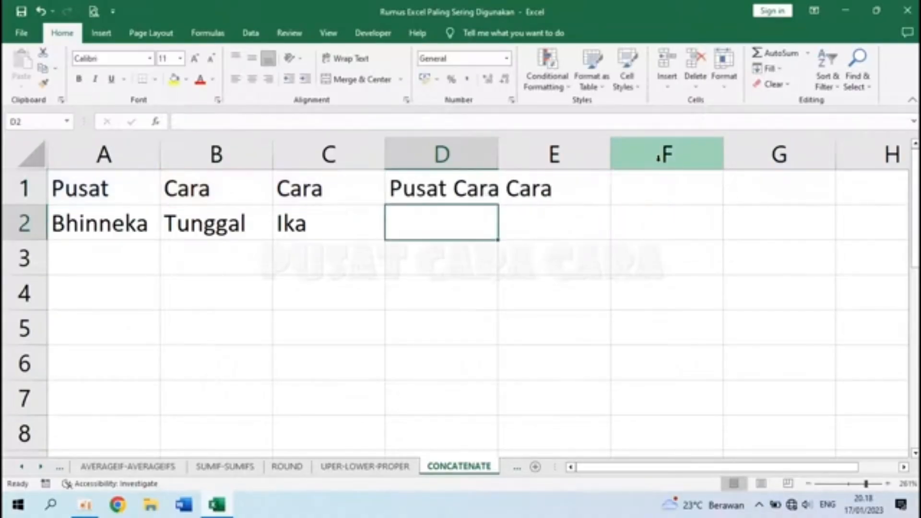
- Replace both space separators in the D1 formula with hyphens, giving =CONCATENATE(A1;"-";B1;"-";C1)
double_click(449, 188)
left_click(623, 188)
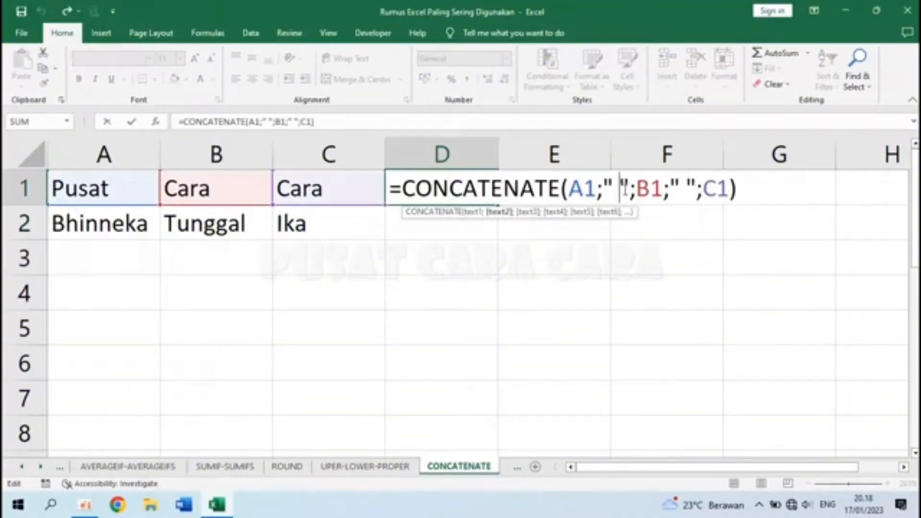
key("BackSpace")
type("-")
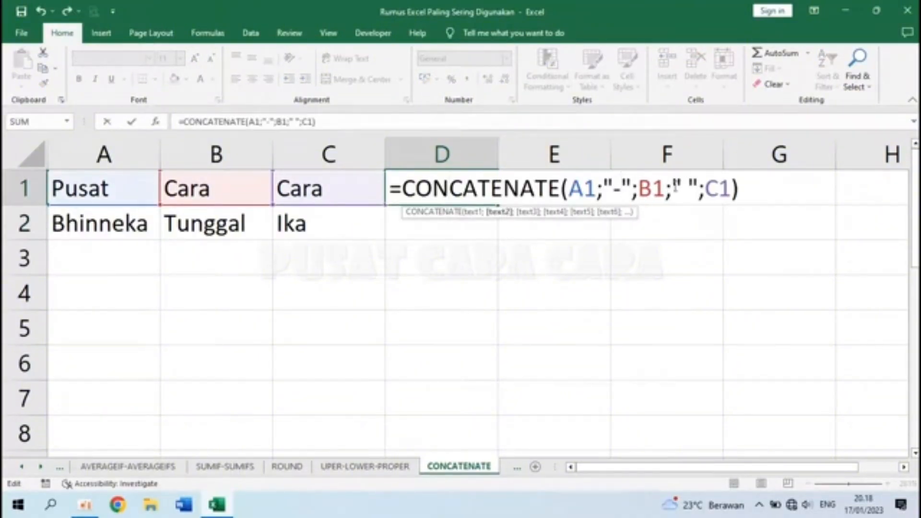
left_click(690, 187)
key("BackSpace")
type("-")
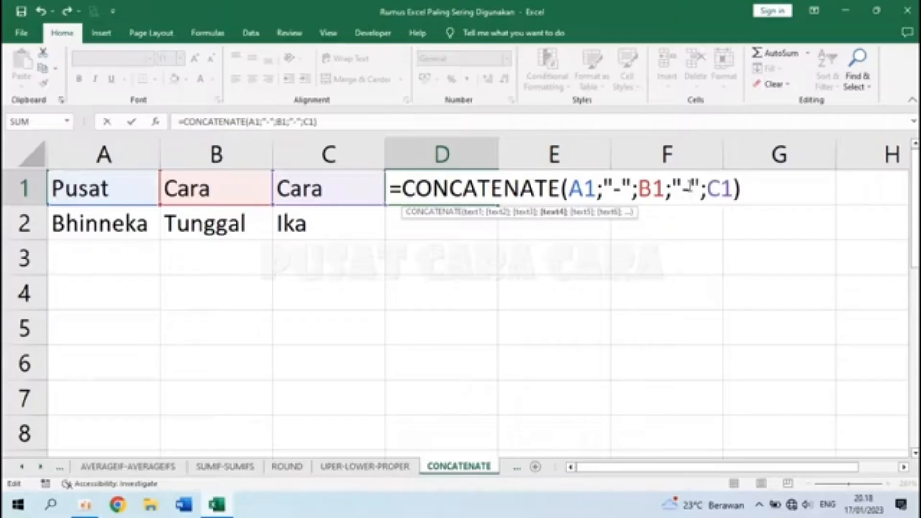
key("Return")
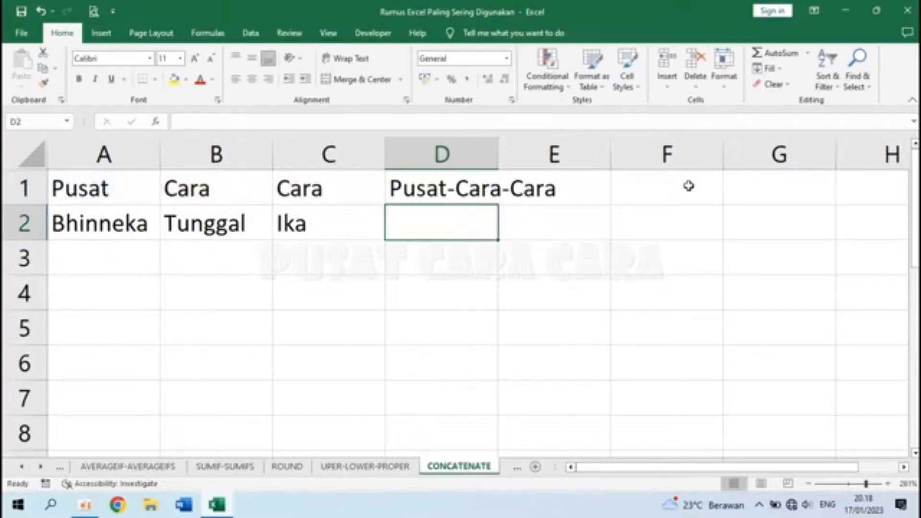
- Fill the D1 formula down to D2 to join the words of row 2 with hyphens
left_click(480, 188)
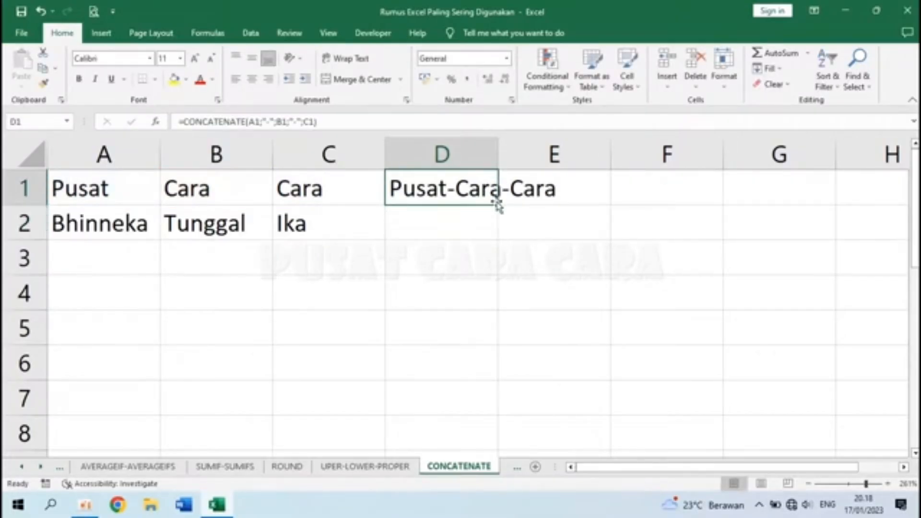
left_click_drag(499, 205, 499, 240)
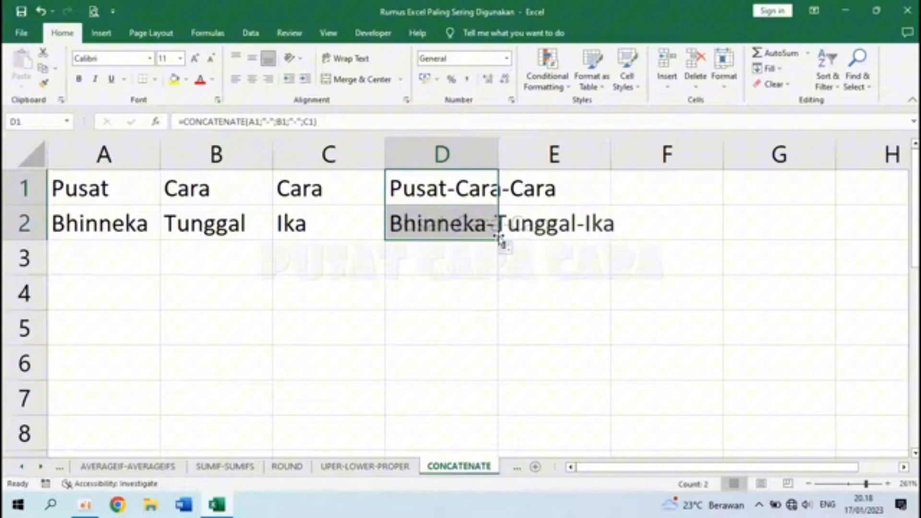
left_click(567, 297)
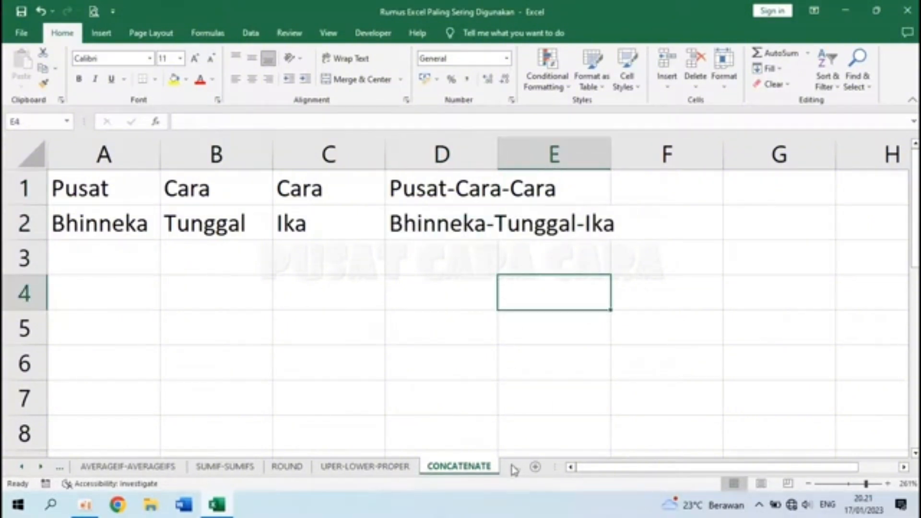
- On the IFERROR sheet, enter =A2/B2 in C2 and fill it down to C6
left_click(515, 469)
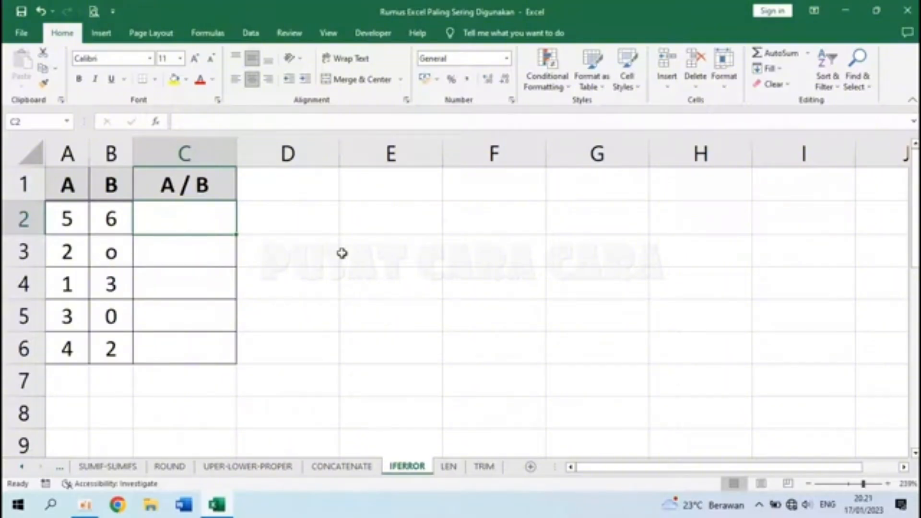
type("=")
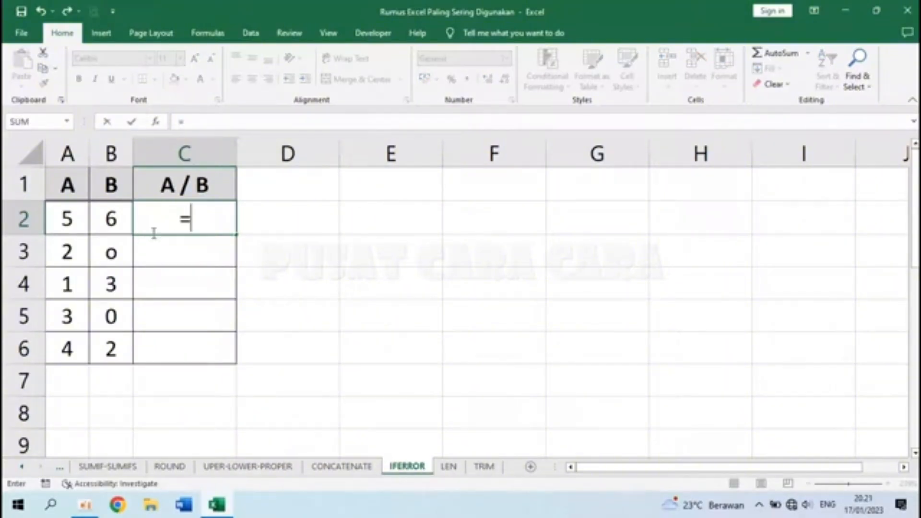
left_click(54, 216)
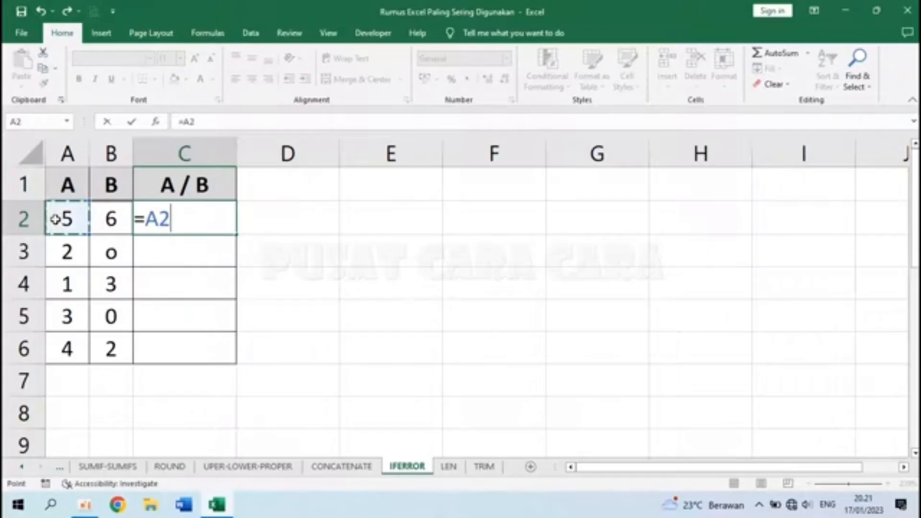
type("/")
left_click(114, 219)
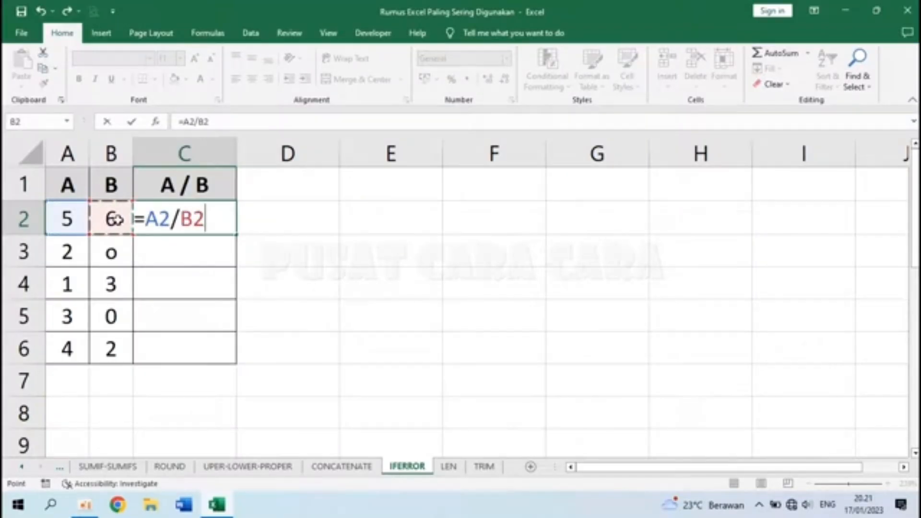
key("Return")
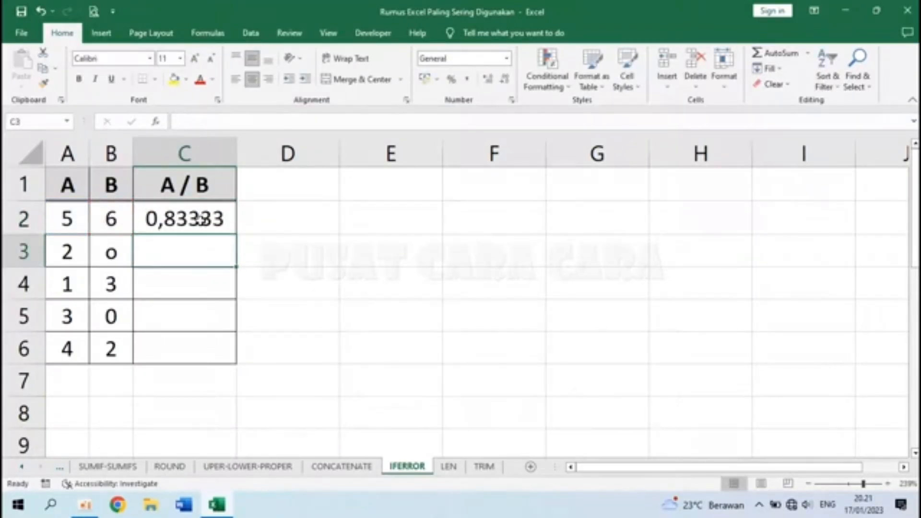
left_click(198, 219)
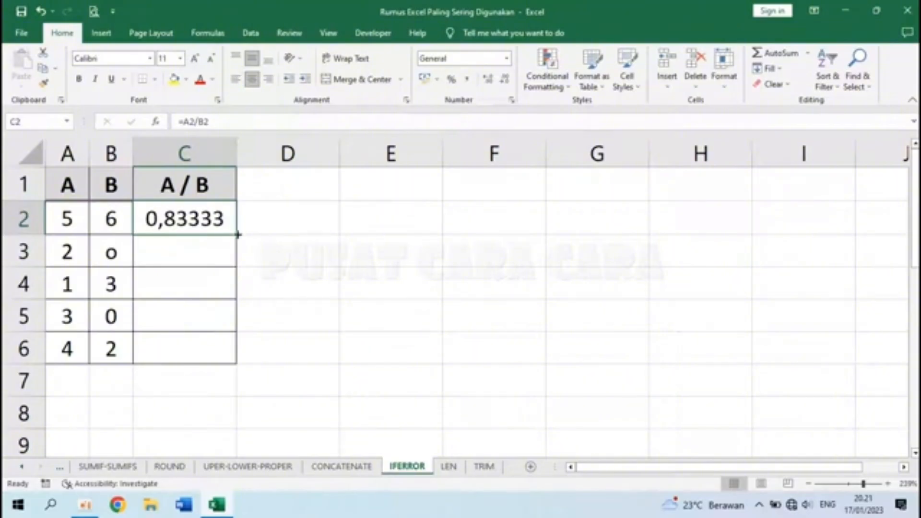
left_click_drag(237, 235, 224, 360)
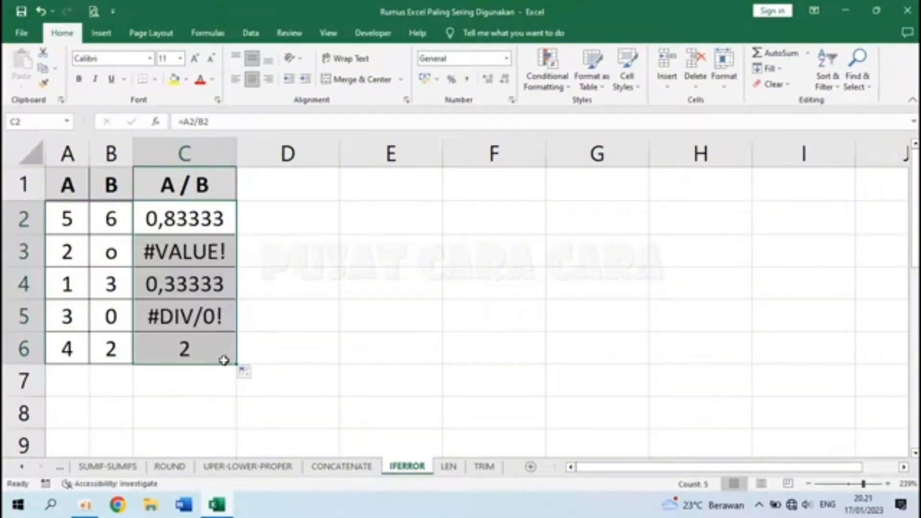
- Examine the division results in C3 and C5 against their source values in columns A and B
left_click(142, 247)
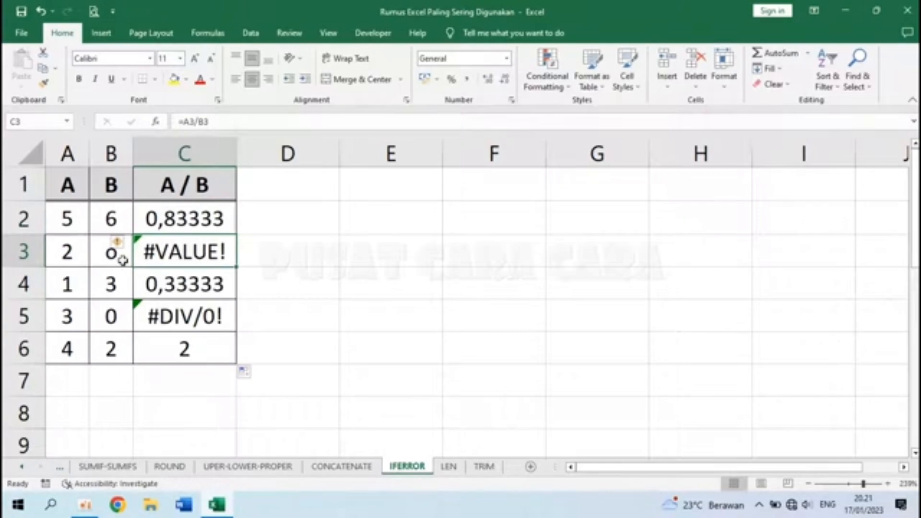
left_click(73, 255)
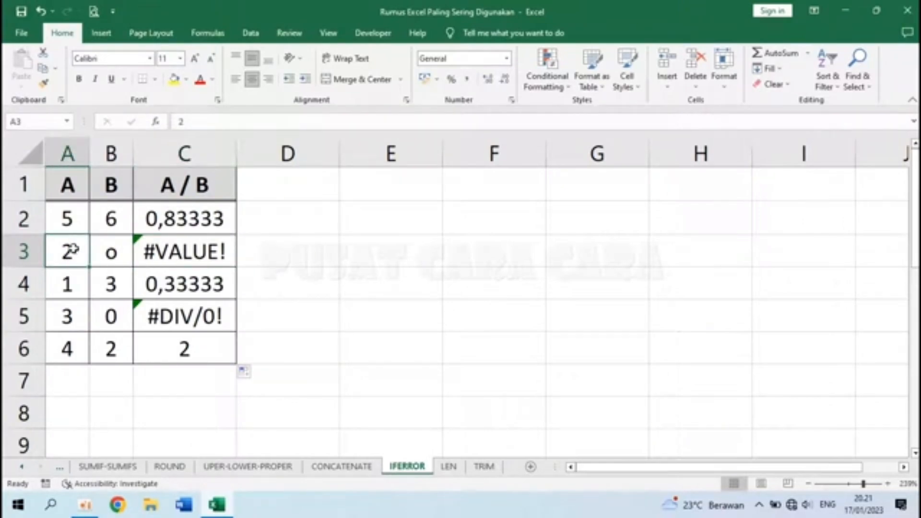
left_click(107, 249)
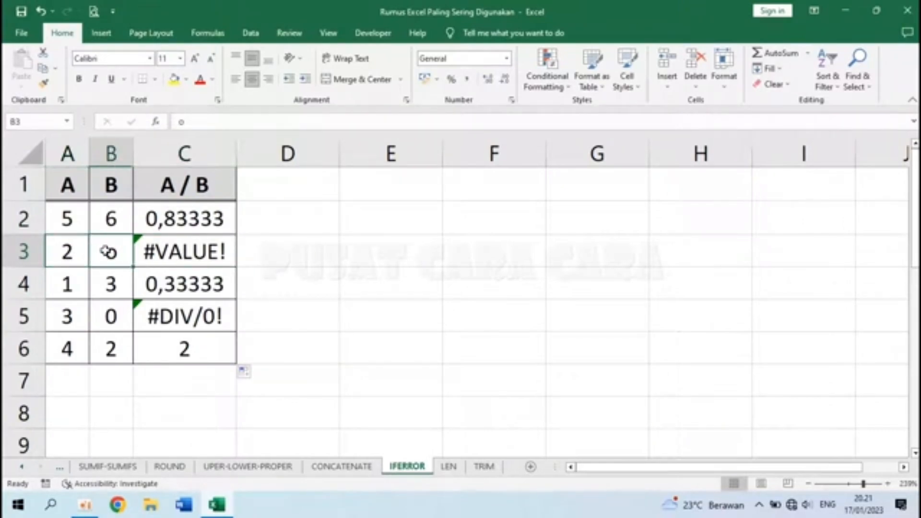
left_click(67, 250)
left_click(108, 250)
left_click(178, 320)
left_click(70, 317)
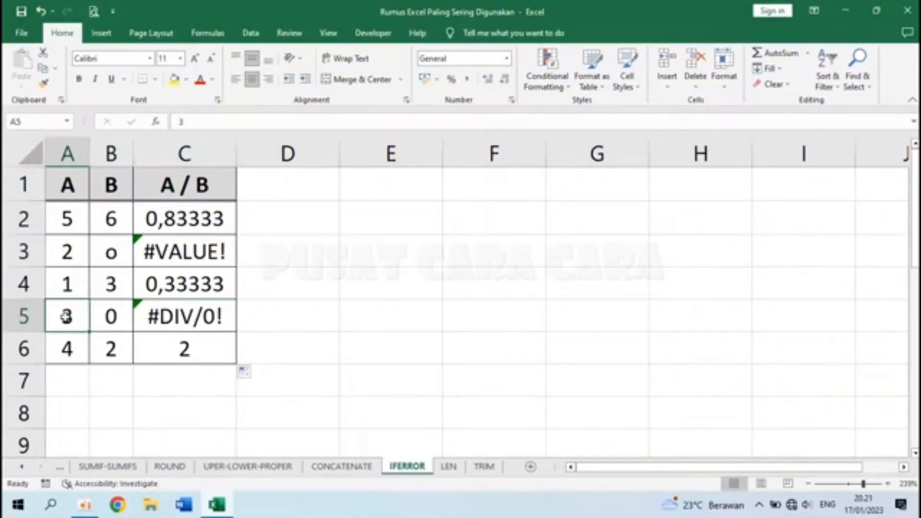
left_click(119, 317)
left_click(185, 323)
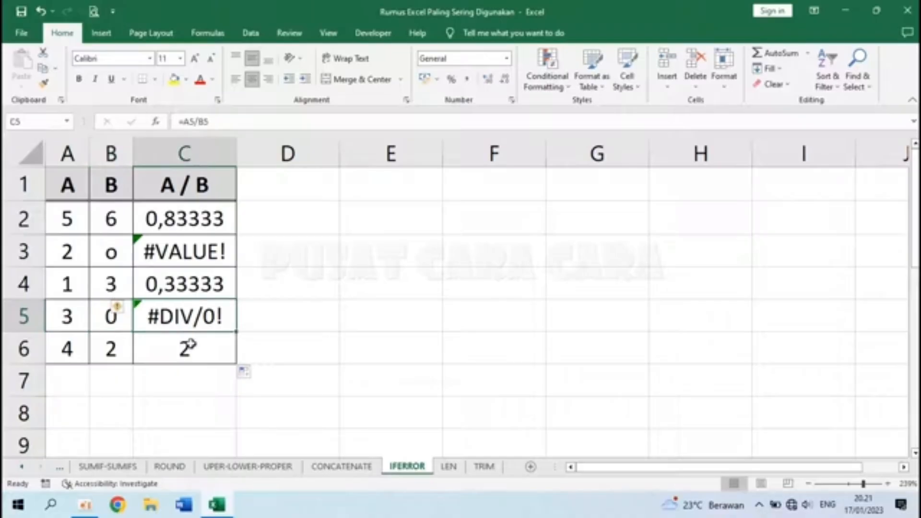
- Clear C3:C6 and strip the formula in C2 back to its equals sign
left_click_drag(189, 347, 200, 251)
key("Delete")
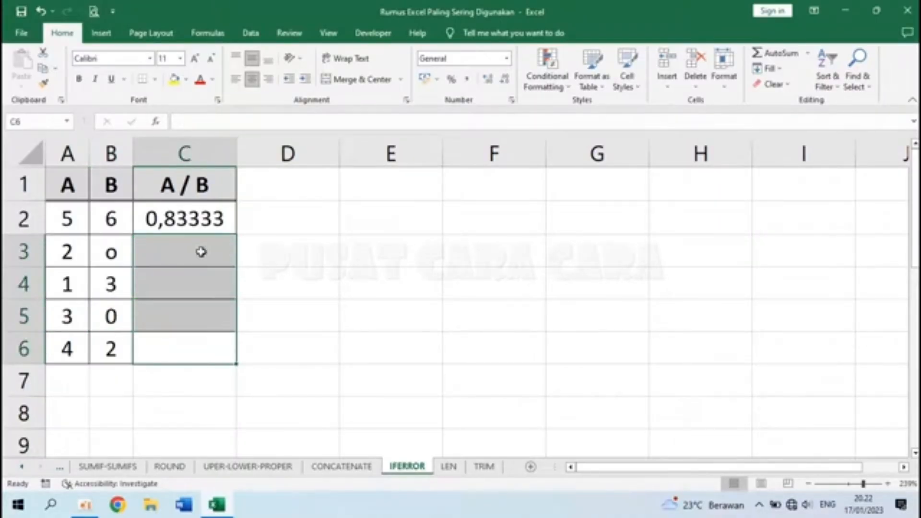
left_click(203, 214)
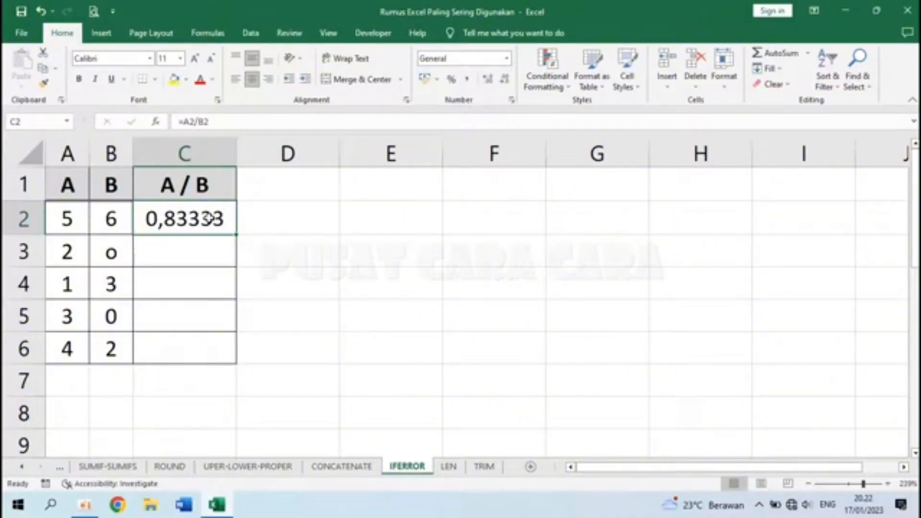
double_click(207, 219)
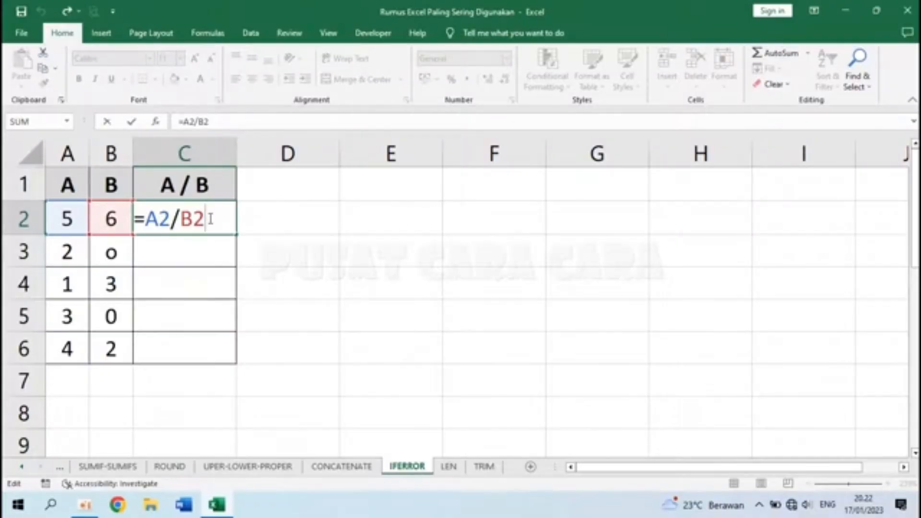
key("BackSpace")
key("BackSpace")
key("BackSpace")
key("BackSpace")
key("BackSpace")
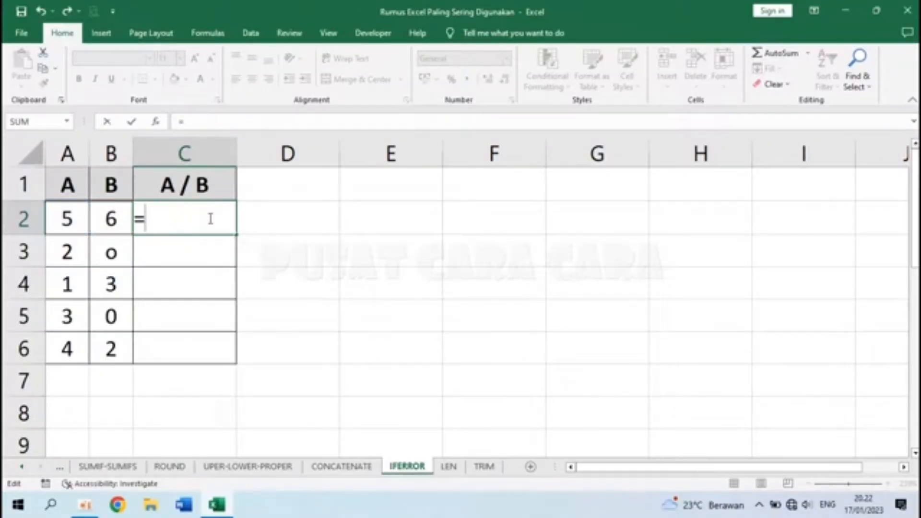
- Build the formula =IFERROR(A2/B2;"") in C2 so that division errors return empty text
type("IFE")
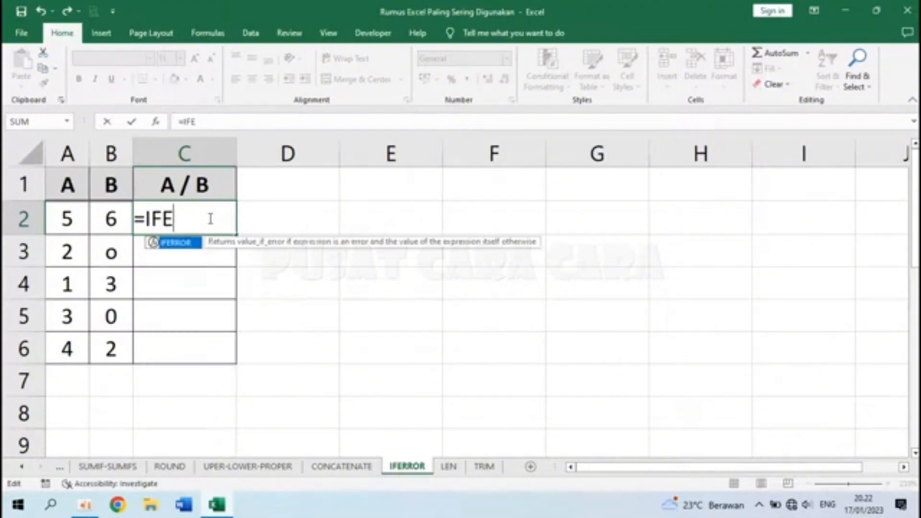
type("RROR(")
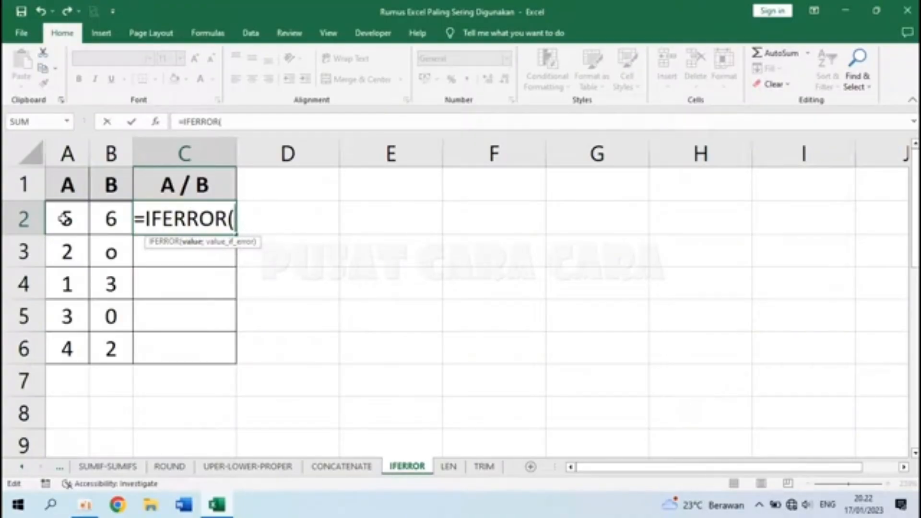
left_click(67, 219)
type("/")
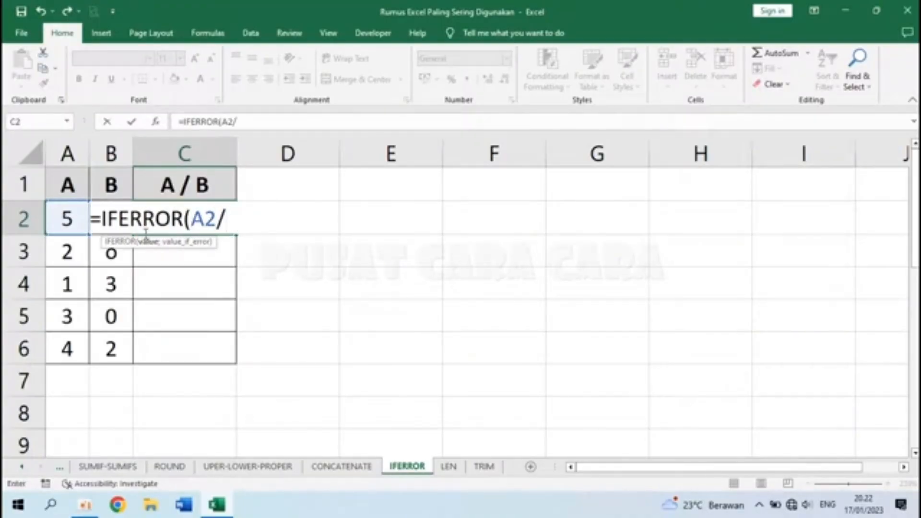
left_click(107, 219)
left_click(231, 219)
type("B2")
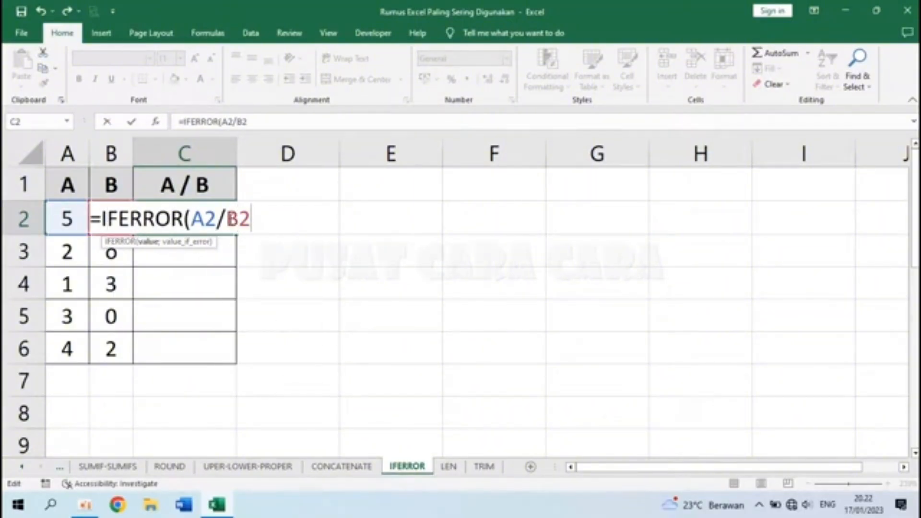
type(";")
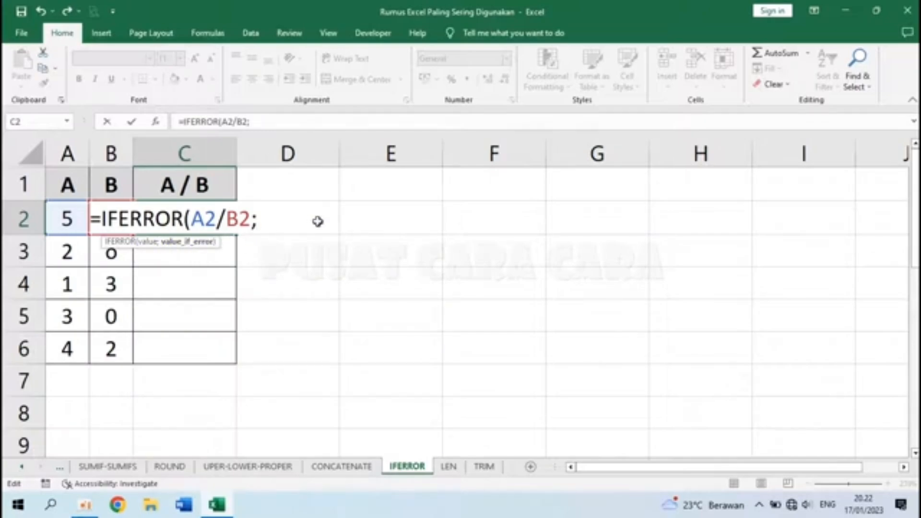
type("\"\")")
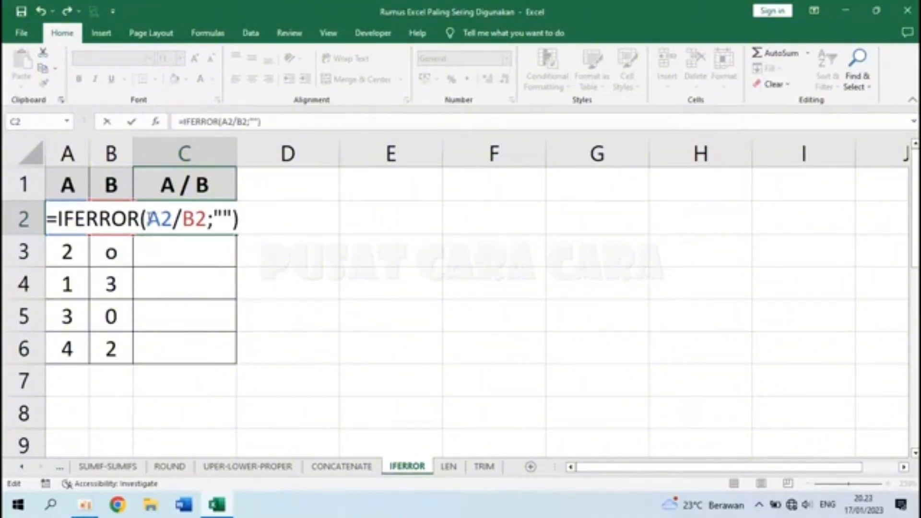
- Review the IFERROR arguments in C2, commit the formula and fill it down to C6
left_click_drag(148, 219, 208, 220)
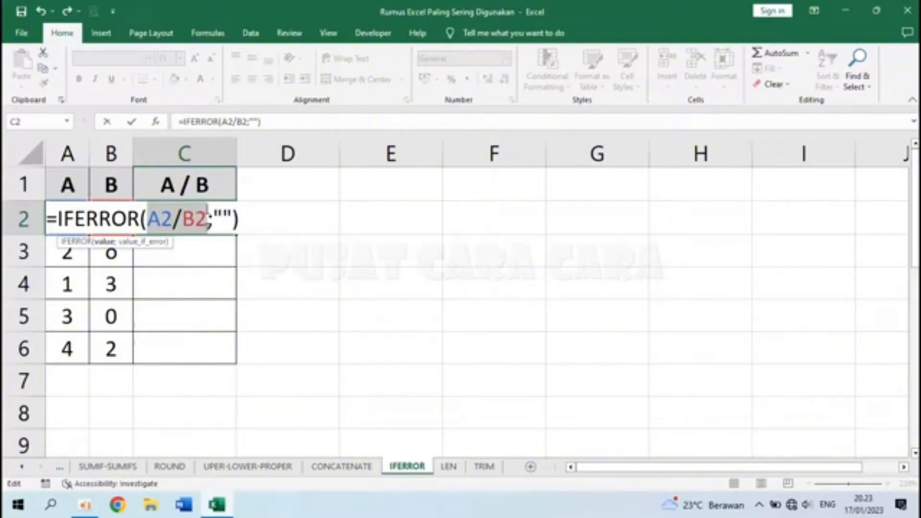
left_click_drag(209, 220, 152, 220)
left_click_drag(215, 218, 231, 219)
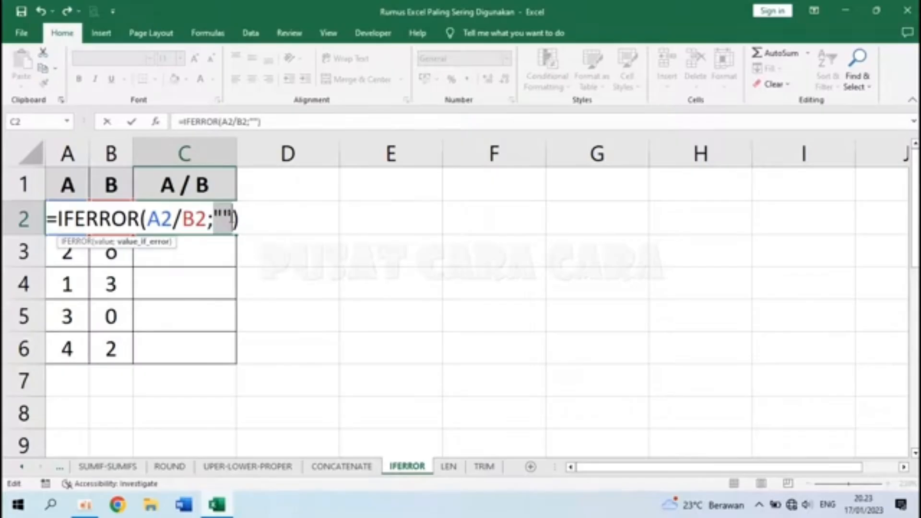
left_click(231, 219)
key("Return")
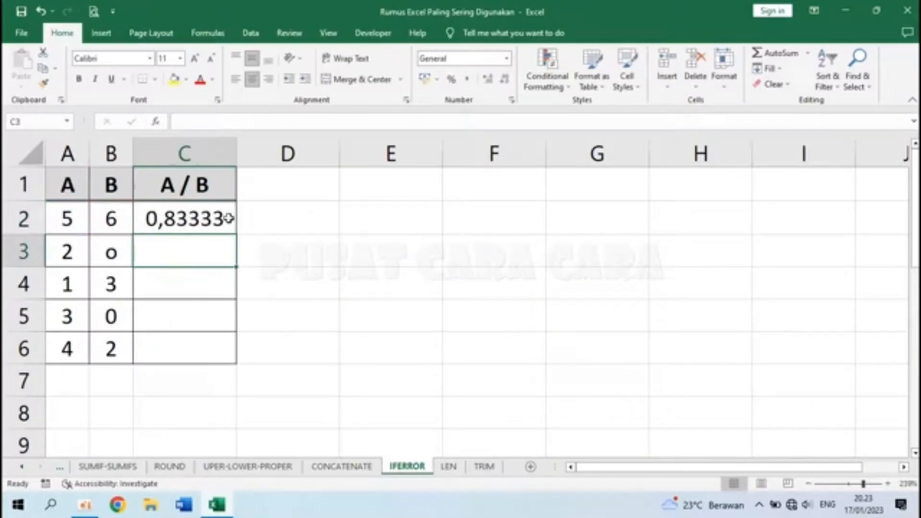
left_click(220, 218)
left_click_drag(236, 235, 234, 363)
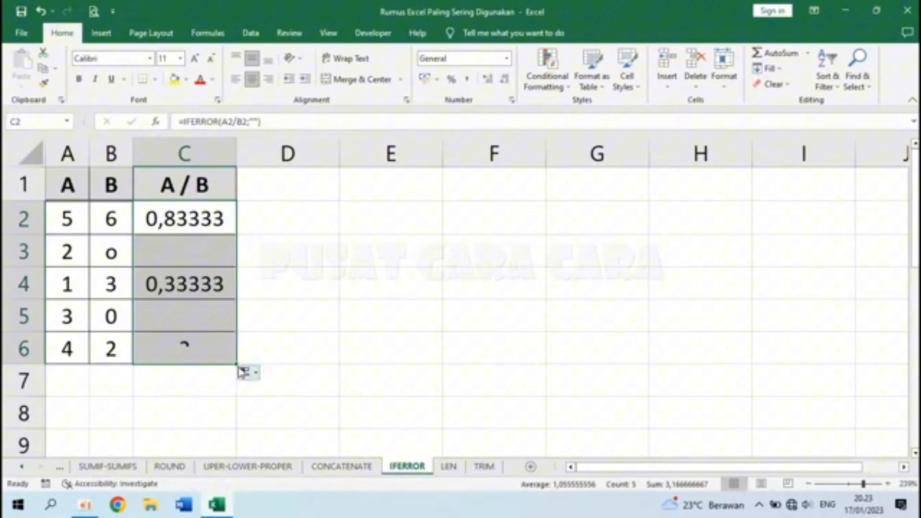
left_click(294, 290)
- Compare the IFERROR results in C4, C3 and C5 with their source values in columns A and B
left_click(72, 281)
left_click(108, 283)
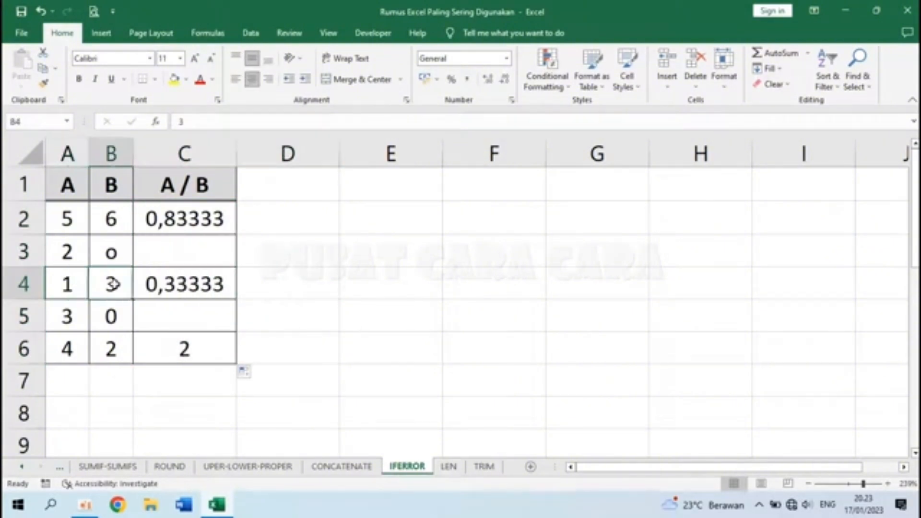
left_click(184, 287)
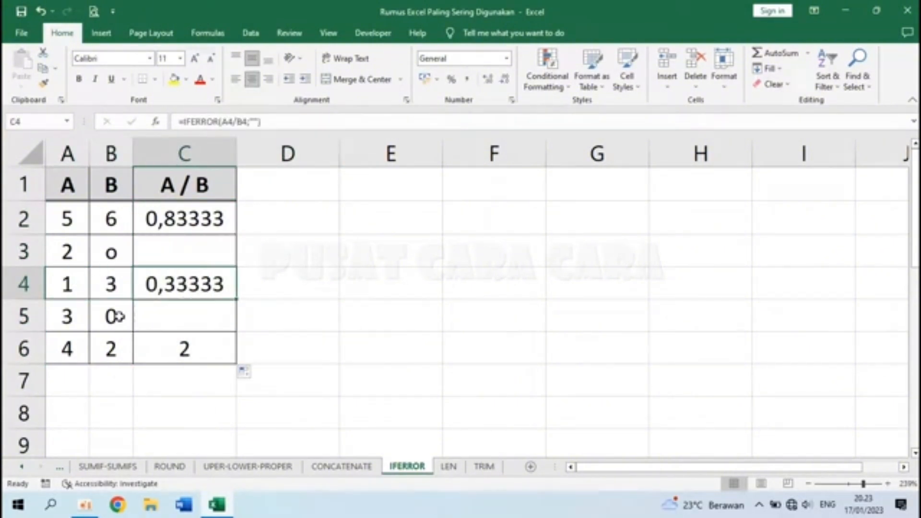
left_click(83, 253)
left_click(118, 254)
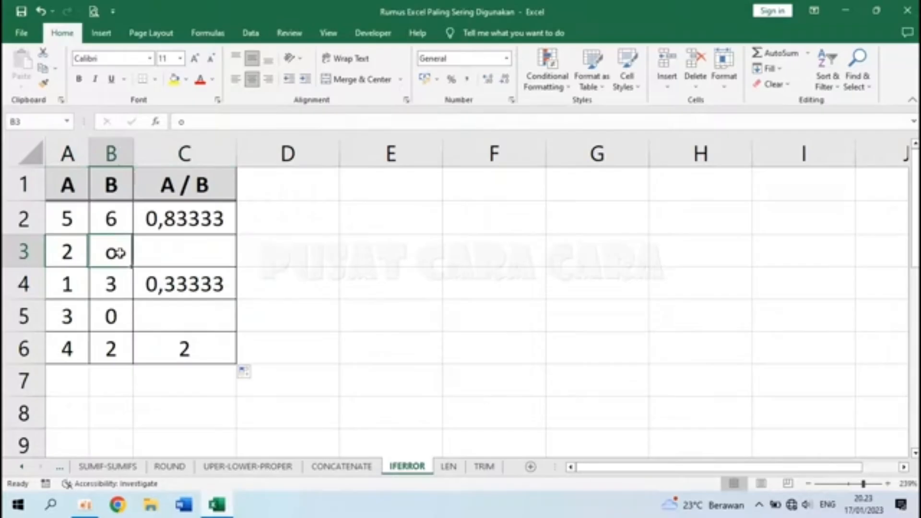
left_click(193, 253)
left_click(73, 318)
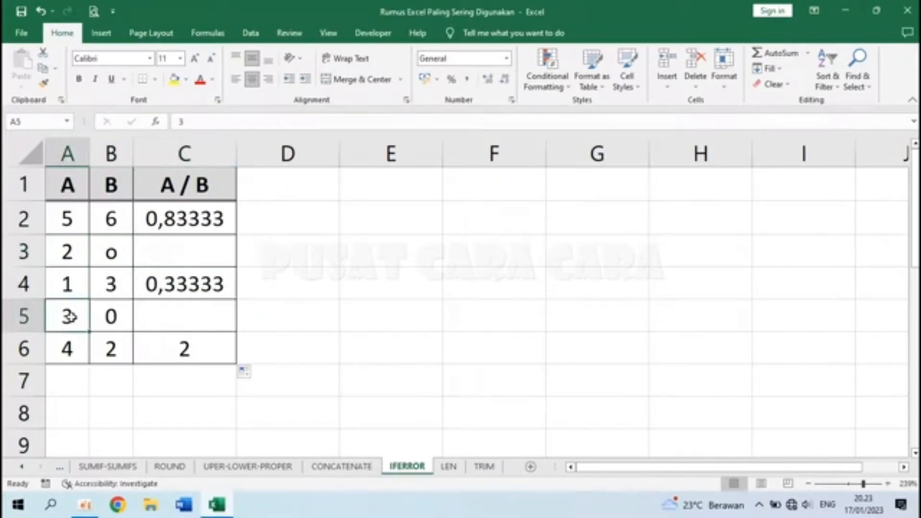
left_click(111, 316)
left_click(192, 319)
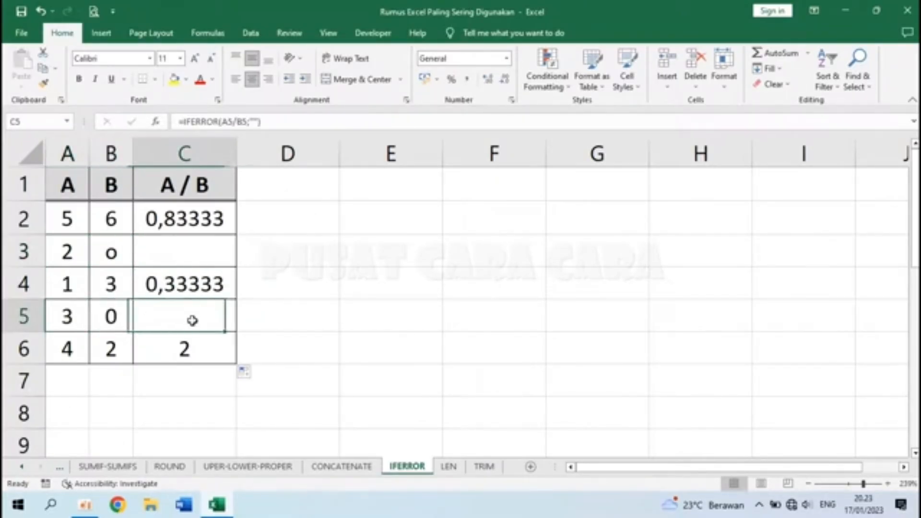
- Change the error value in C2 to text so the formula reads =IFERROR(A2/B2;"tdk valid")
left_click(194, 218)
double_click(196, 218)
left_click(225, 219)
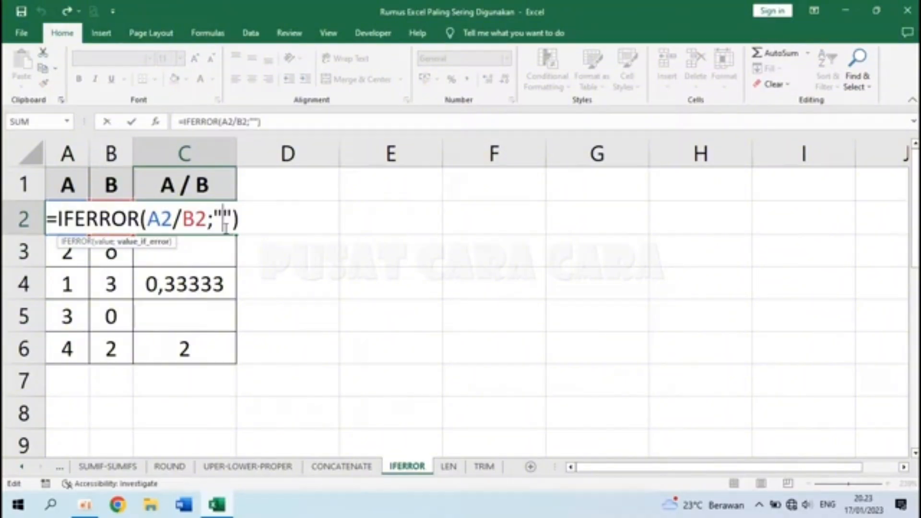
left_click_drag(209, 216, 147, 218)
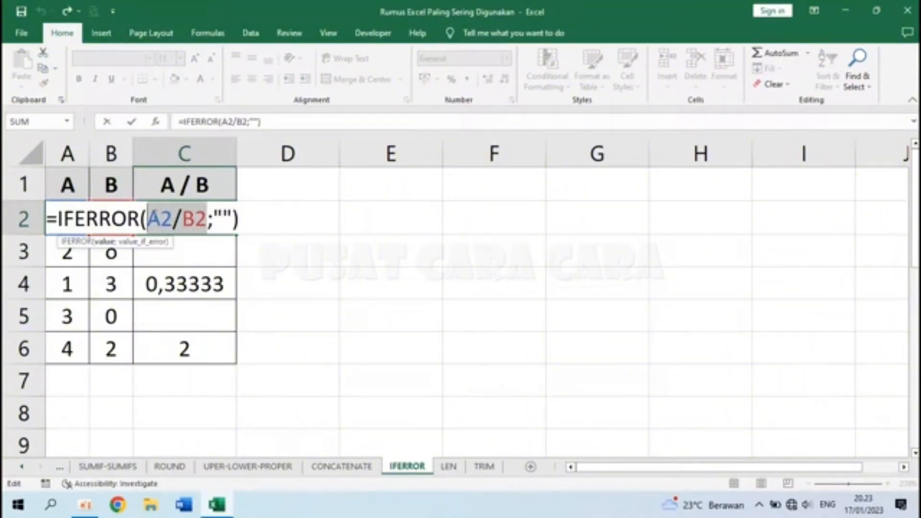
left_click(222, 218)
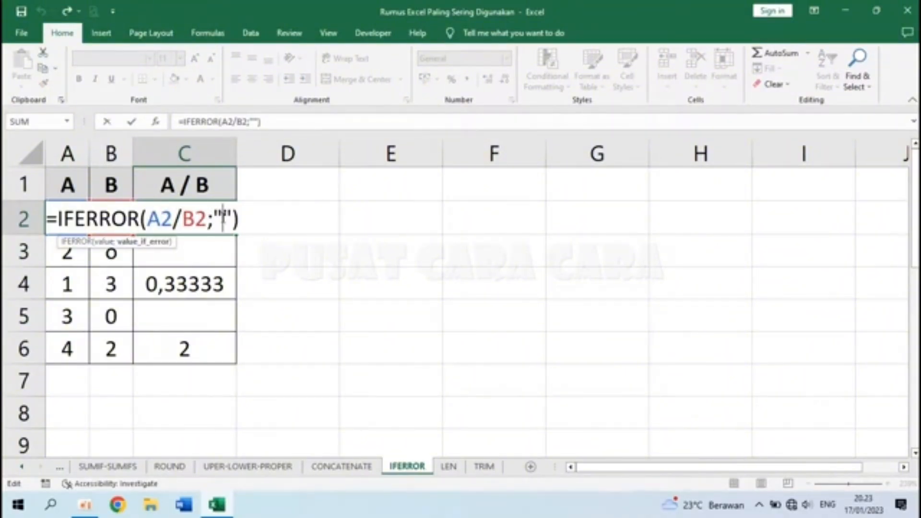
type("HAS")
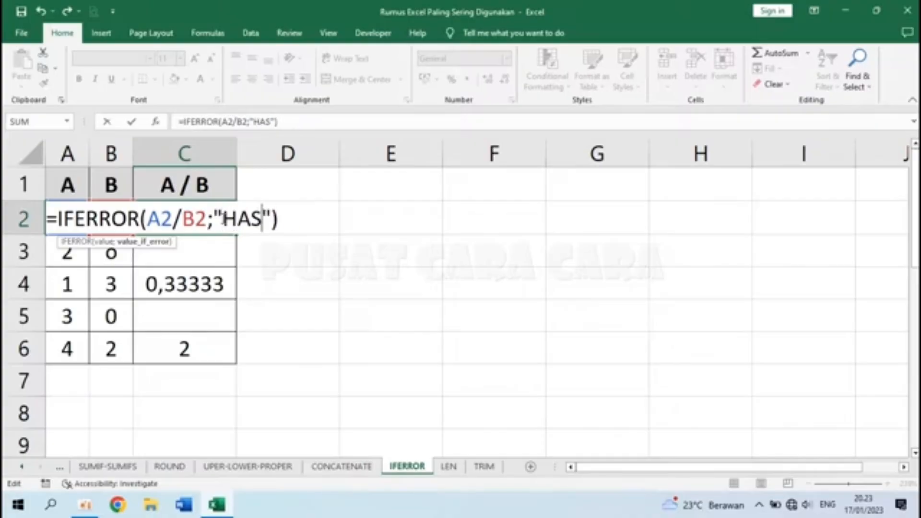
key("BackSpace")
key("BackSpace")
key("BackSpace")
type("tdk valid")
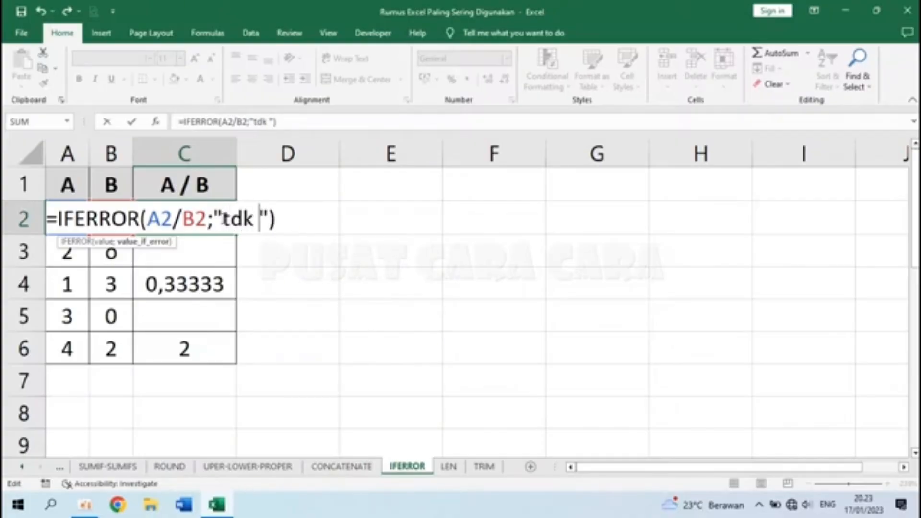
key("Return")
- Fill the updated IFERROR formula from C2 down to C6
key("Up")
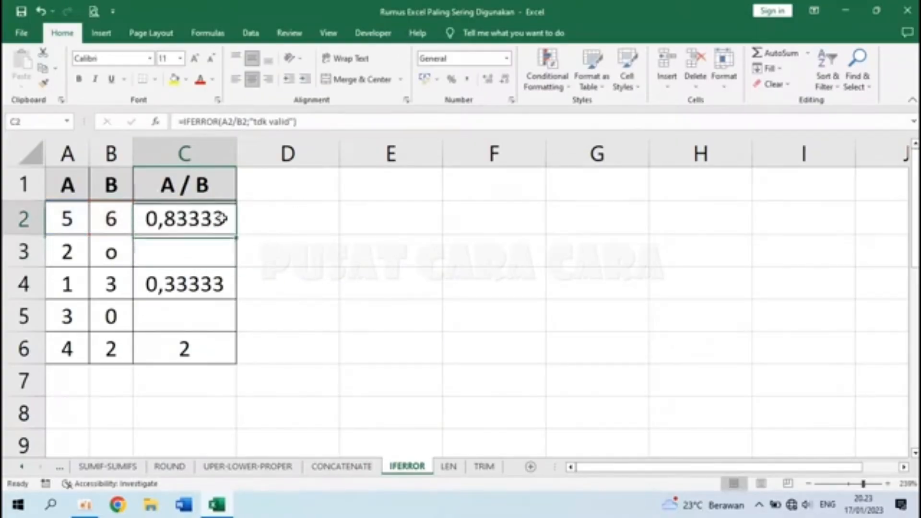
left_click_drag(238, 236, 219, 360)
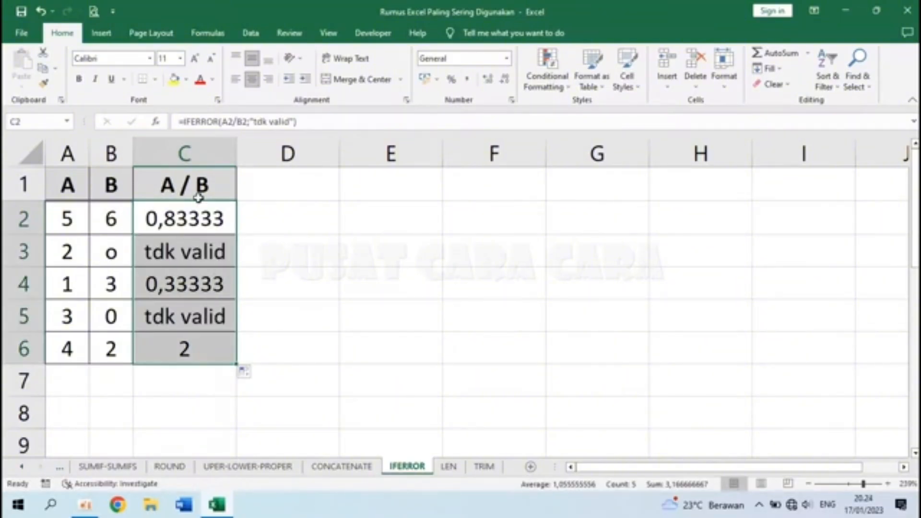
left_click(211, 248)
left_click(293, 269)
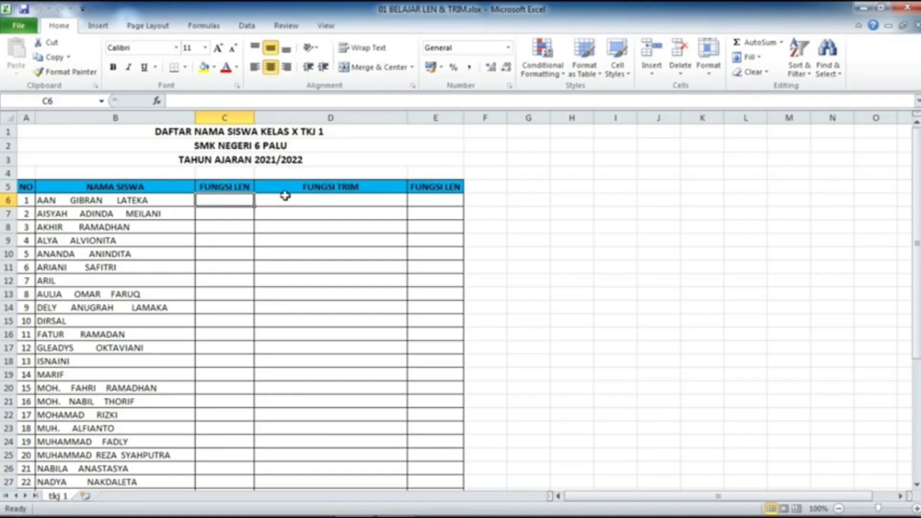
- In the workbook 01 BELAJAR LEN & TRIM.xlsx, look through the NAMA SISWA column for irregular spacing between words
scroll(209, 259, "down", 2)
scroll(198, 244, "up", 2)
scroll(115, 175, "down", 1)
scroll(94, 172, "up", 1)
left_click(60, 208)
scroll(70, 225, "down", 7)
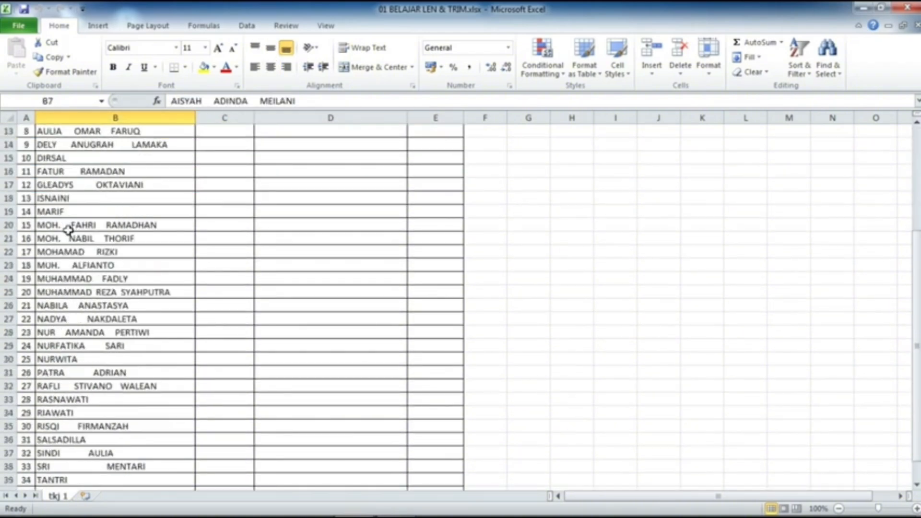
scroll(76, 294, "up", 7)
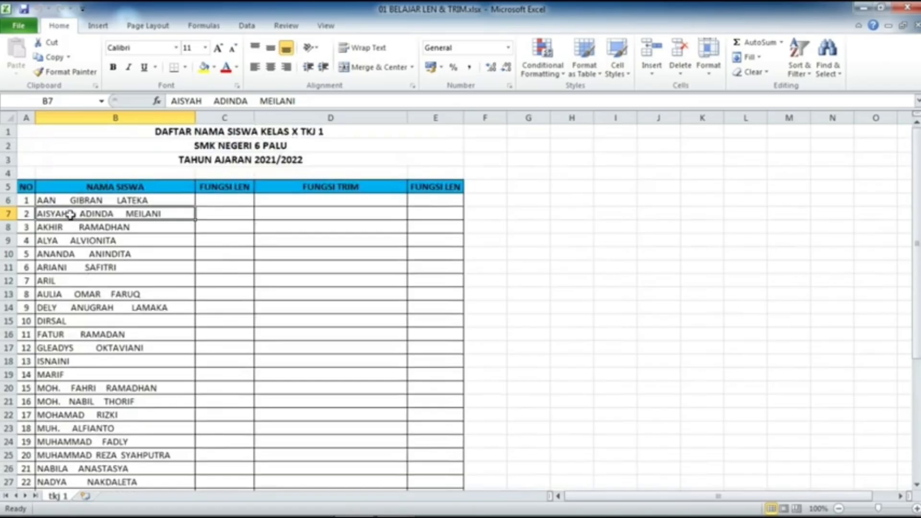
scroll(79, 259, "down", 6)
scroll(96, 374, "up", 6)
scroll(139, 247, "down", 6)
scroll(93, 206, "up", 6)
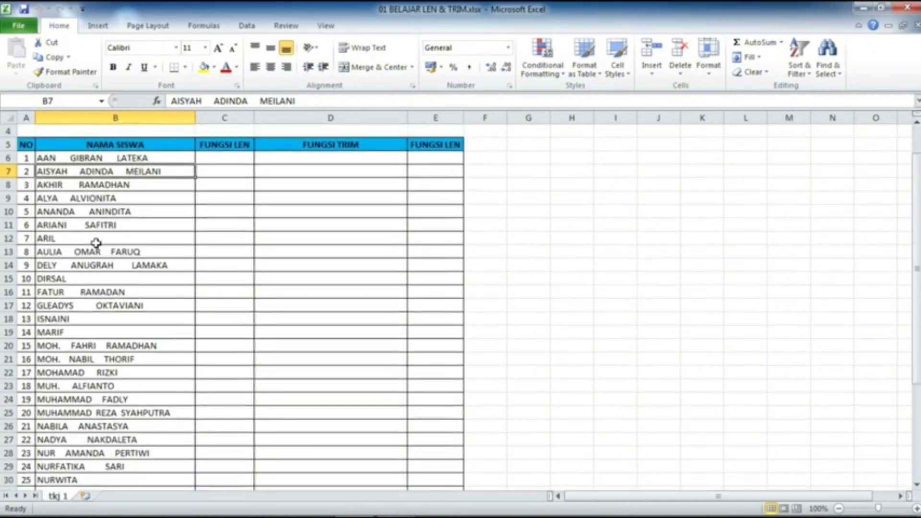
scroll(98, 239, "down", 4)
scroll(98, 239, "up", 2)
scroll(96, 182, "down", 5)
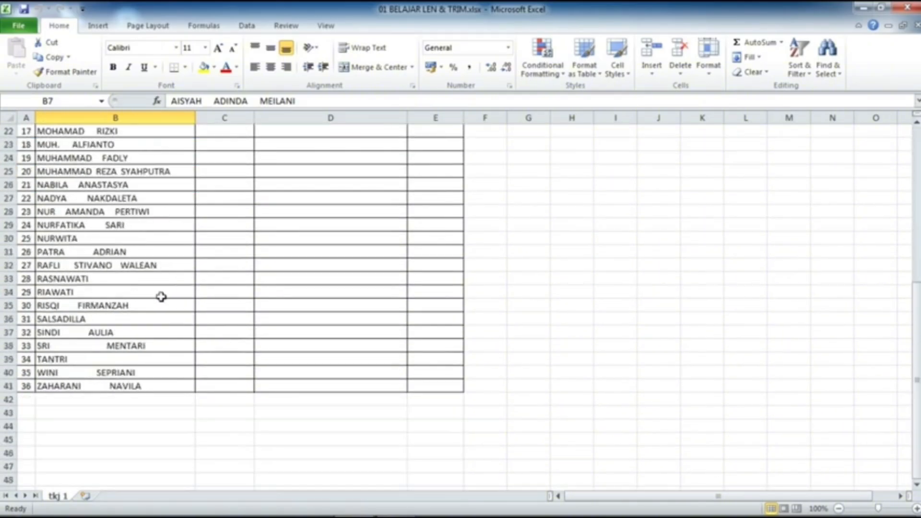
scroll(160, 298, "up", 4)
scroll(186, 269, "up", 3)
- Enter =LEN(B6) in C6 under FUNGSI LEN to count the characters of the first student's name
left_click(216, 201)
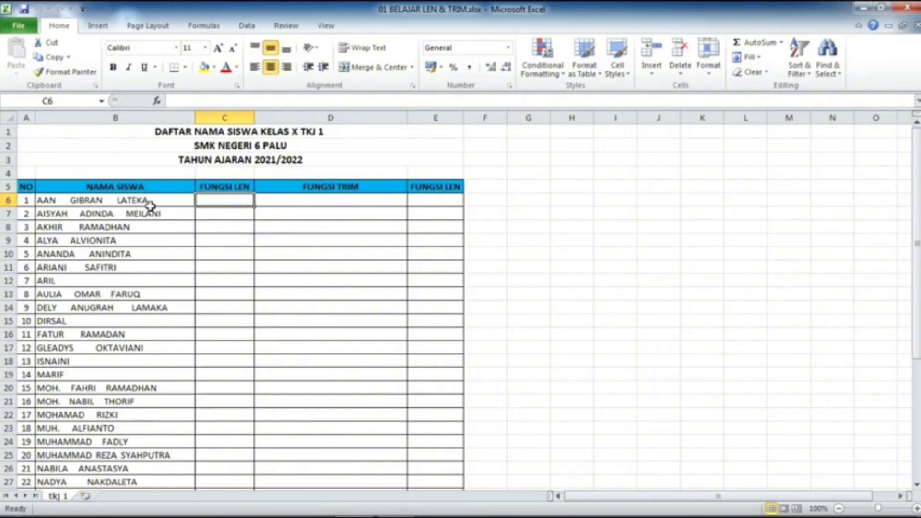
left_click(127, 198)
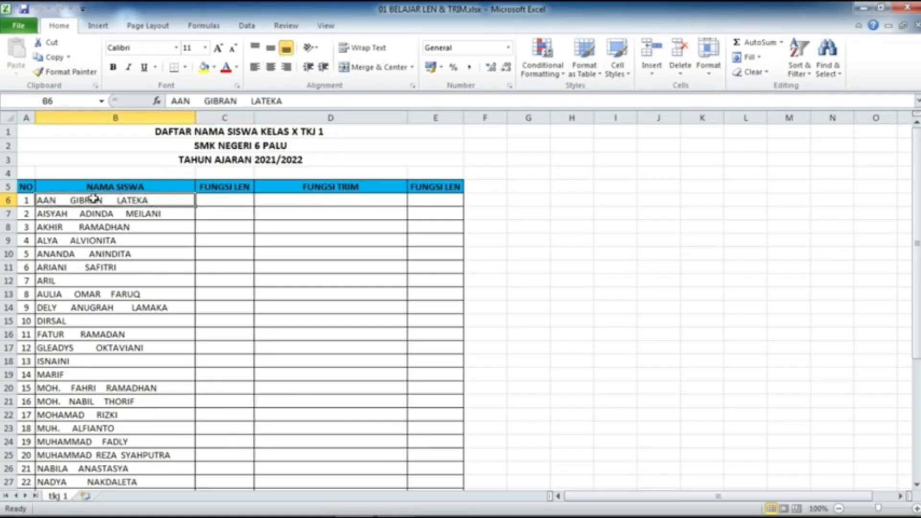
left_click(238, 197)
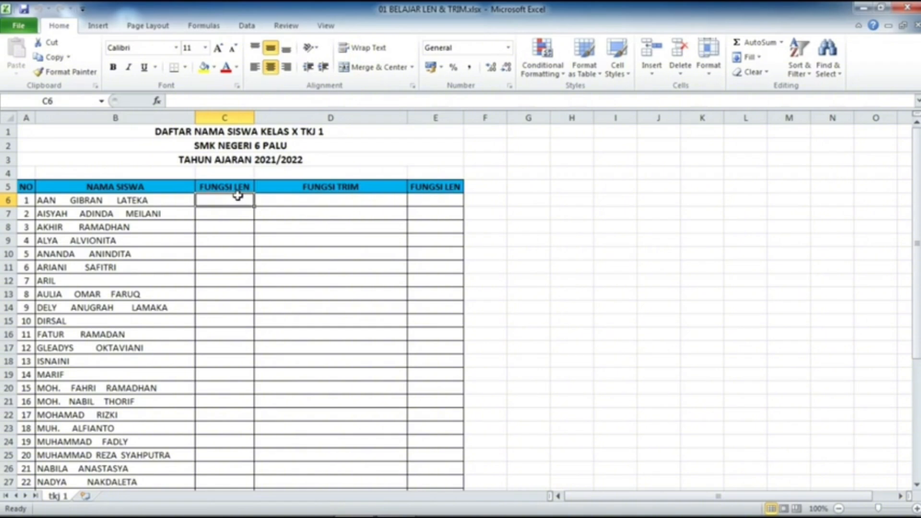
type("=")
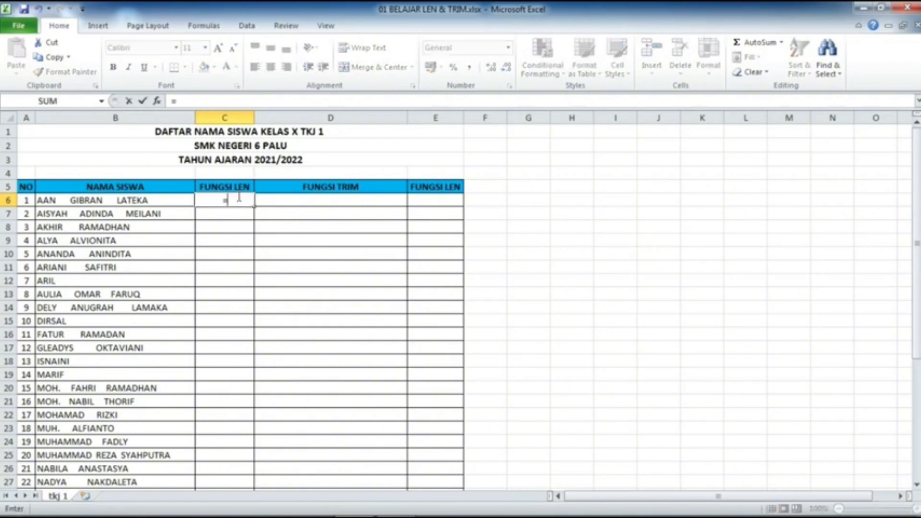
type("len")
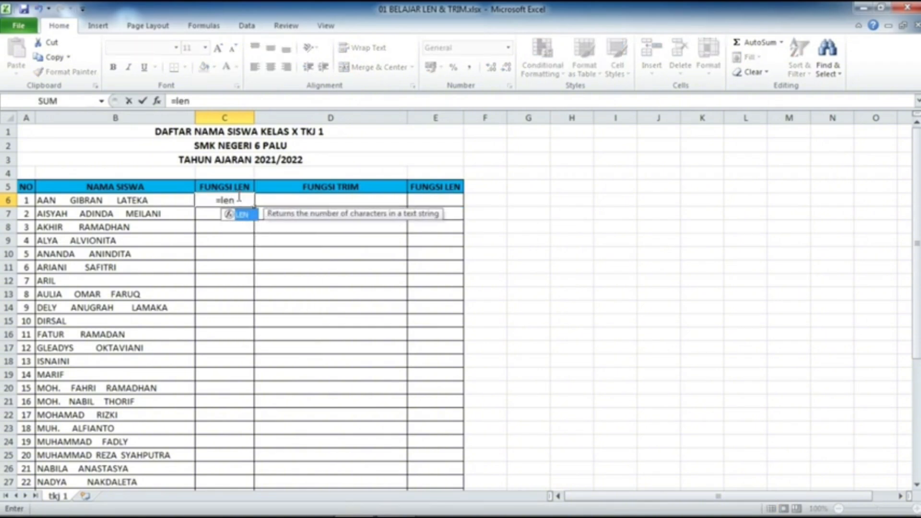
type("(")
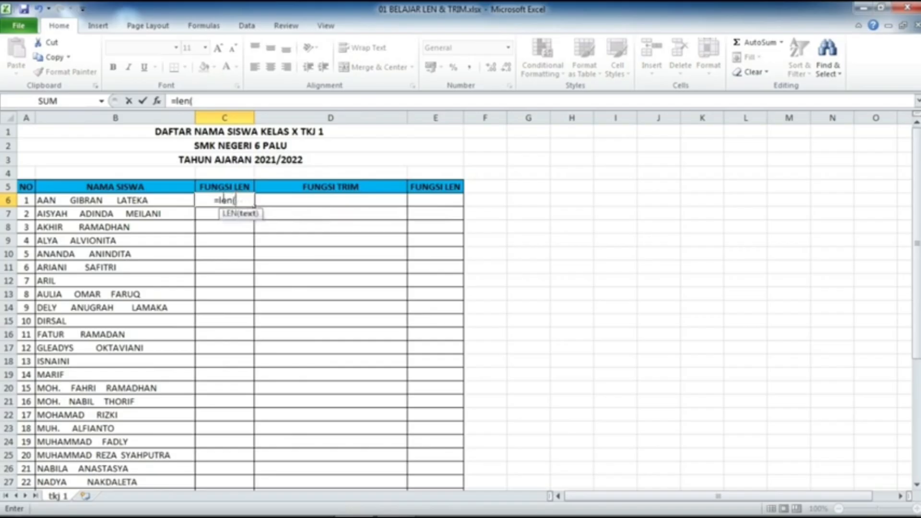
left_click(100, 201)
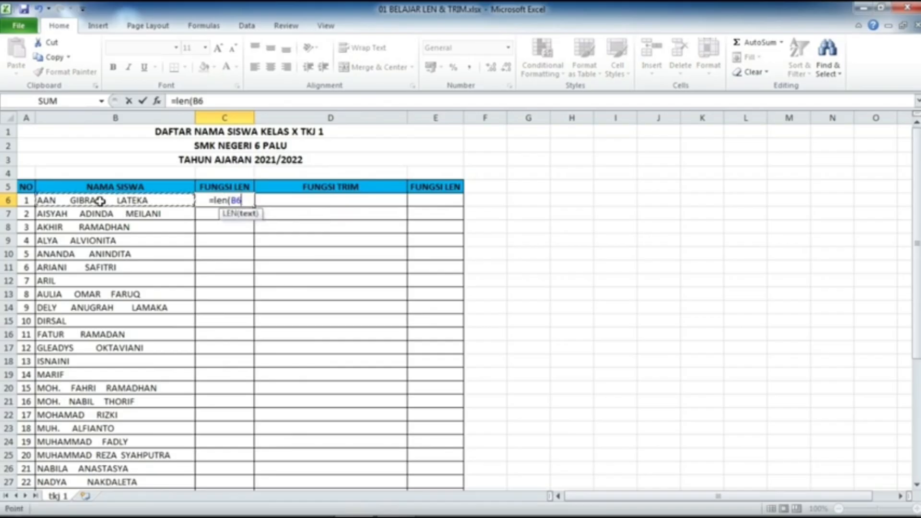
type(")")
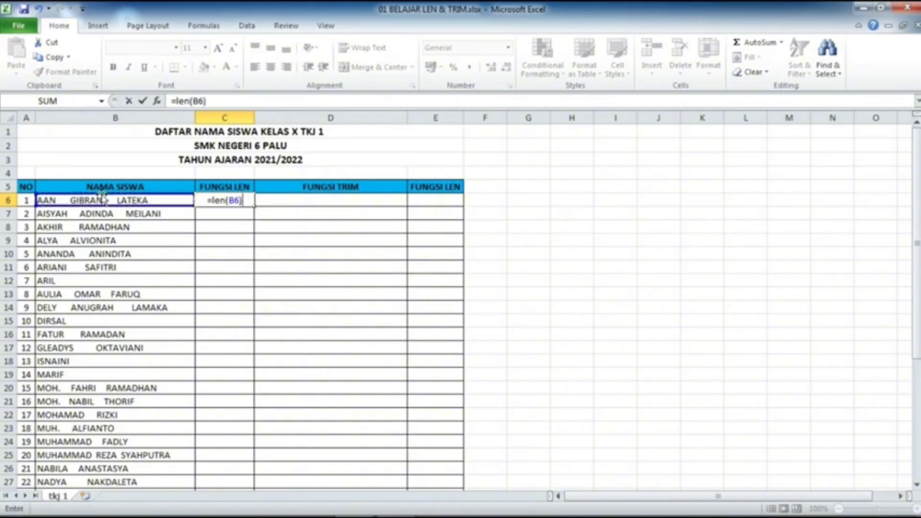
key("Return")
left_click(224, 199)
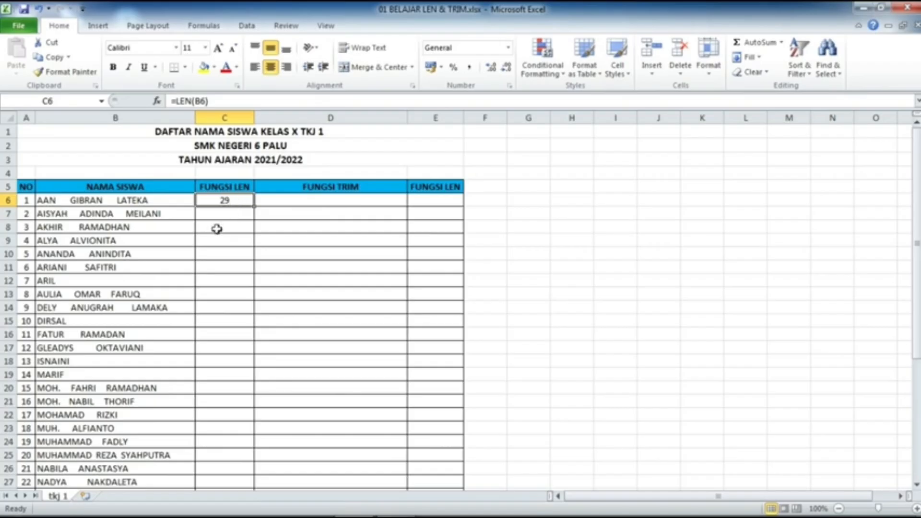
- Inspect the letters and spaces of the student's name in B6, and select D6 under FUNGSI TRIM
left_click(41, 200)
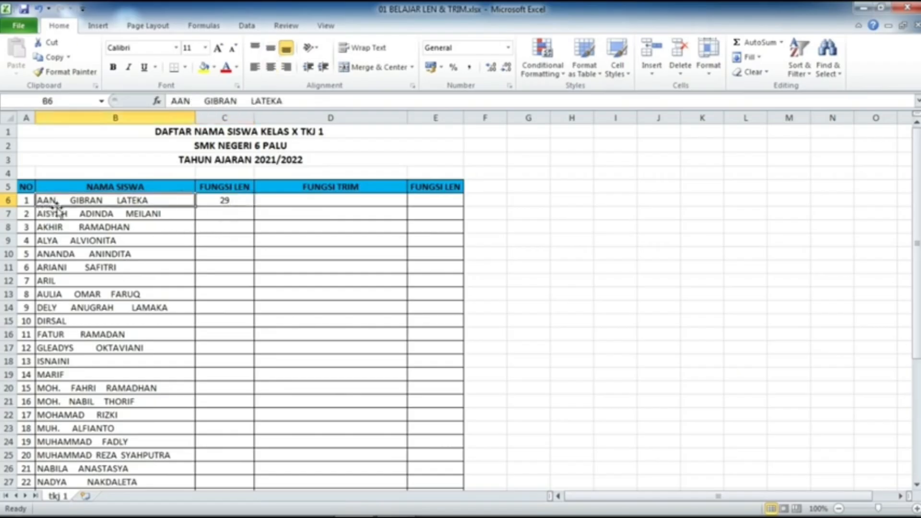
double_click(44, 200)
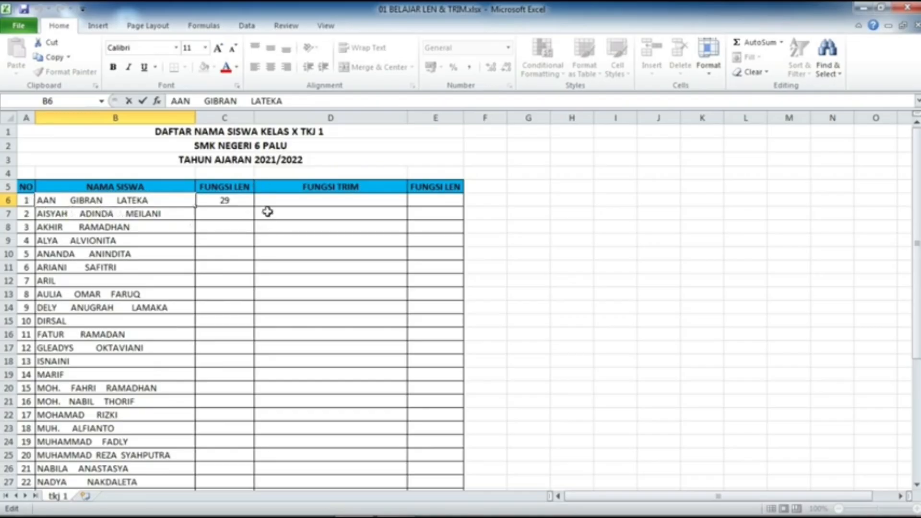
left_click(255, 223)
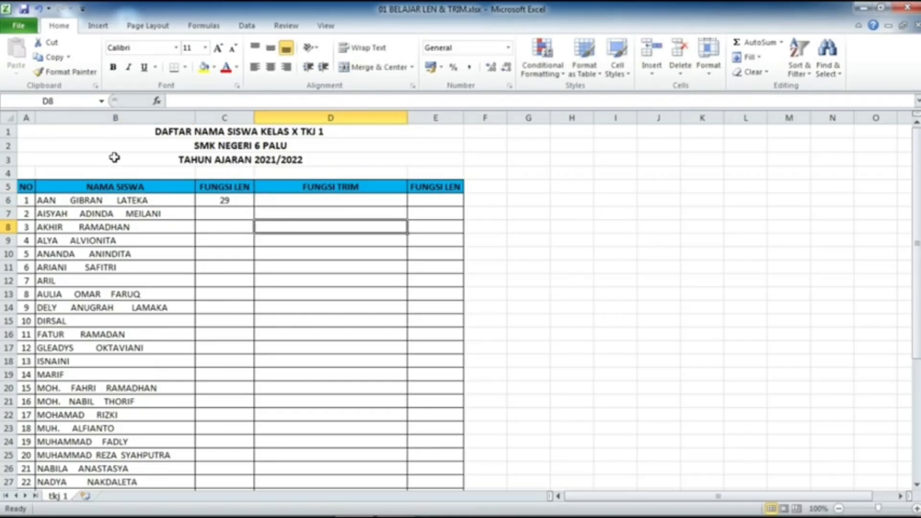
left_click(144, 200)
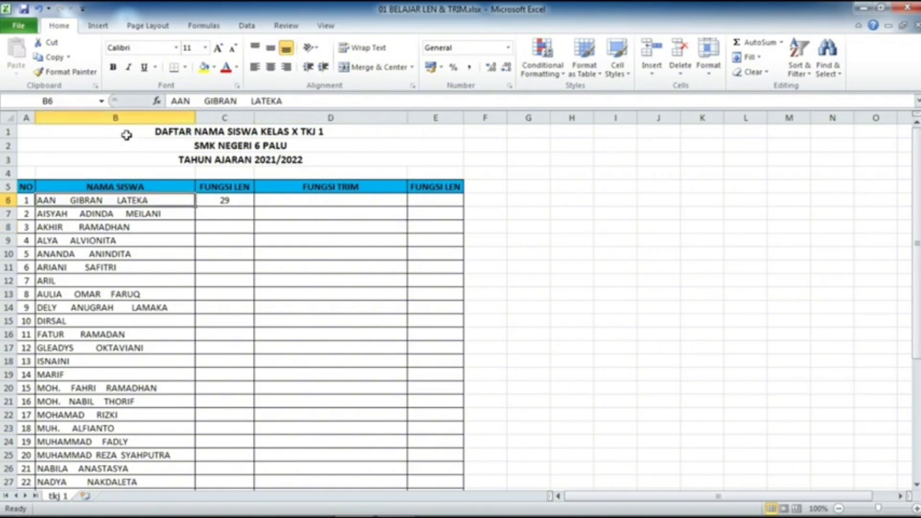
left_click(307, 199)
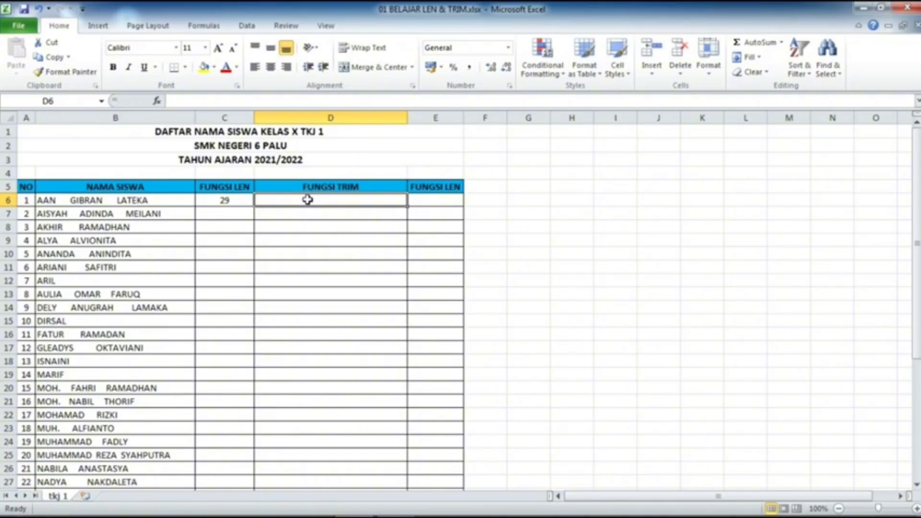
- Enter =TRIM(B6) in D6 to strip the extra spaces from the first student's name, and check the cell's formula
type("=trim")
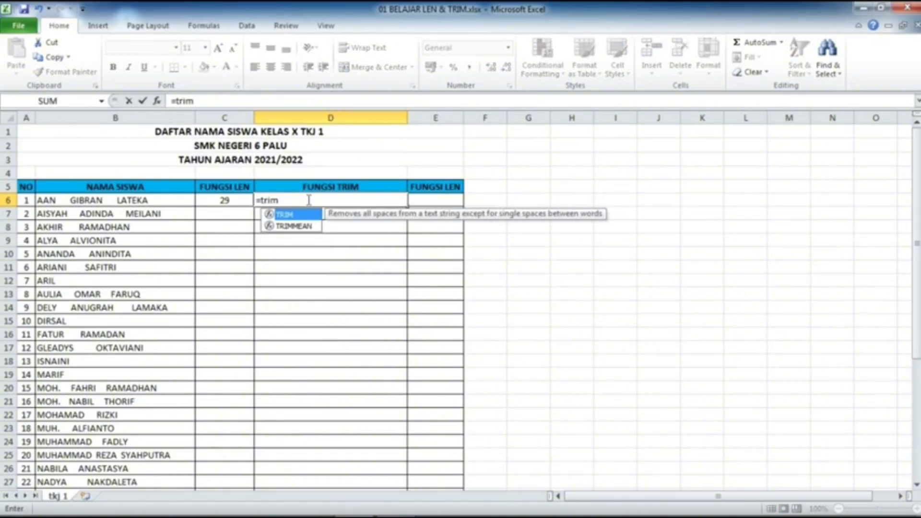
type("(")
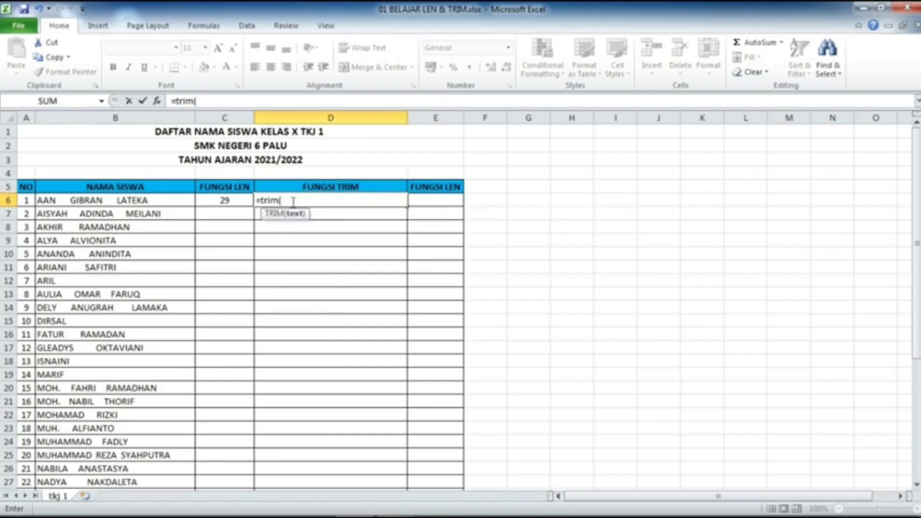
left_click(110, 200)
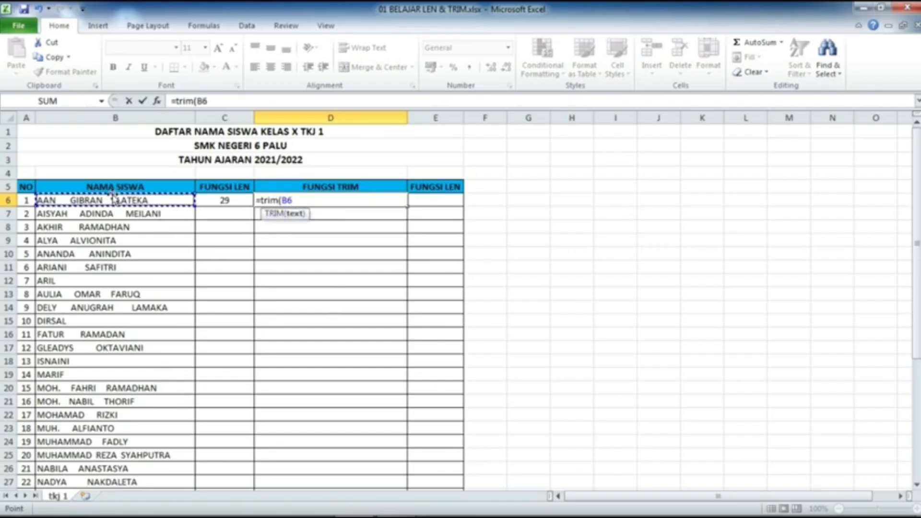
type(")")
key("Return")
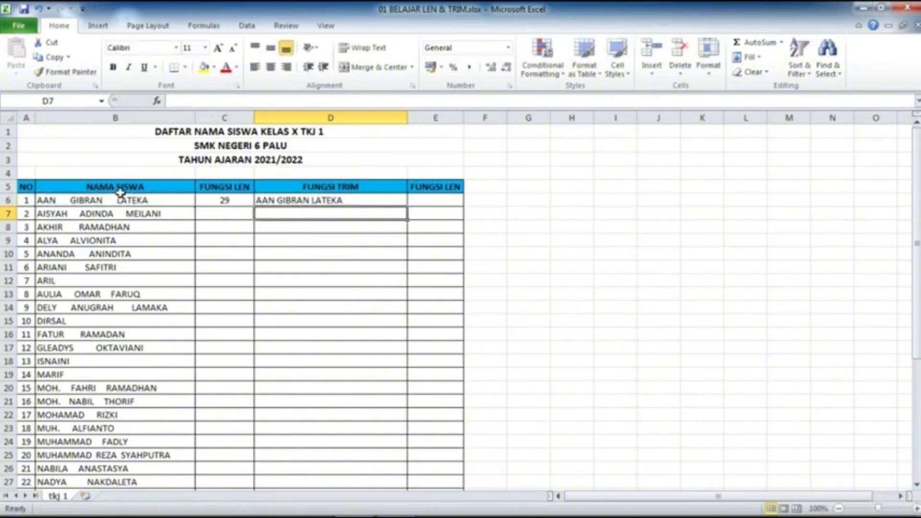
left_click(291, 200)
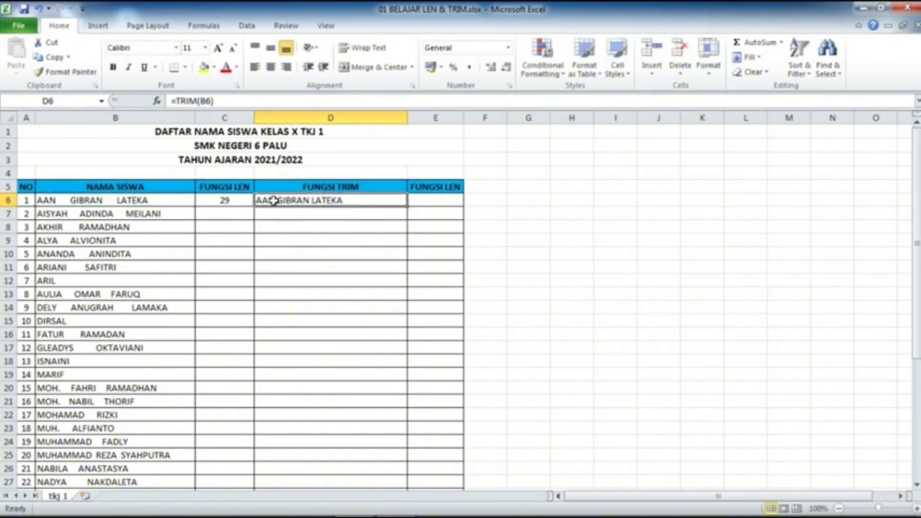
double_click(274, 201)
left_click(284, 251)
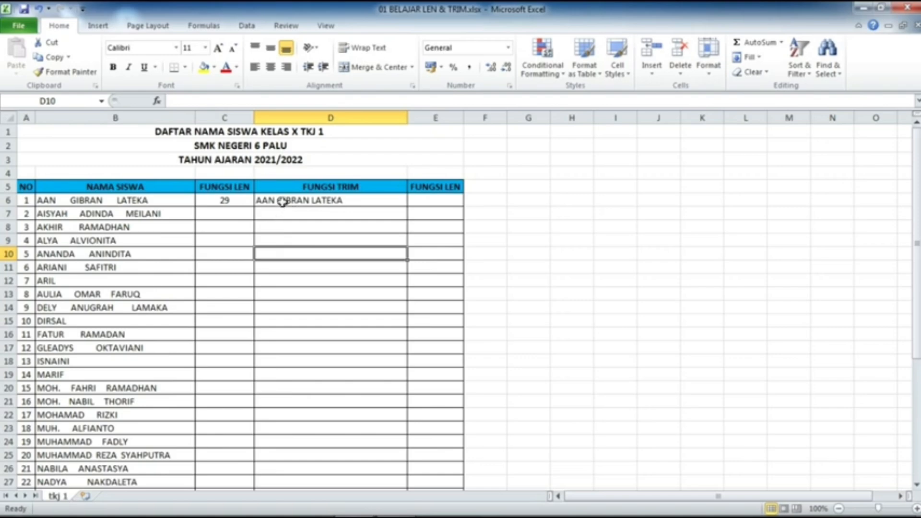
left_click(283, 201)
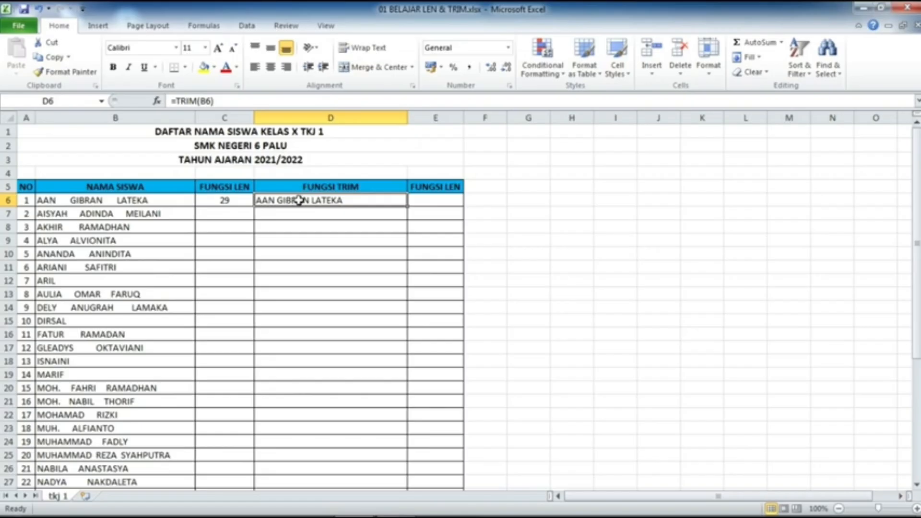
- Enter =LEN(D6) in E6 under the second FUNGSI LEN heading to count the characters of the trimmed name
left_click(452, 198)
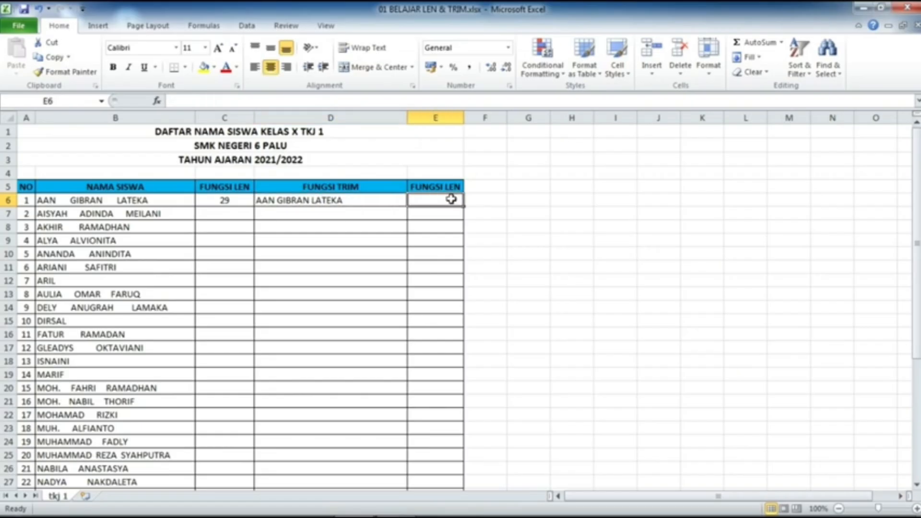
type("=")
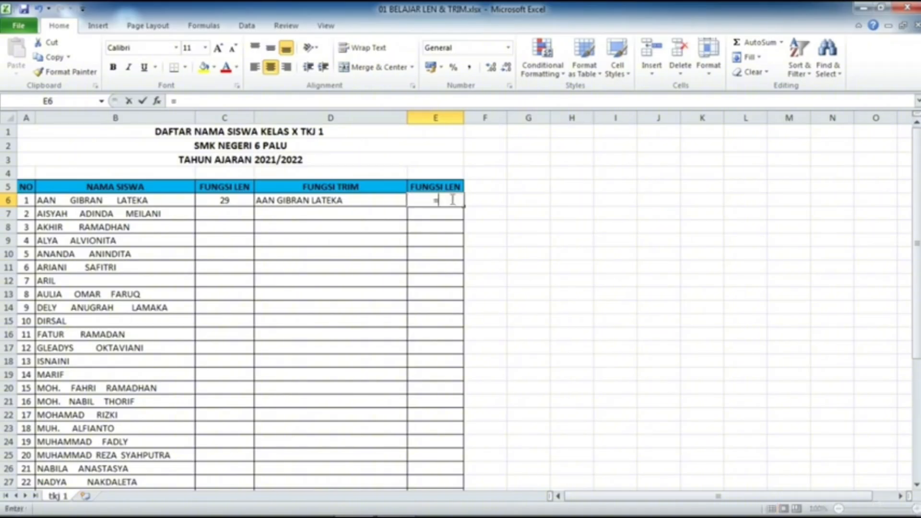
type("len")
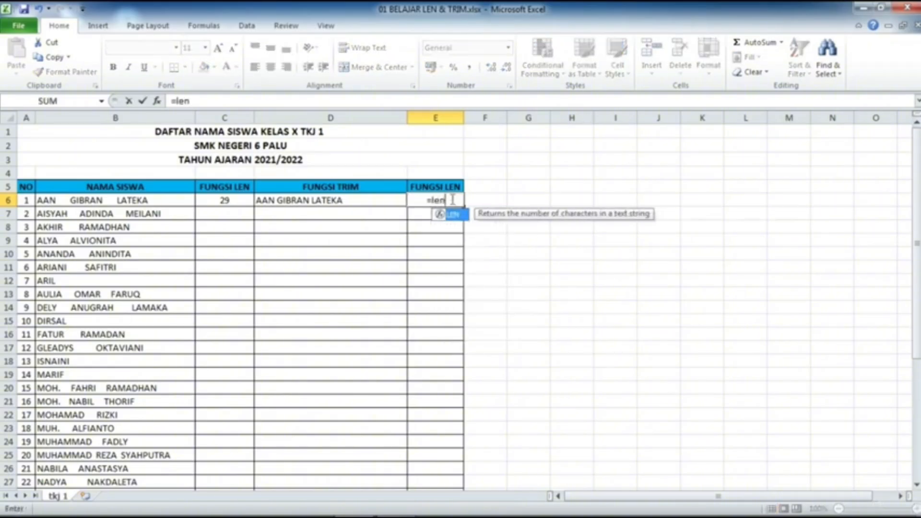
type("(")
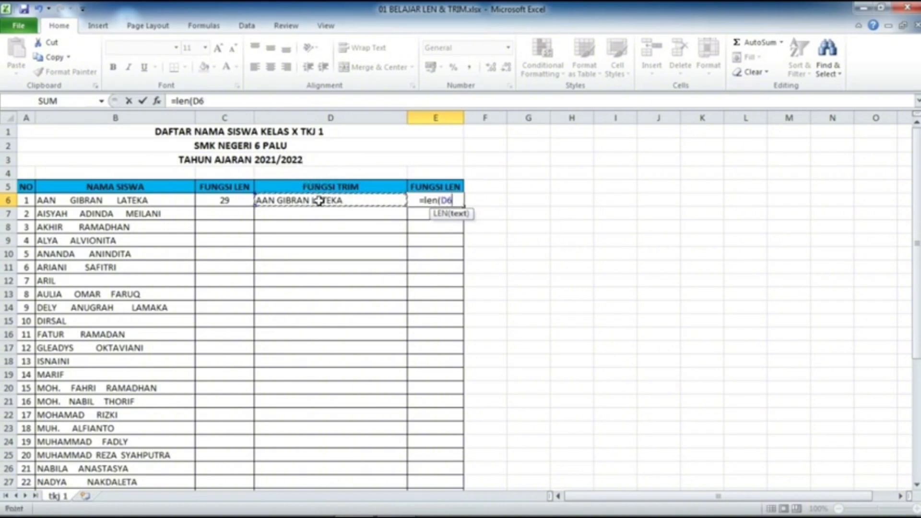
left_click(319, 197)
type(")")
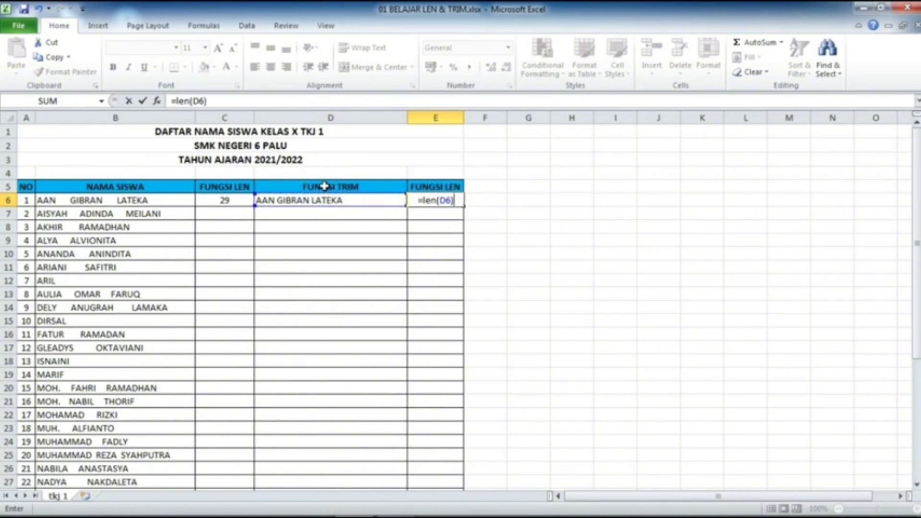
key("Return")
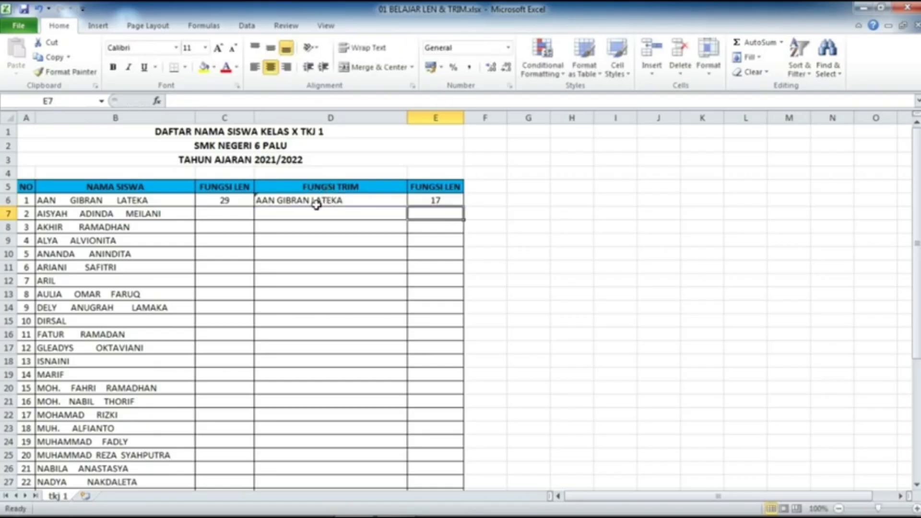
- Replace the TRIM formula in D6 with its result by pasting values and number formats over the same cell, and check the cell's content
left_click(269, 202)
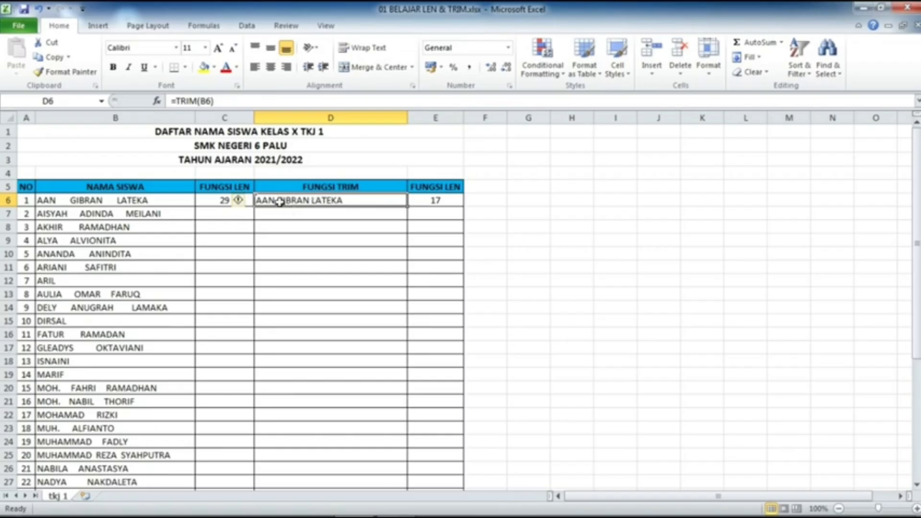
key("ctrl+c")
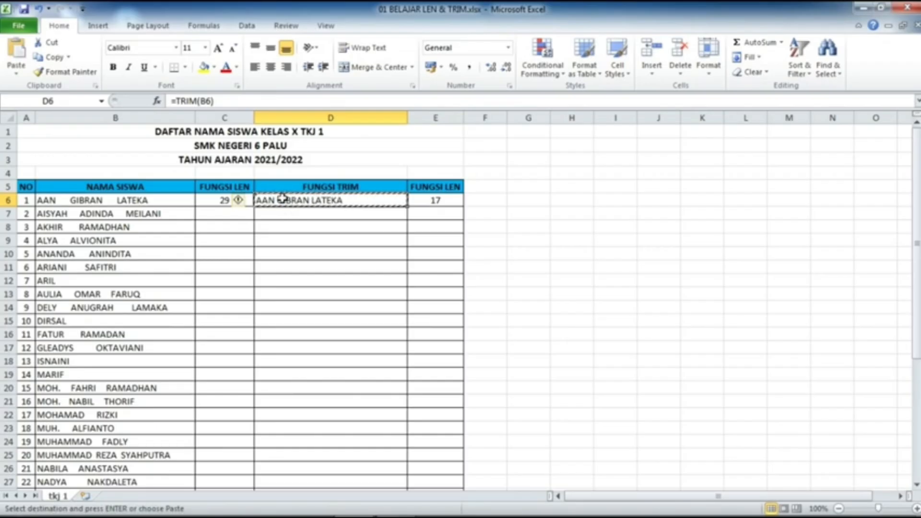
right_click(282, 197)
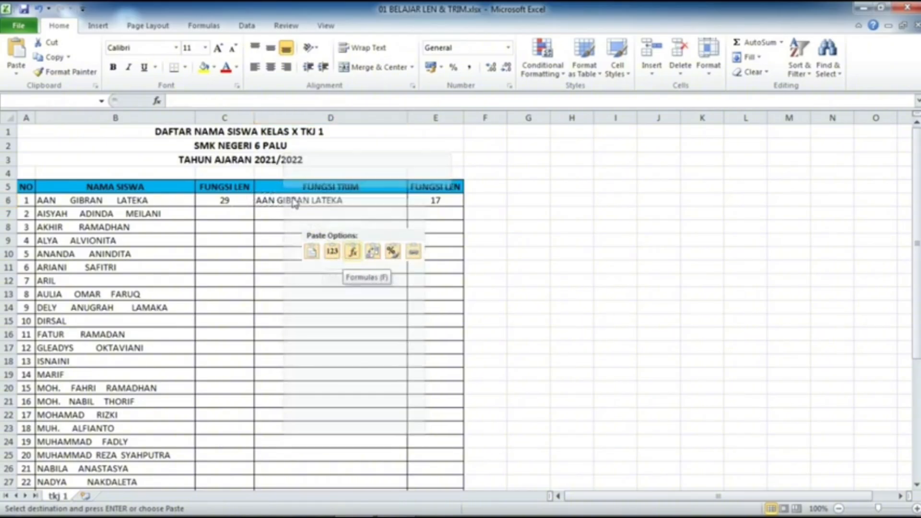
mouse_move(417, 276)
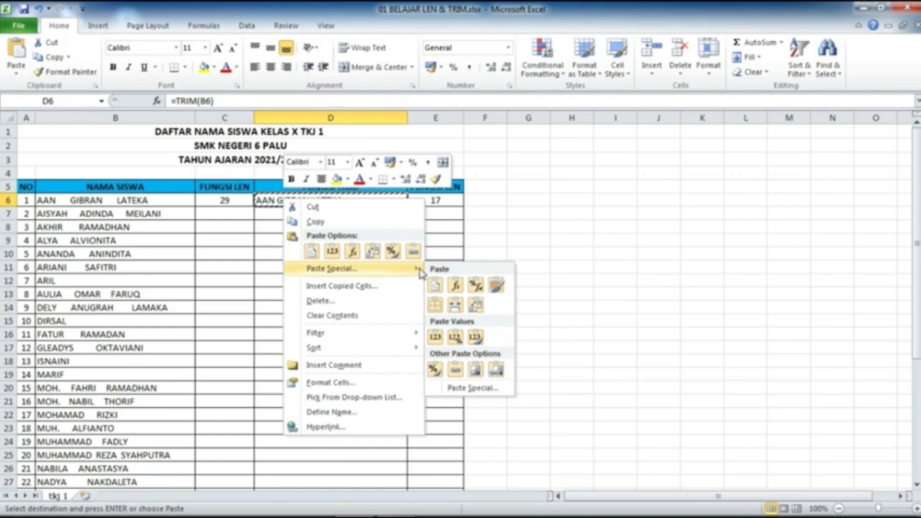
left_click(383, 270)
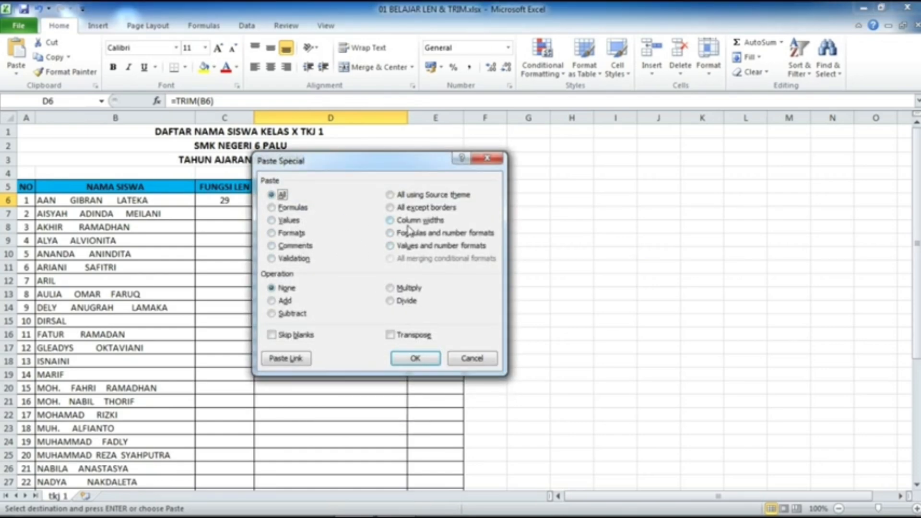
left_click(392, 246)
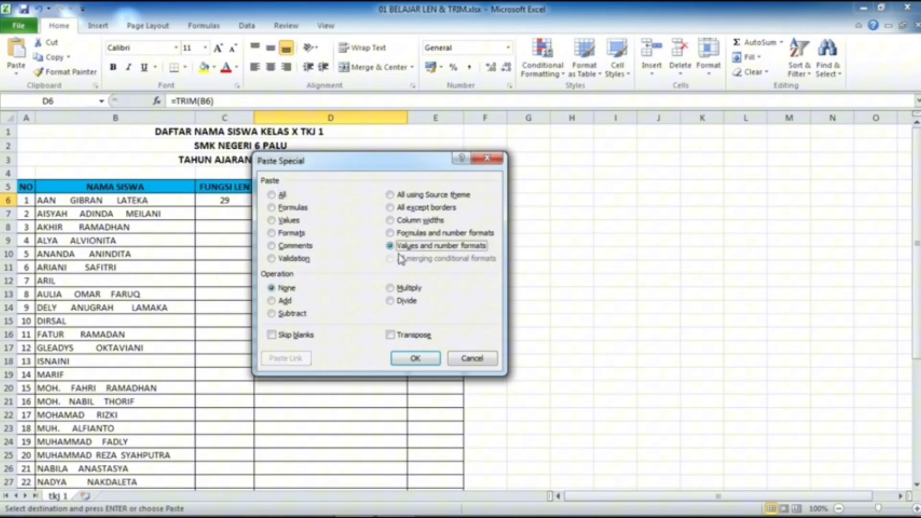
left_click(415, 359)
left_click_drag(384, 347, 365, 320)
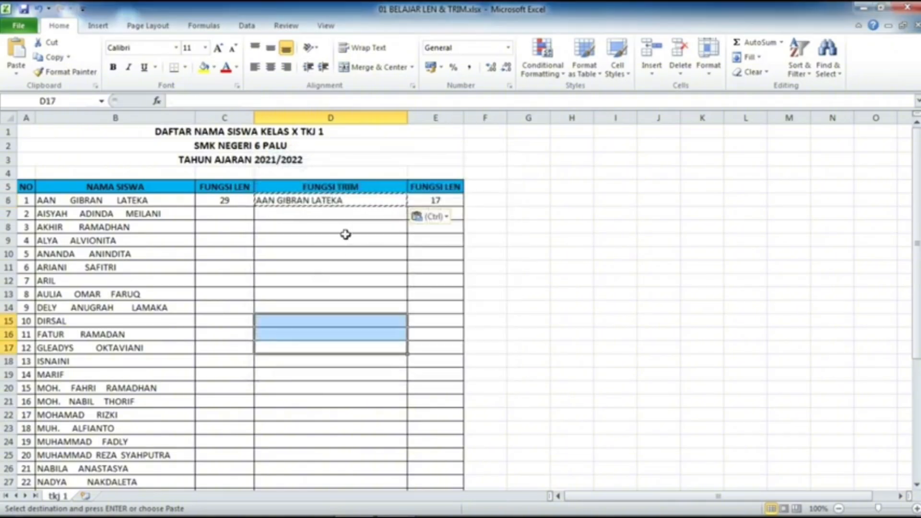
left_click(357, 204)
double_click(356, 203)
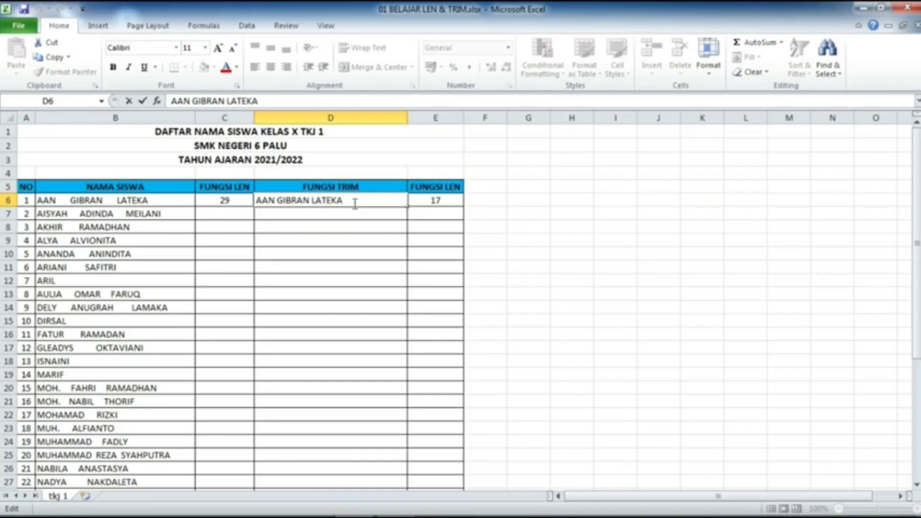
left_click(324, 267)
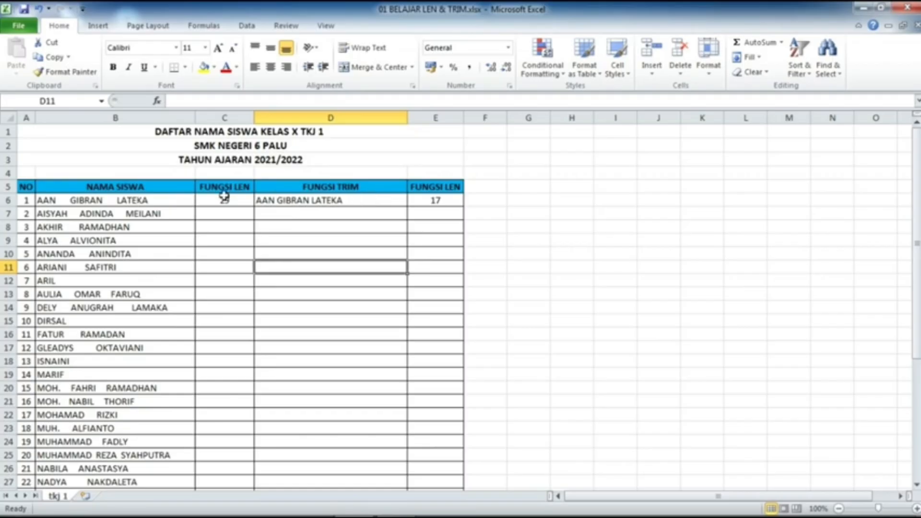
- Enter the formula =TRIM(B6) in D6 again in place of the pasted text
left_click(295, 201)
type("=")
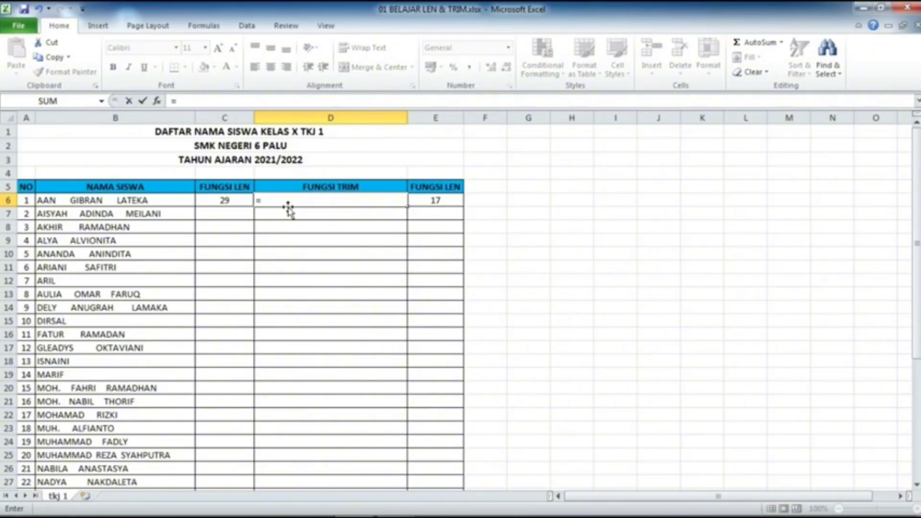
type("trim(")
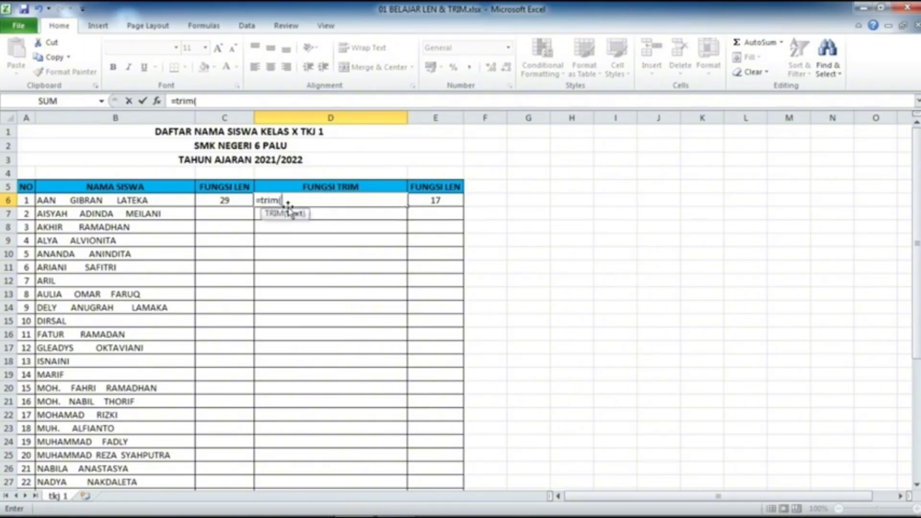
left_click(152, 200)
type(")")
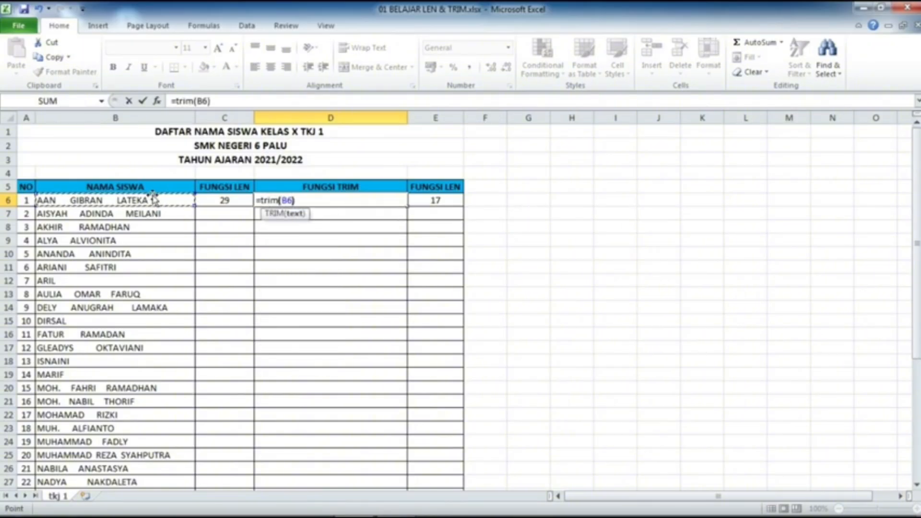
key("Return")
left_click(302, 255)
- Fill the LEN formula from C6 down to C41 for all students
left_click(250, 202)
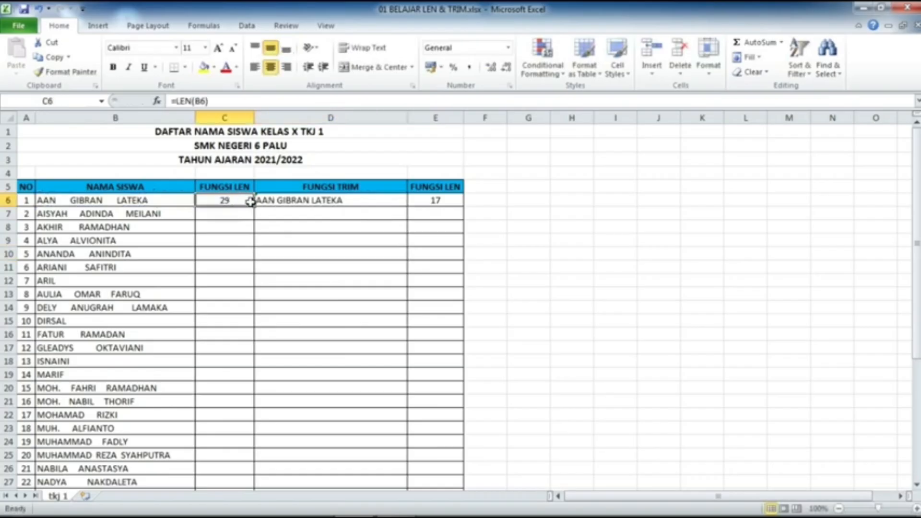
left_click_drag(255, 207, 245, 462)
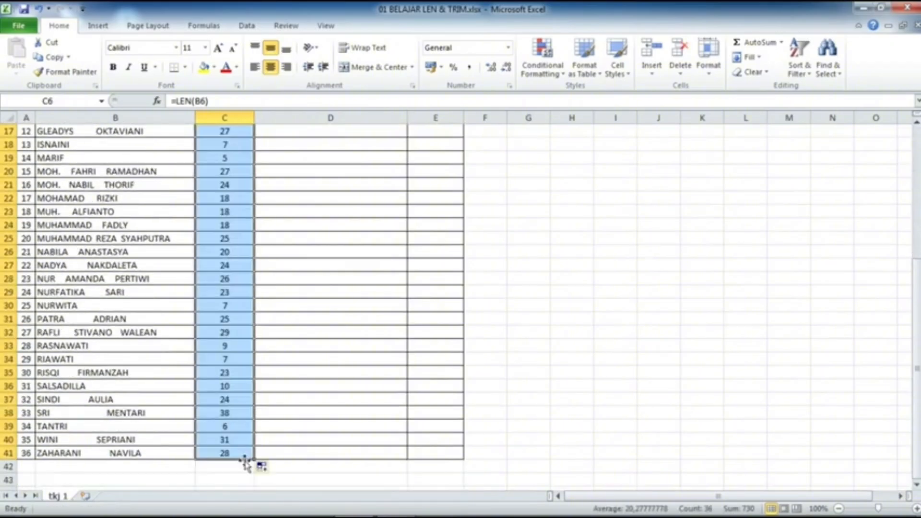
scroll(80, 325, "up", 5)
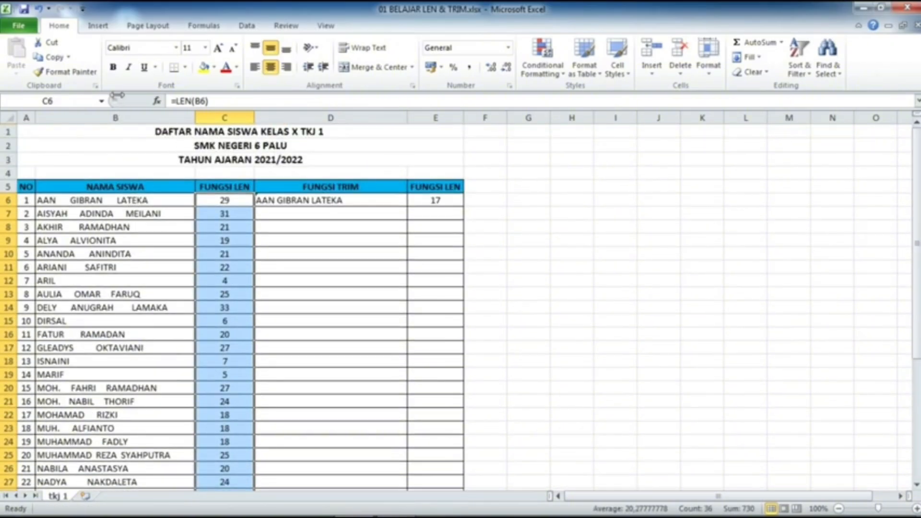
- Fill the TRIM formula from D6 down to D41 and look over the trimmed names
left_click(312, 205)
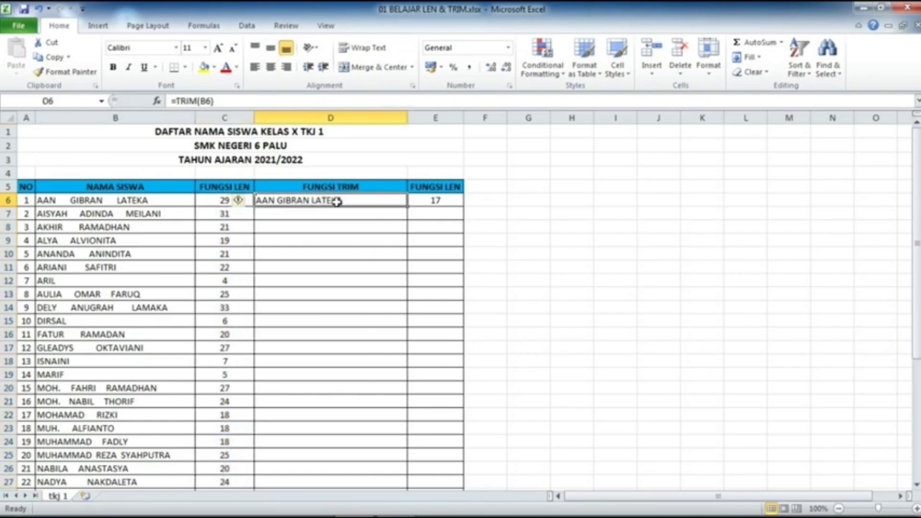
double_click(408, 208)
scroll(408, 210, "down", 6)
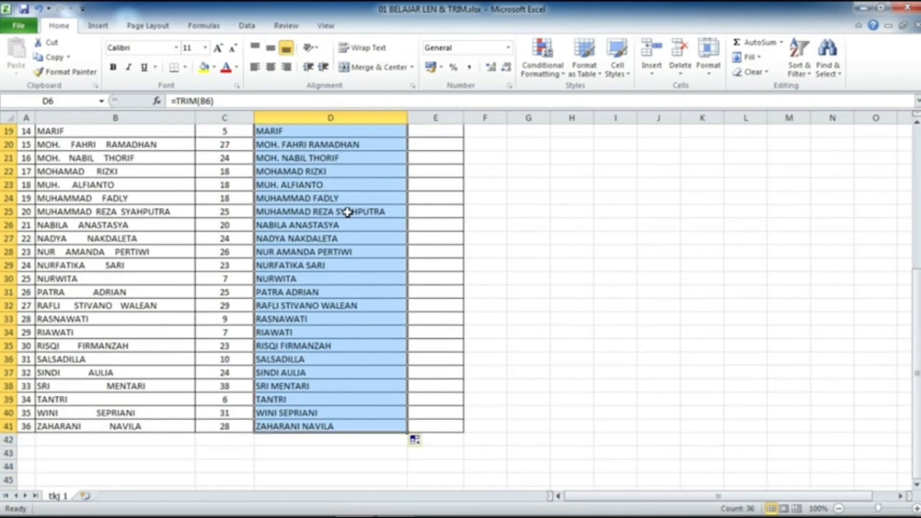
scroll(355, 209, "up", 6)
scroll(346, 212, "down", 1)
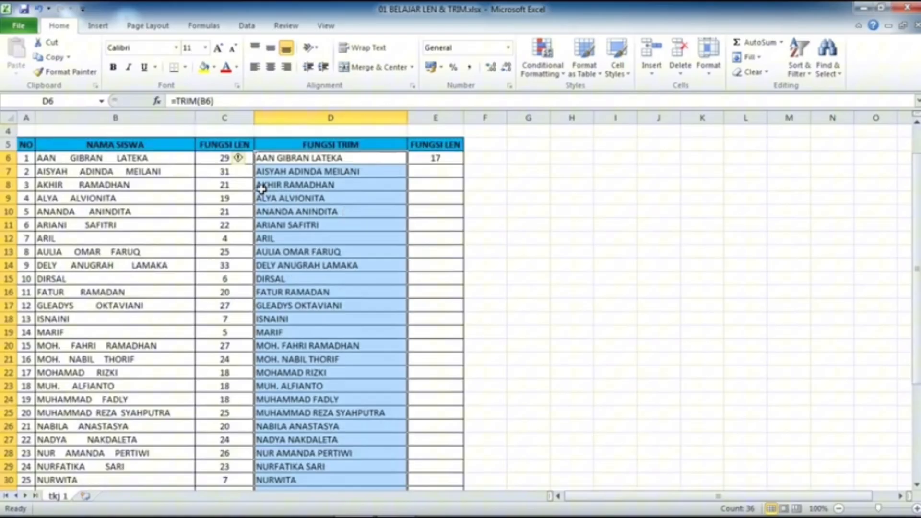
- Fill the =LEN(D6) formula from E6 down to E41 and look over the character counts
left_click(419, 159)
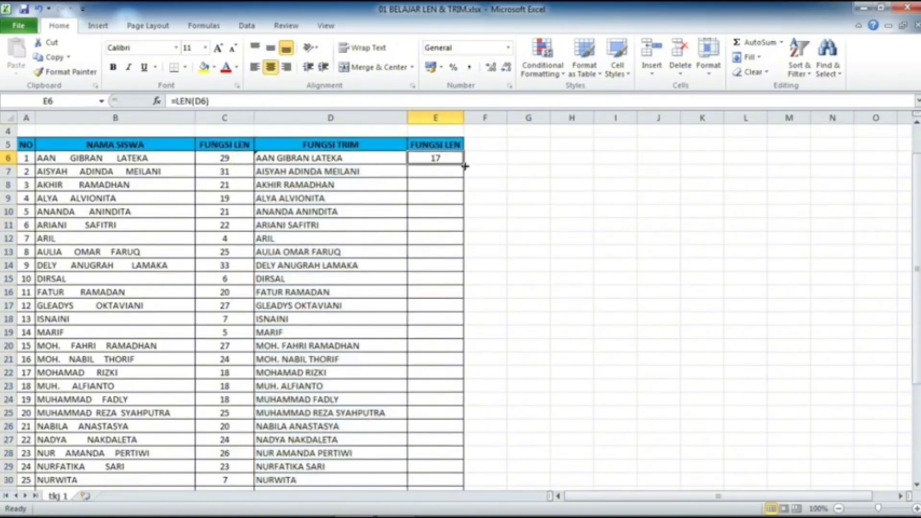
double_click(464, 166)
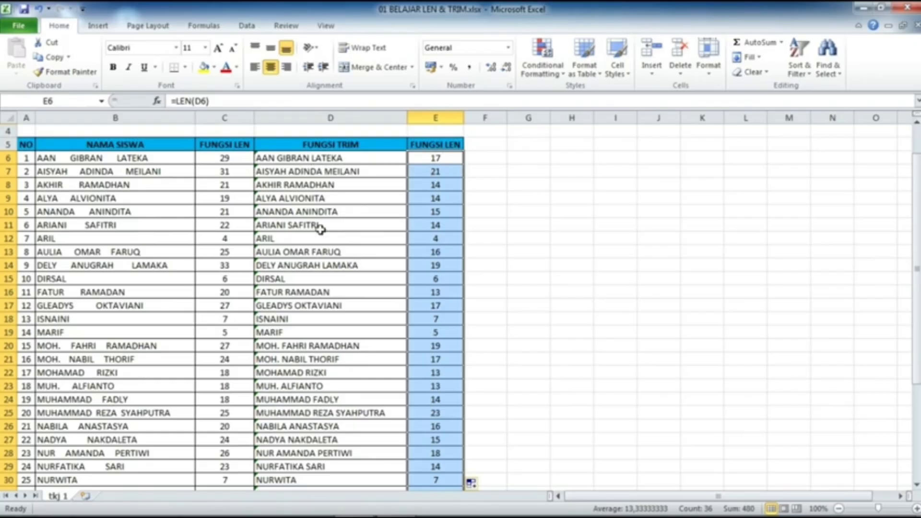
scroll(319, 230, "down", 5)
scroll(321, 231, "up", 5)
scroll(321, 231, "up", 1)
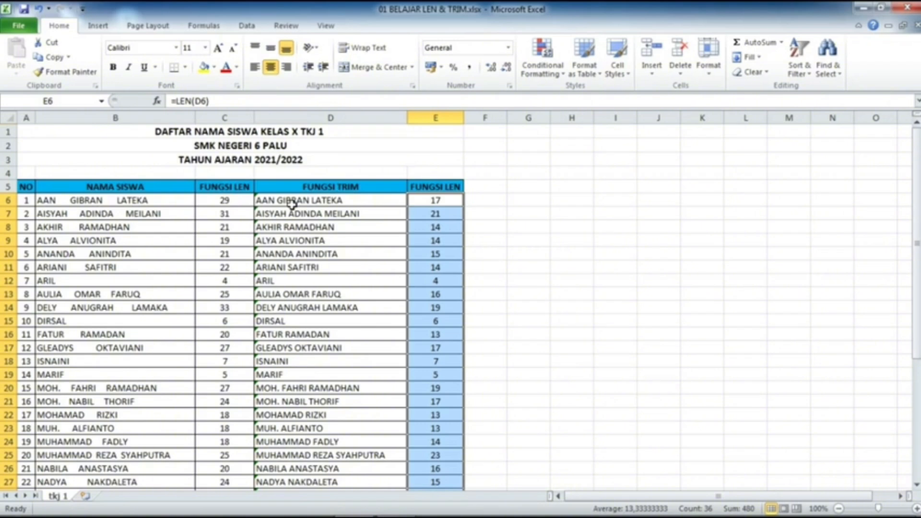
- Review the trimmed names and their TRIM formulas in the FUNGSI TRIM column
left_click(304, 253)
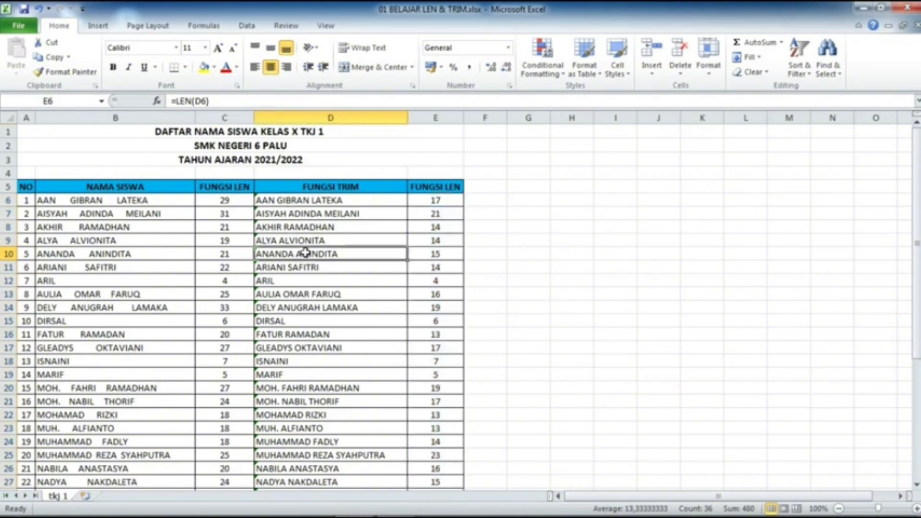
left_click(335, 201)
left_click(340, 247)
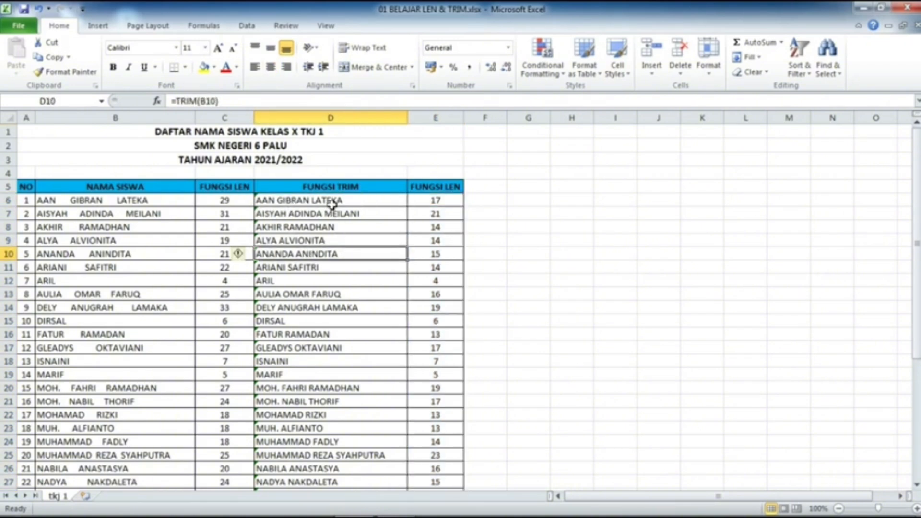
left_click_drag(335, 199, 336, 347)
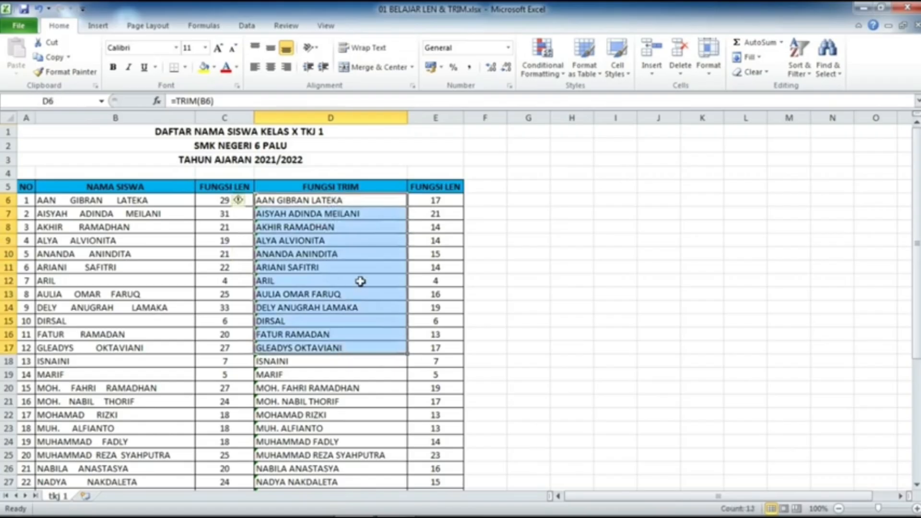
scroll(360, 274, "down", 4)
scroll(360, 273, "up", 4)
left_click(402, 214)
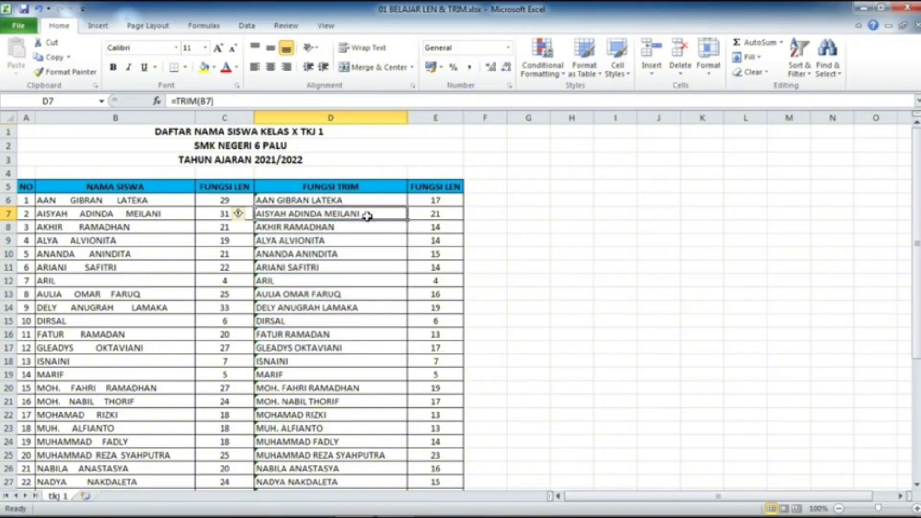